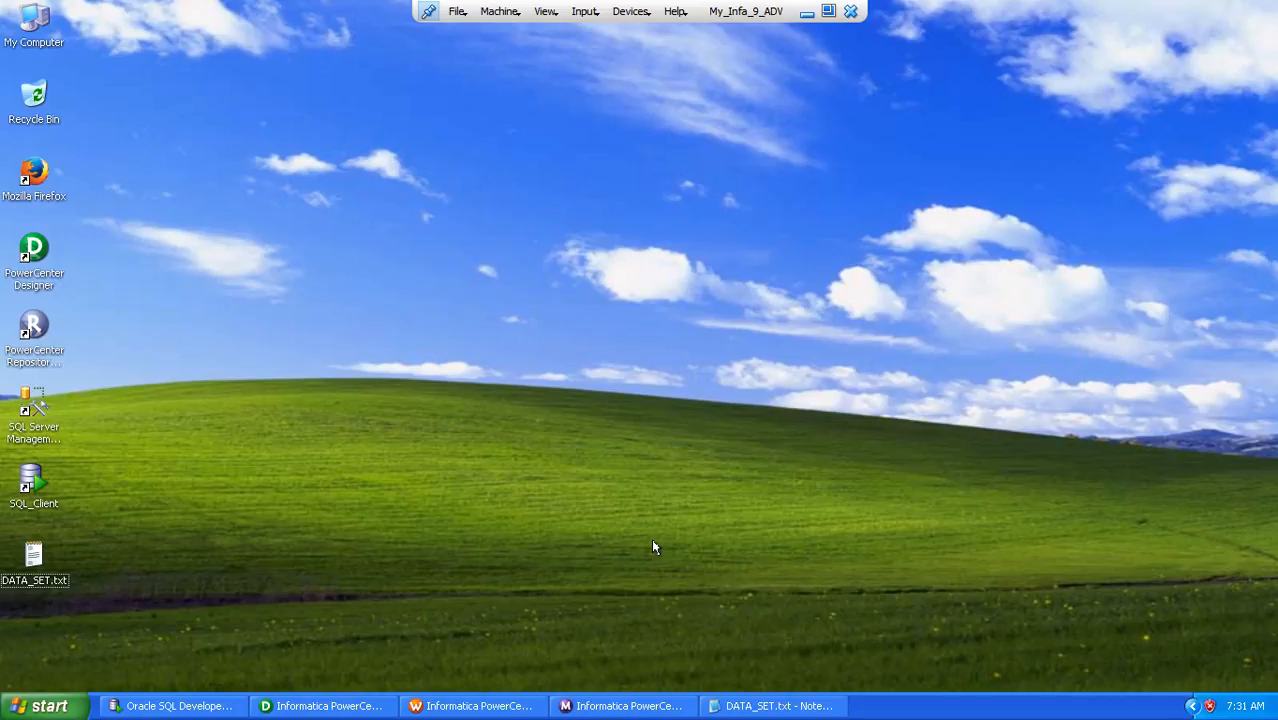
# Open the DATA_SET.txt notes and review the Un-Connected Lookup sequence-number question and its source employee table
pyautogui.click(750, 706)
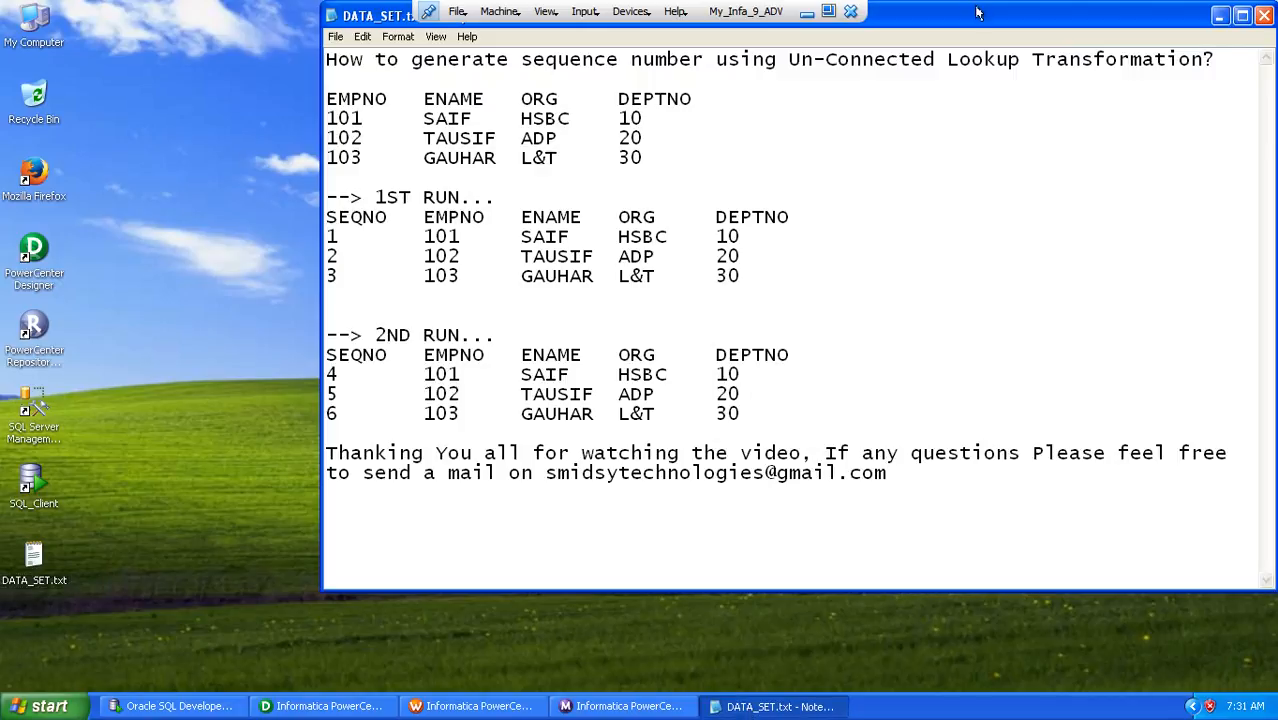
pyautogui.moveTo(978, 18); pyautogui.dragTo(979, 17)
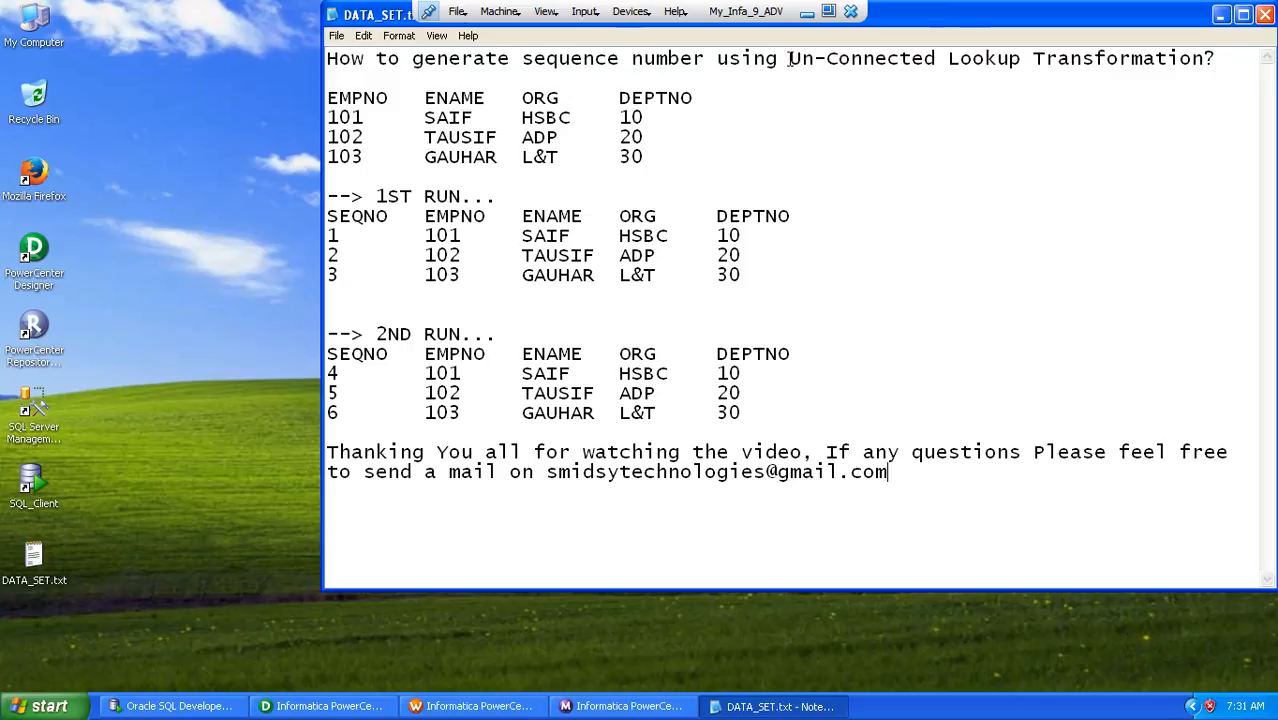
pyautogui.moveTo(790, 58); pyautogui.dragTo(1020, 62)
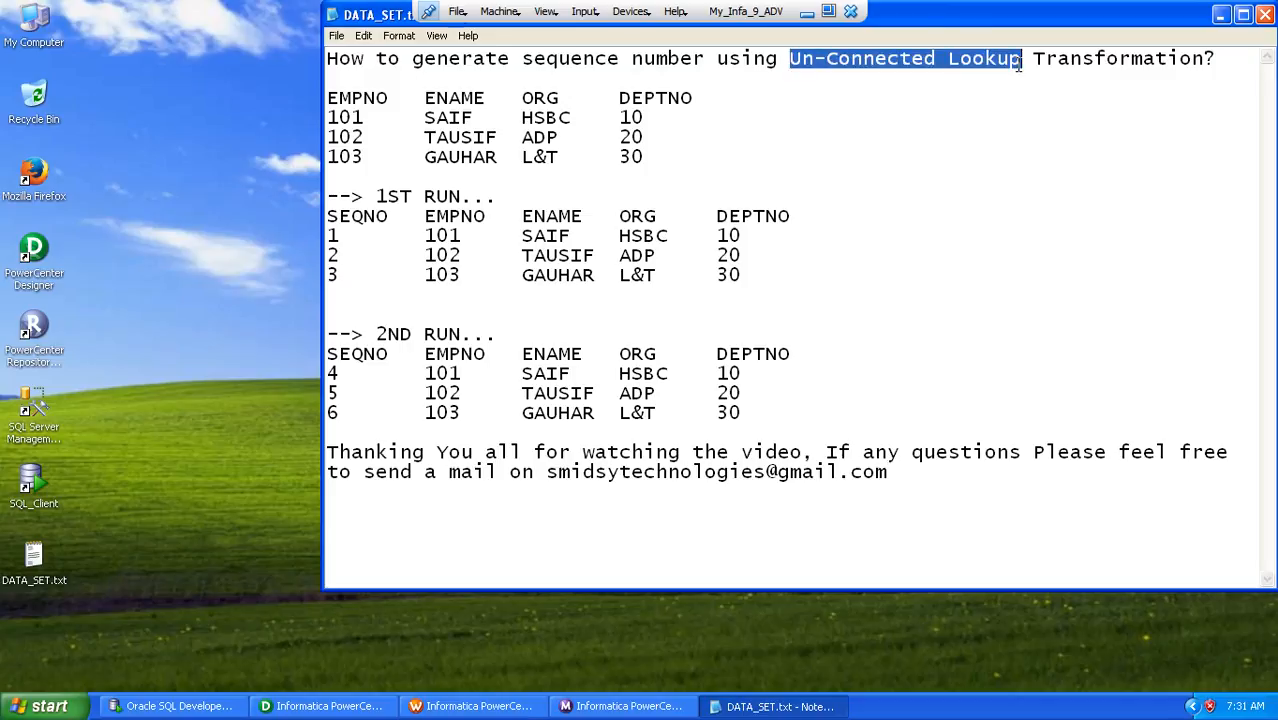
pyautogui.click(663, 126)
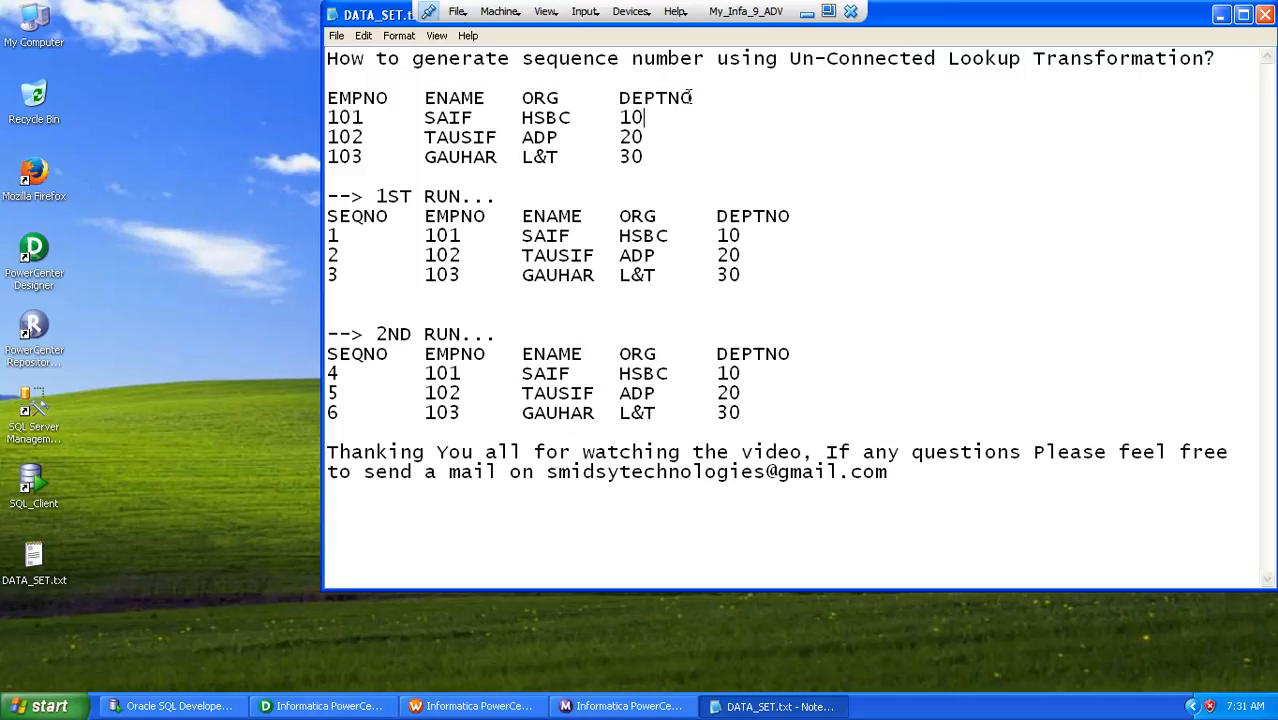
pyautogui.moveTo(698, 97); pyautogui.dragTo(322, 97)
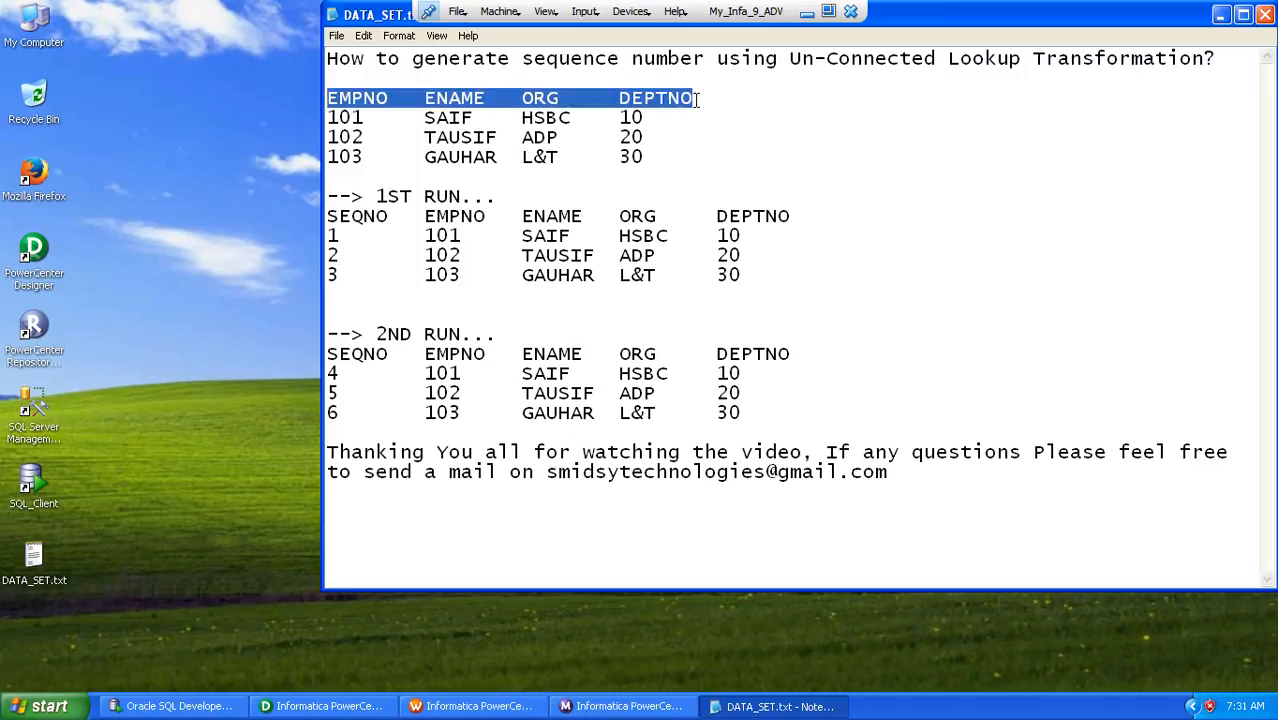
pyautogui.moveTo(648, 157); pyautogui.dragTo(319, 119)
pyautogui.click(648, 160)
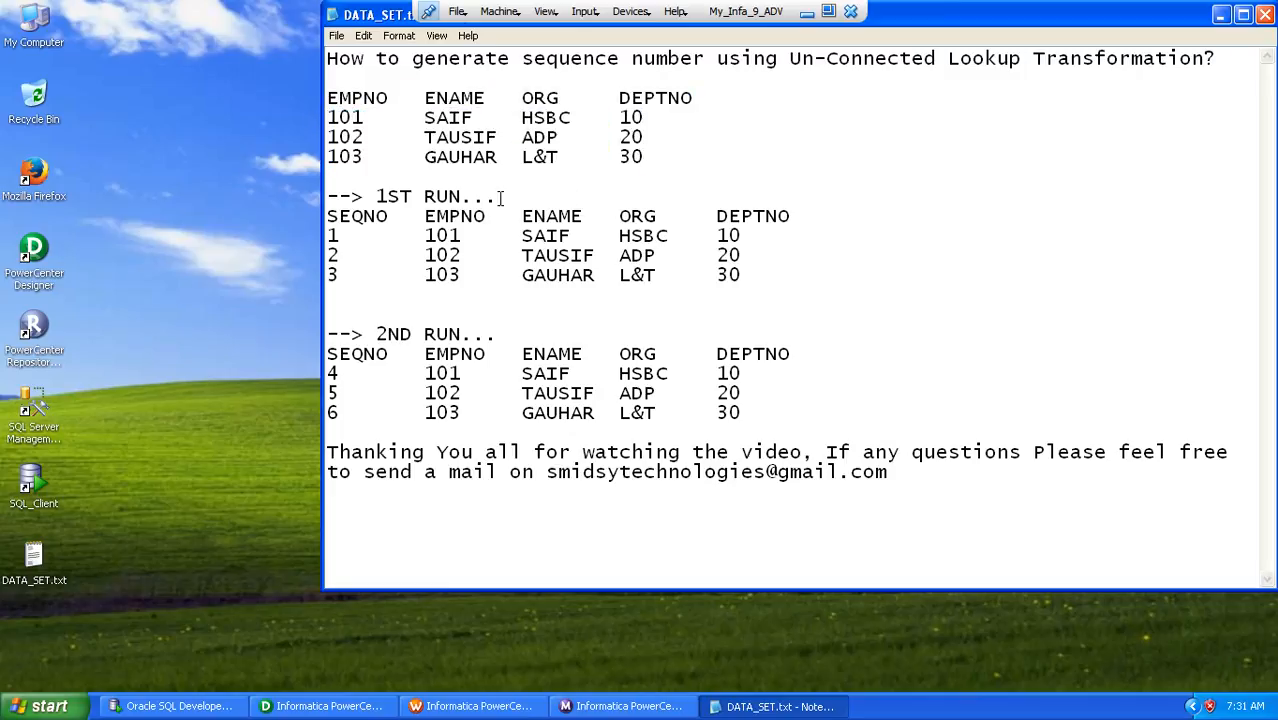
# Examine the expected SEQNO values and rows listed for the first run and the second run
pyautogui.moveTo(500, 197); pyautogui.dragTo(326, 198)
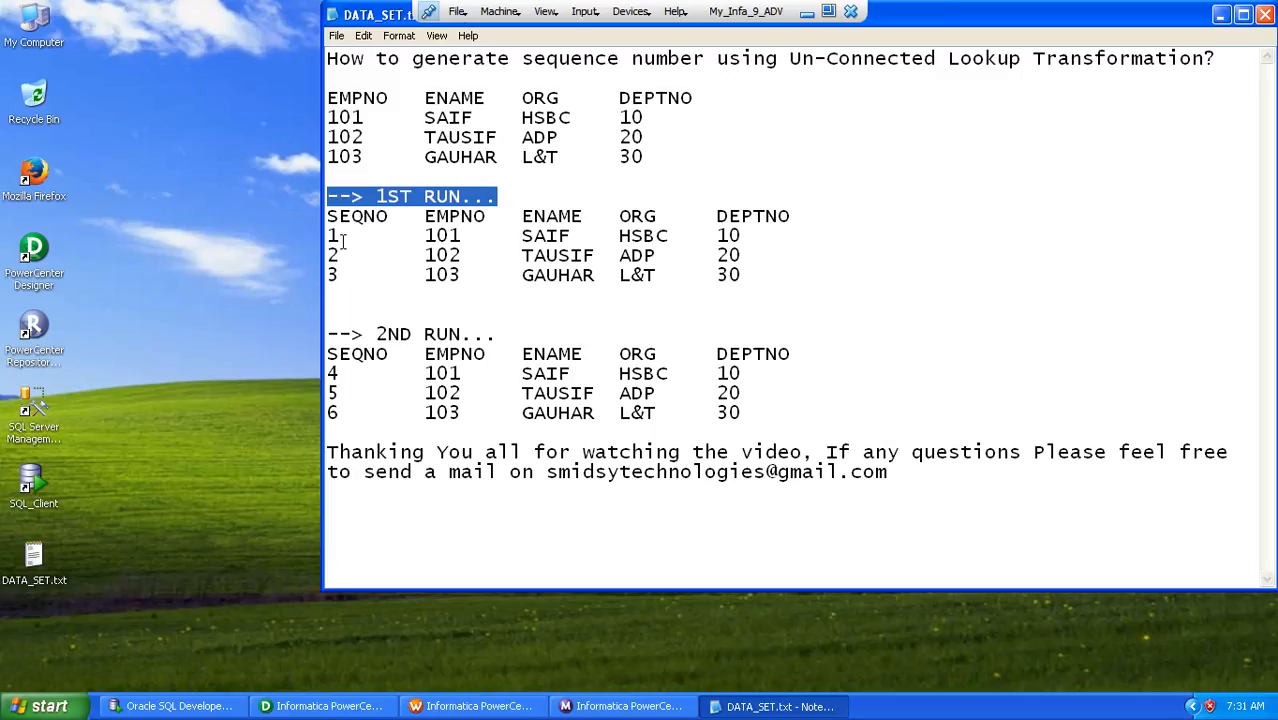
pyautogui.click(337, 236)
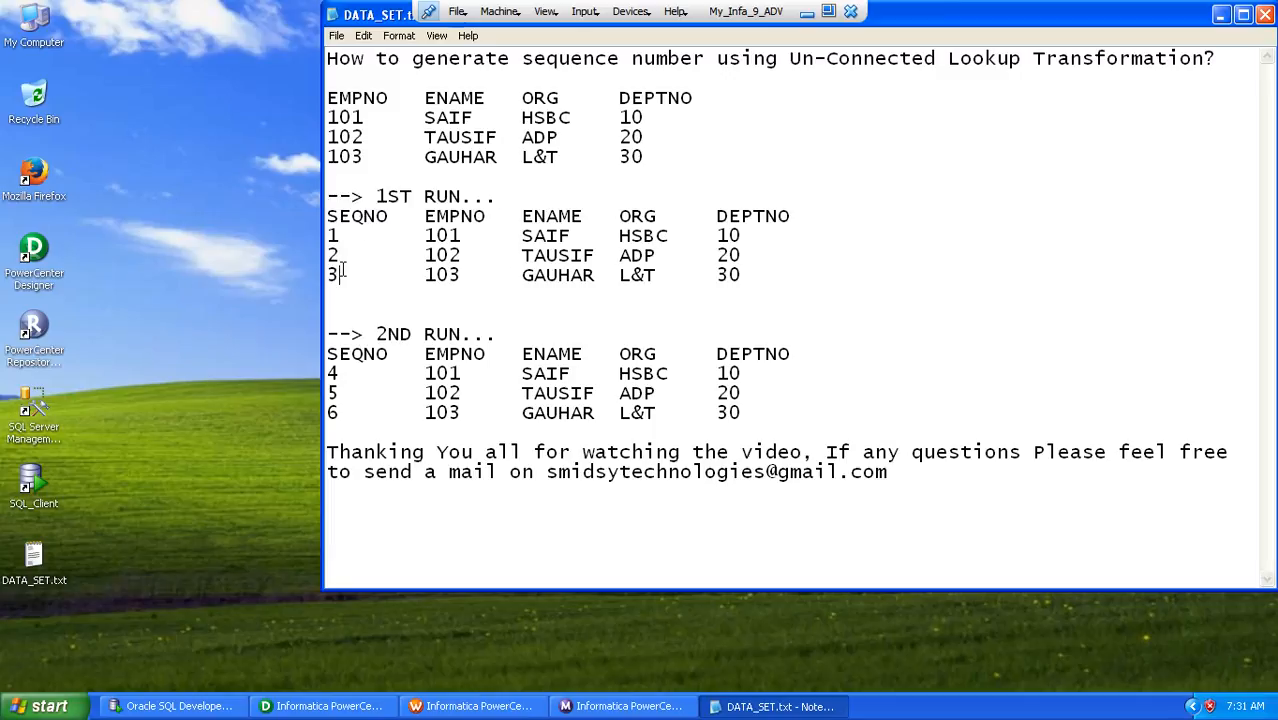
pyautogui.moveTo(761, 277); pyautogui.dragTo(333, 236)
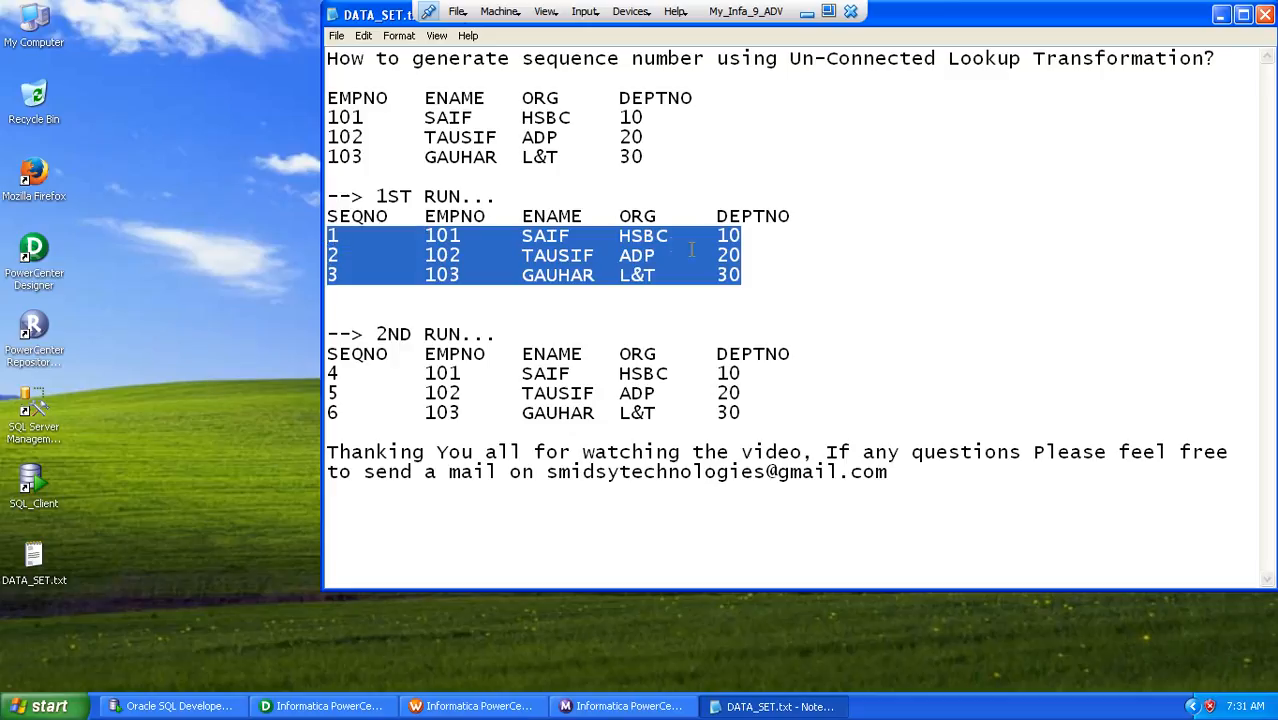
pyautogui.click(762, 276)
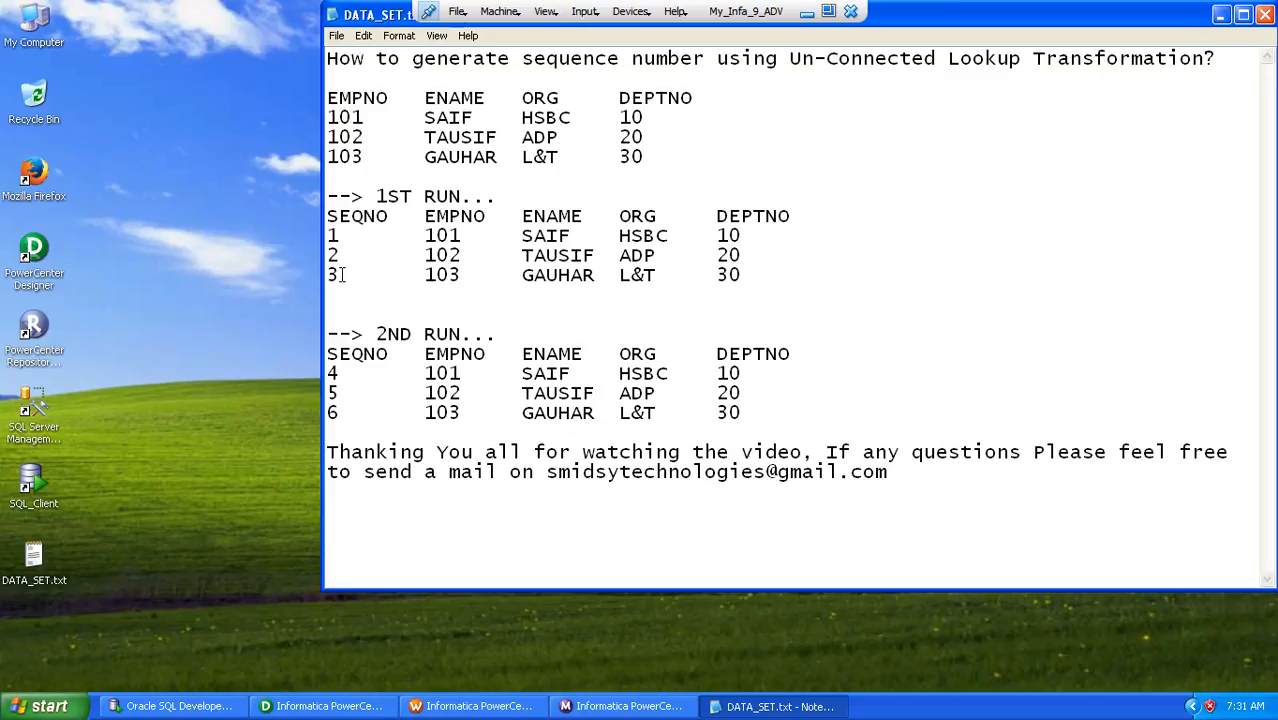
pyautogui.moveTo(341, 275); pyautogui.dragTo(327, 275)
pyautogui.moveTo(742, 413); pyautogui.dragTo(315, 370)
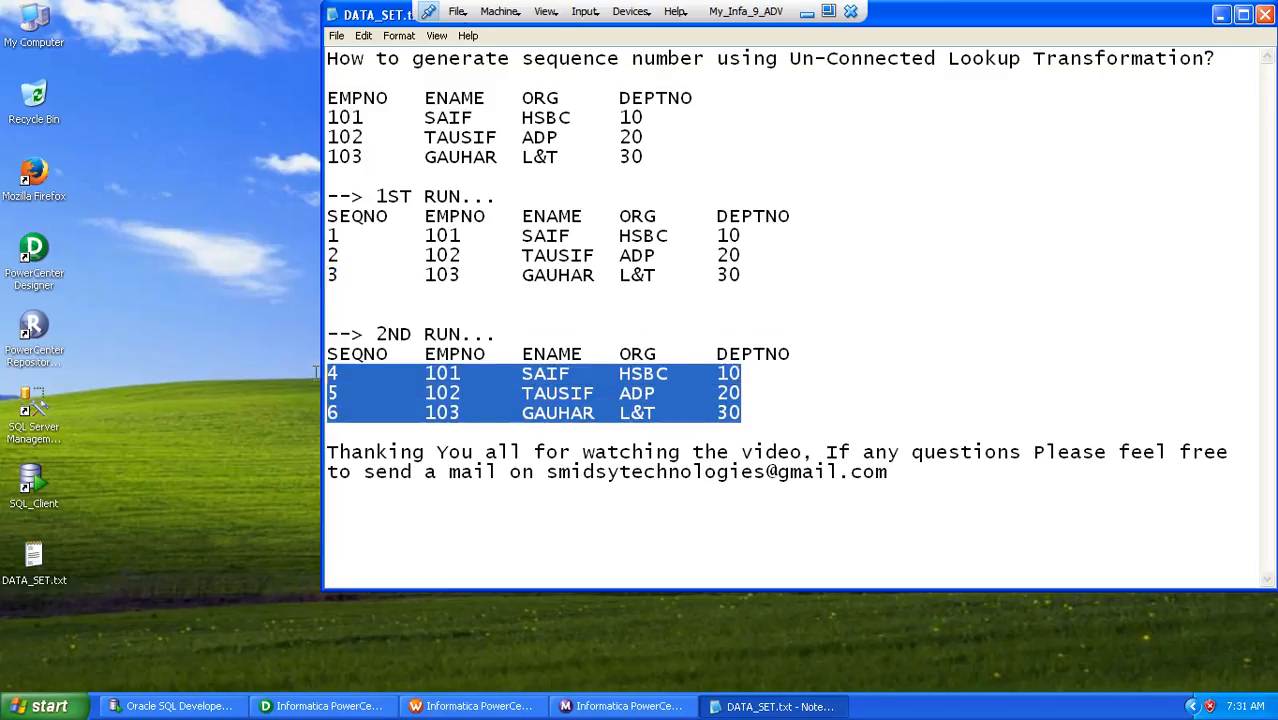
pyautogui.click(755, 412)
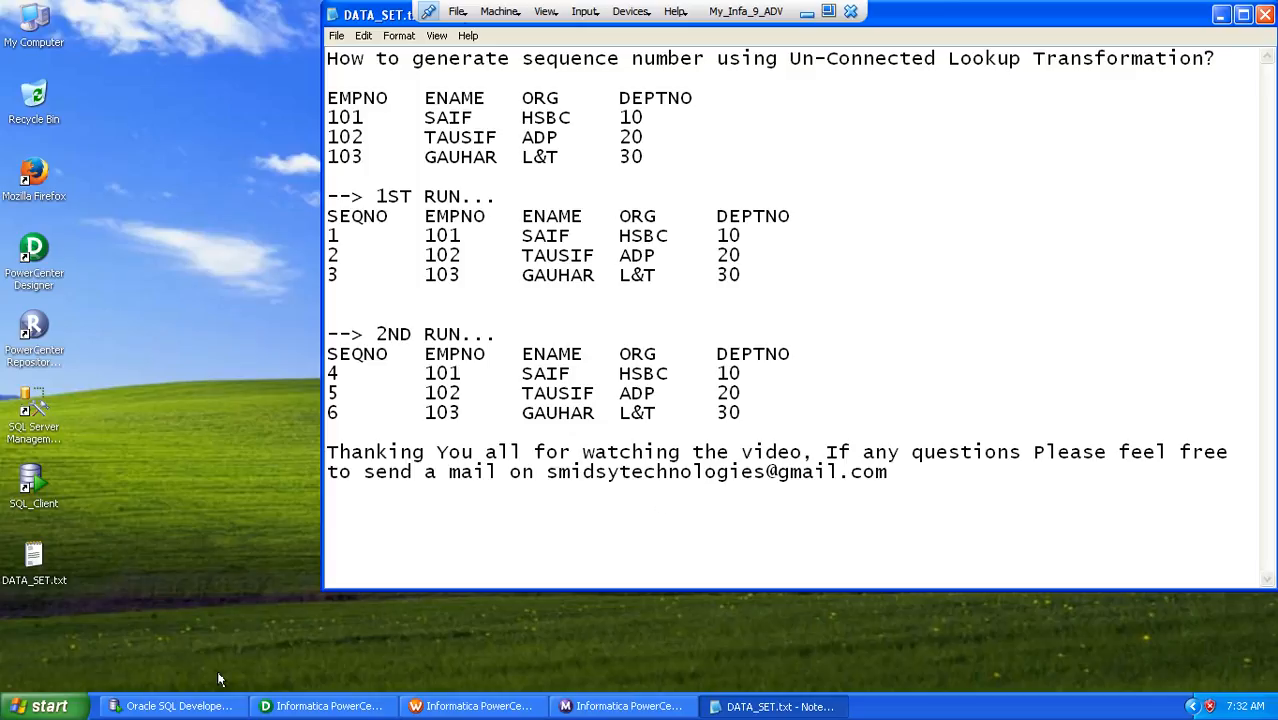
# Switch to Oracle SQL Developer and run SELECT * FROM SCNR_52_SRC; on the ABY_STG_RPD_SNTNDR connection, enlarging the result area
pyautogui.click(180, 706)
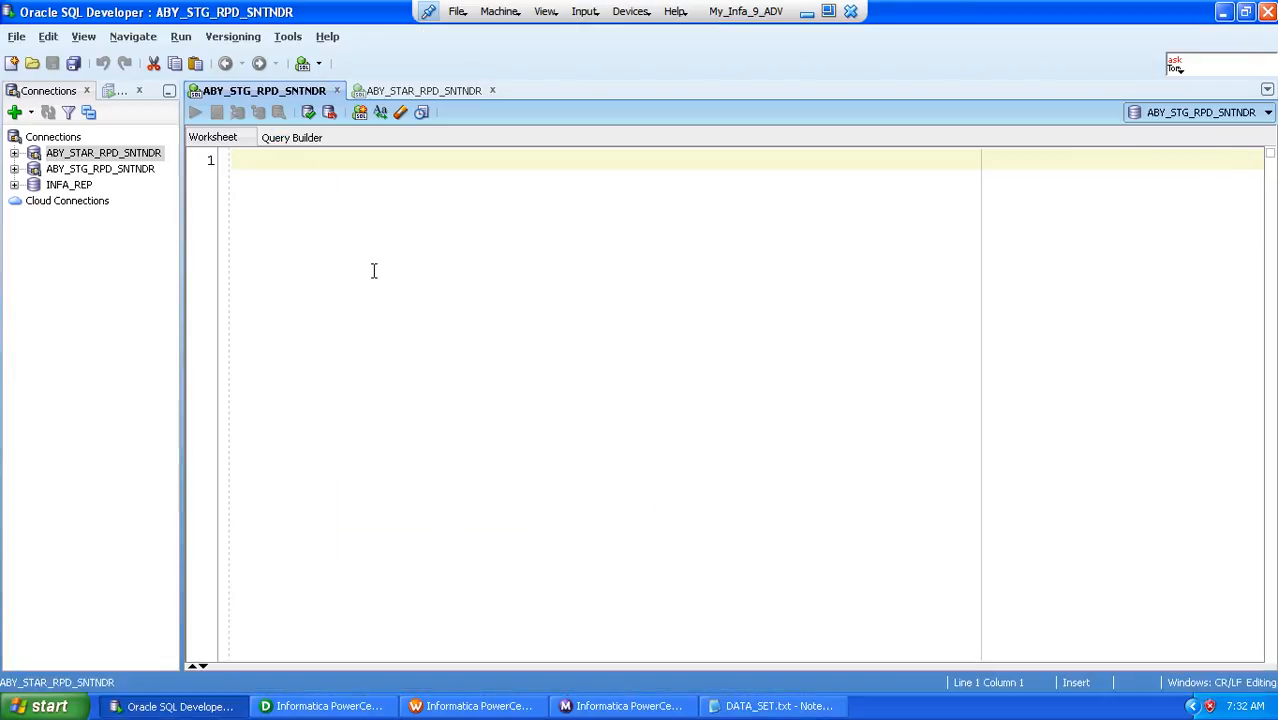
pyautogui.write('SELECT ')
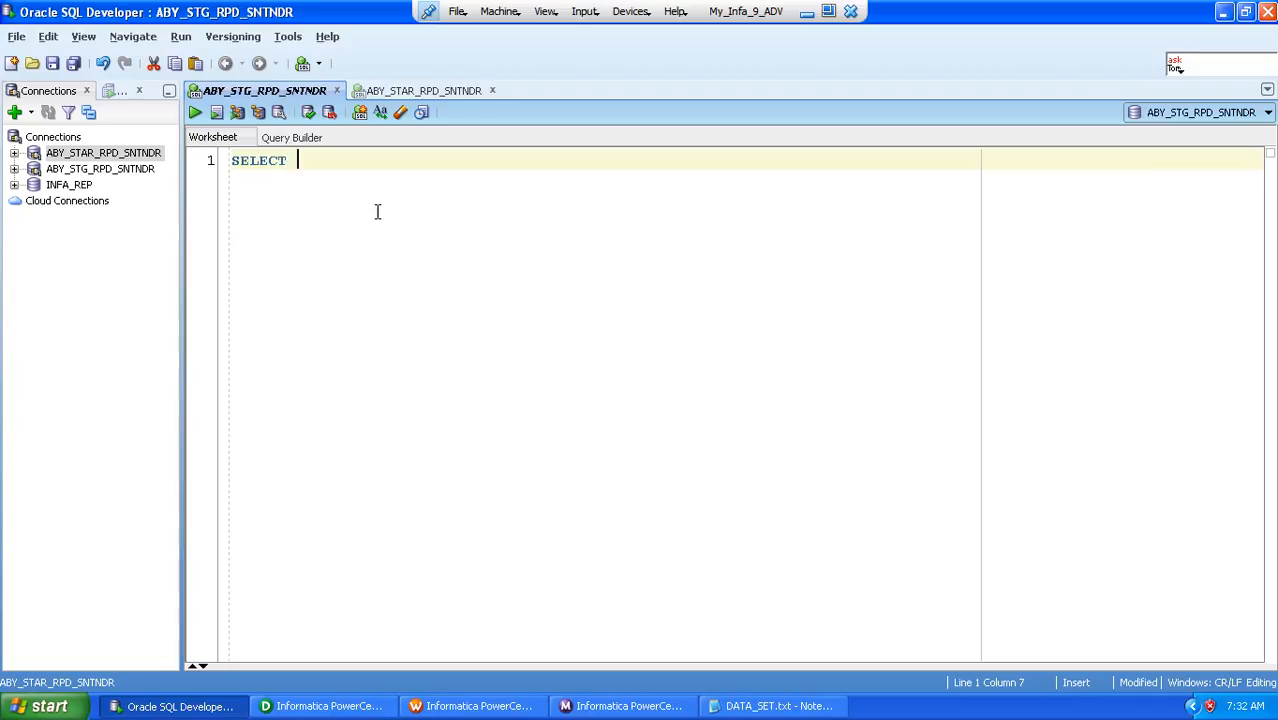
pyautogui.write('* FROM SCNR')
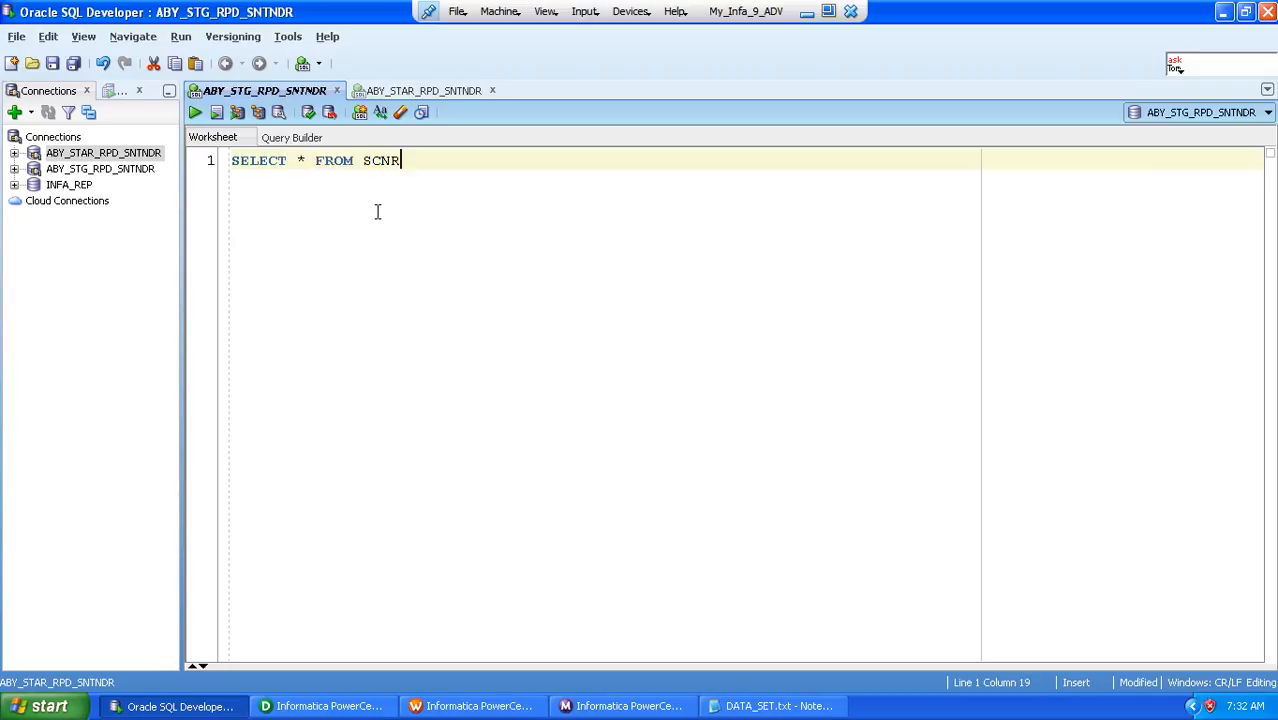
pyautogui.write('_52_SRC;')
pyautogui.click(195, 112)
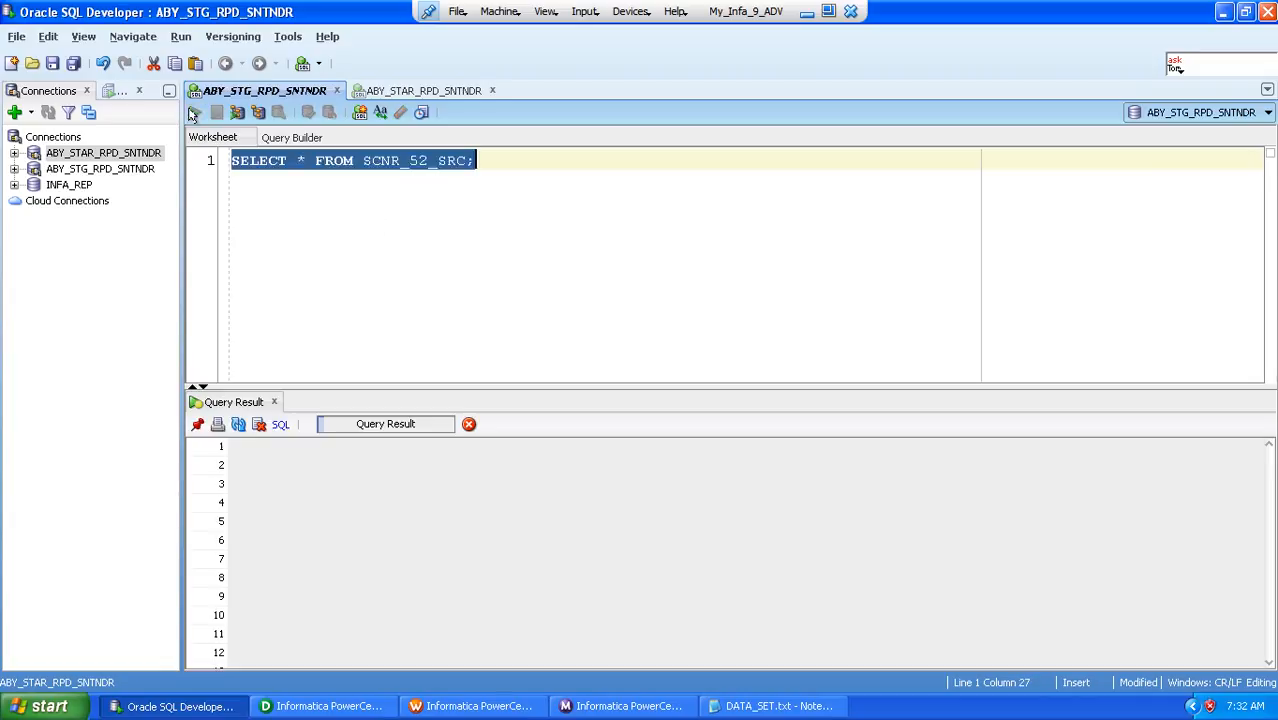
pyautogui.moveTo(487, 392); pyautogui.dragTo(476, 196)
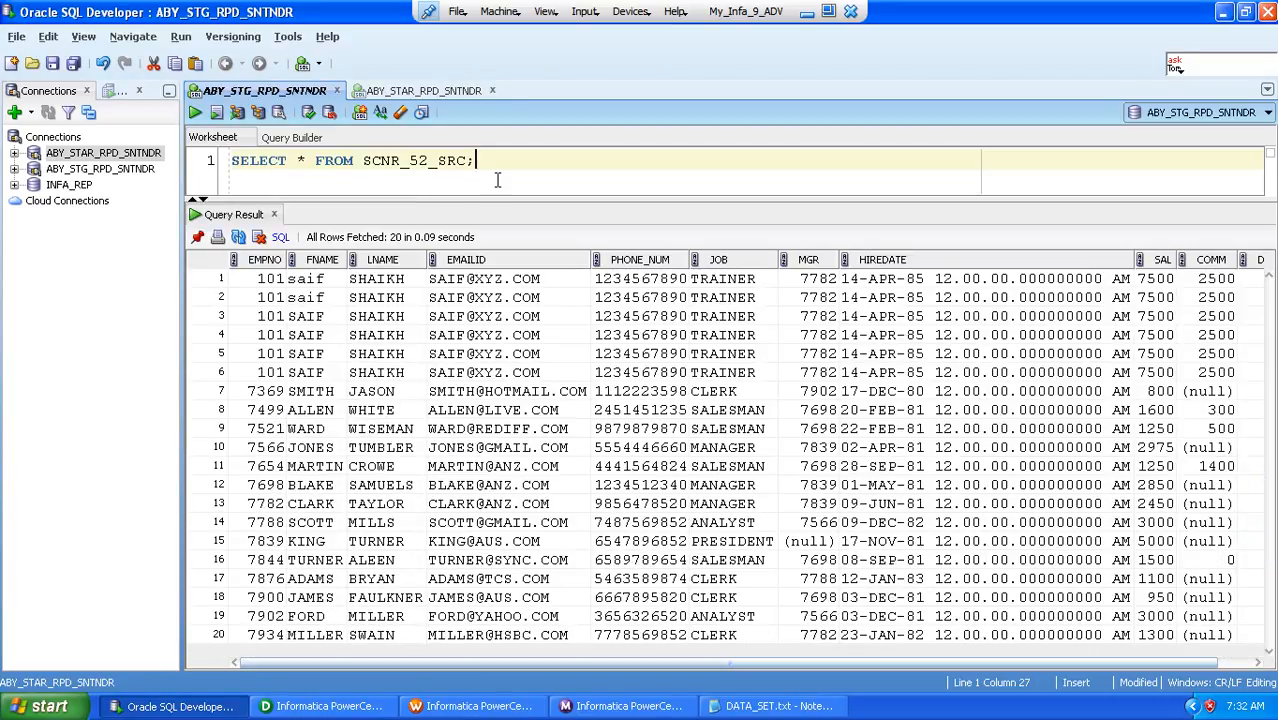
# Reuse the query in the ABY_STAR_RPD_SNTNDR worksheet as SELECT * FROM SCNR_52_TGT;, run it, and enlarge the result area
pyautogui.hotkey('ctrl', 'a')
pyautogui.hotkey('ctrl', 'c')
pyautogui.click(405, 91)
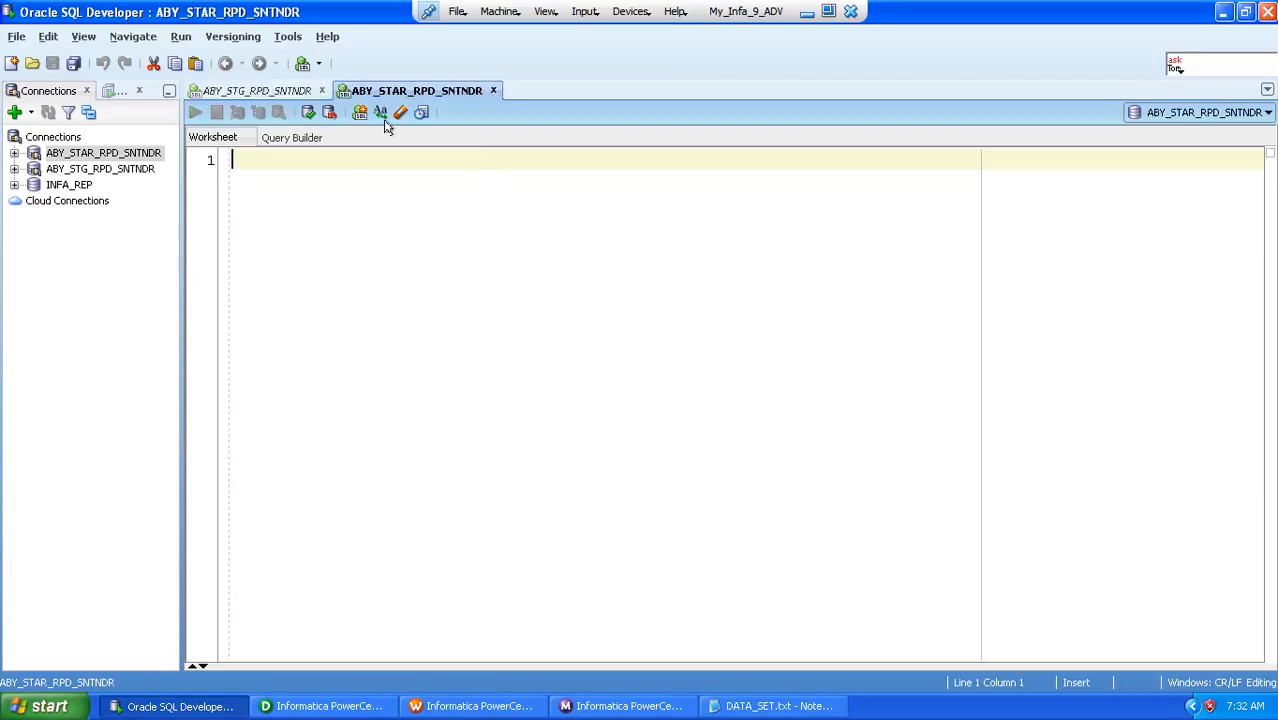
pyautogui.hotkey('ctrl', 'v')
pyautogui.press('BackSpace')
pyautogui.press('BackSpace')
pyautogui.press('BackSpace')
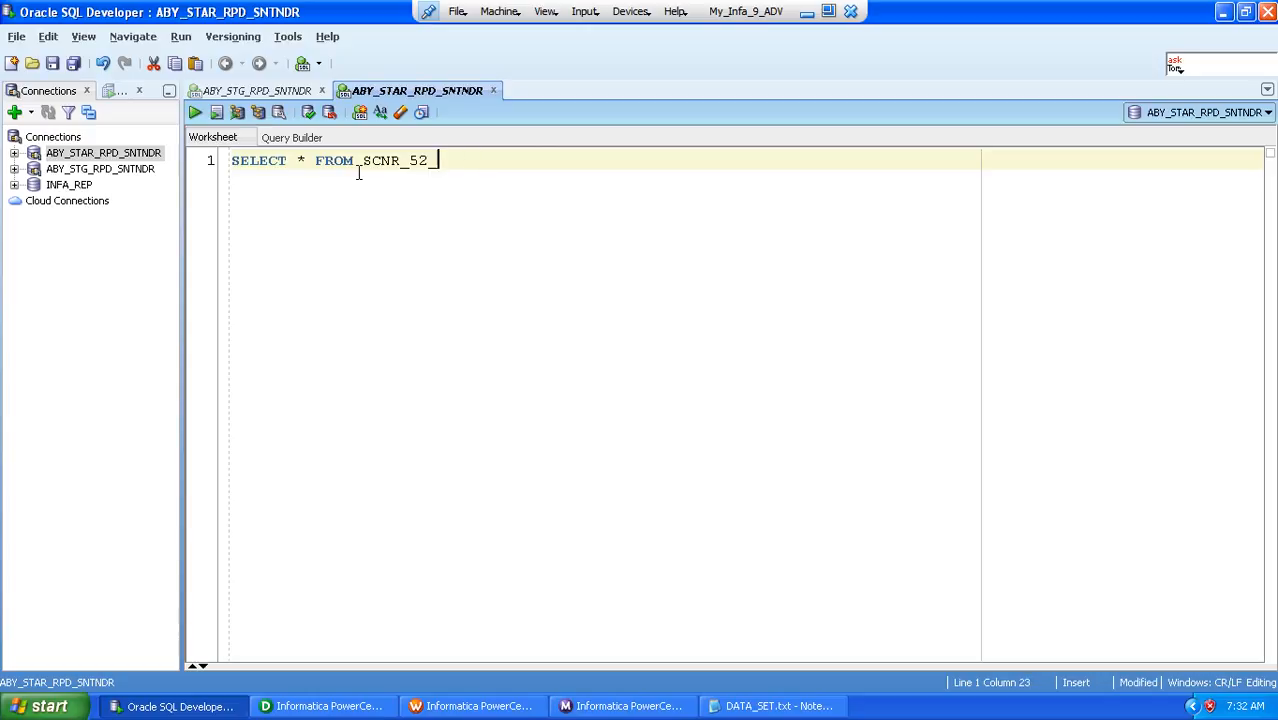
pyautogui.write('TGT;')
pyautogui.click(196, 114)
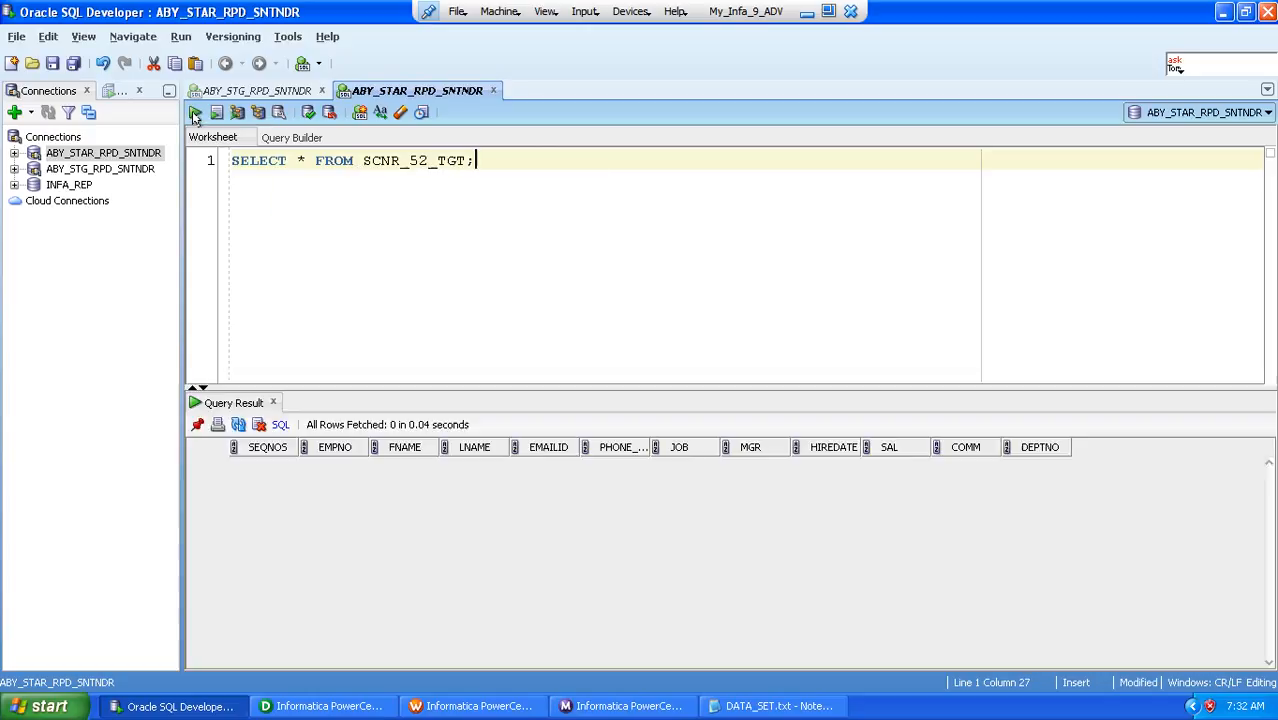
pyautogui.moveTo(414, 387); pyautogui.dragTo(414, 202)
# Compare the source and target query results across the two worksheets, then minimize the SQL Developer window
pyautogui.click(257, 90)
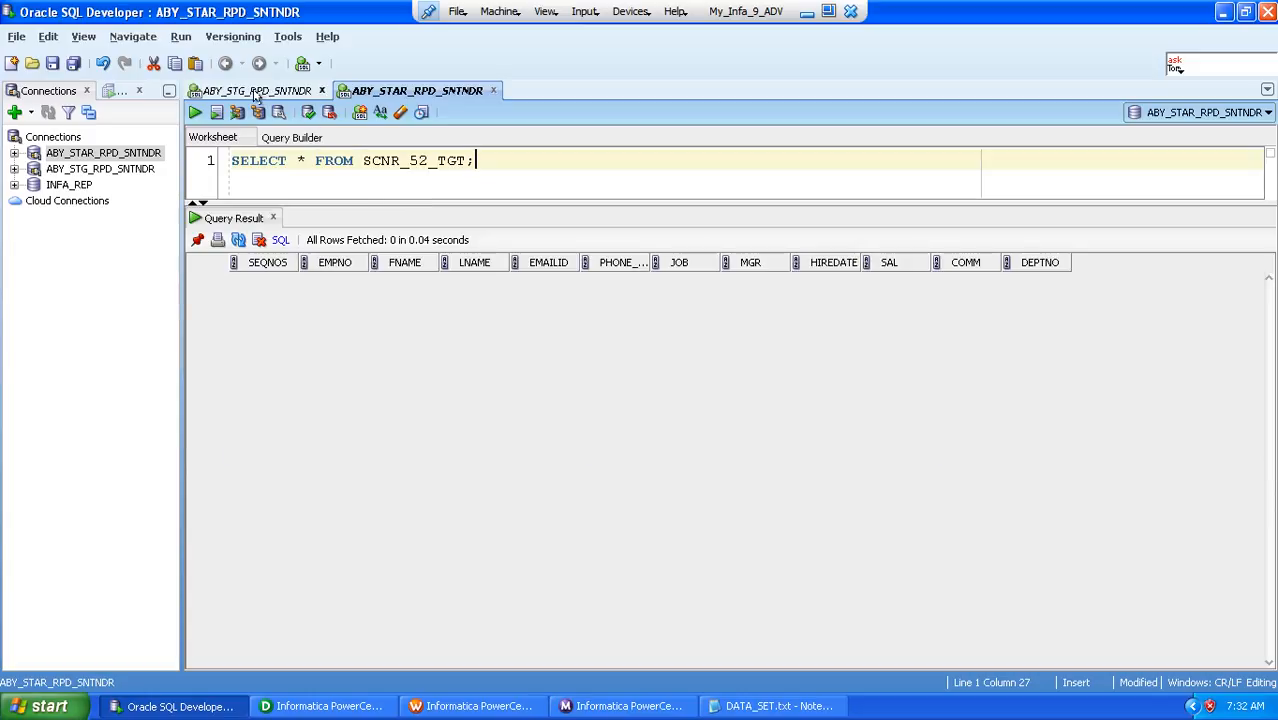
pyautogui.click(506, 162)
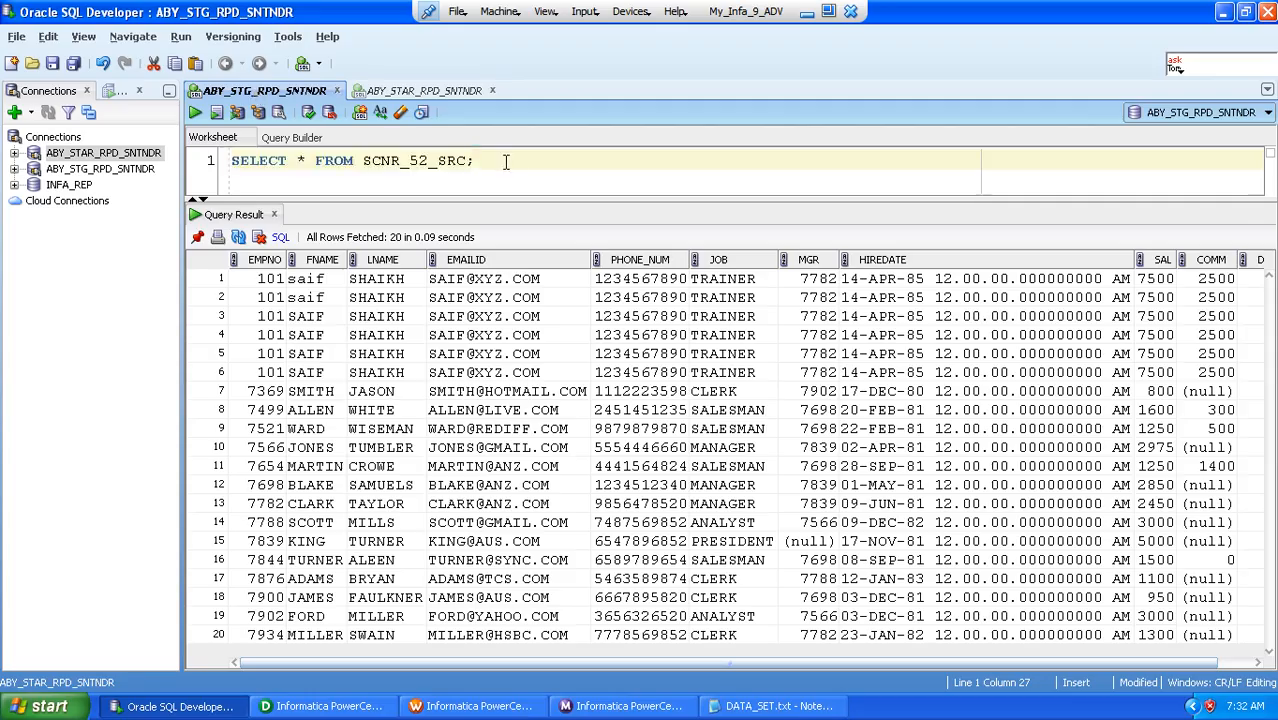
pyautogui.click(418, 92)
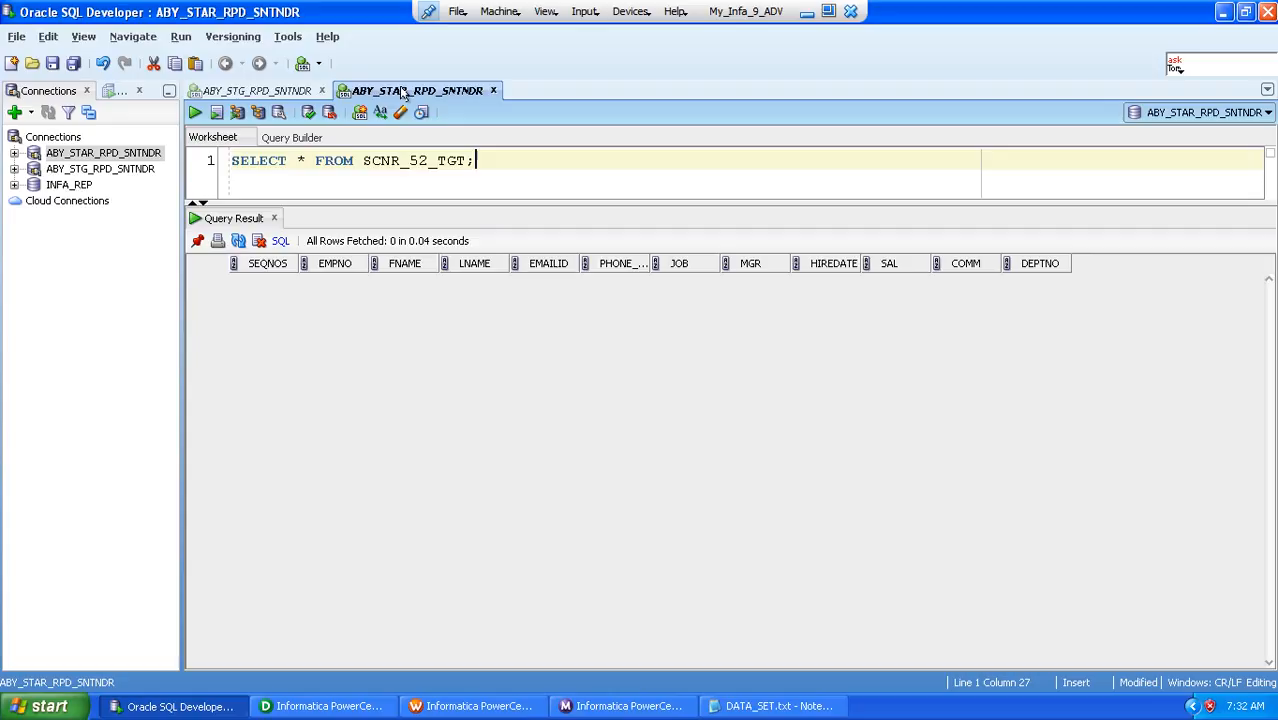
pyautogui.click(482, 163)
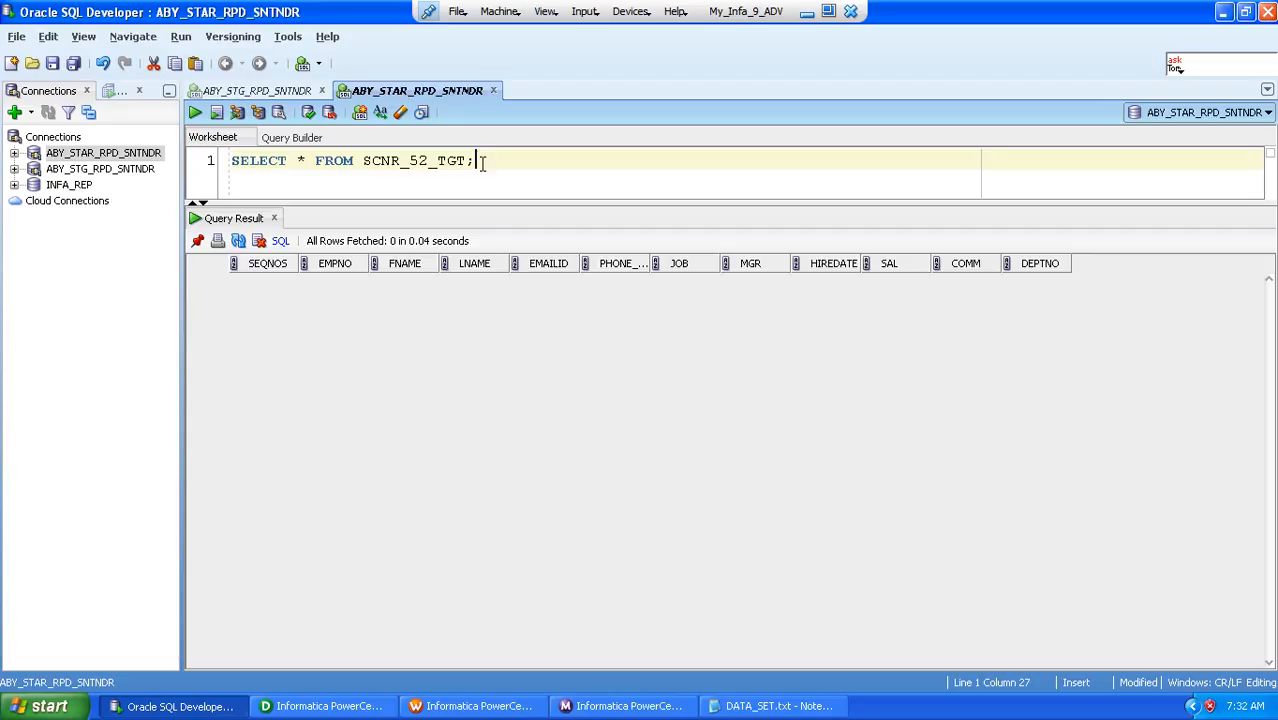
pyautogui.click(1222, 12)
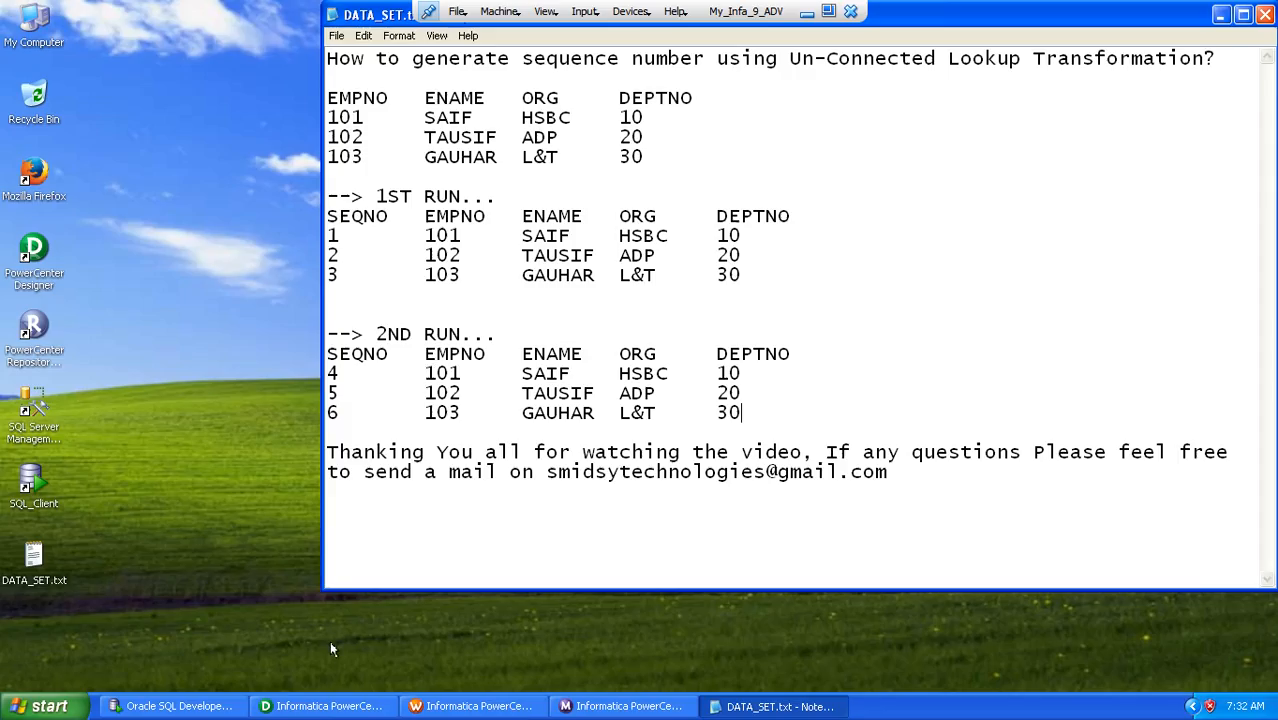
# In PowerCenter Designer's Source Analyzer, start a database import and connect to ABY_STG_RPD_SNTNDR by entering the account password
pyautogui.click(330, 705)
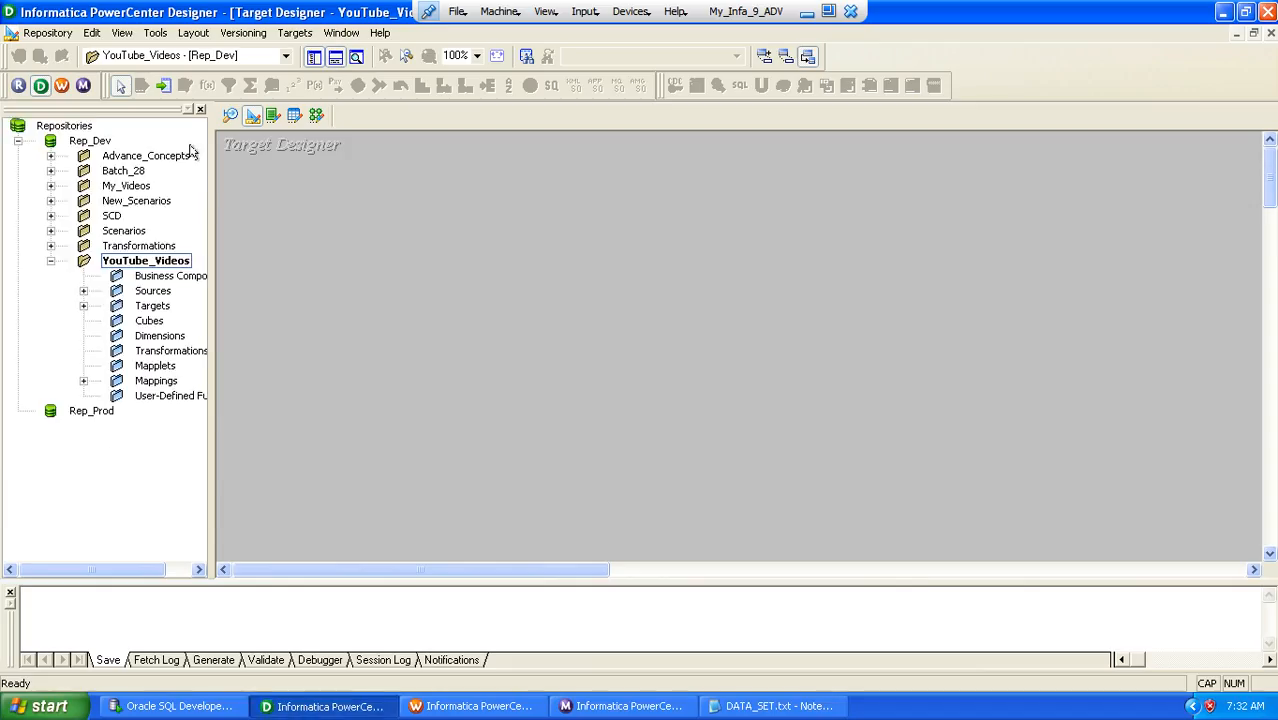
pyautogui.click(231, 115)
pyautogui.click(297, 33)
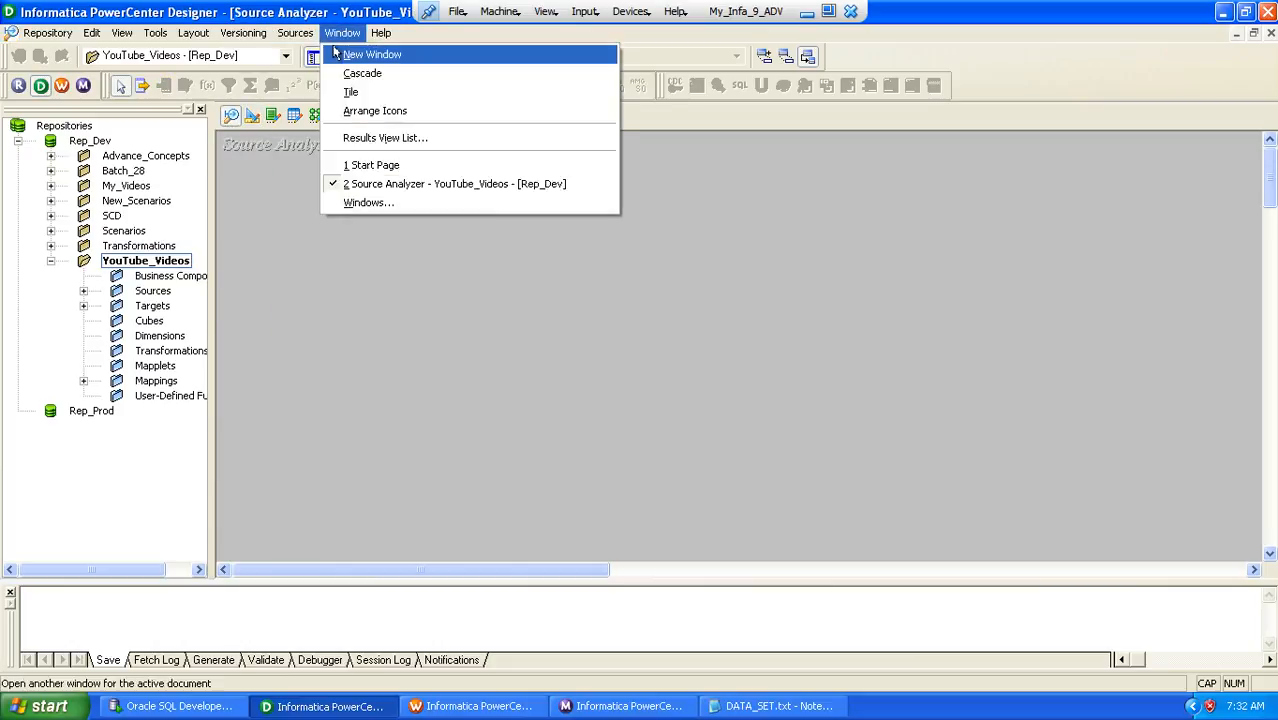
pyautogui.click(301, 58)
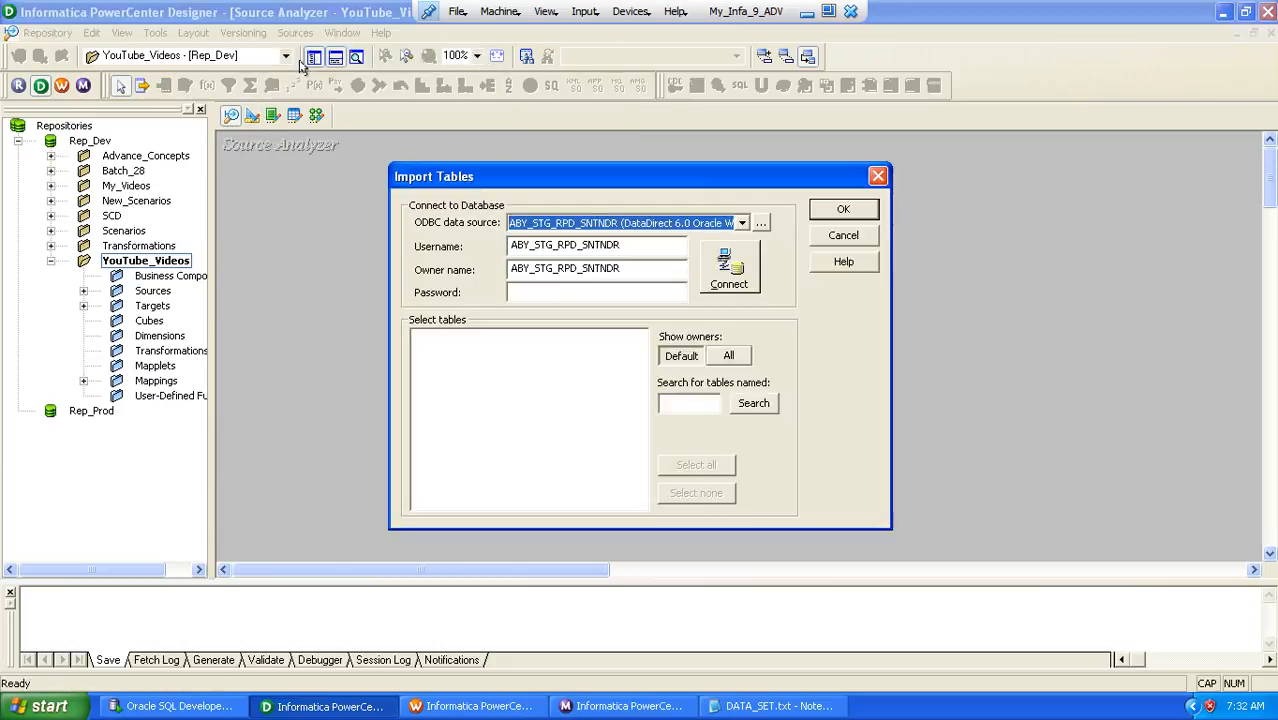
pyautogui.click(526, 293)
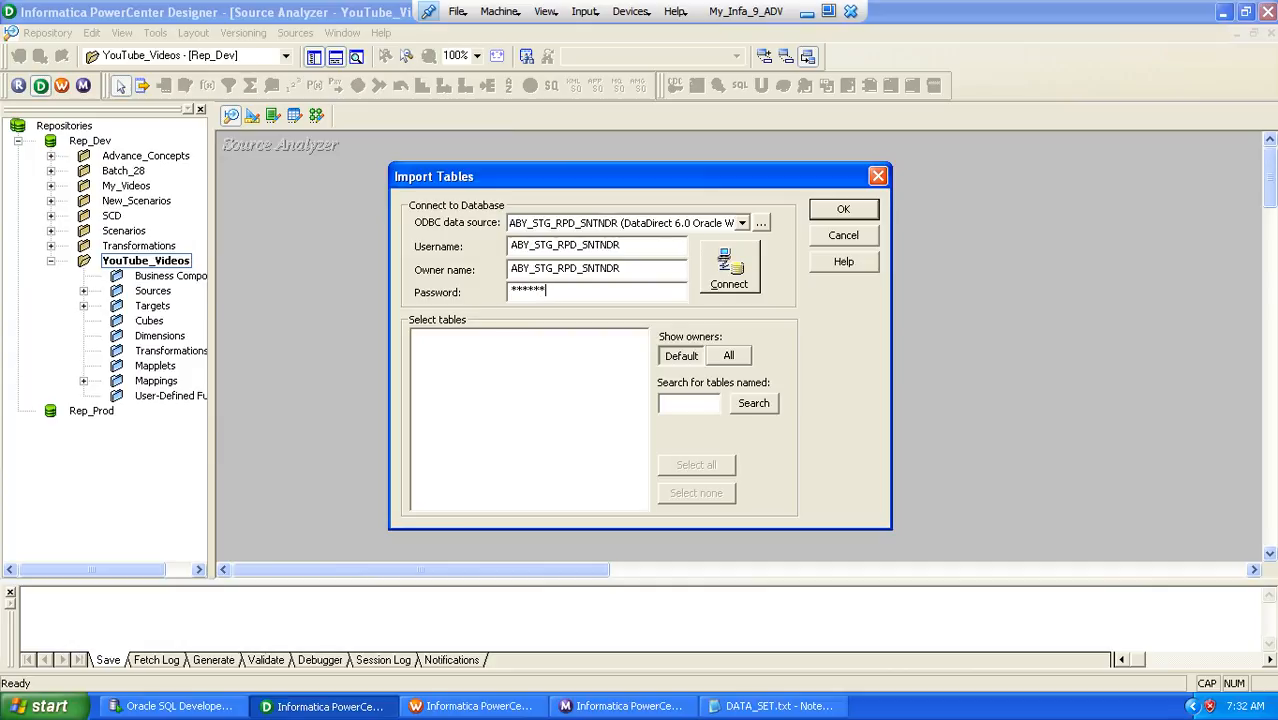
pyautogui.press('Return')
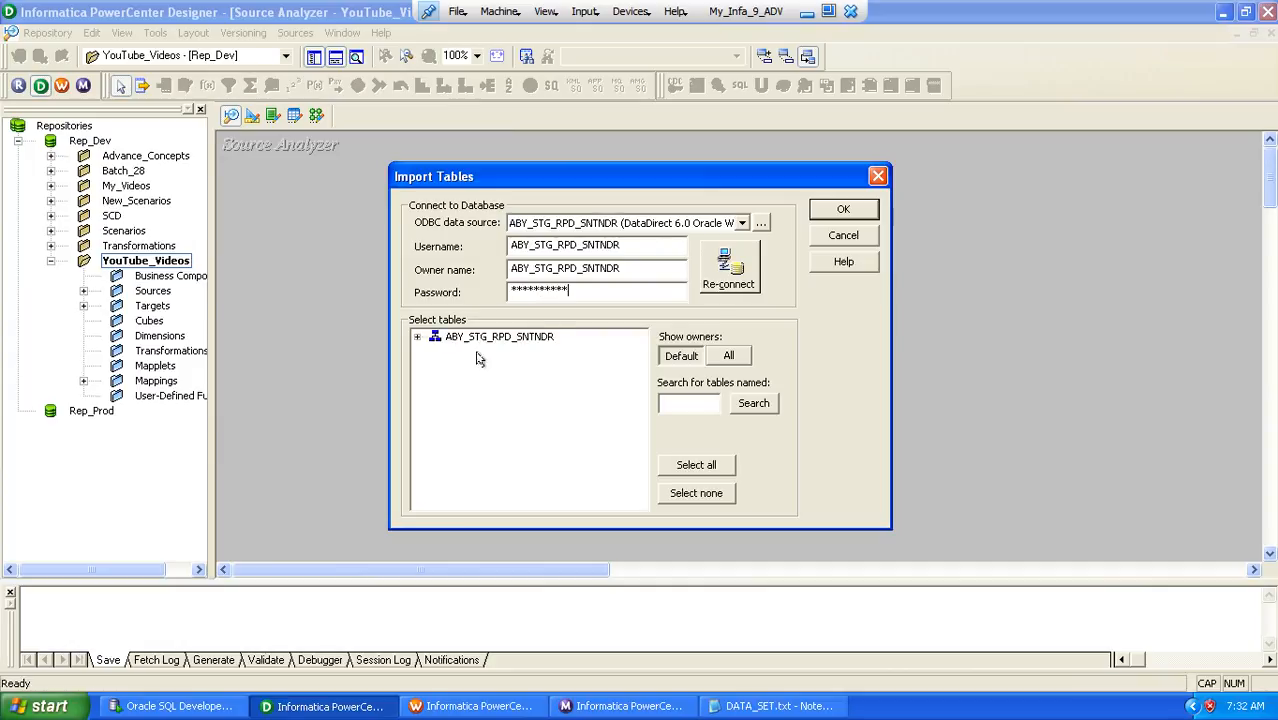
# Import the SCNR_52_SRC table from the ABY_STG_RPD_SNTNDR schema as a source definition
pyautogui.doubleClick(452, 338)
pyautogui.doubleClick(470, 353)
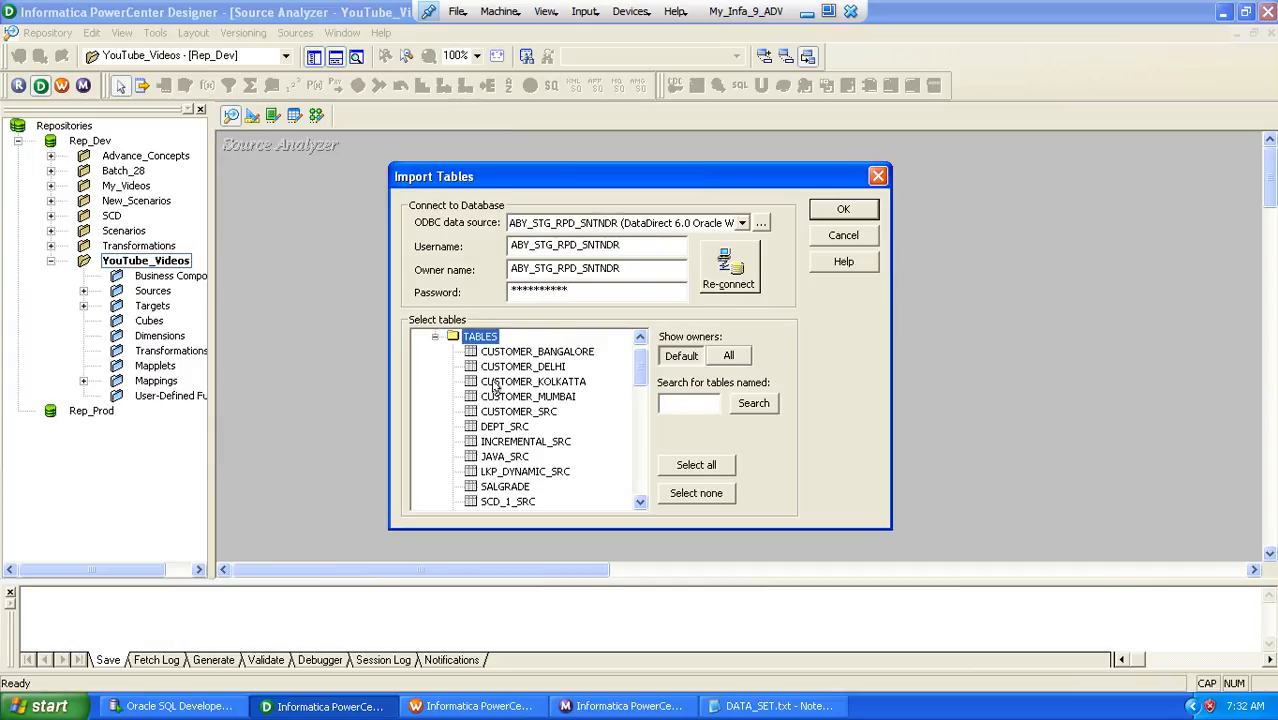
pyautogui.click(505, 398)
pyautogui.press('s')
pyautogui.press('c')
pyautogui.press('n')
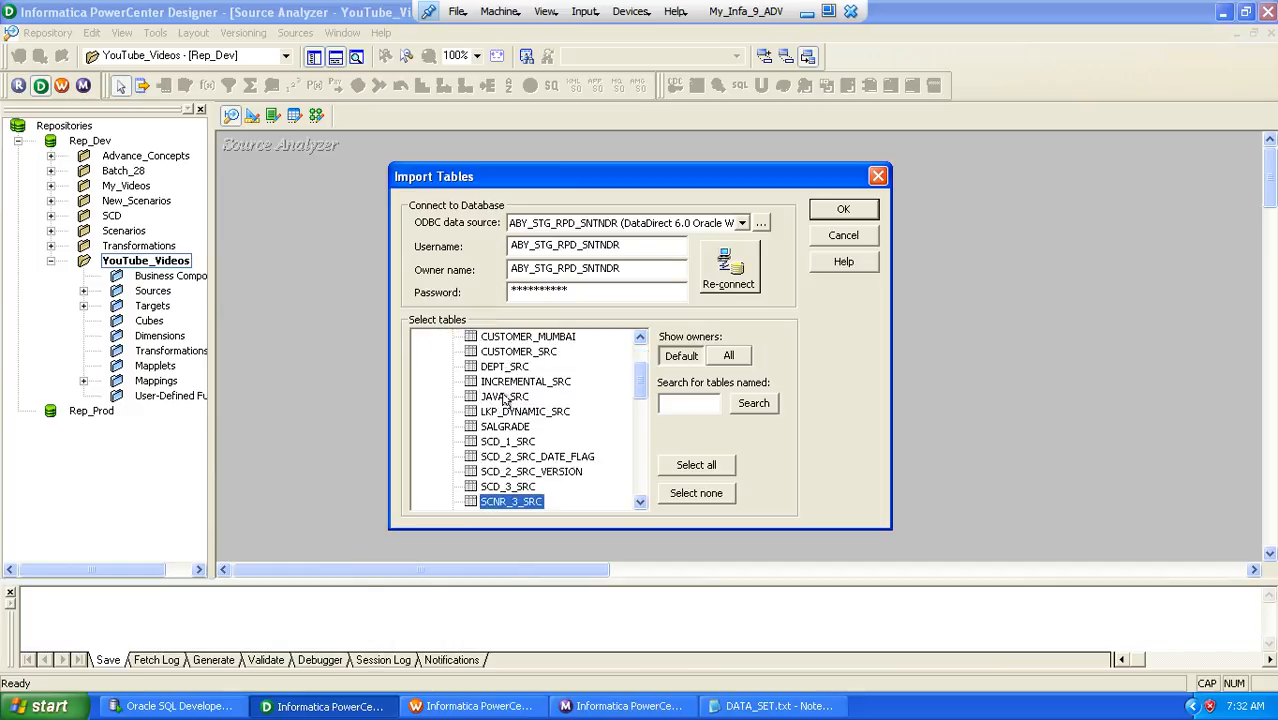
pyautogui.press('Down')
pyautogui.press('Down')
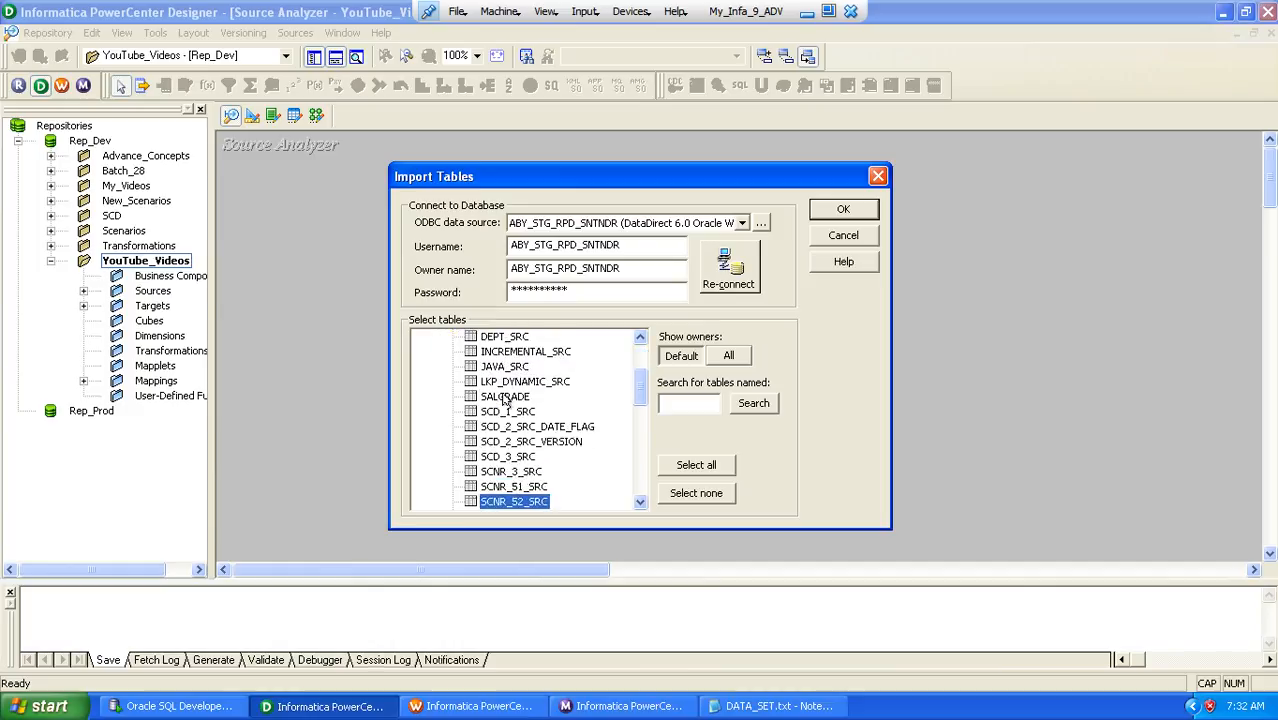
pyautogui.click(833, 209)
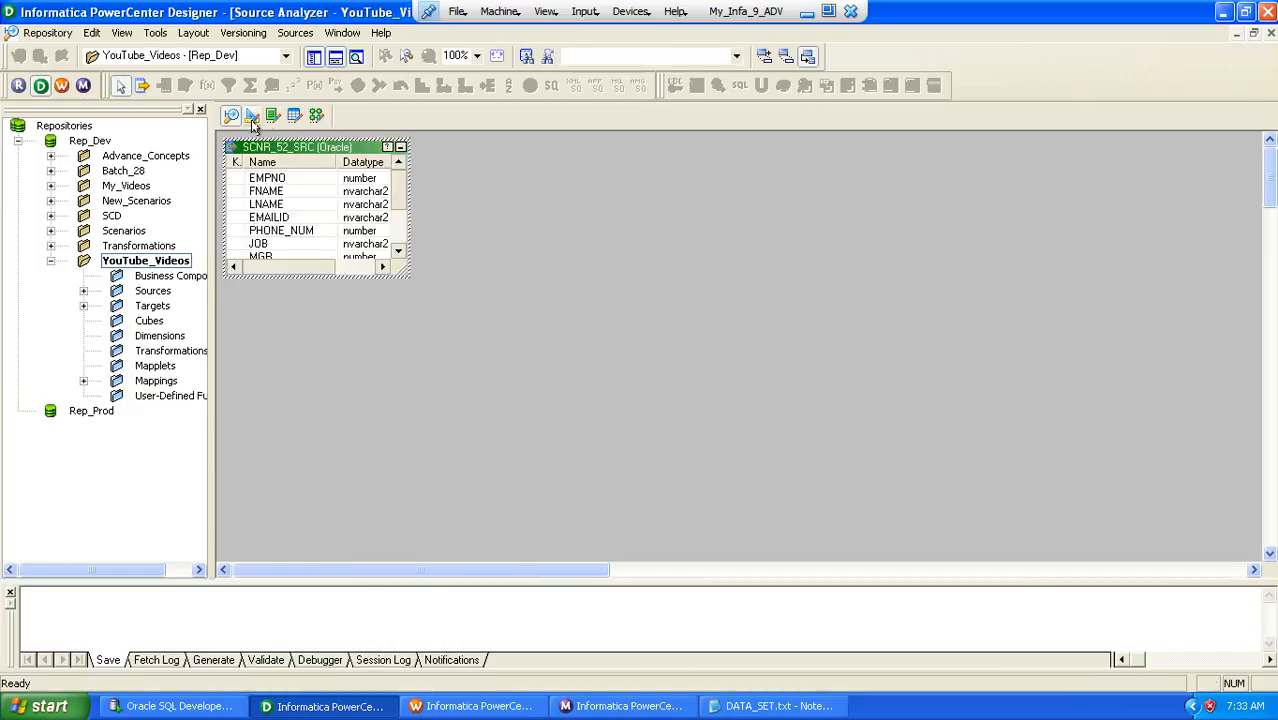
# In the Target Designer, start a database import and connect to ABY_STAR_RPD_SNTNDR by entering the account password
pyautogui.click(252, 116)
pyautogui.click(295, 32)
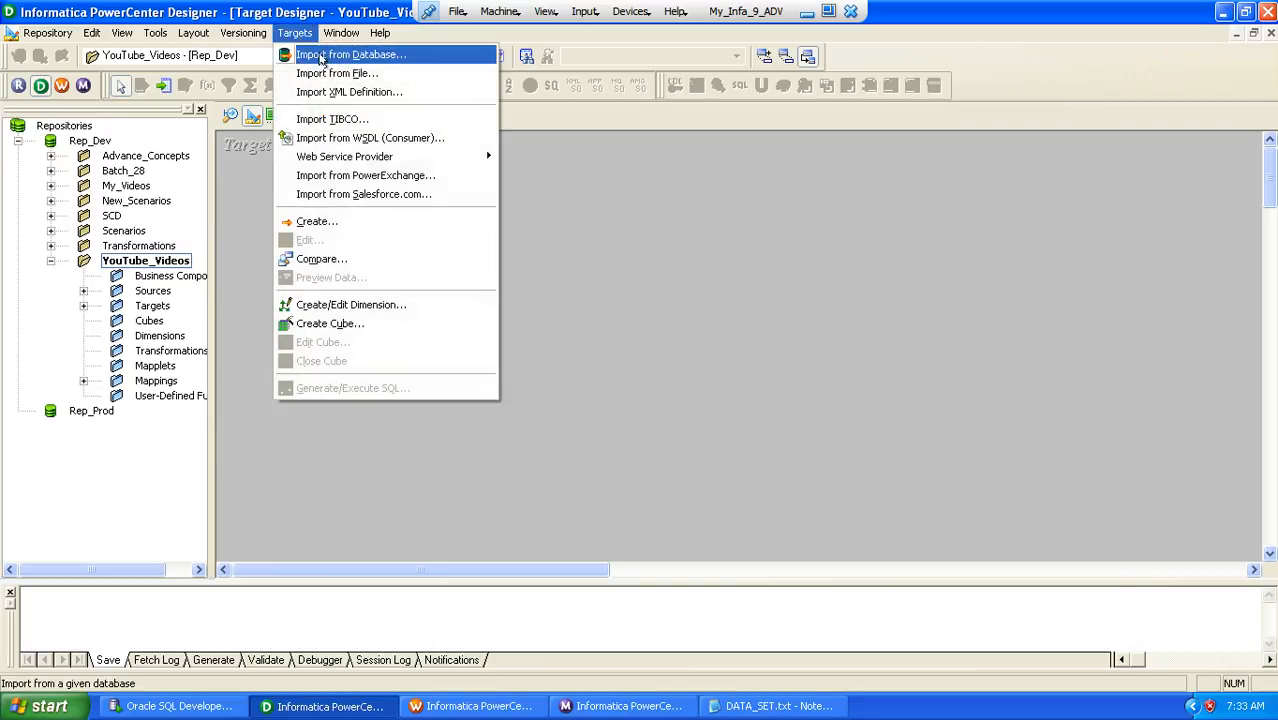
pyautogui.click(323, 63)
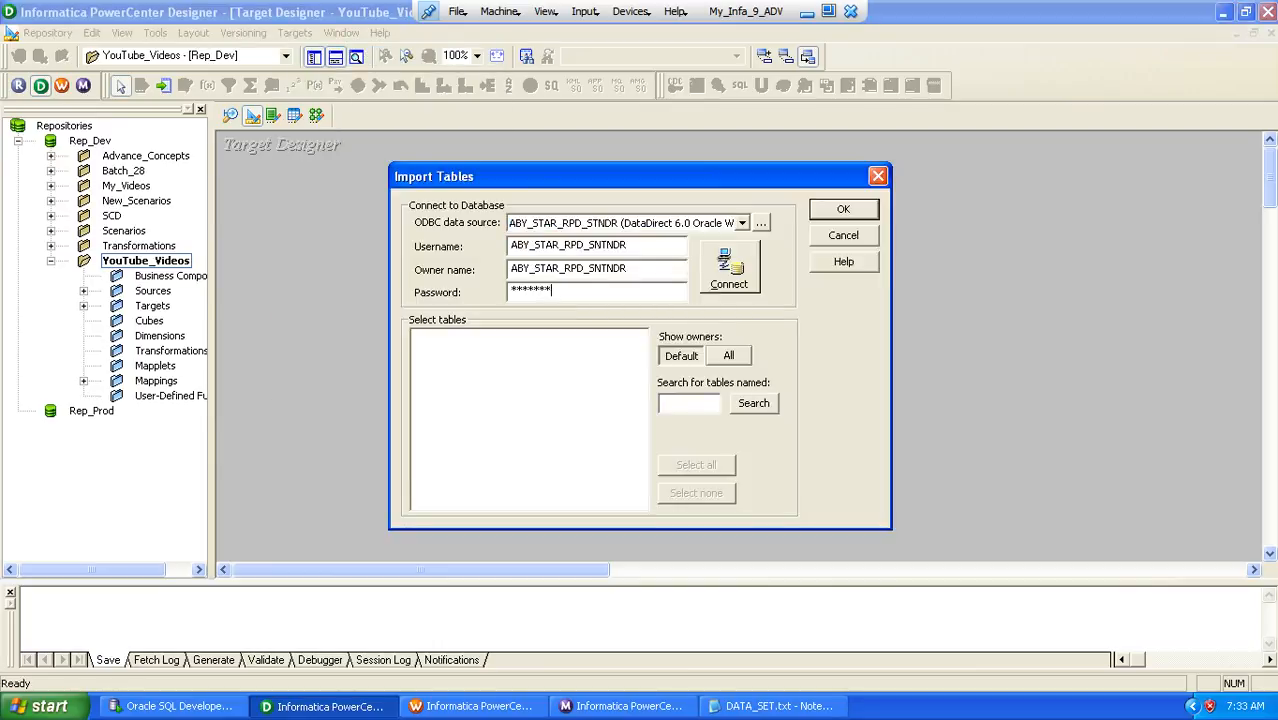
pyautogui.press('Return')
# Import the SCNR_52_TGT table from the ABY_STAR_RPD_SNTNDR schema as a target definition
pyautogui.doubleClick(518, 339)
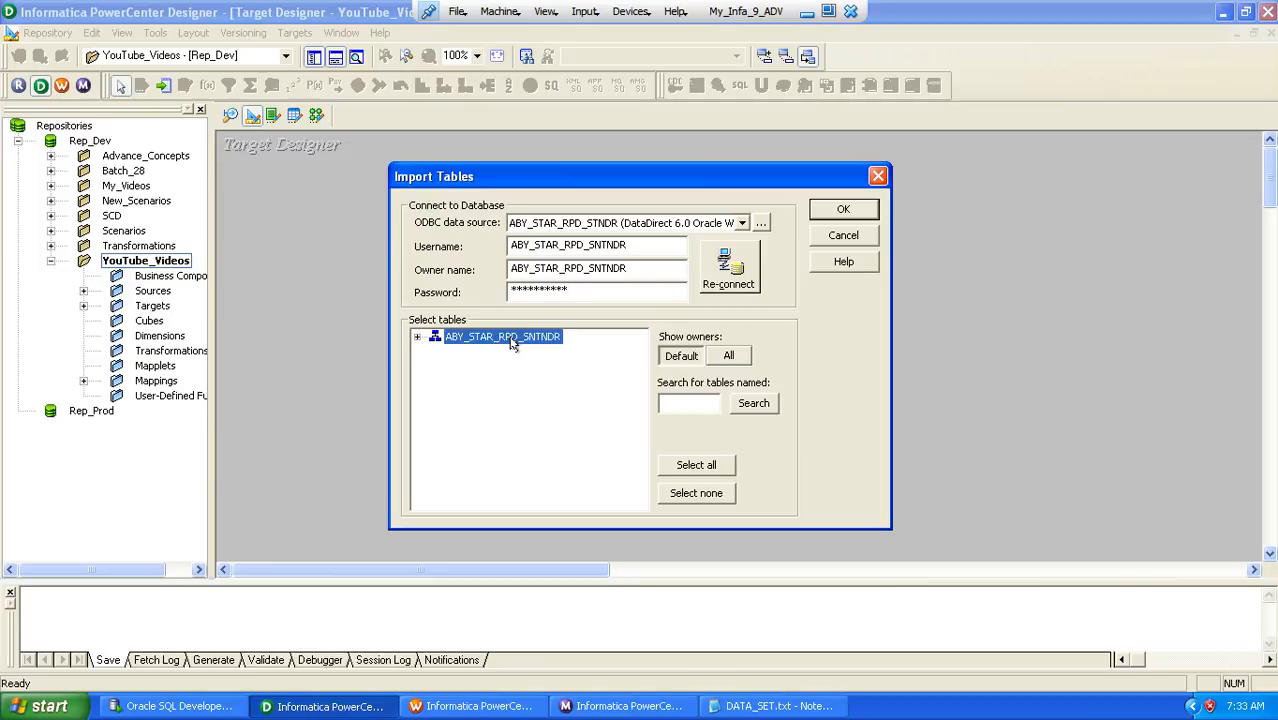
pyautogui.doubleClick(478, 359)
pyautogui.click(482, 396)
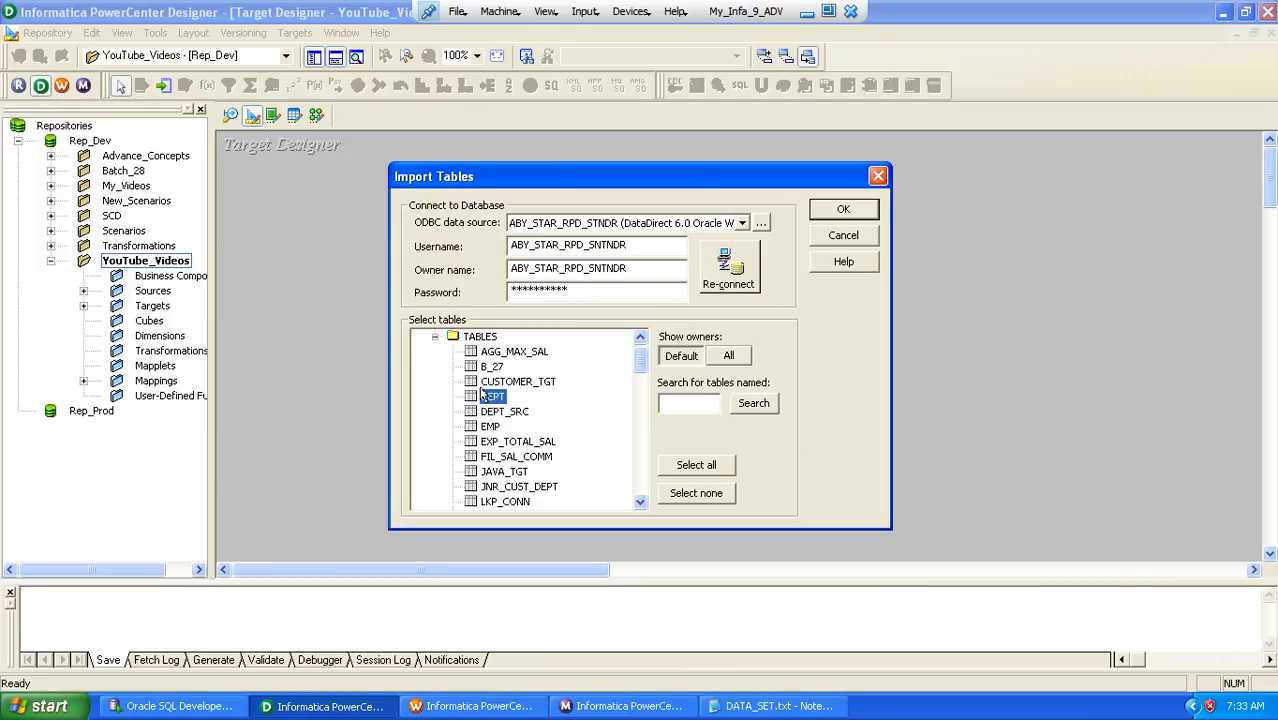
pyautogui.press('Down')
pyautogui.press('Down')
pyautogui.press('Down')
pyautogui.press('Down')
pyautogui.press('Down')
pyautogui.press('Down')
pyautogui.press('Down')
pyautogui.press('Down')
pyautogui.press('Down')
pyautogui.press('Down')
pyautogui.press('Down')
pyautogui.press('Down')
pyautogui.press('Down')
pyautogui.press('Down')
pyautogui.press('Down')
pyautogui.press('Down')
pyautogui.press('Down')
pyautogui.press('Down')
pyautogui.press('Down')
pyautogui.press('Down')
pyautogui.press('Down')
pyautogui.press('Down')
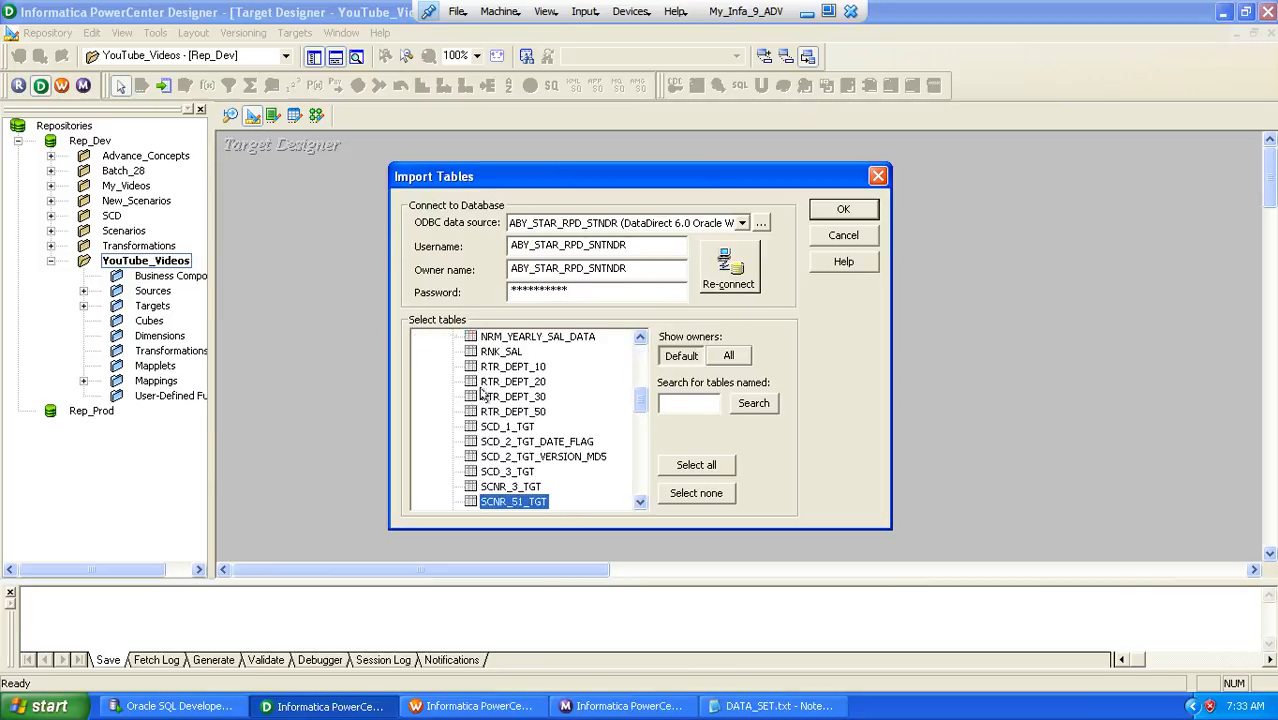
pyautogui.press('Return')
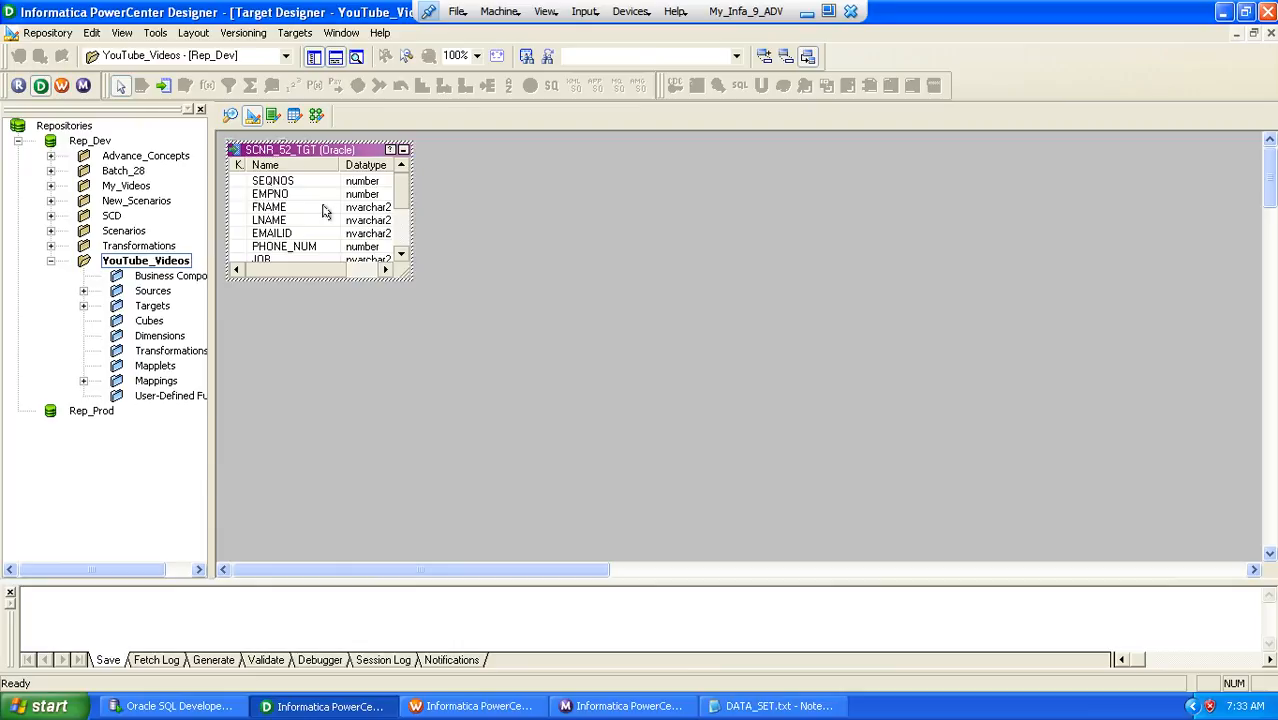
# In the Mapping Designer, create the mapping m_Generating_SeqNos_Using_Unconn_Lk by adding the SCNR_52_SRC source from the YouTube_Videos folder
pyautogui.click(316, 115)
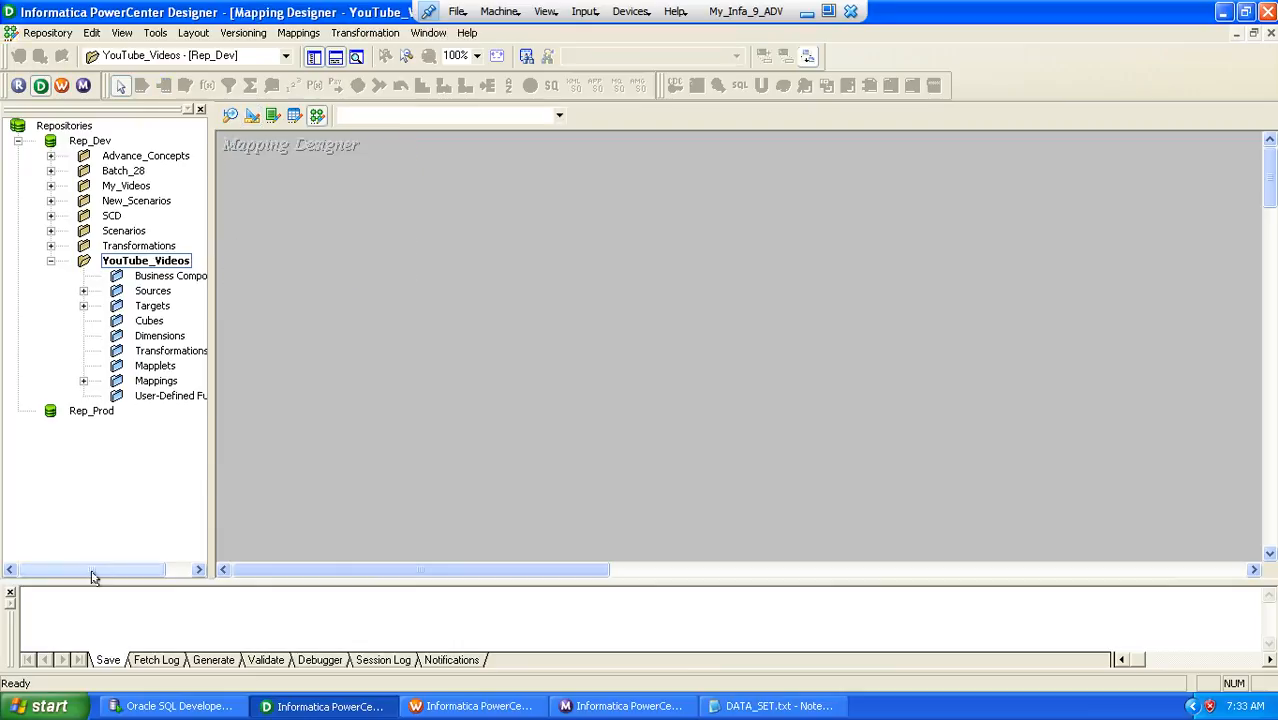
pyautogui.moveTo(88, 569); pyautogui.dragTo(121, 566)
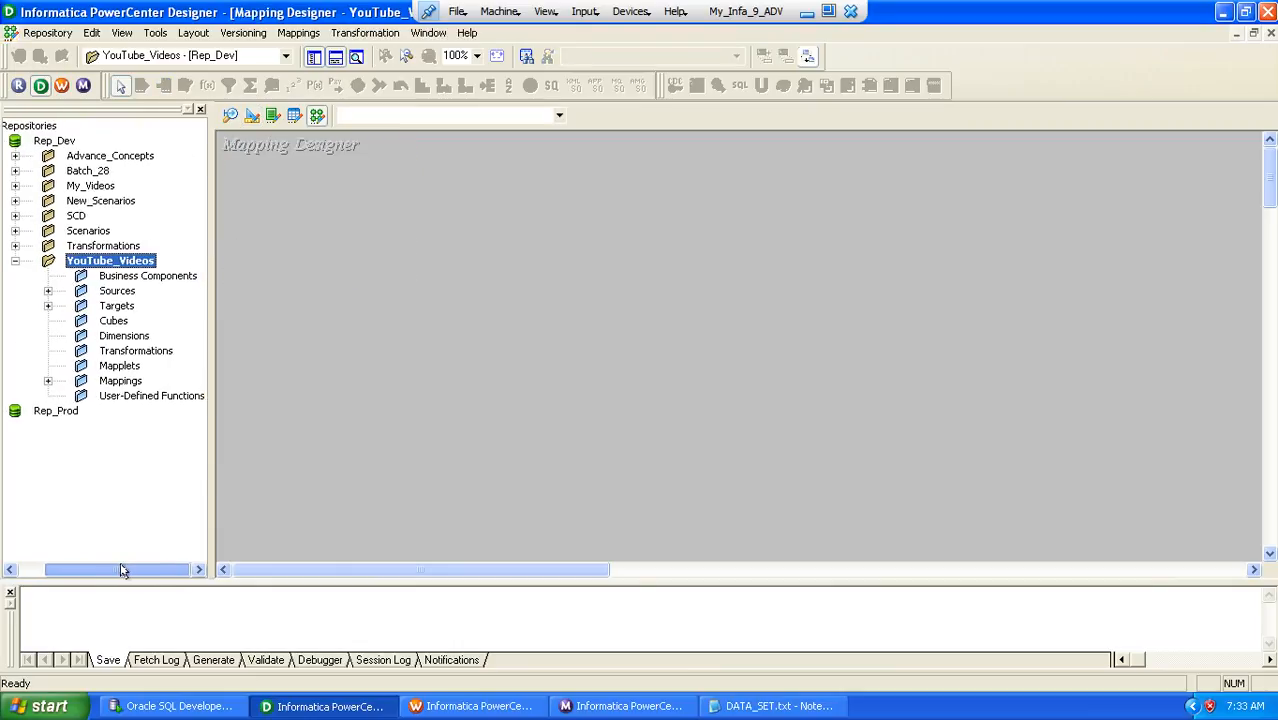
pyautogui.doubleClick(117, 291)
pyautogui.doubleClick(148, 305)
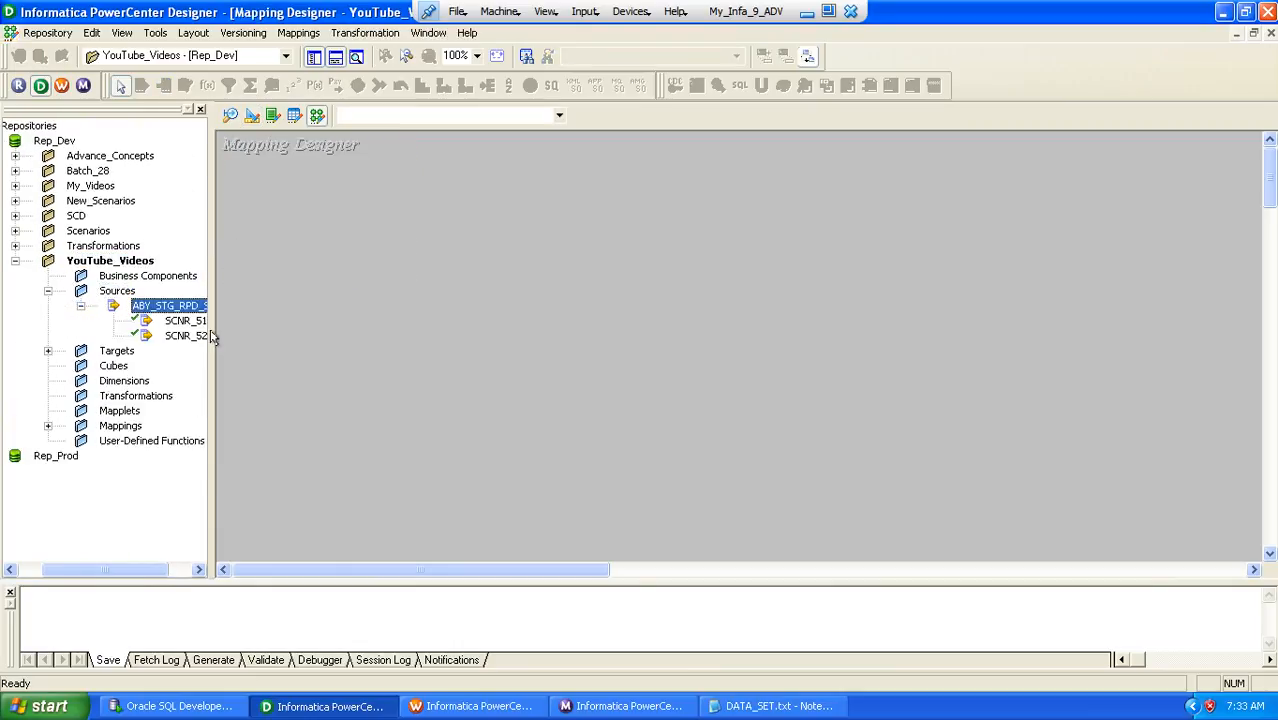
pyautogui.moveTo(187, 335); pyautogui.dragTo(385, 307)
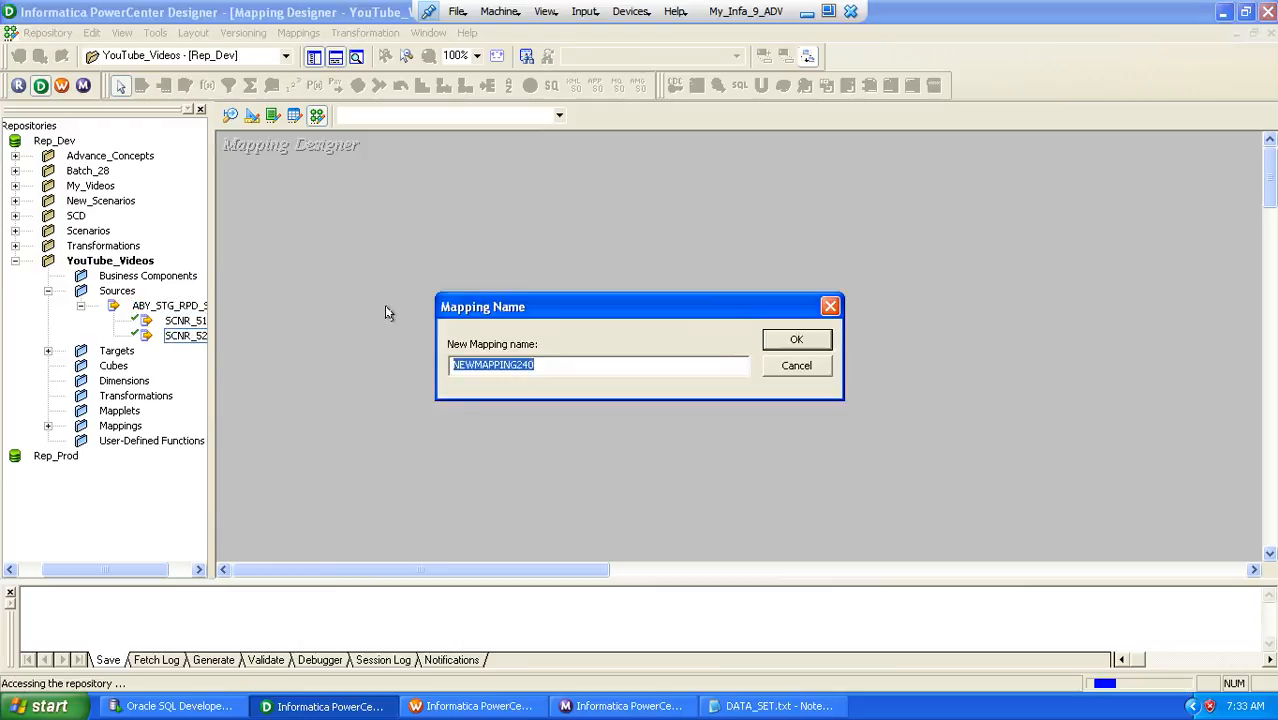
pyautogui.write('m_')
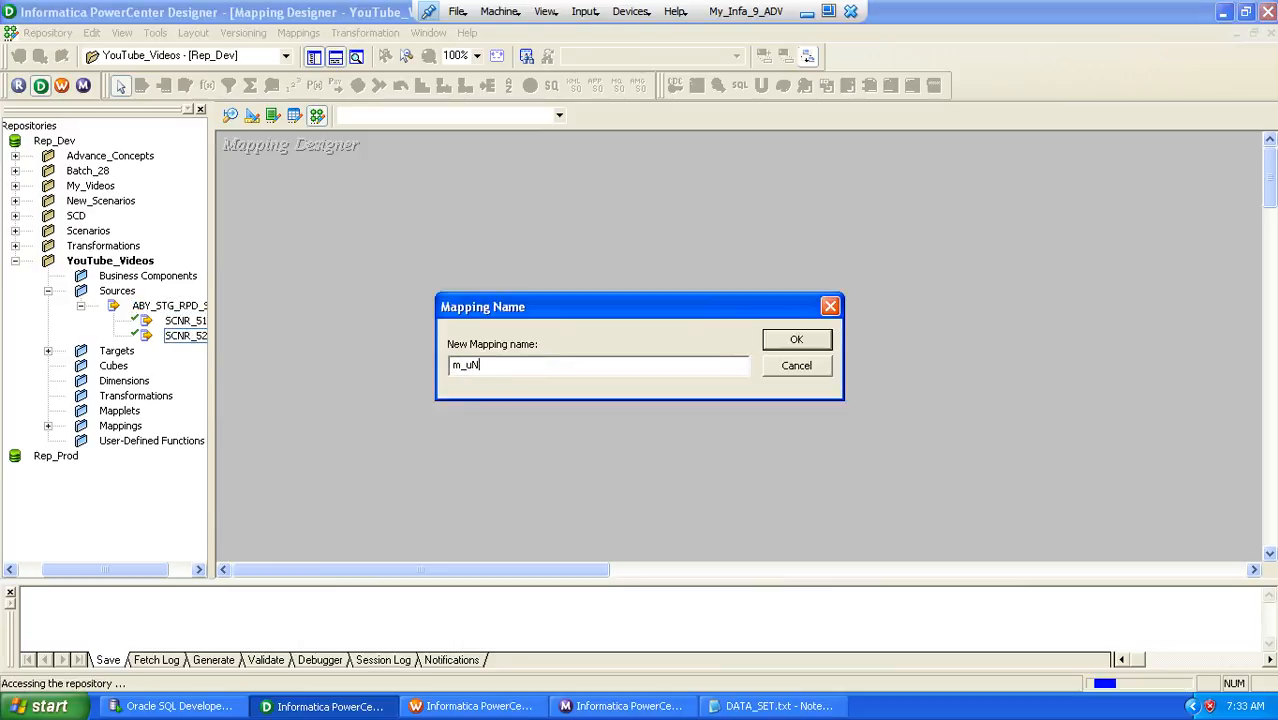
pyautogui.write('Generating_SeqNos_Using_Unconn_Lkp')
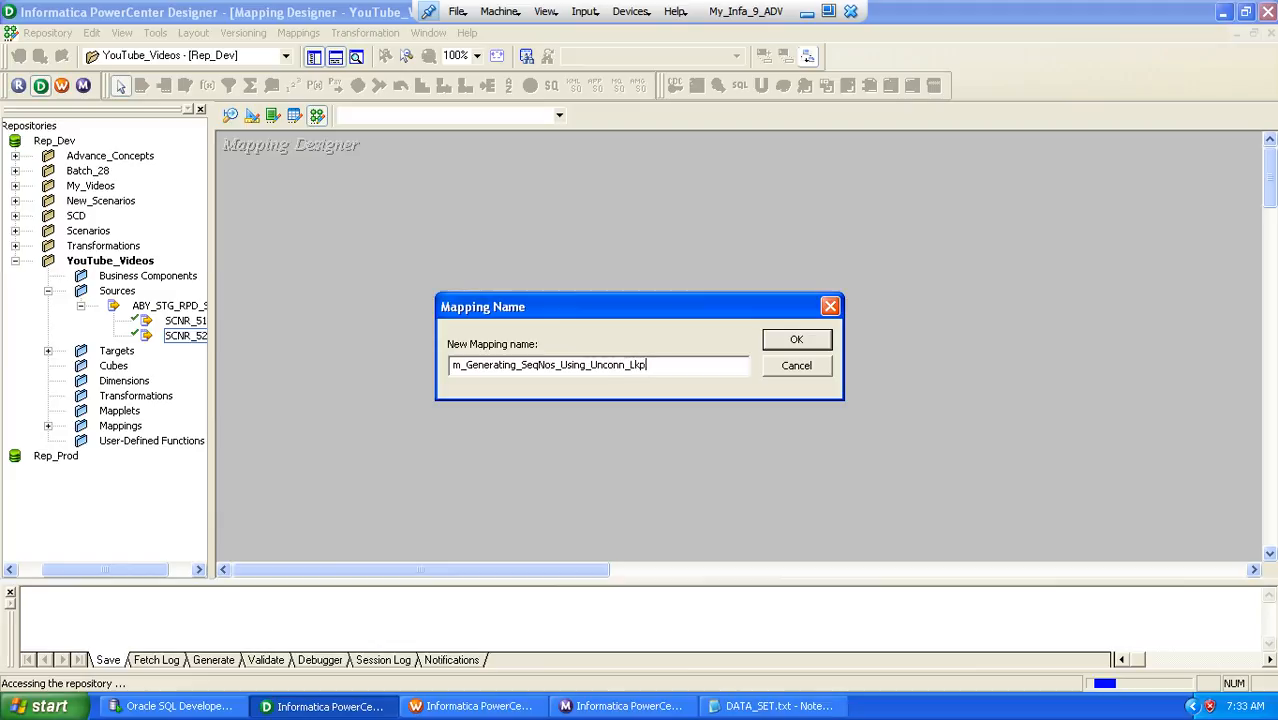
pyautogui.press('Return')
# Reposition the SCNR_52_SRC source definition and add the SCNR_52_TGT target definition to the mapping, well apart from the source
pyautogui.moveTo(427, 320); pyautogui.dragTo(316, 203)
pyautogui.doubleClick(116, 350)
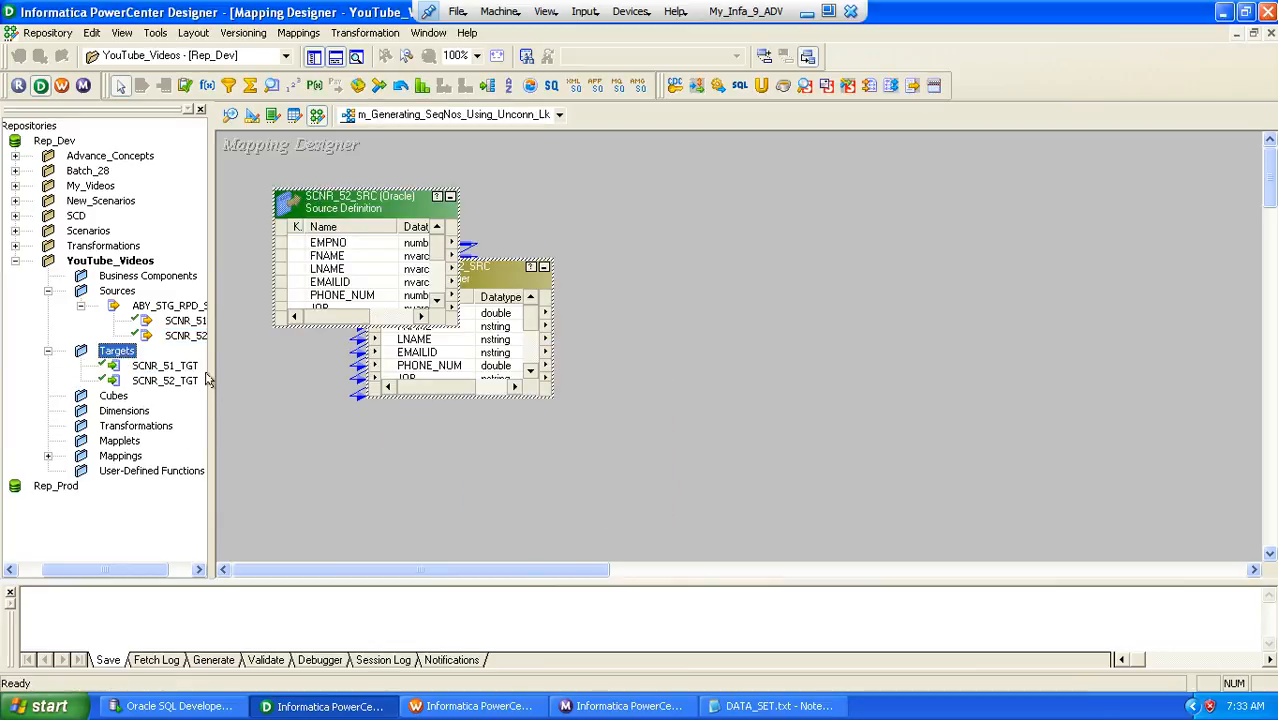
pyautogui.moveTo(176, 382); pyautogui.dragTo(820, 310)
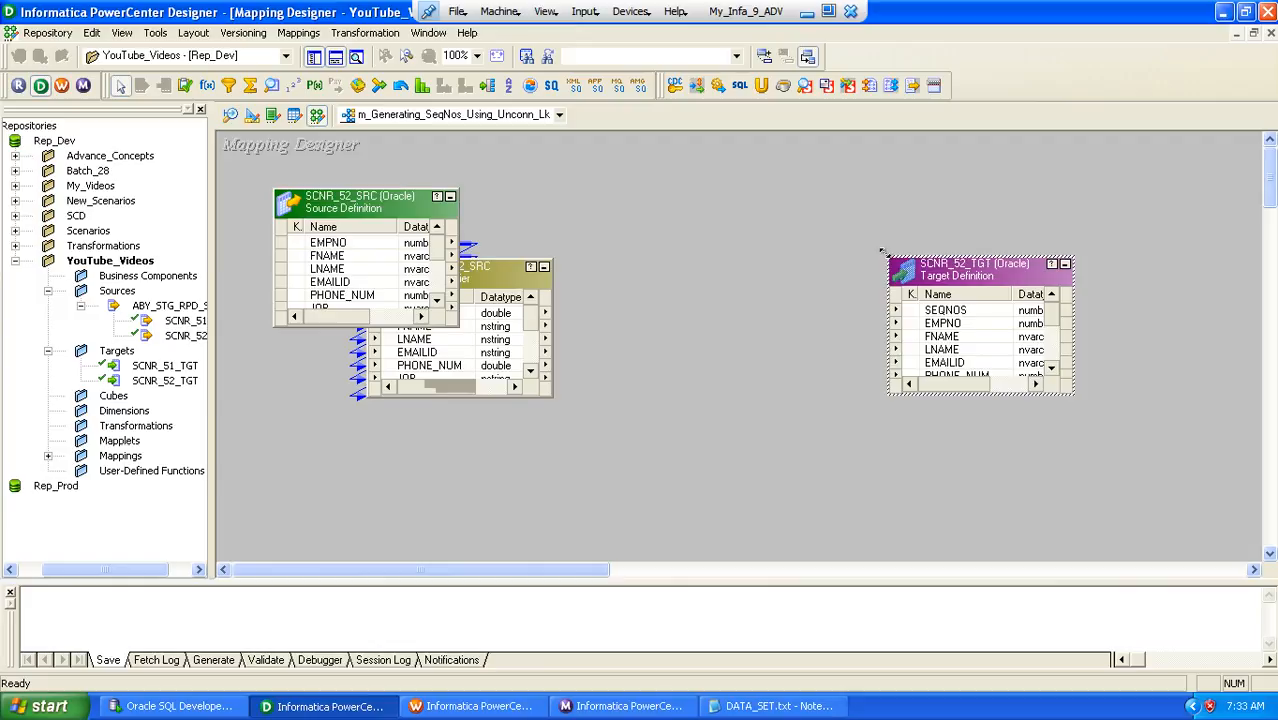
# Hide the repository navigator, then arrange and enlarge the Source Qualifier and target definition to show all their ports
pyautogui.click(313, 57)
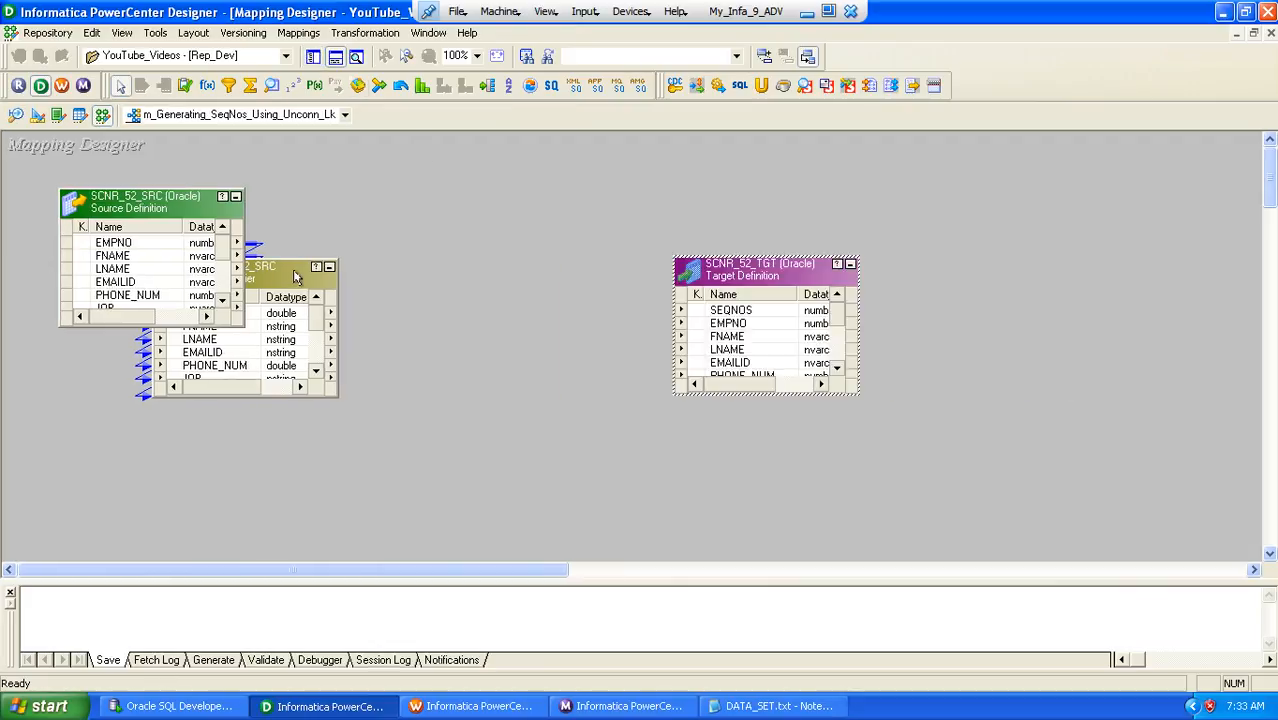
pyautogui.moveTo(300, 277); pyautogui.dragTo(409, 300)
pyautogui.moveTo(737, 288); pyautogui.dragTo(829, 236)
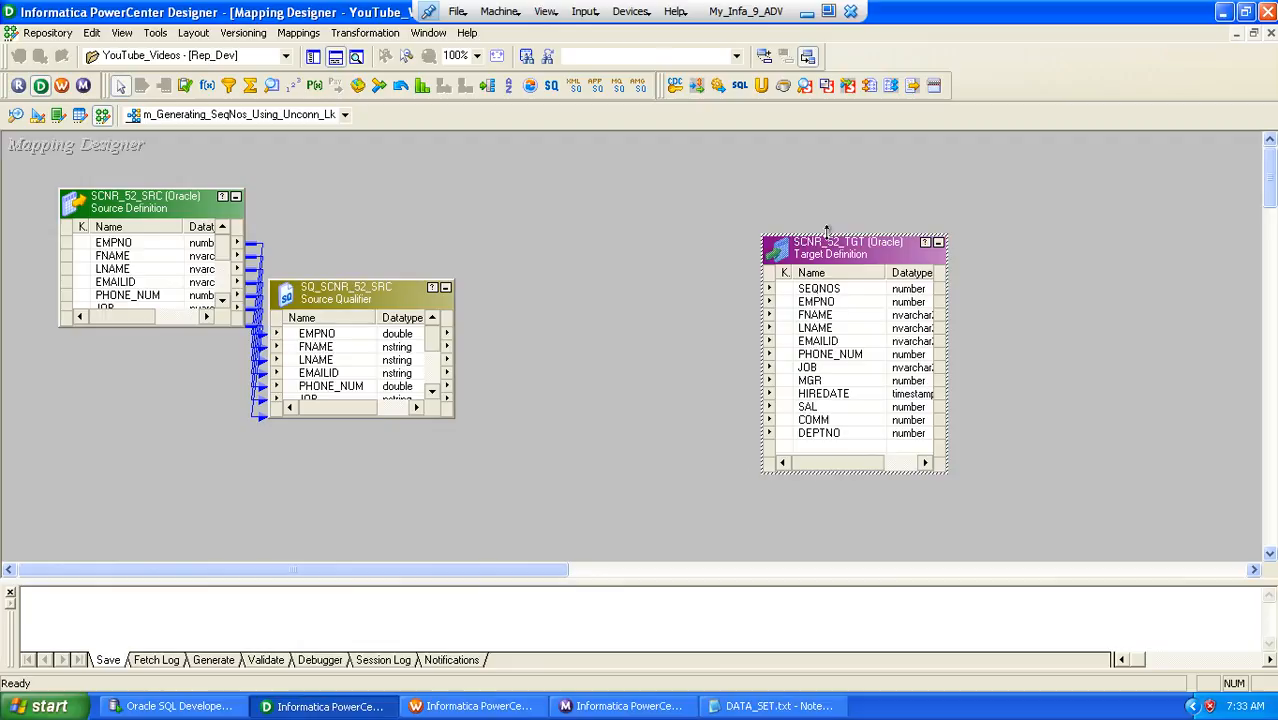
pyautogui.moveTo(370, 277); pyautogui.dragTo(371, 187)
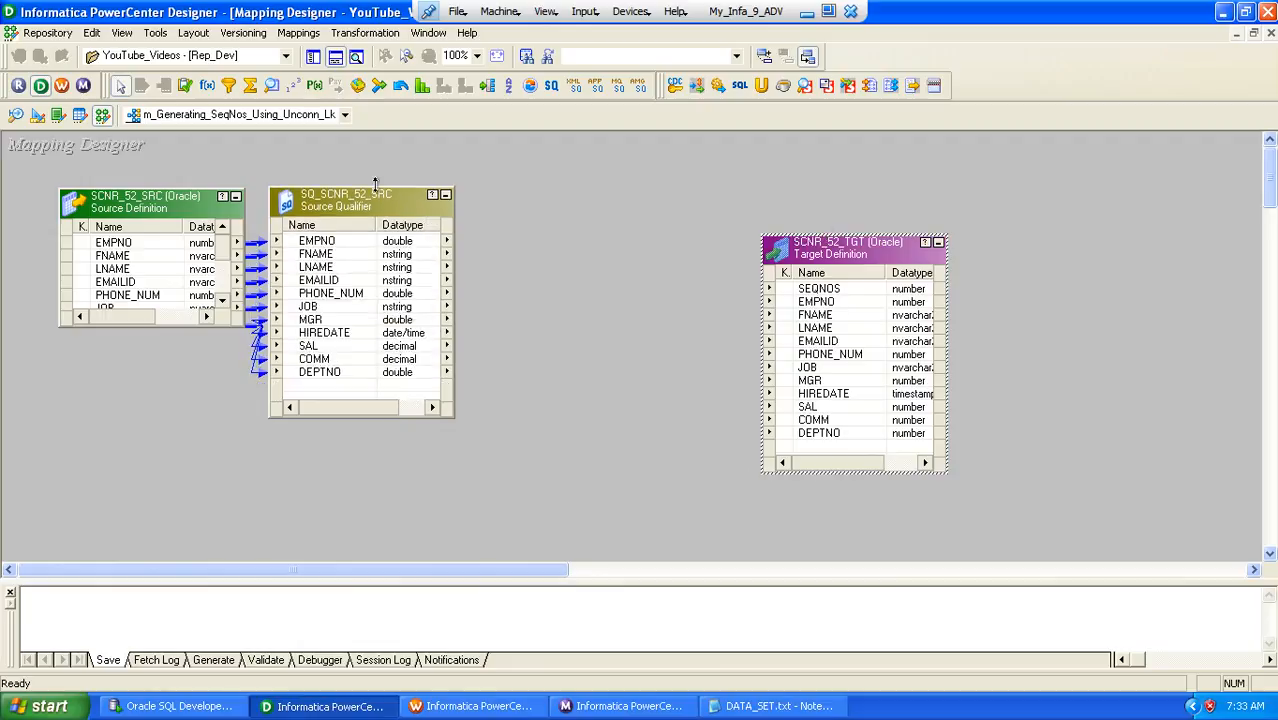
pyautogui.moveTo(385, 230); pyautogui.dragTo(397, 246)
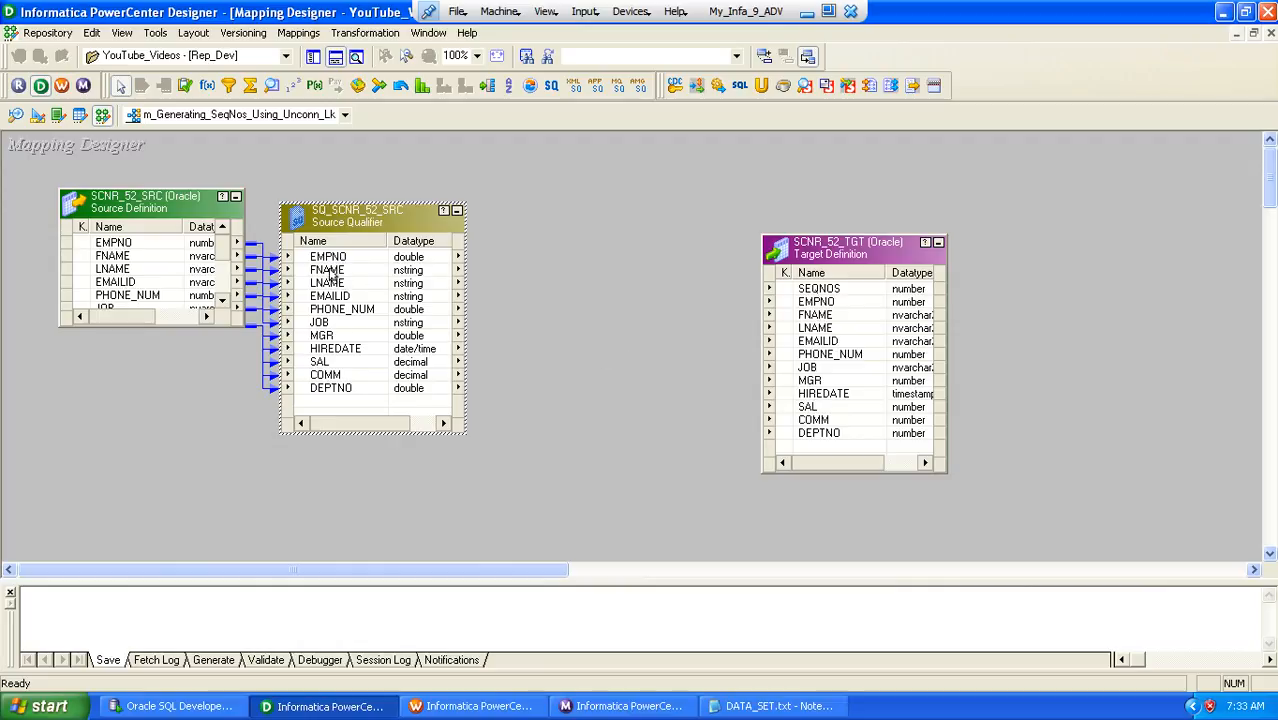
# Link all Source Qualifier ports from EMPNO to DEPTNO to the matching SCNR_52_TGT ports, then briefly view the Source Qualifier's settings
pyautogui.click(330, 273)
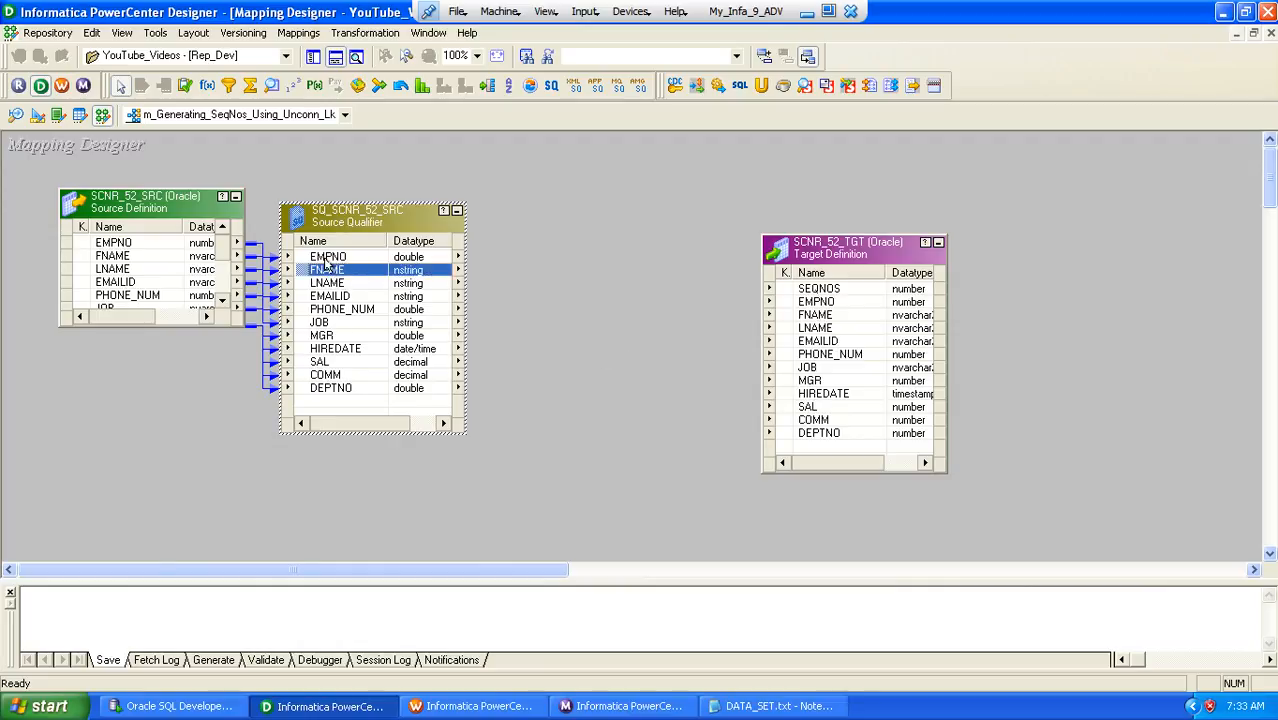
pyautogui.click(325, 258)
pyautogui.keyDown('shift'); pyautogui.click(336, 387); pyautogui.keyUp('shift')
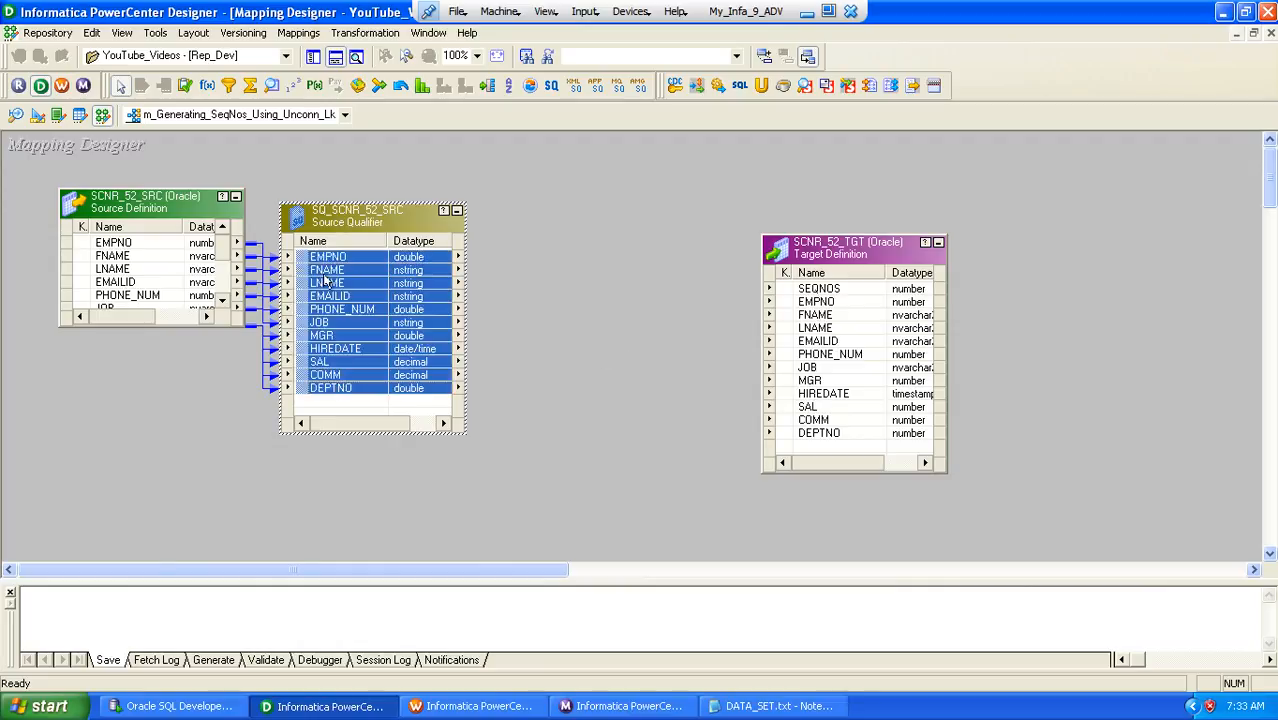
pyautogui.moveTo(325, 280); pyautogui.dragTo(814, 303)
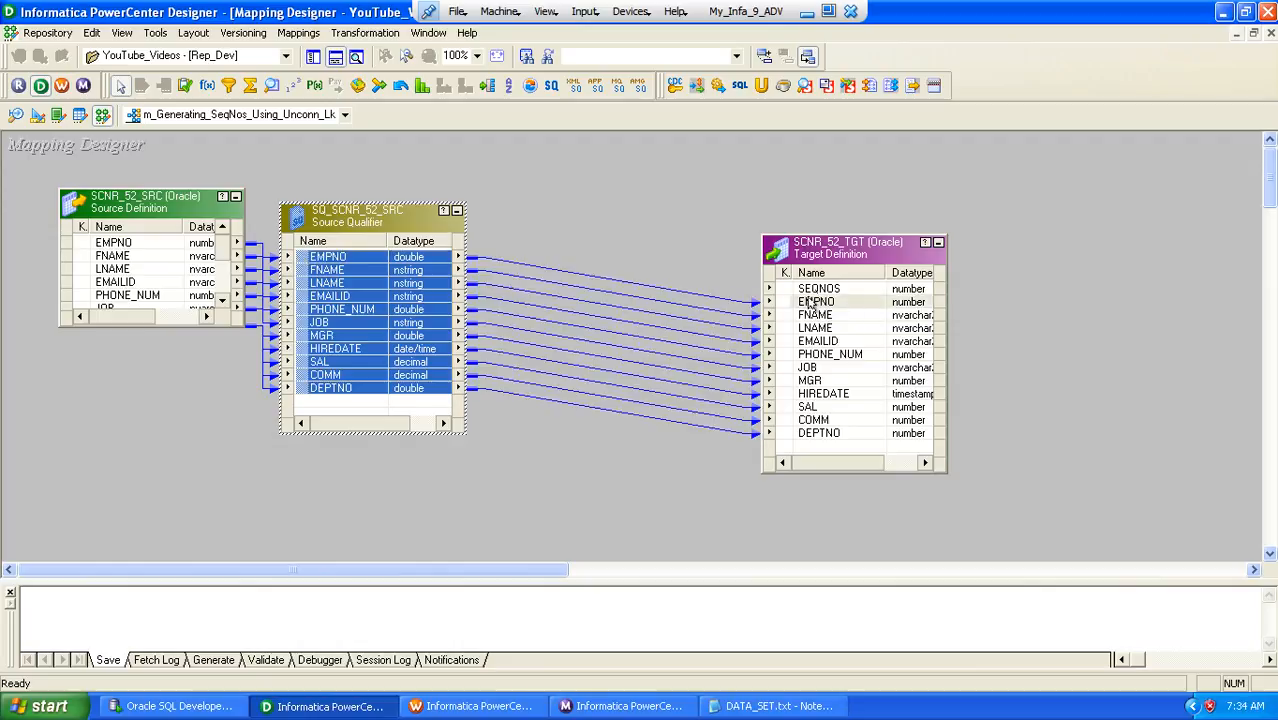
pyautogui.doubleClick(349, 224)
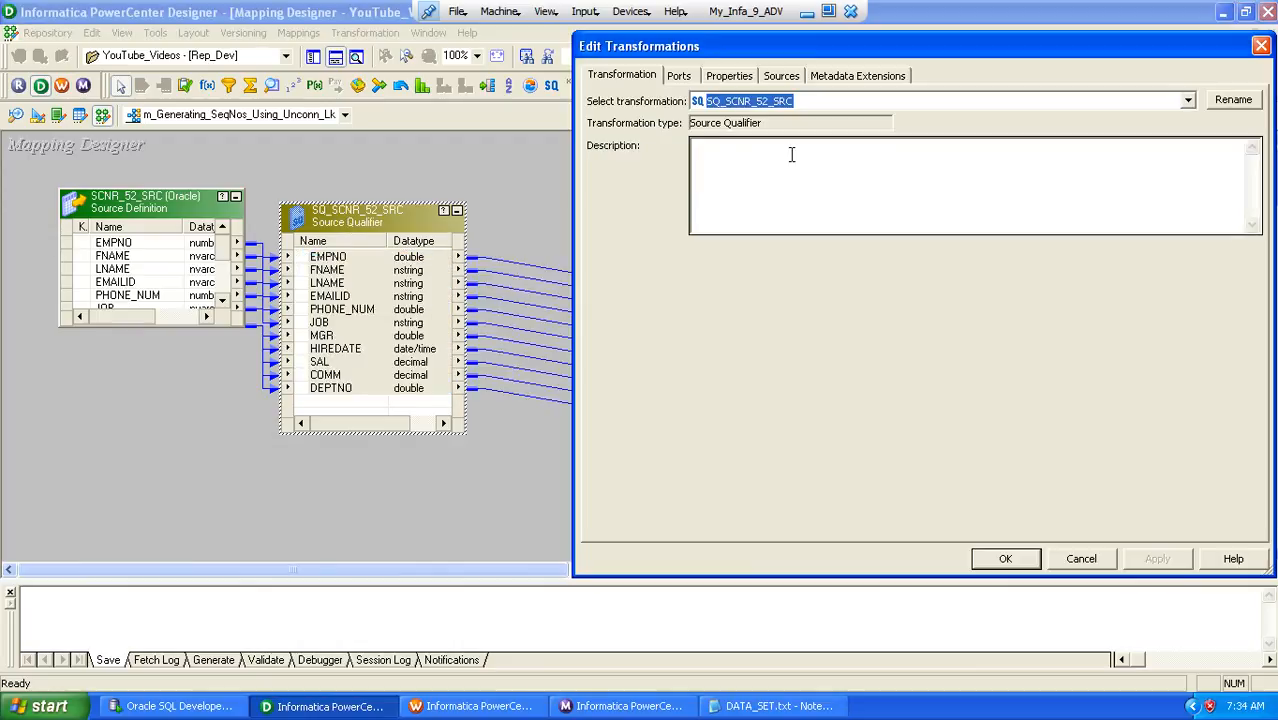
pyautogui.press('Escape')
# Delete the links to the target and try to generate the Source Qualifier's SQL query without any connected output ports
pyautogui.moveTo(609, 243); pyautogui.dragTo(620, 480)
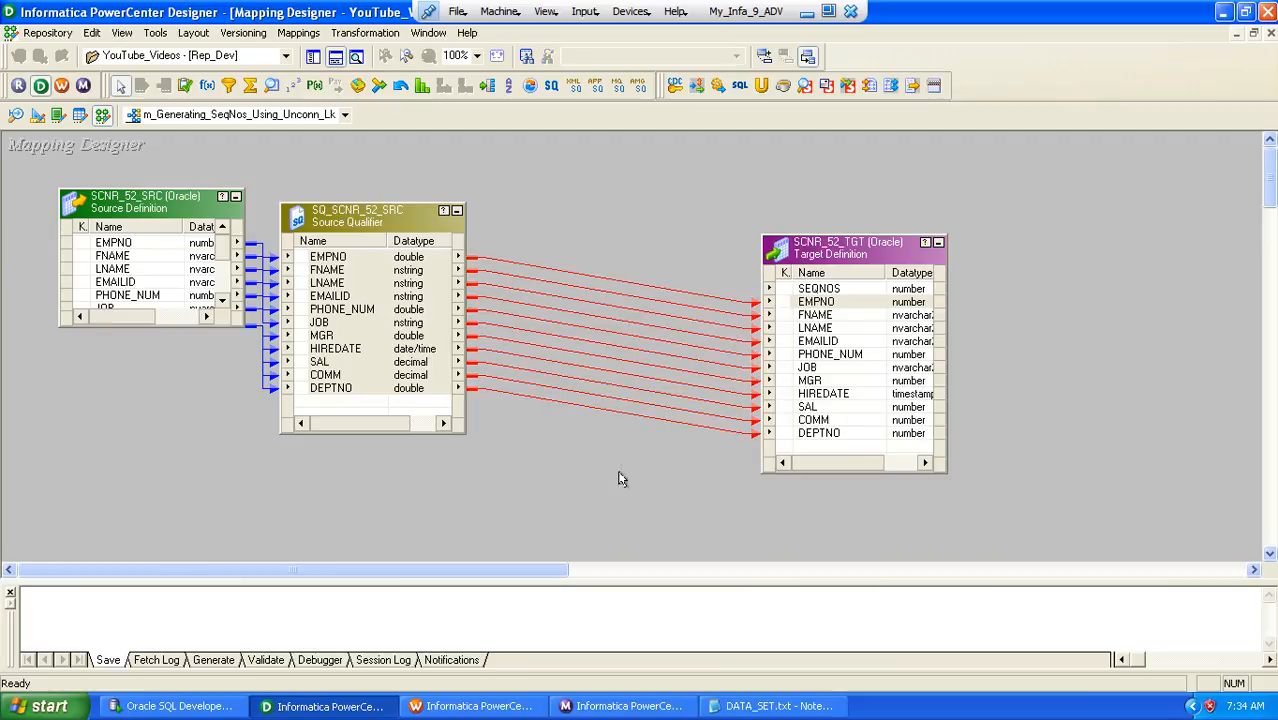
pyautogui.press('Delete')
pyautogui.doubleClick(333, 260)
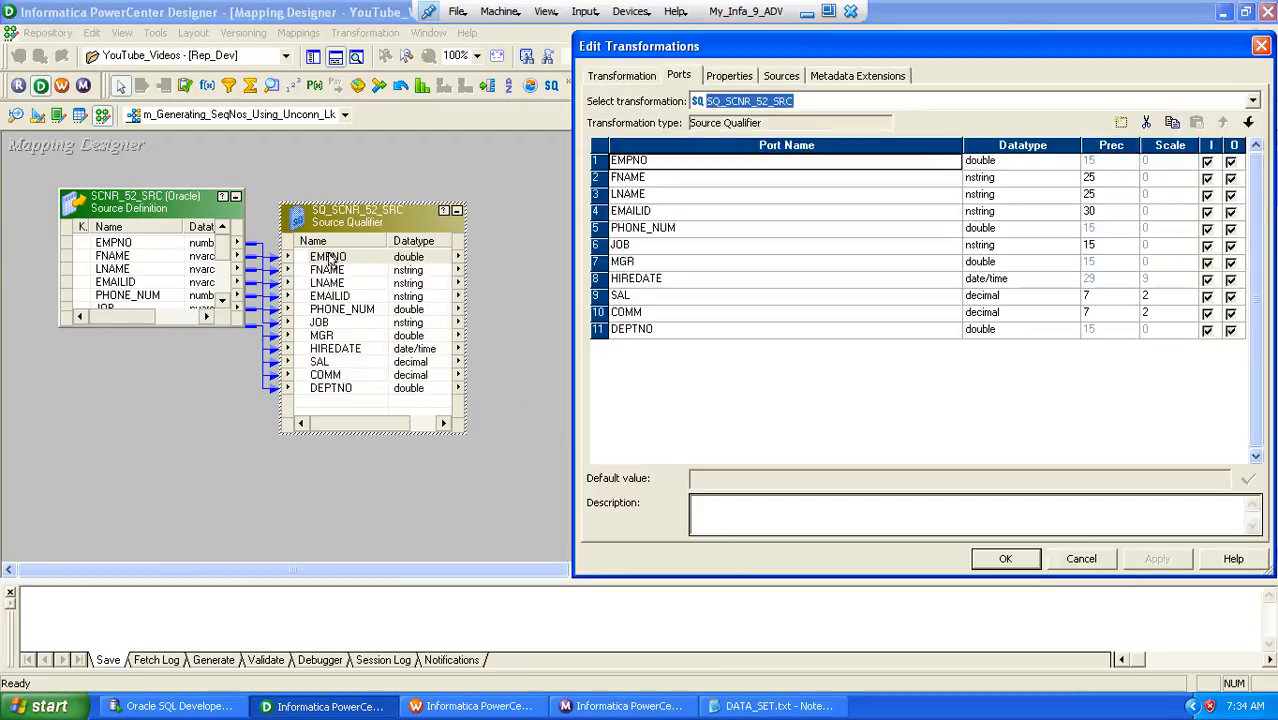
pyautogui.click(733, 77)
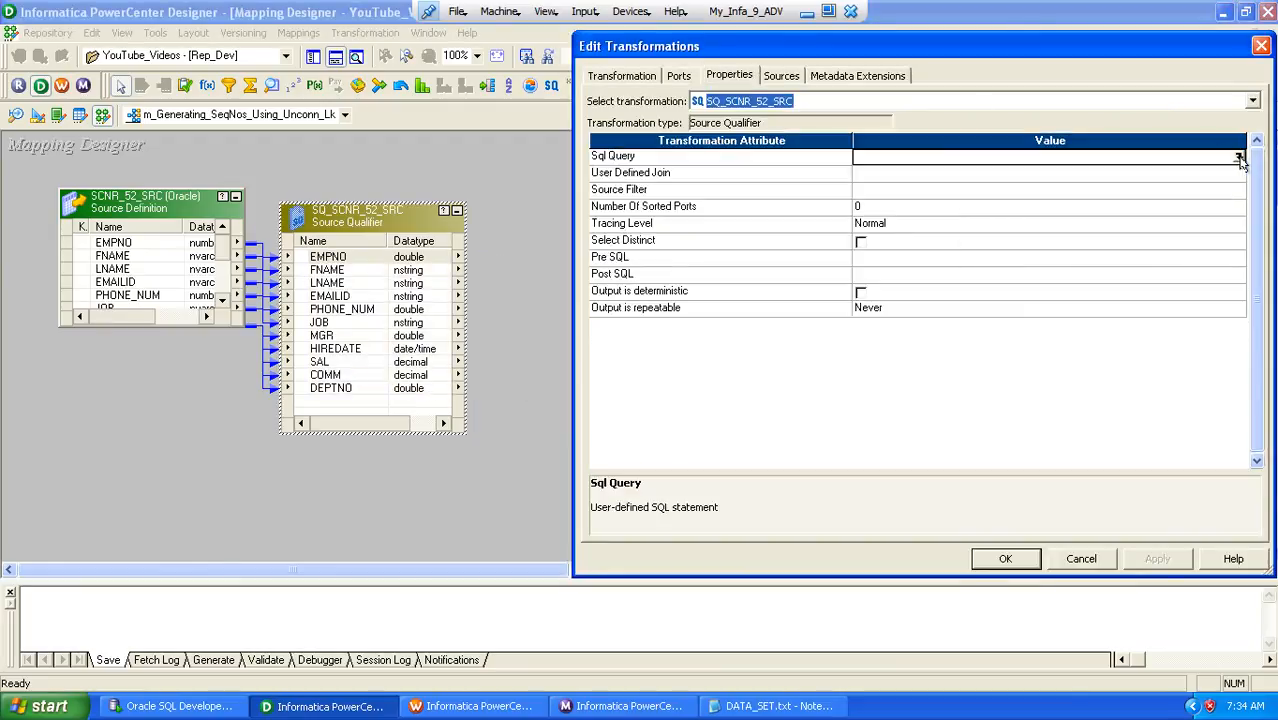
pyautogui.click(1238, 158)
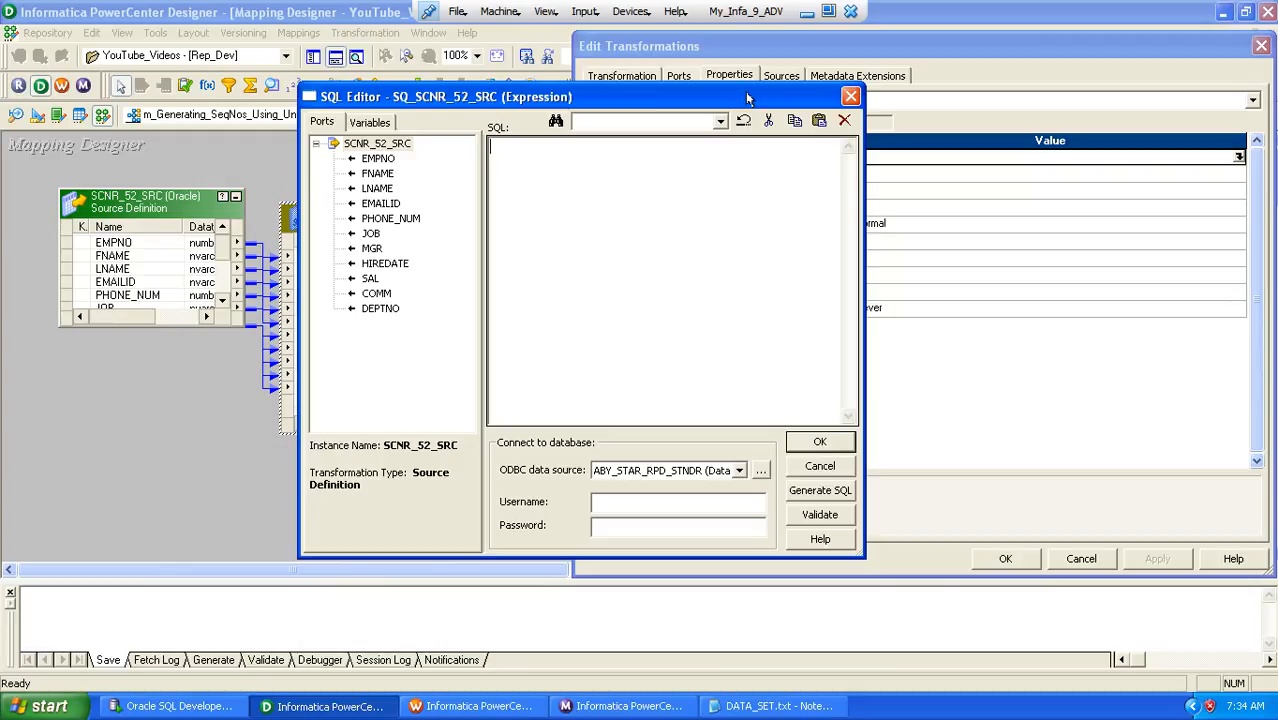
pyautogui.moveTo(748, 97); pyautogui.dragTo(1160, 212)
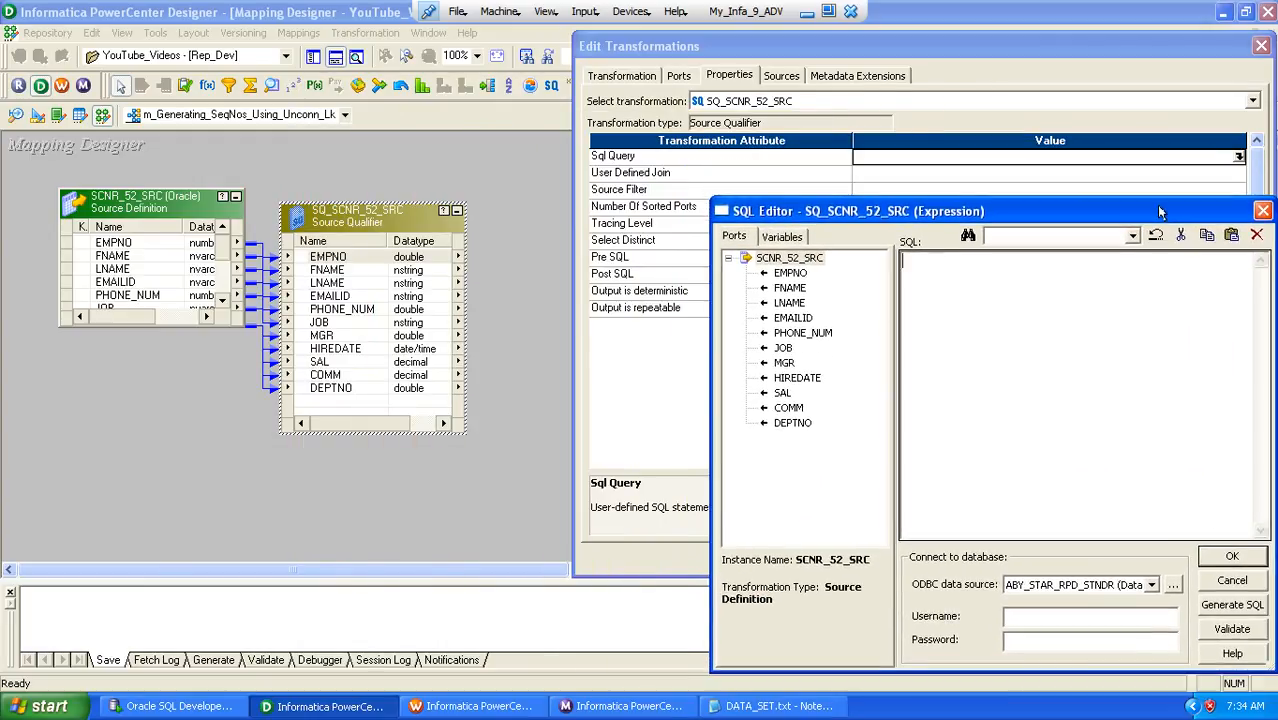
pyautogui.click(1231, 604)
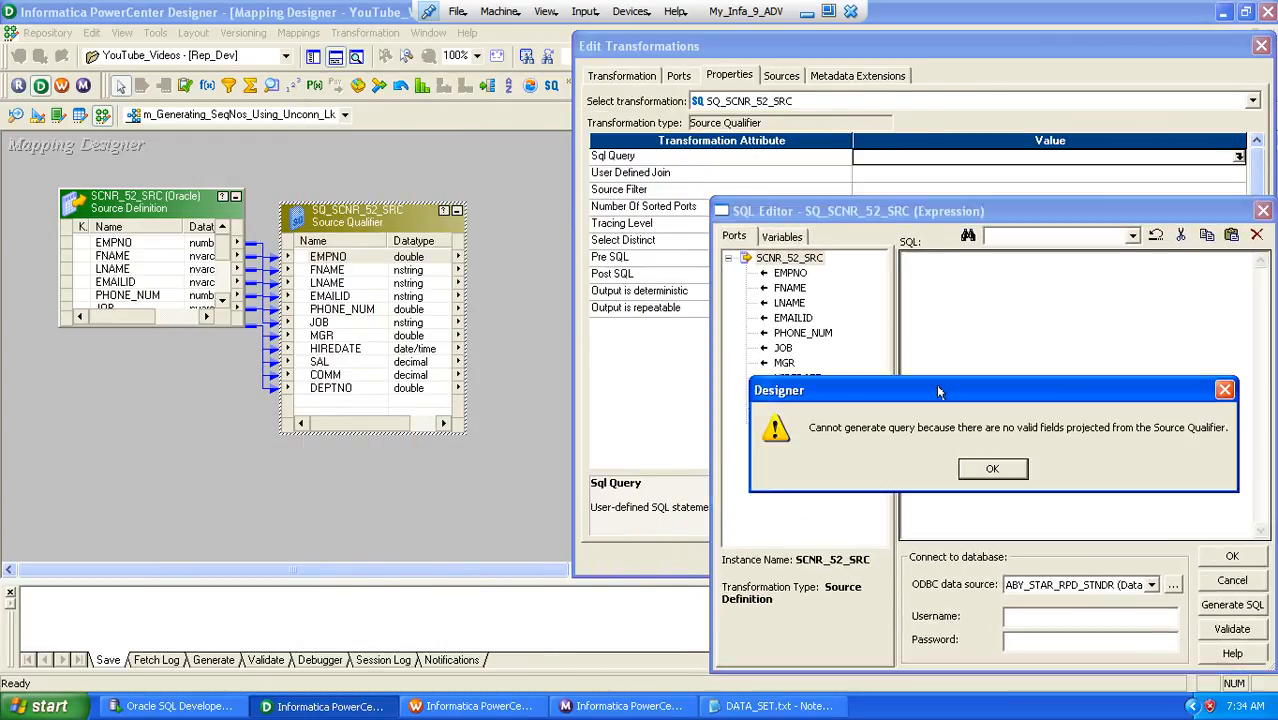
pyautogui.moveTo(938, 391); pyautogui.dragTo(775, 279)
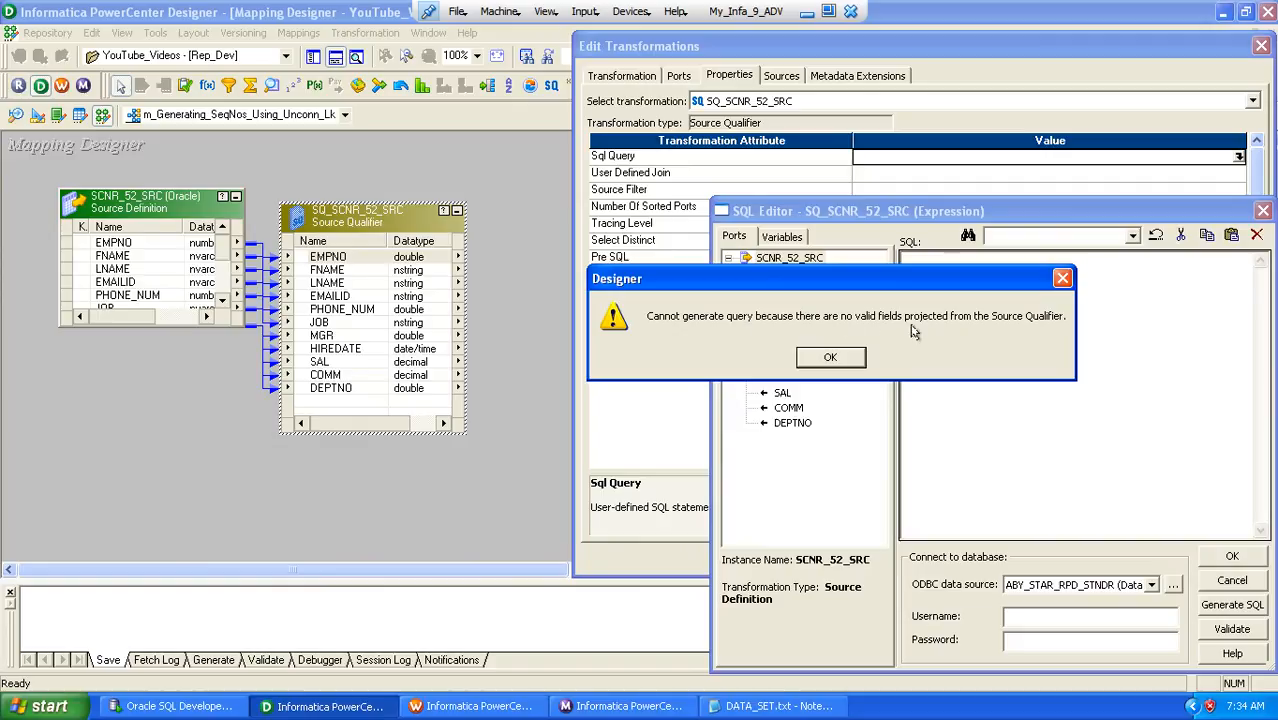
pyautogui.click(831, 357)
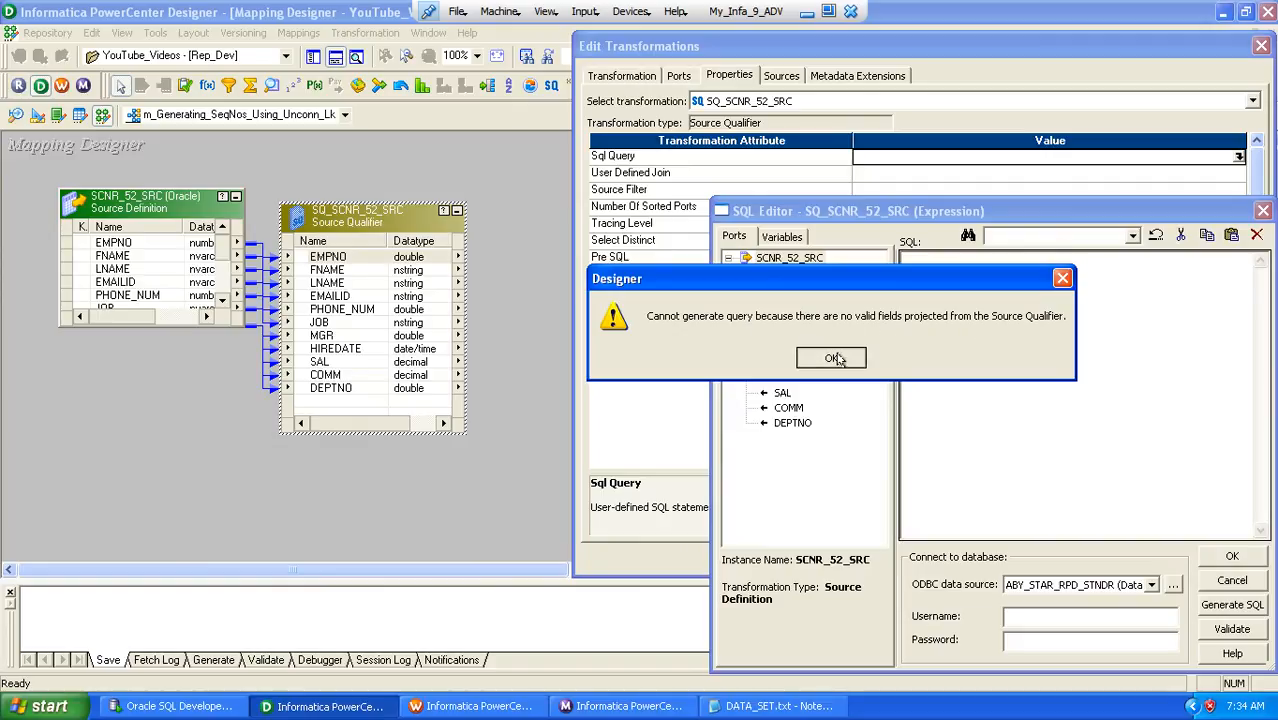
pyautogui.press('Escape')
pyautogui.press('Escape')
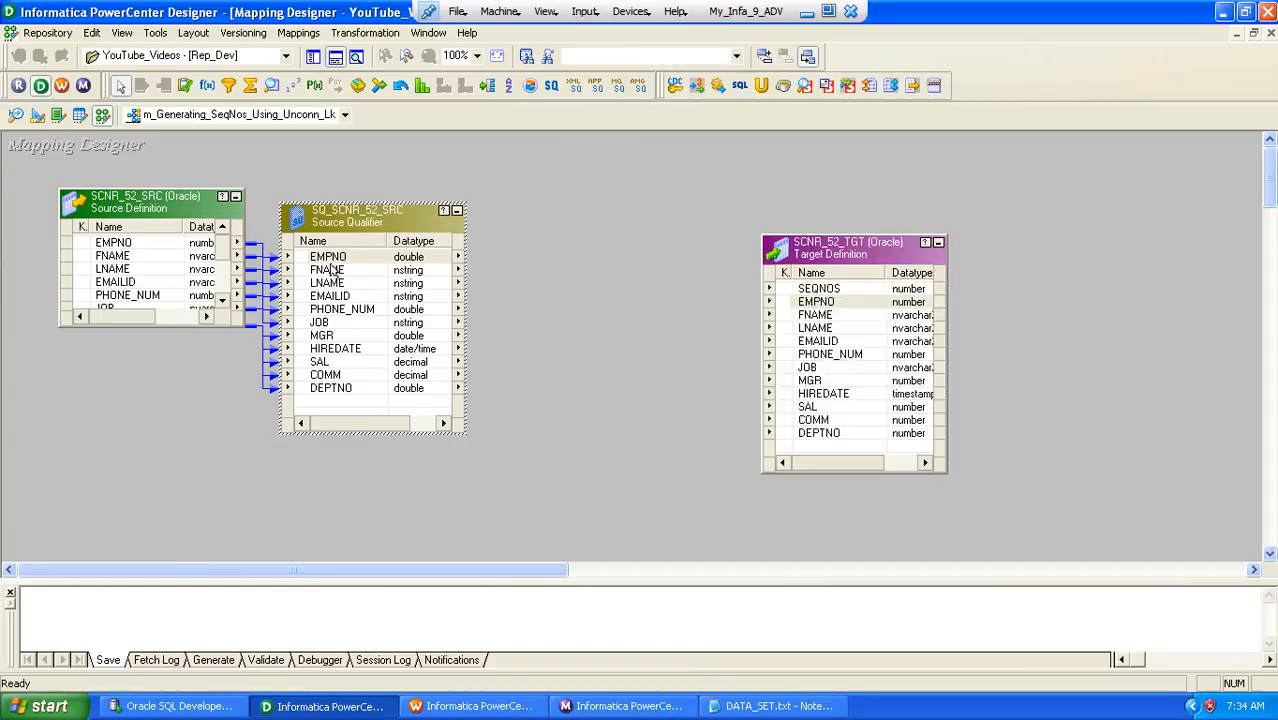
# Reconnect the Source Qualifier ports EMPNO through DEPTNO to the corresponding ports of the SCNR_52_TGT target
pyautogui.click(330, 268)
pyautogui.click(340, 257)
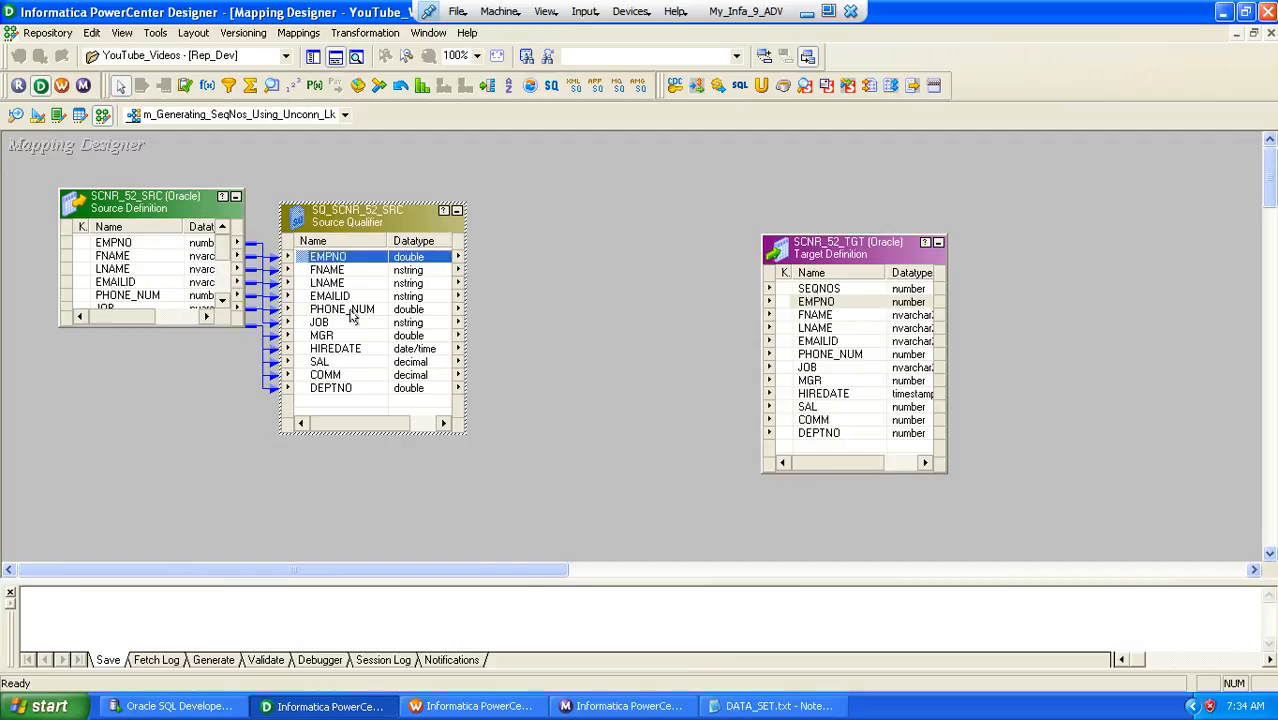
pyautogui.keyDown('shift'); pyautogui.click(337, 390); pyautogui.keyUp('shift')
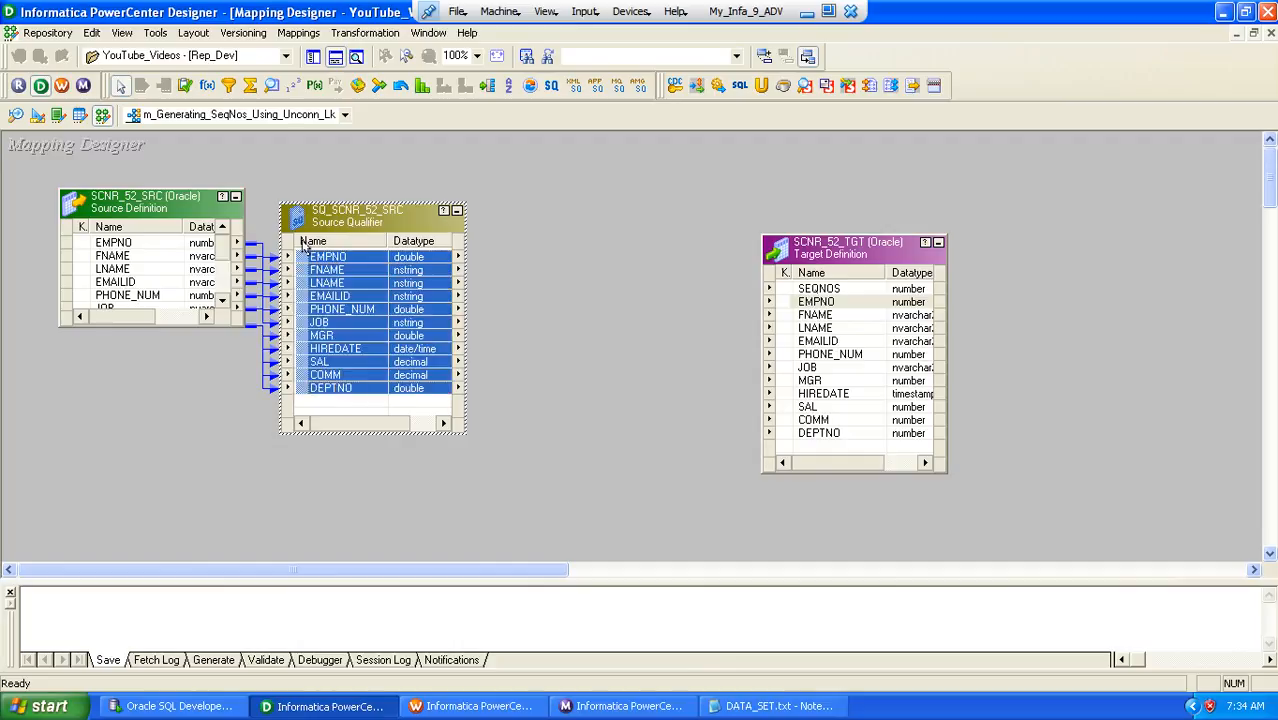
pyautogui.moveTo(303, 256); pyautogui.dragTo(786, 304)
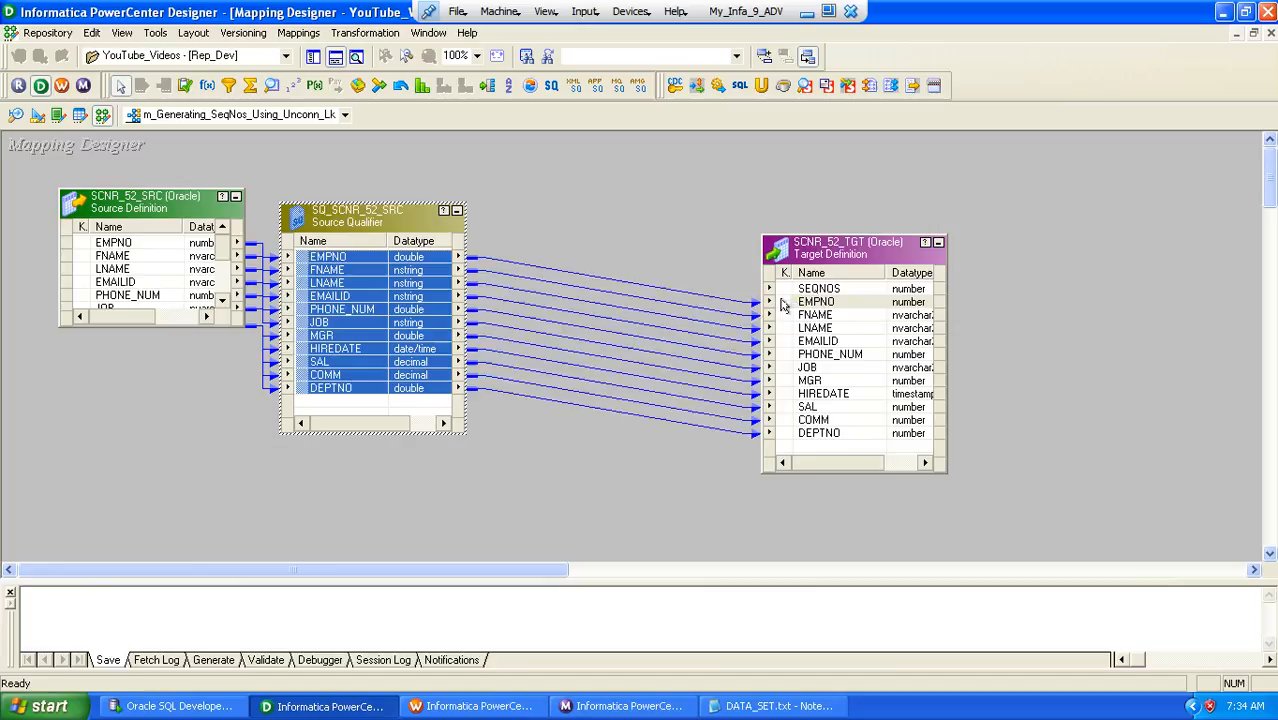
# Generate the Source Qualifier's SQL query and append ROWNUM AS RNO to its column list after DEPTNO
pyautogui.doubleClick(320, 225)
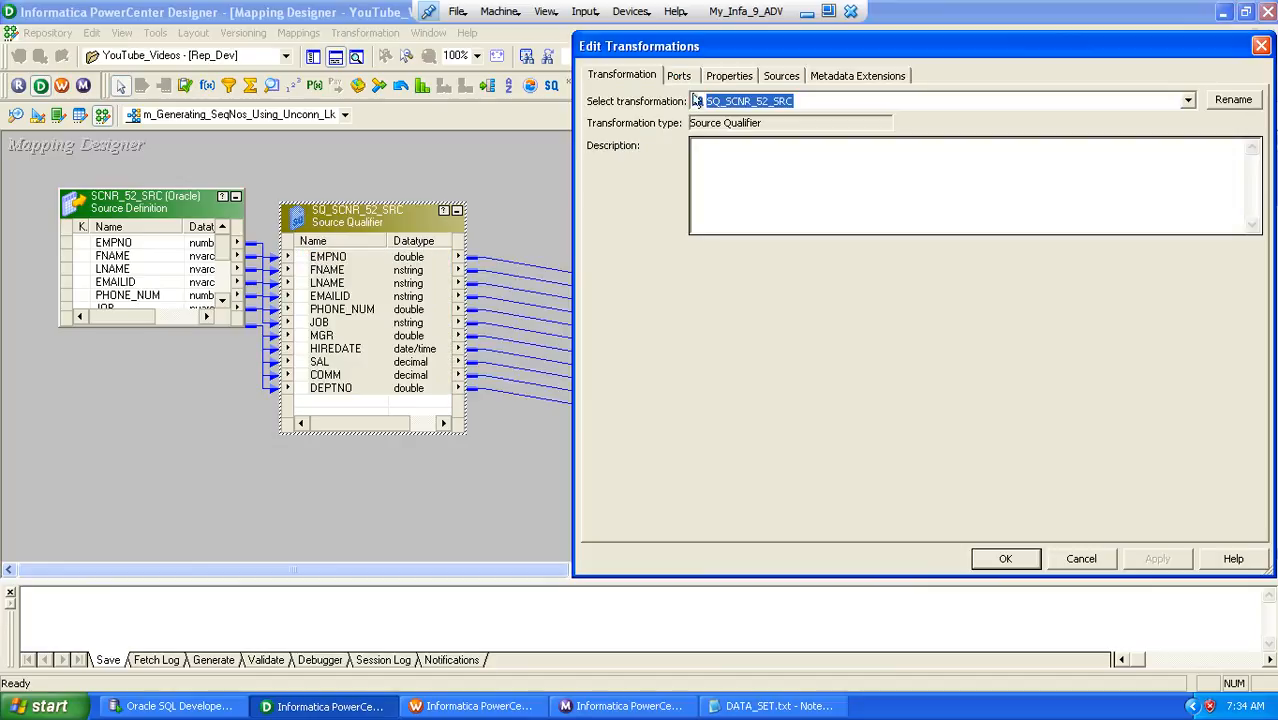
pyautogui.click(729, 76)
pyautogui.click(1239, 157)
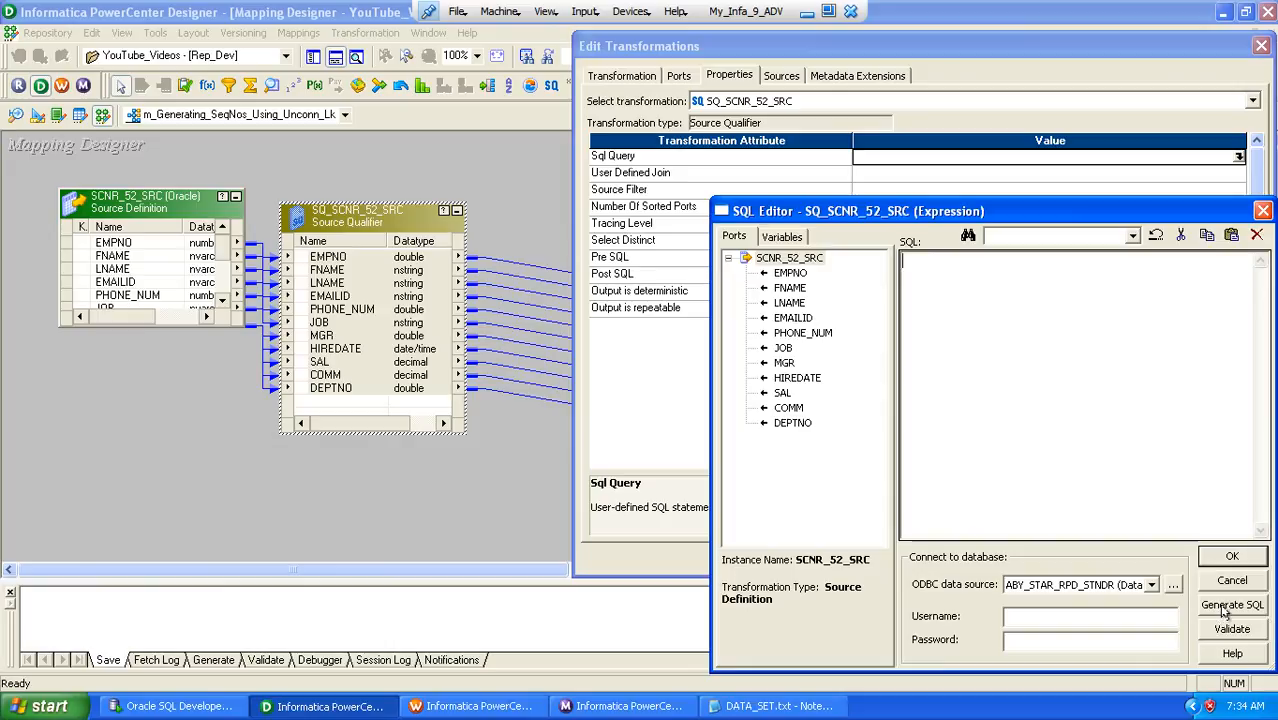
pyautogui.click(1232, 605)
pyautogui.click(1185, 323)
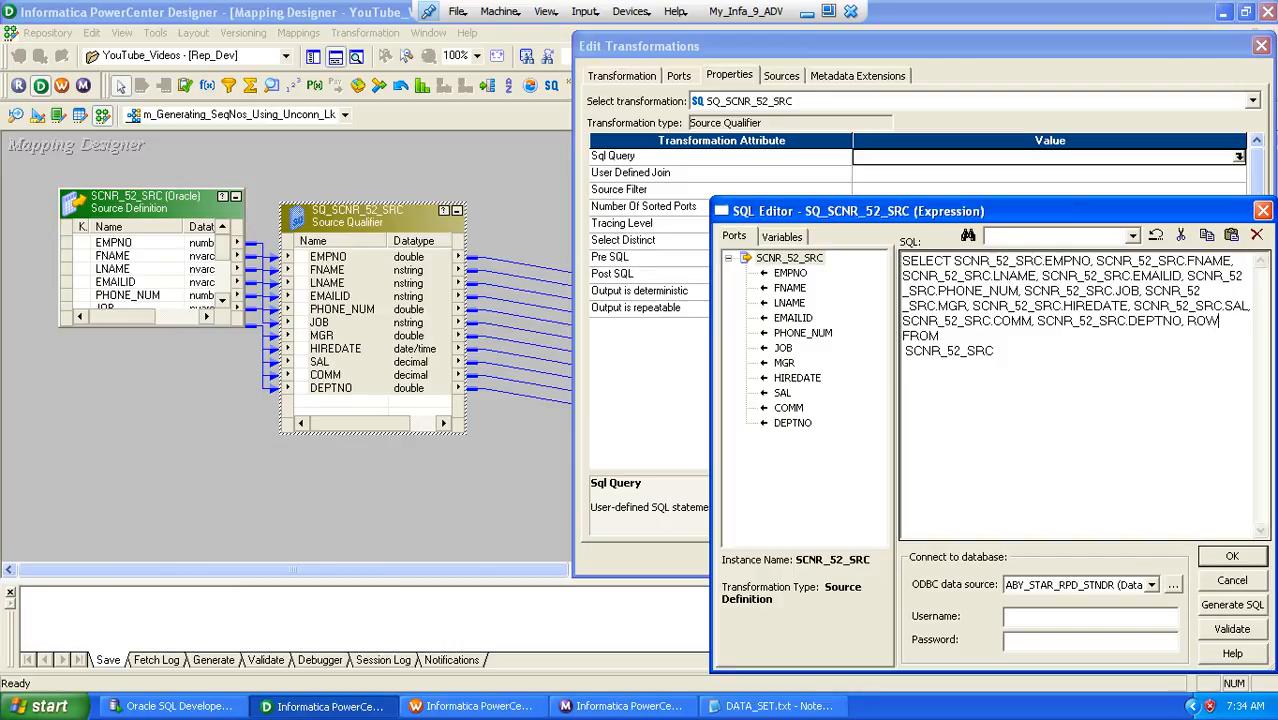
pyautogui.write('AS RNO')
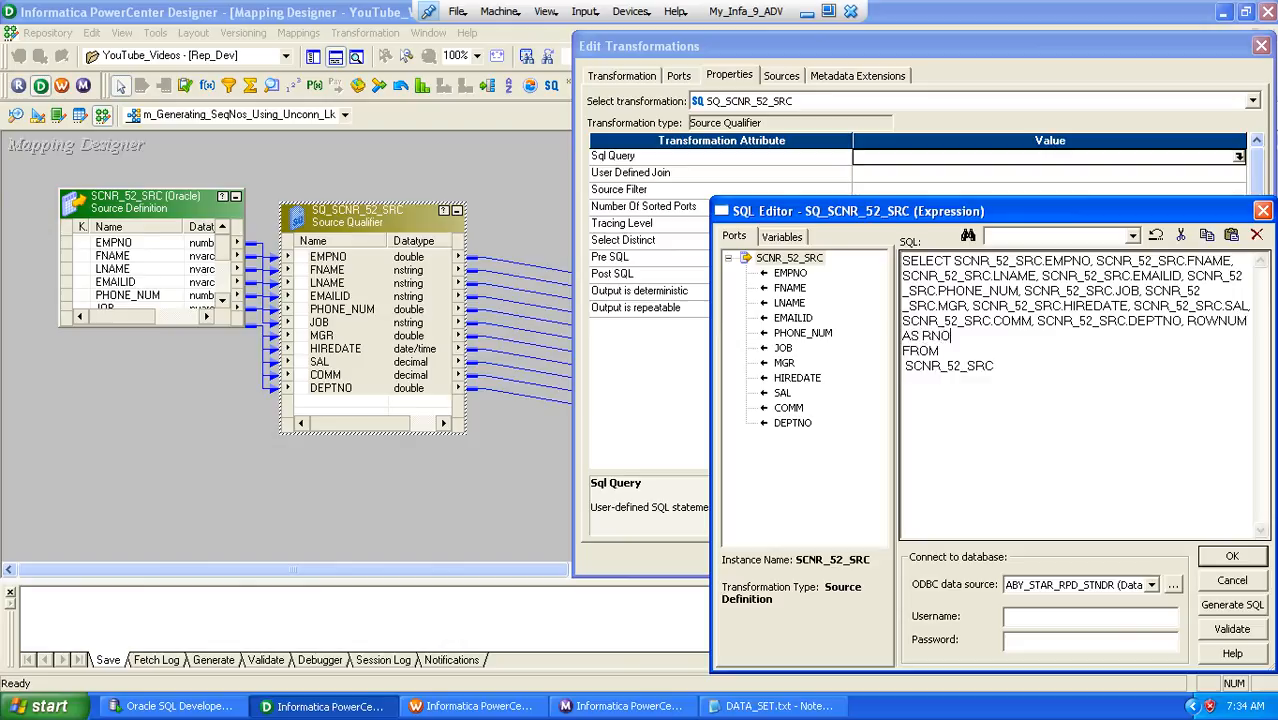
pyautogui.click(1210, 558)
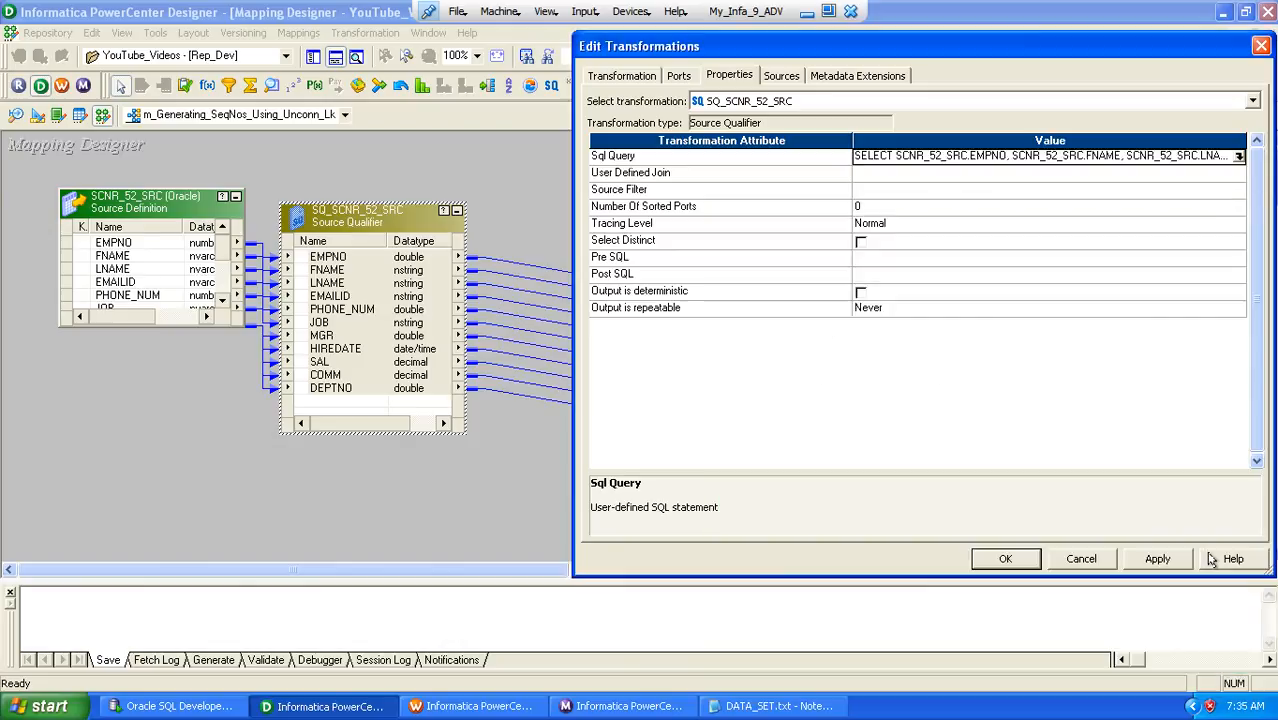
# Add a port named RNO with the double datatype after DEPTNO in the Source Qualifier
pyautogui.click(679, 76)
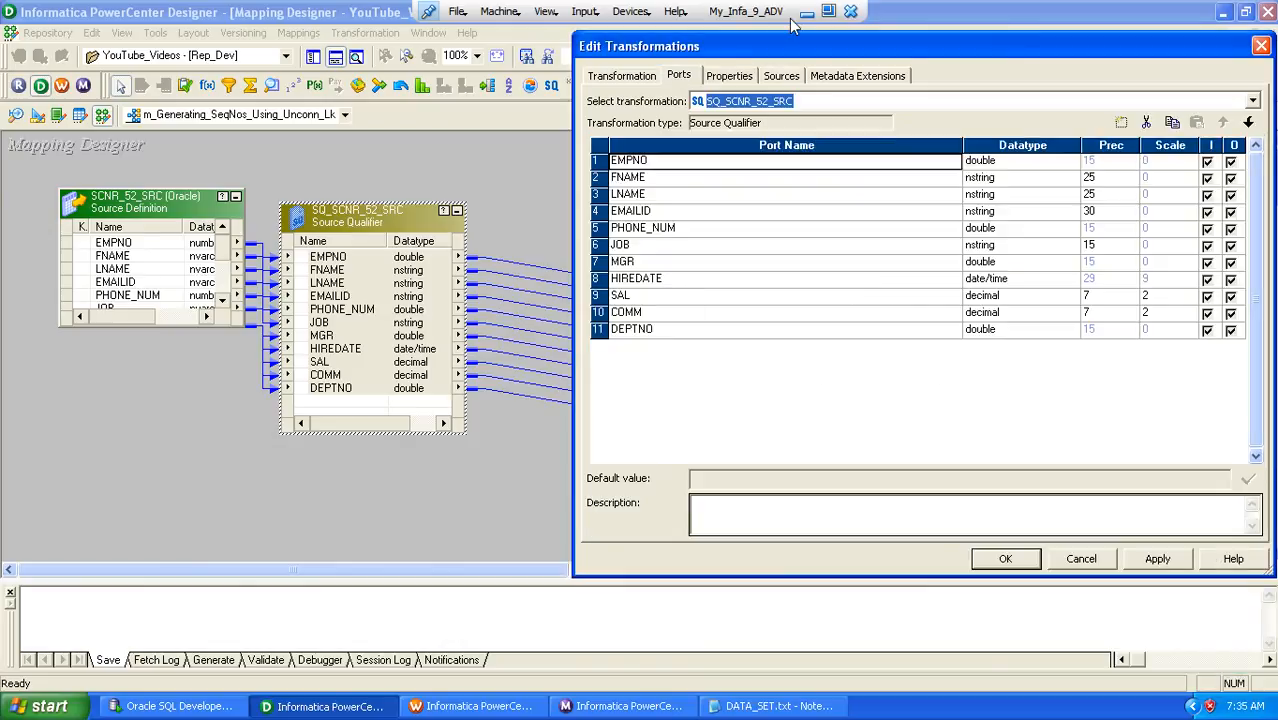
pyautogui.click(668, 329)
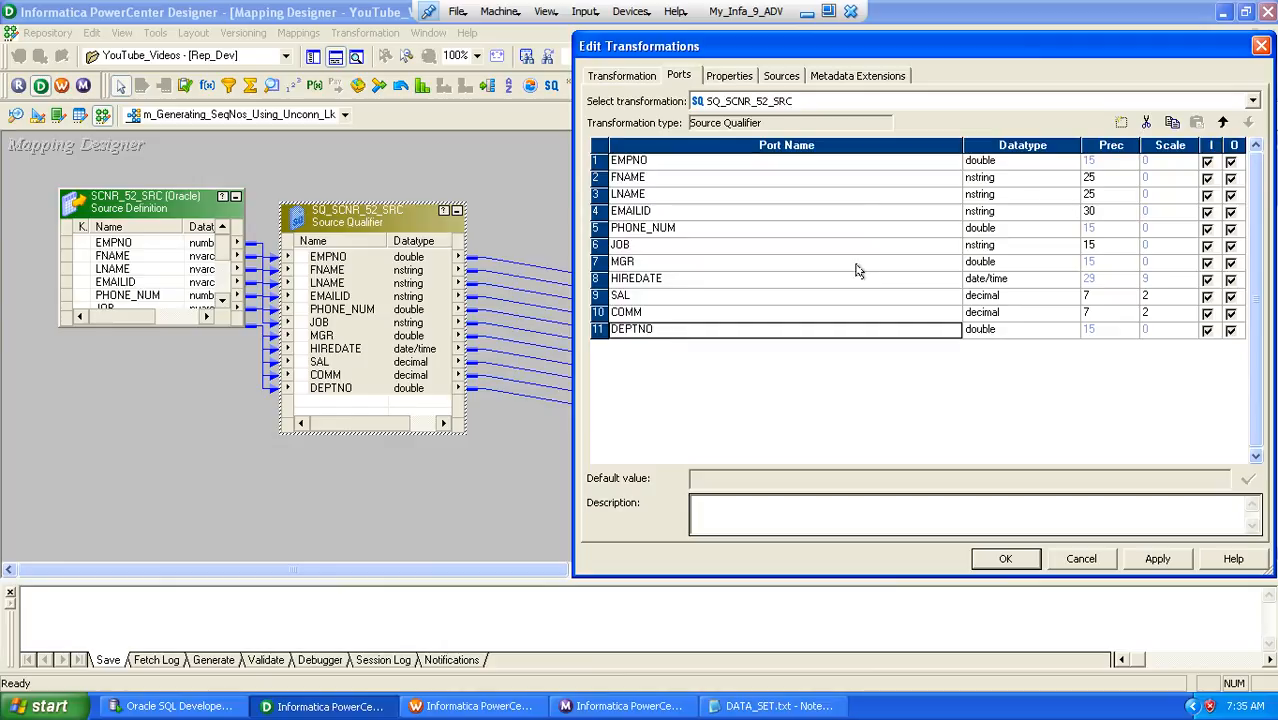
pyautogui.click(1121, 122)
pyautogui.write('RNO')
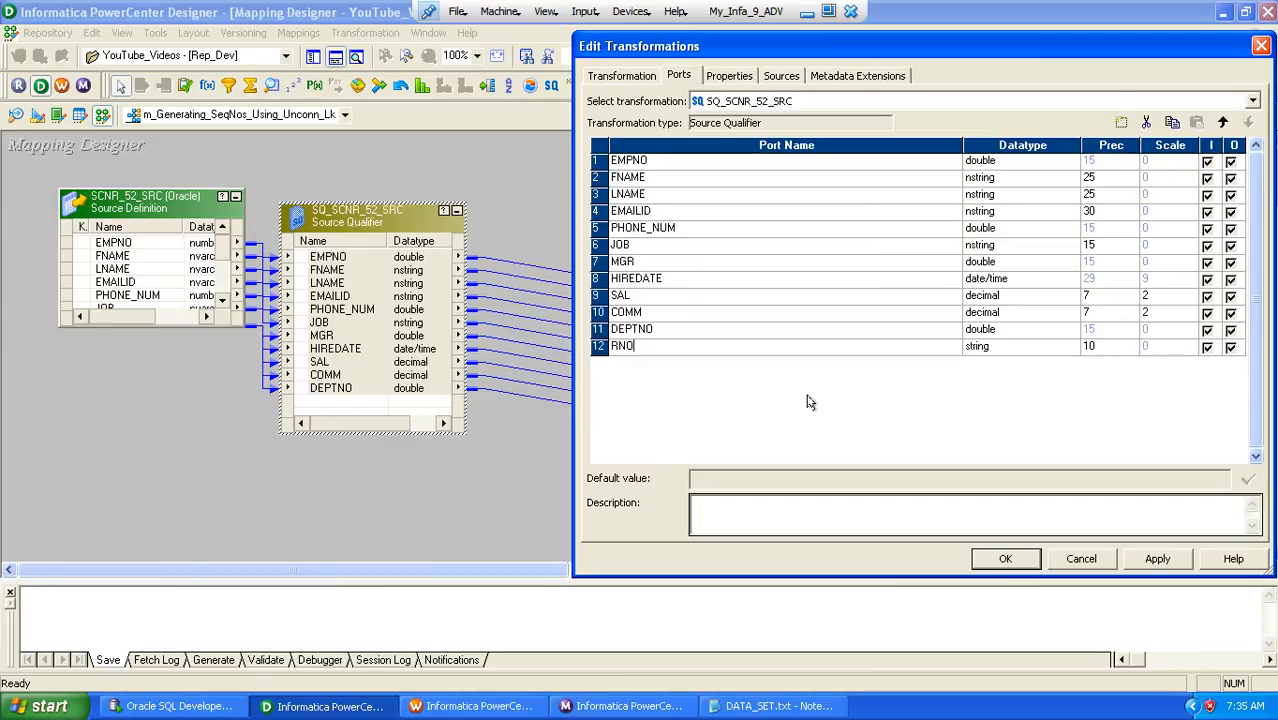
pyautogui.press('Tab')
pyautogui.press('d')
pyautogui.press('d')
pyautogui.press('d')
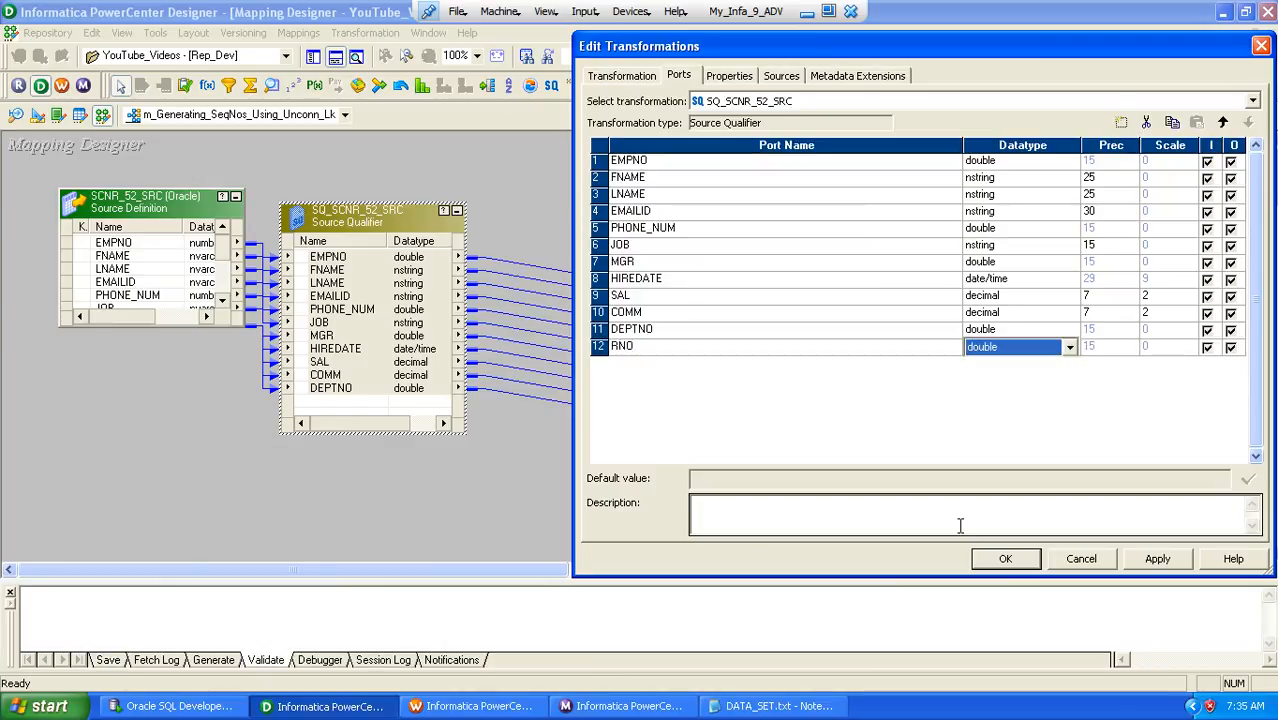
pyautogui.click(1005, 558)
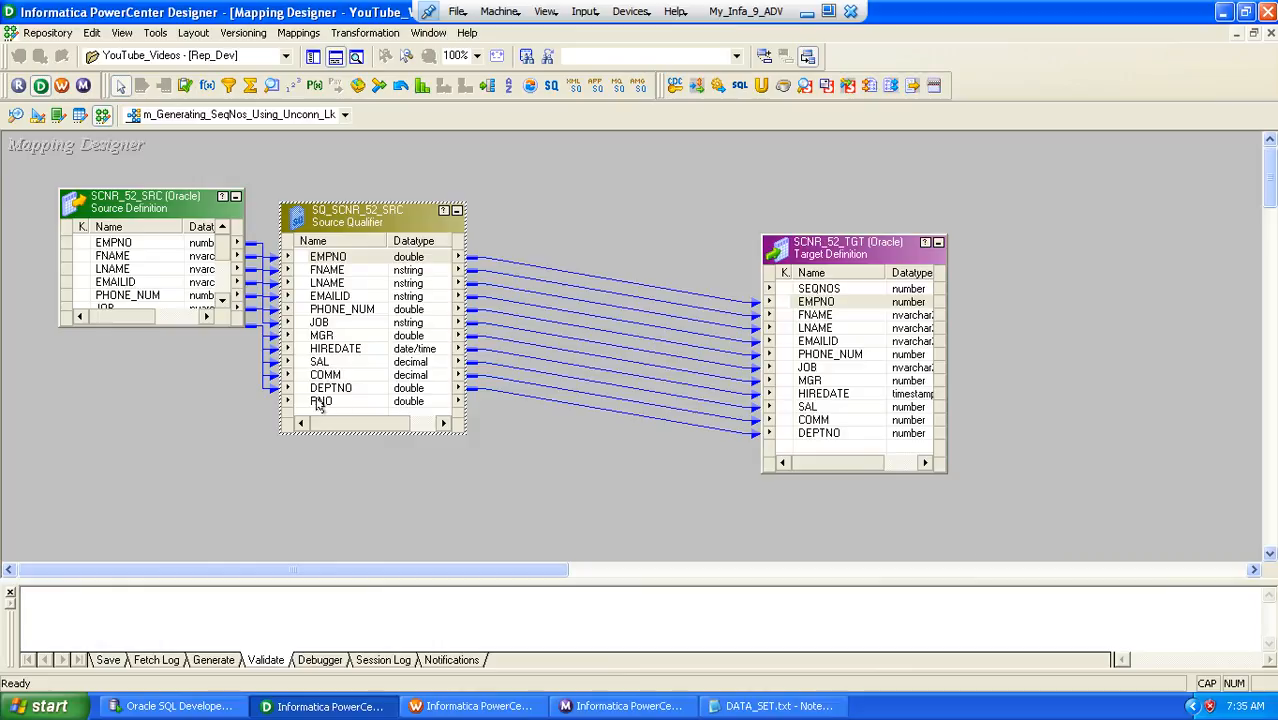
# Link the Source Qualifier's RNO port to SEQNOS in SCNR_52_TGT and save the mapping
pyautogui.moveTo(320, 401); pyautogui.dragTo(825, 291)
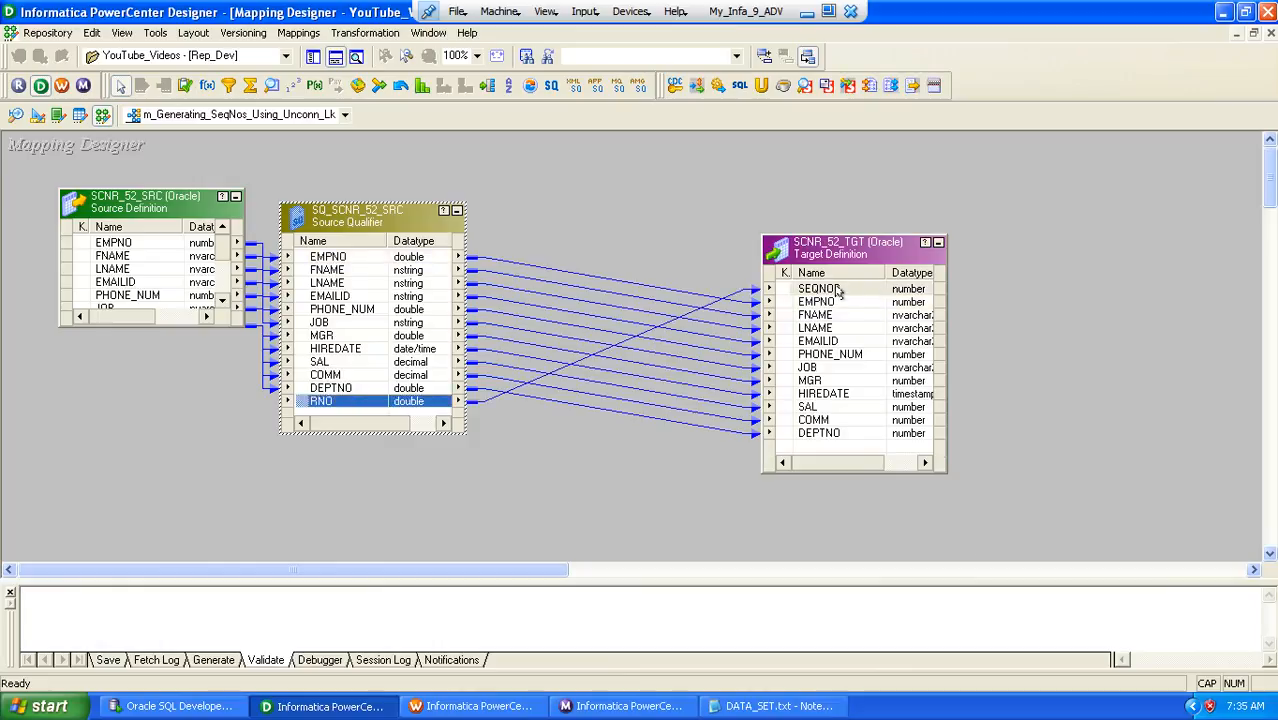
pyautogui.click(645, 226)
pyautogui.hotkey('ctrl', 's')
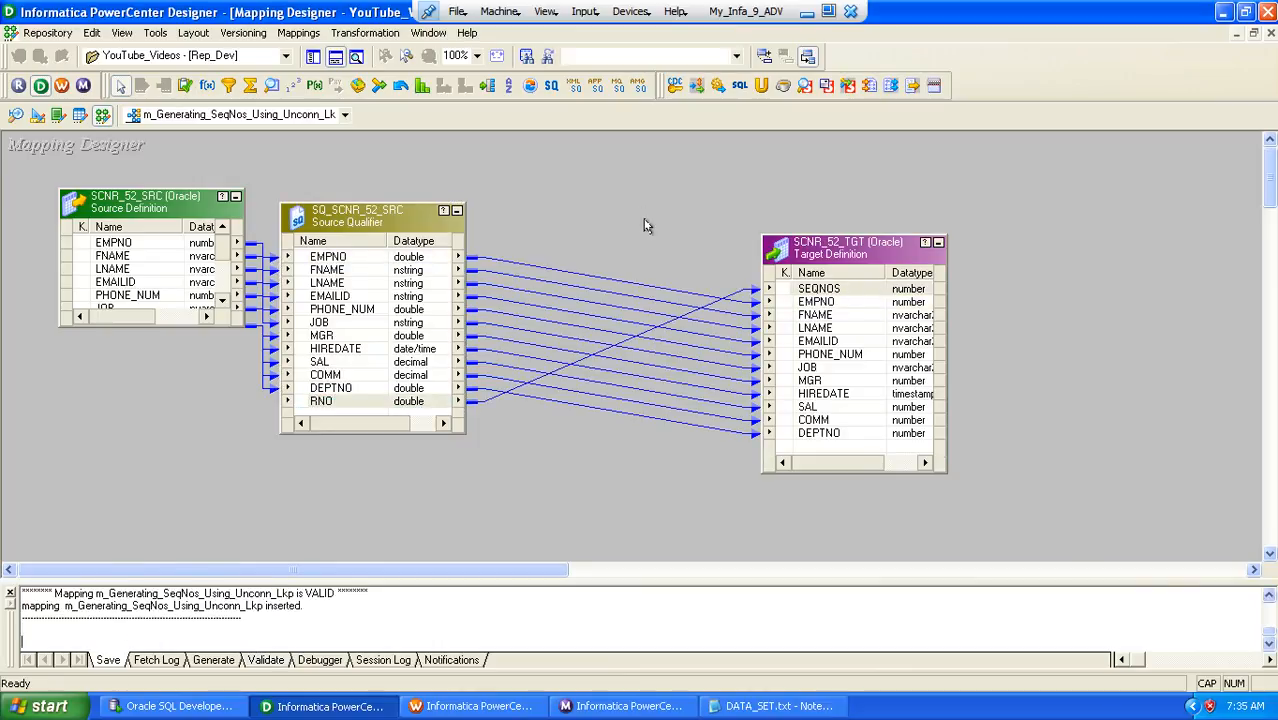
# Copy the mapping's name, and in Workflow Manager create a workflow named wf_s_m_Generating_SeqNos_Using_Unconn_Lkp
pyautogui.press('capslock')
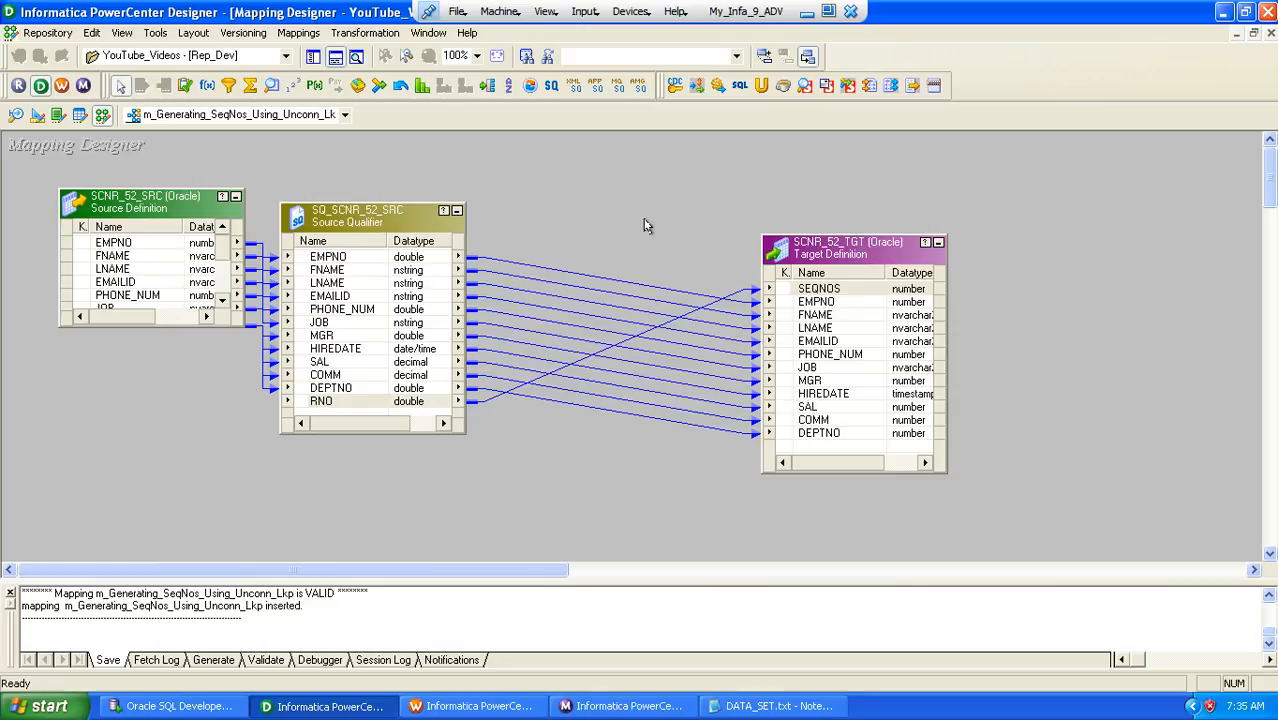
pyautogui.hotkey('alt', 'm')
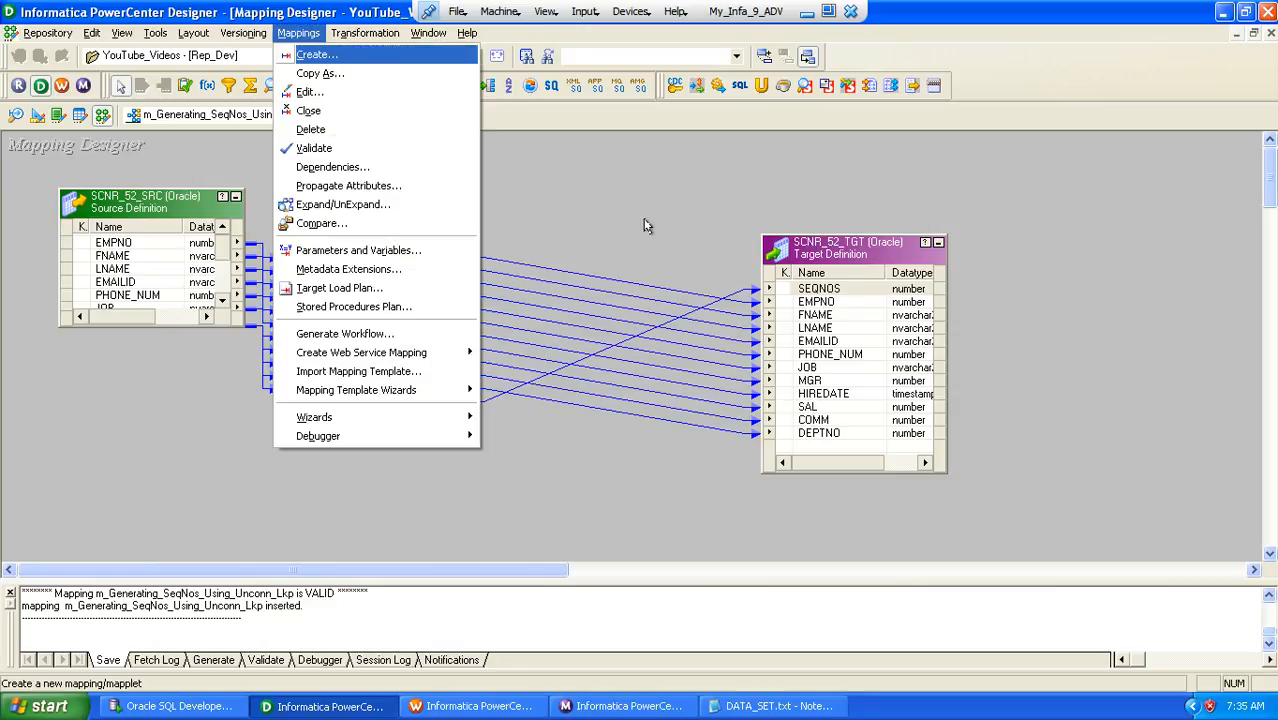
pyautogui.press('e')
pyautogui.hotkey('ctrl', 'c')
pyautogui.press('Escape')
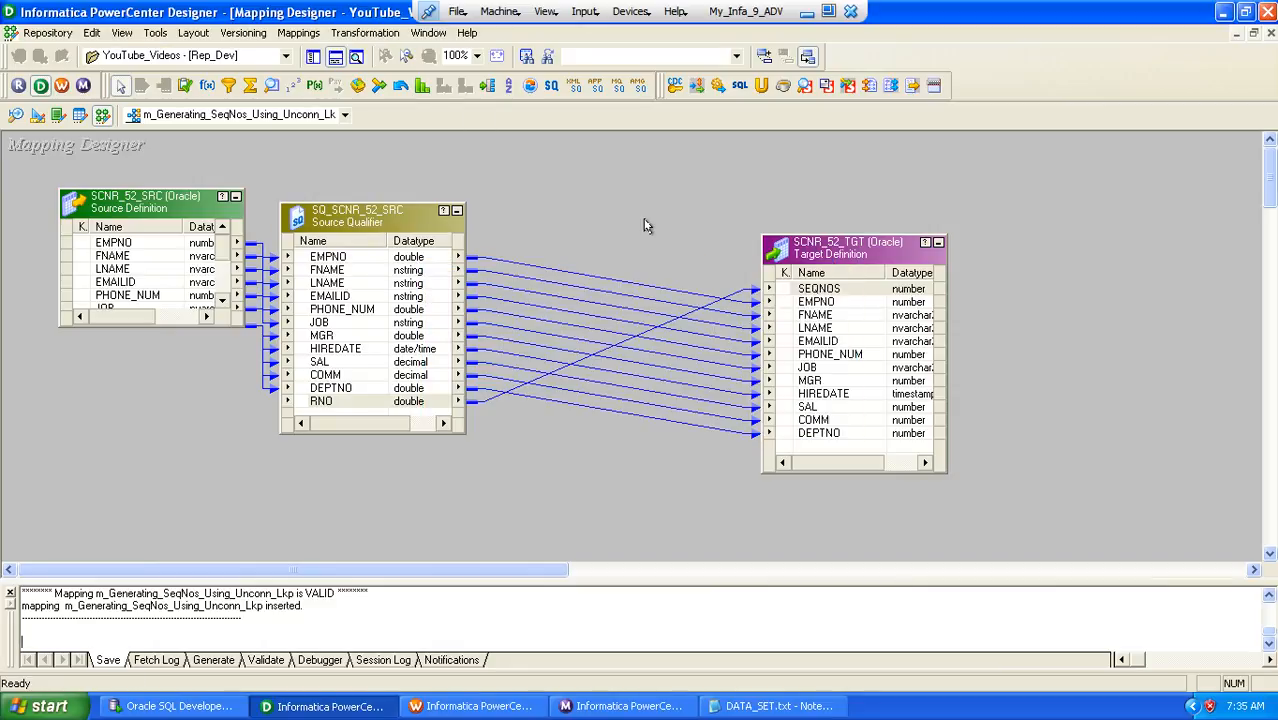
pyautogui.hotkey('alt', 'Tab')
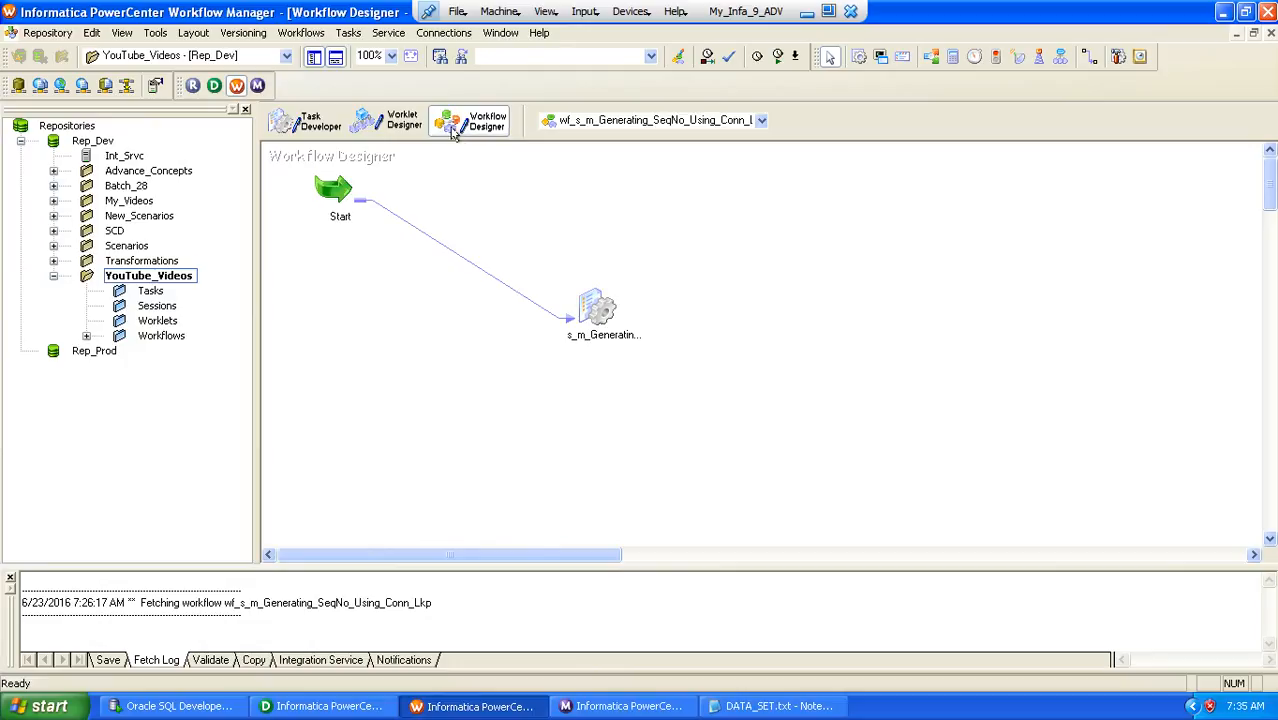
pyautogui.click(302, 33)
pyautogui.click(314, 55)
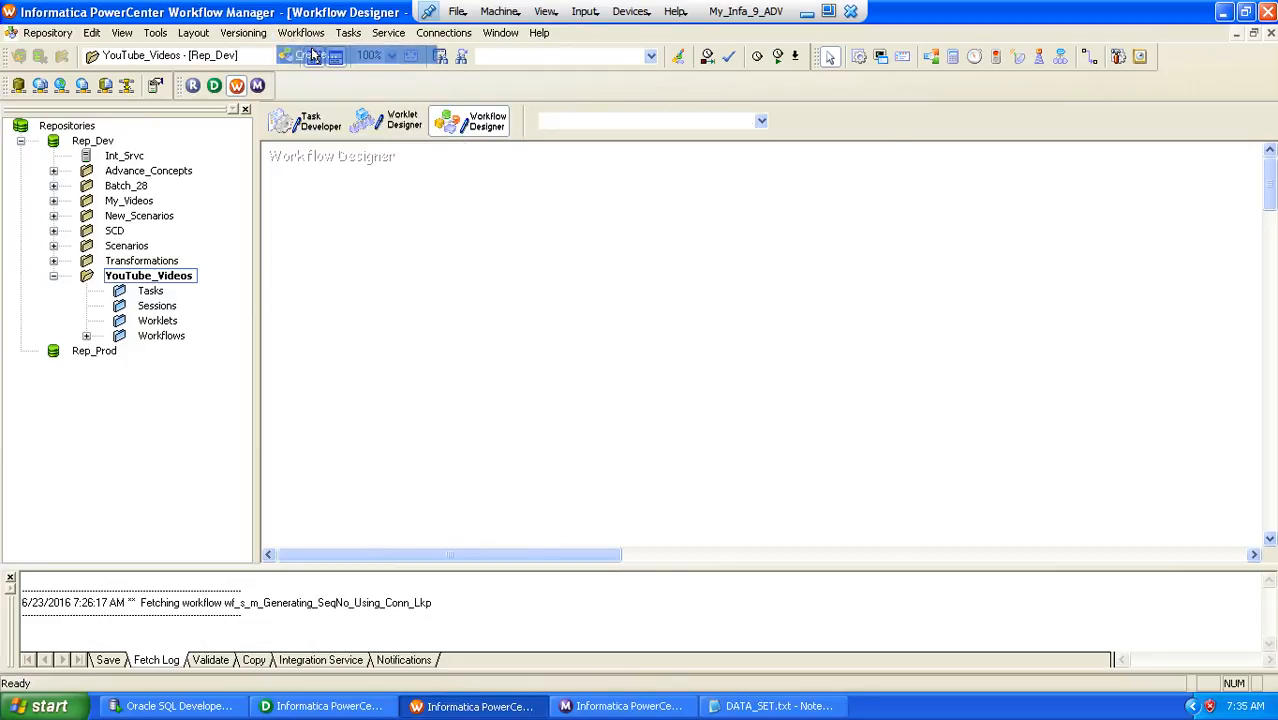
pyautogui.write('wf')
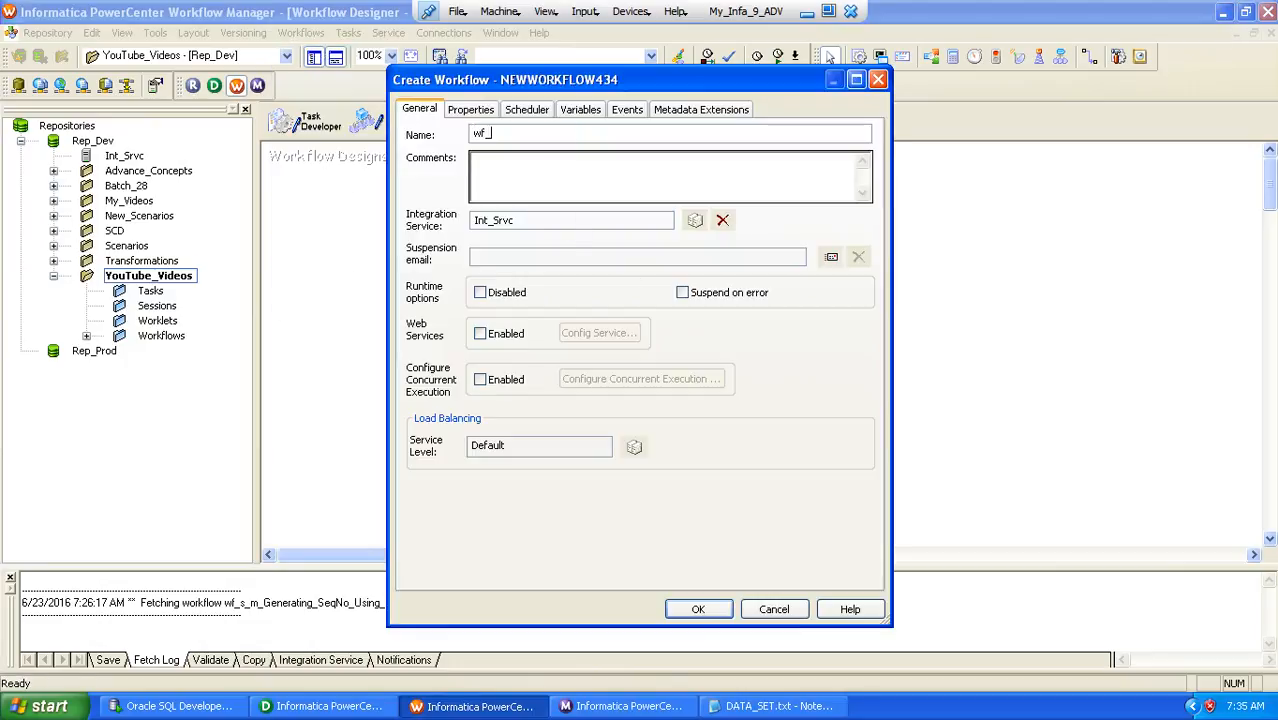
pyautogui.write('_s_')
pyautogui.write('m_Generating_SeqNos_Using_Uncon_Lkp')
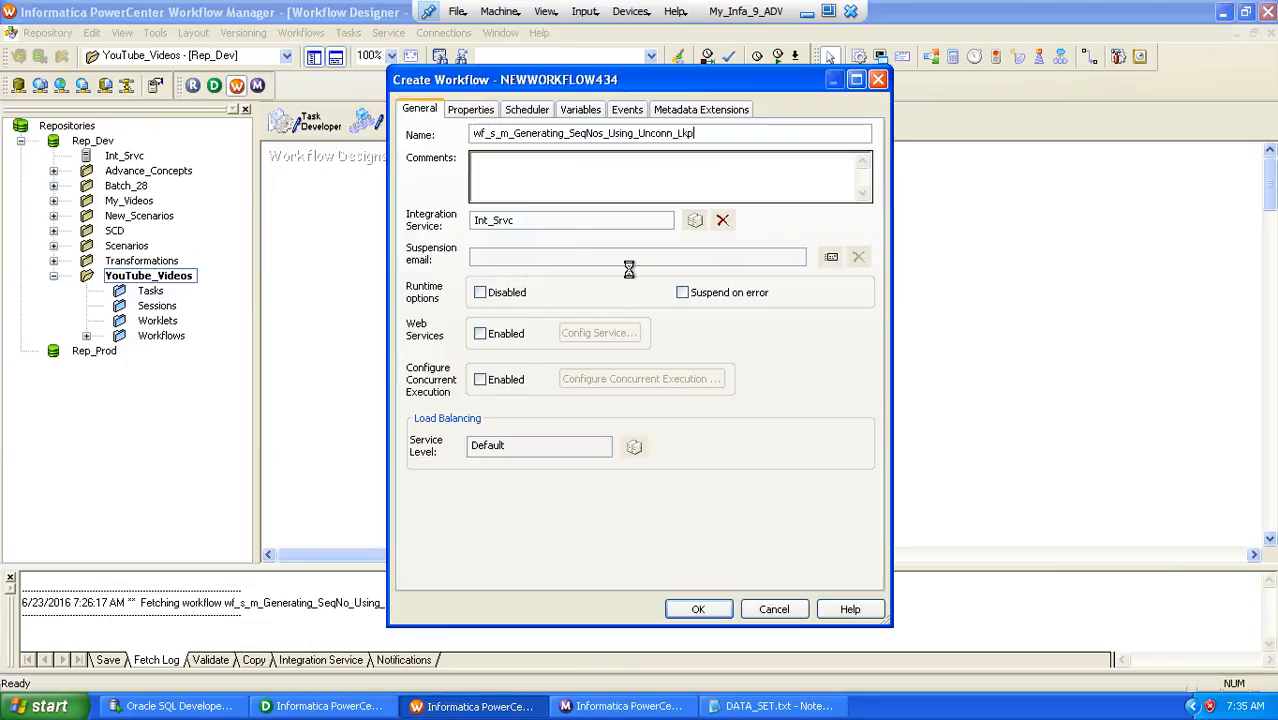
pyautogui.press('Return')
# Try to create a Session task named s-m_Generating_SeqNos_Using_Unconn_Lkp in the new workflow
pyautogui.click(348, 33)
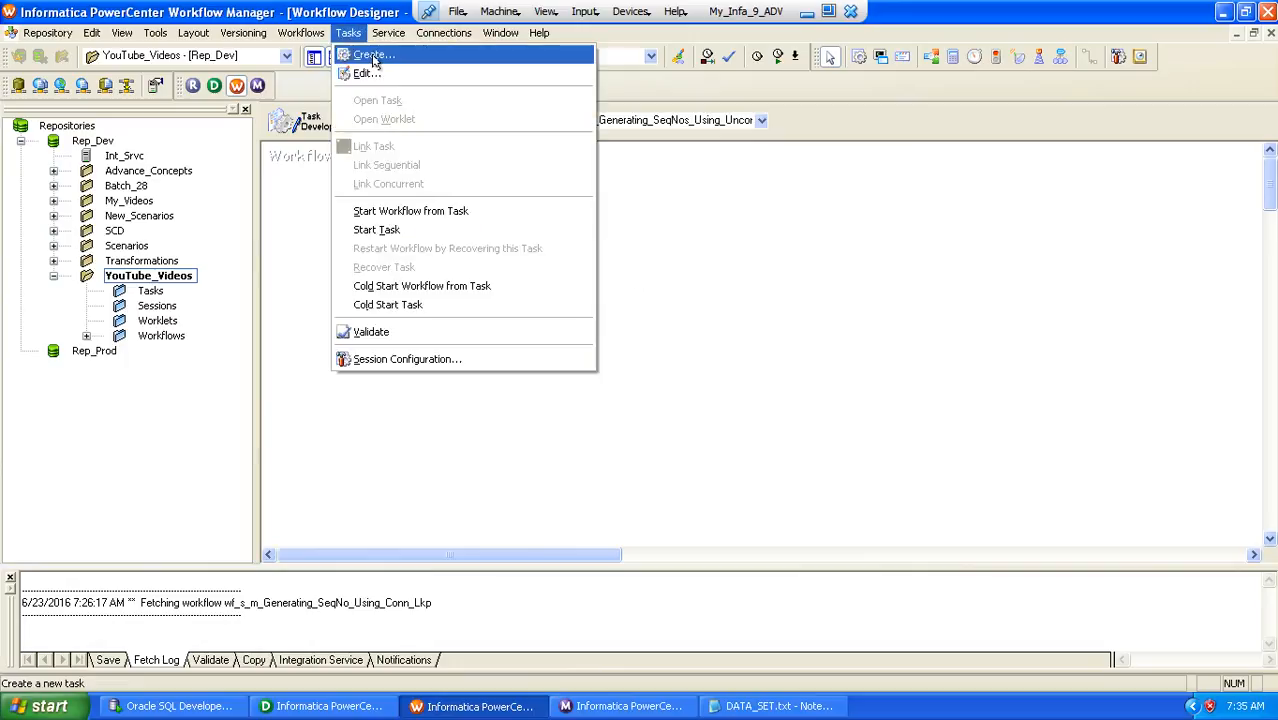
pyautogui.click(367, 54)
pyautogui.press('s')
pyautogui.press('Tab')
pyautogui.write('s')
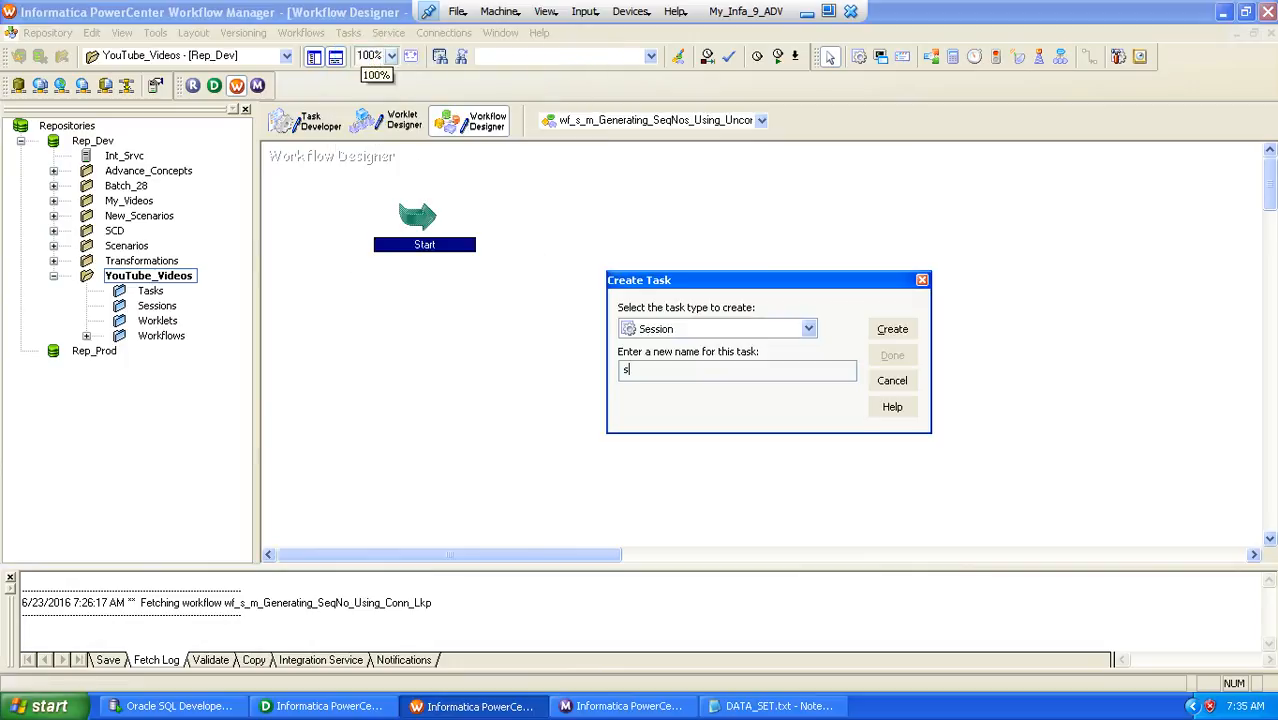
pyautogui.write('-')
pyautogui.hotkey('ctrl', 'v')
pyautogui.press('Return')
pyautogui.press('Return')
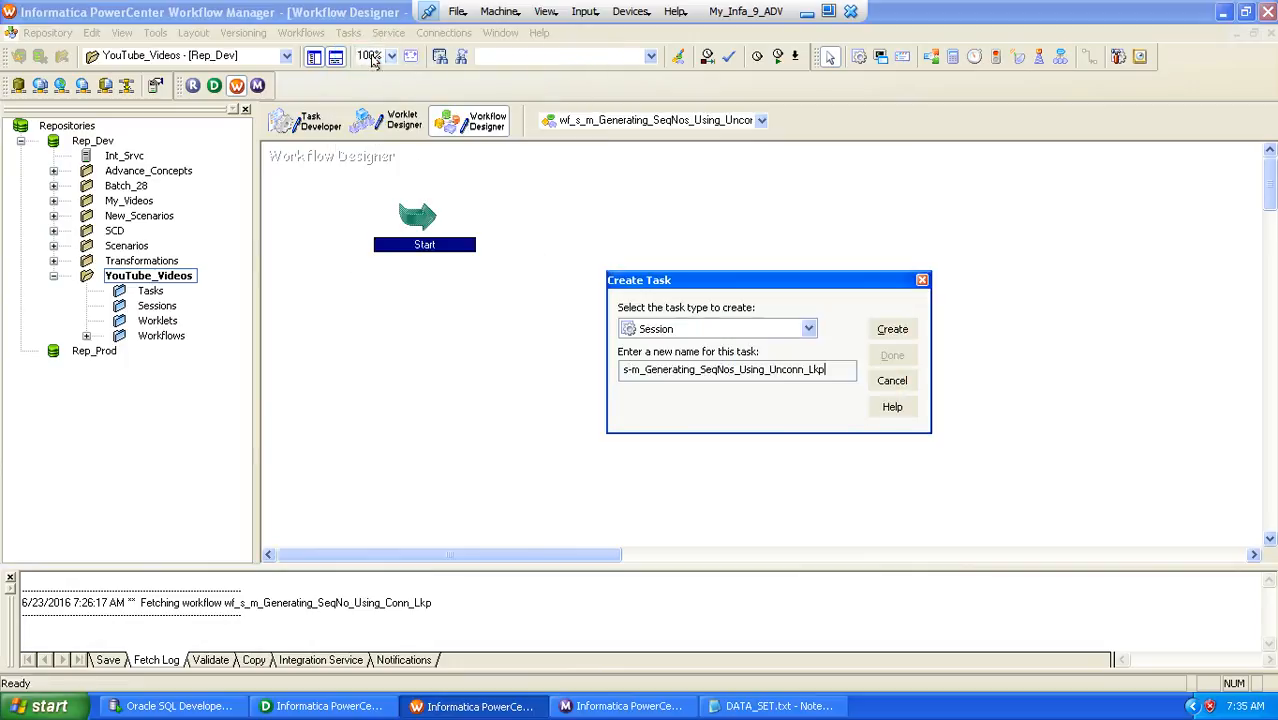
# Correct the session's name to s_m_Generating_SeqNos_Using_Unconn_Lkp and submit it for creation
pyautogui.click(628, 369)
pyautogui.press('BackSpace')
pyautogui.write('_')
pyautogui.press('Delete')
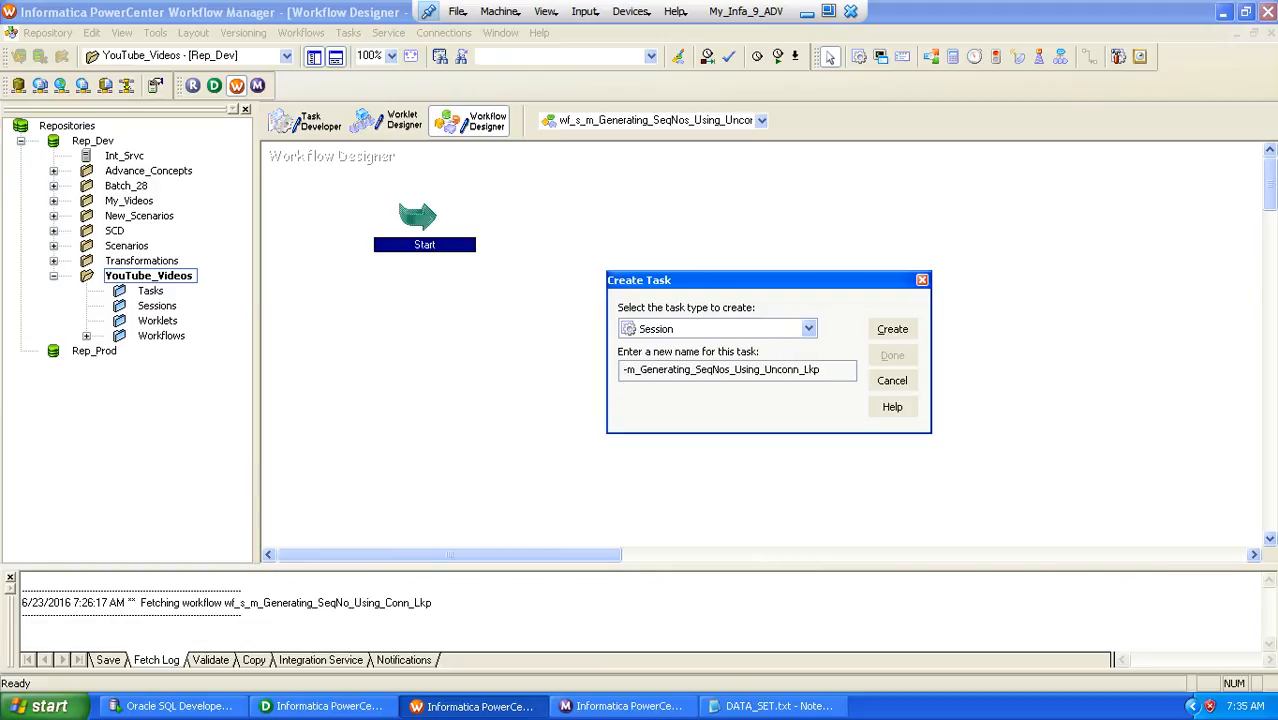
pyautogui.press('Delete')
pyautogui.write('s_')
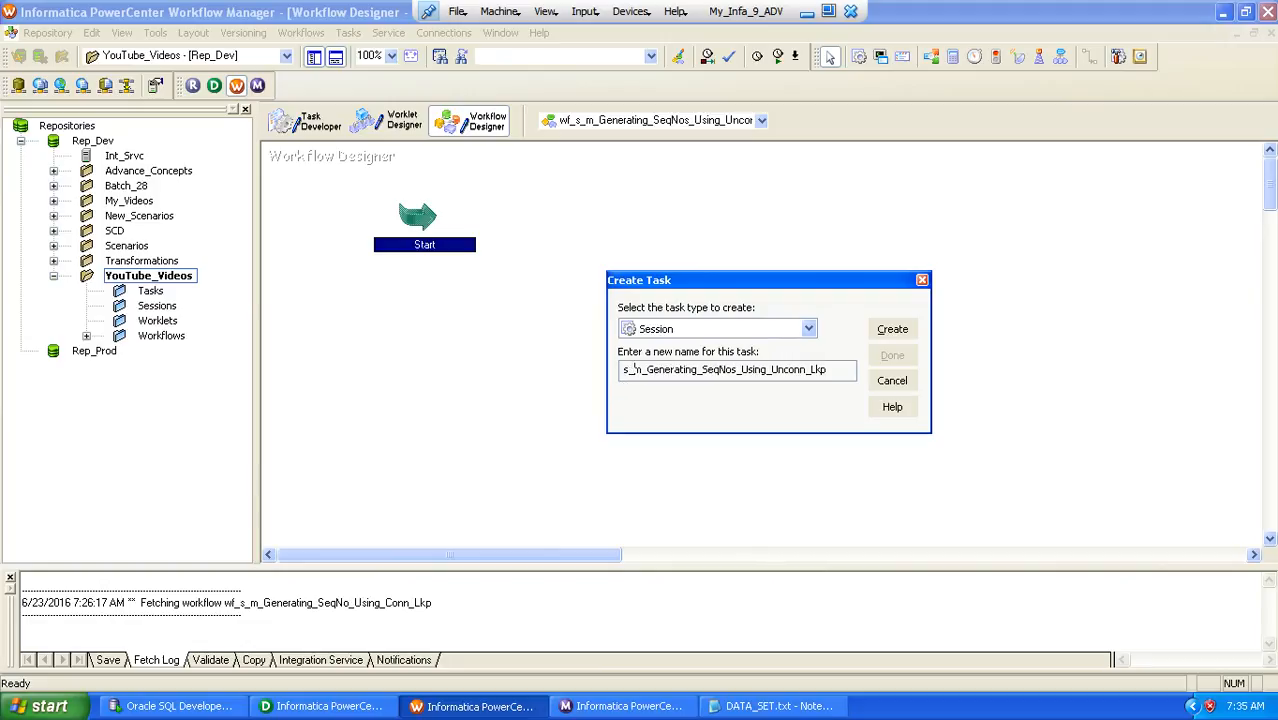
pyautogui.press('Return')
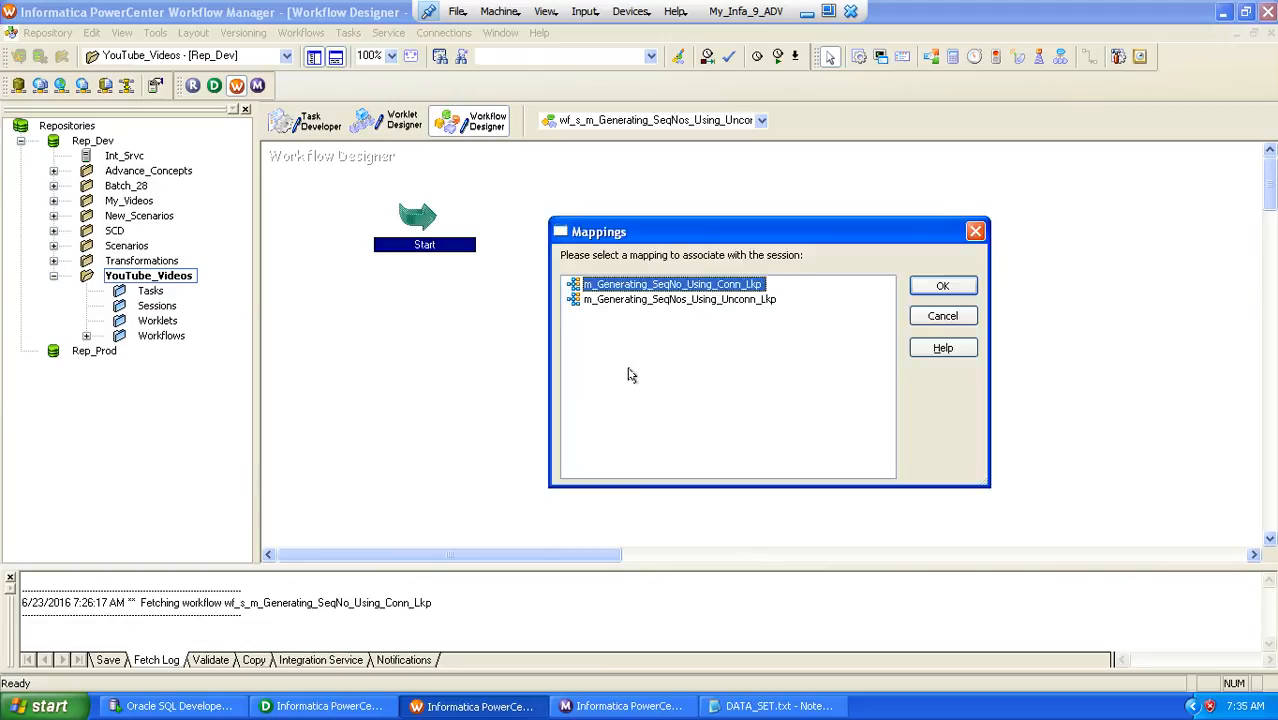
# Associate the session with the mapping m_Generating_SeqNos_Using_Unconn_Lkp and finish creating the task
pyautogui.click(679, 302)
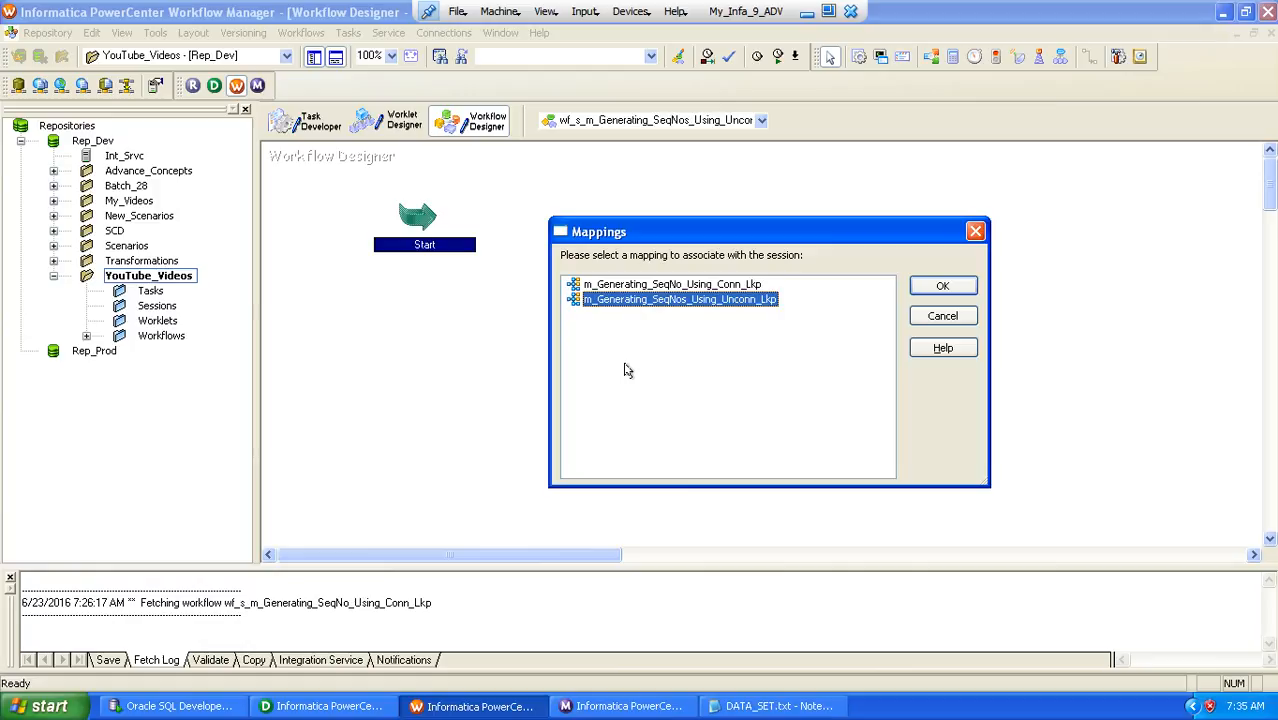
pyautogui.click(931, 287)
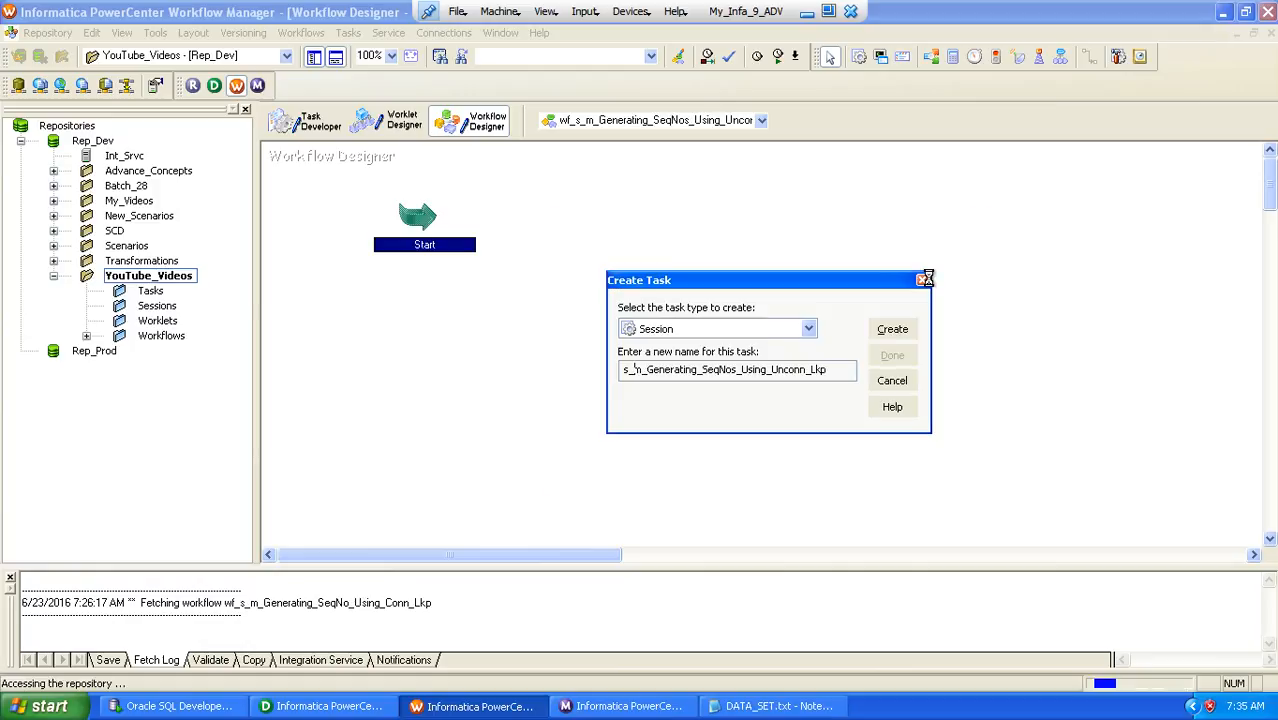
pyautogui.click(892, 355)
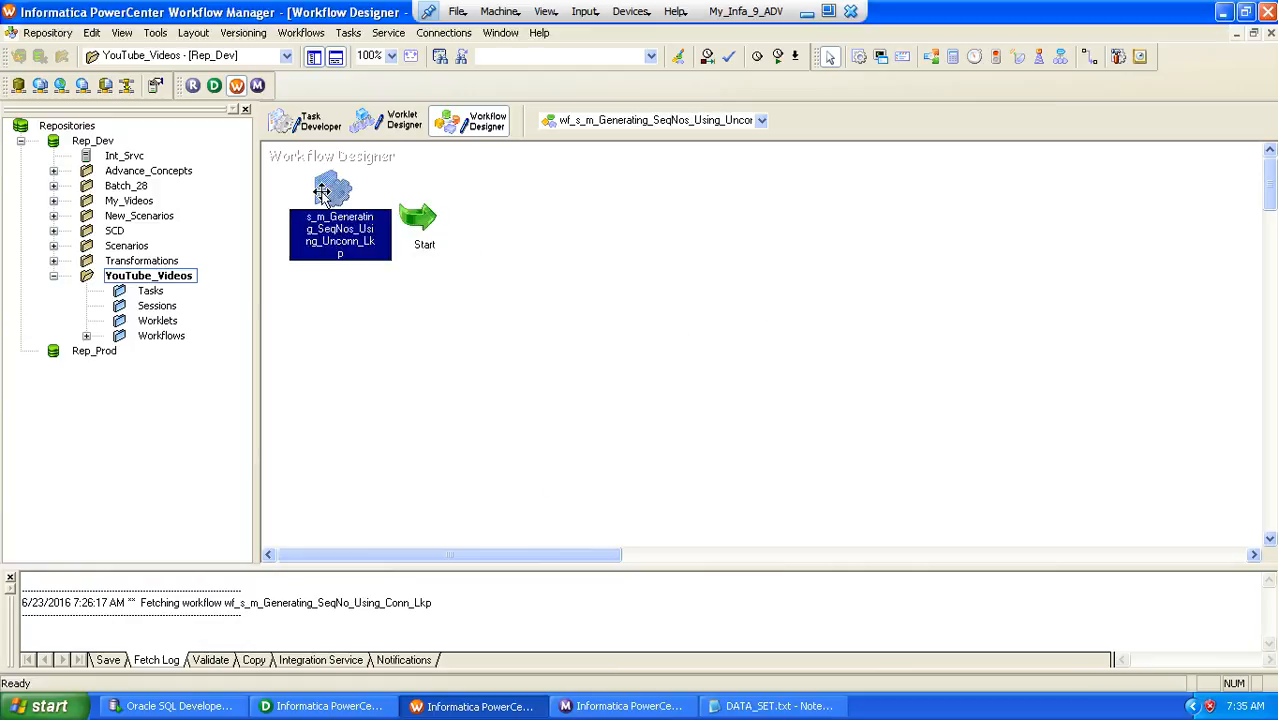
# Move the session task away from Start, below and beyond it, and link Start to the session
pyautogui.moveTo(322, 190); pyautogui.dragTo(677, 305)
pyautogui.click(1090, 56)
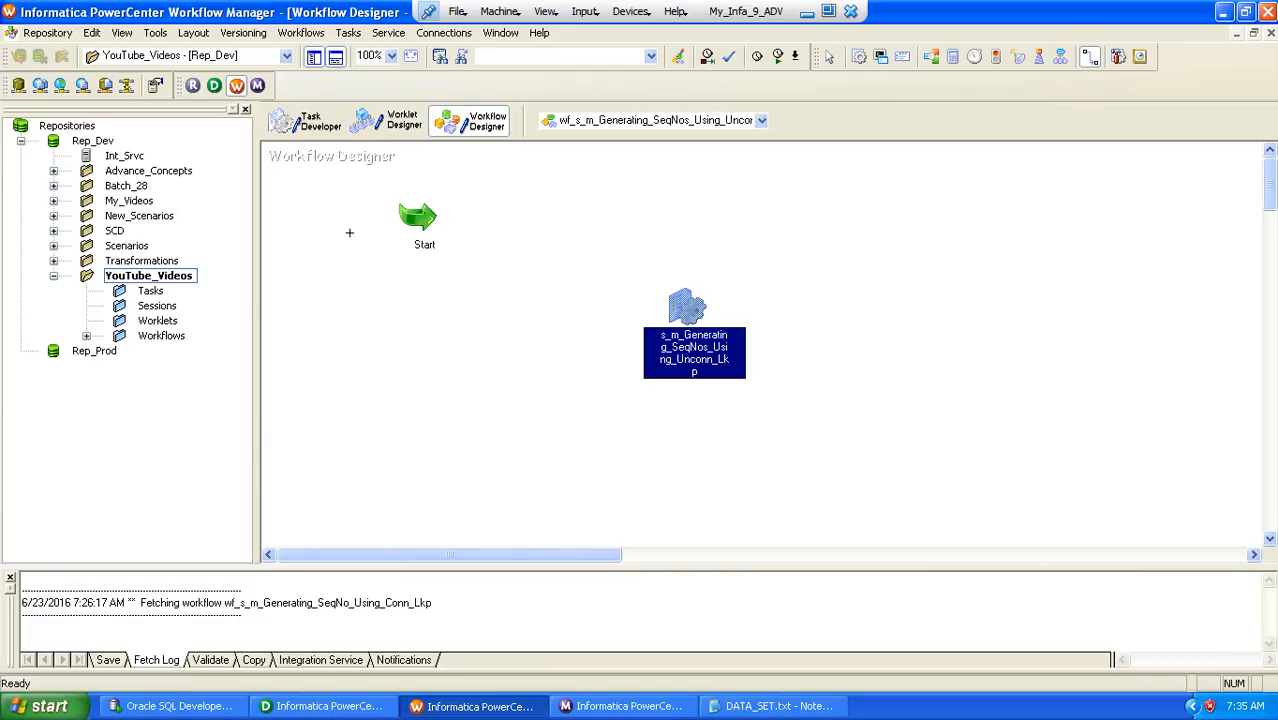
pyautogui.moveTo(410, 210); pyautogui.dragTo(698, 345)
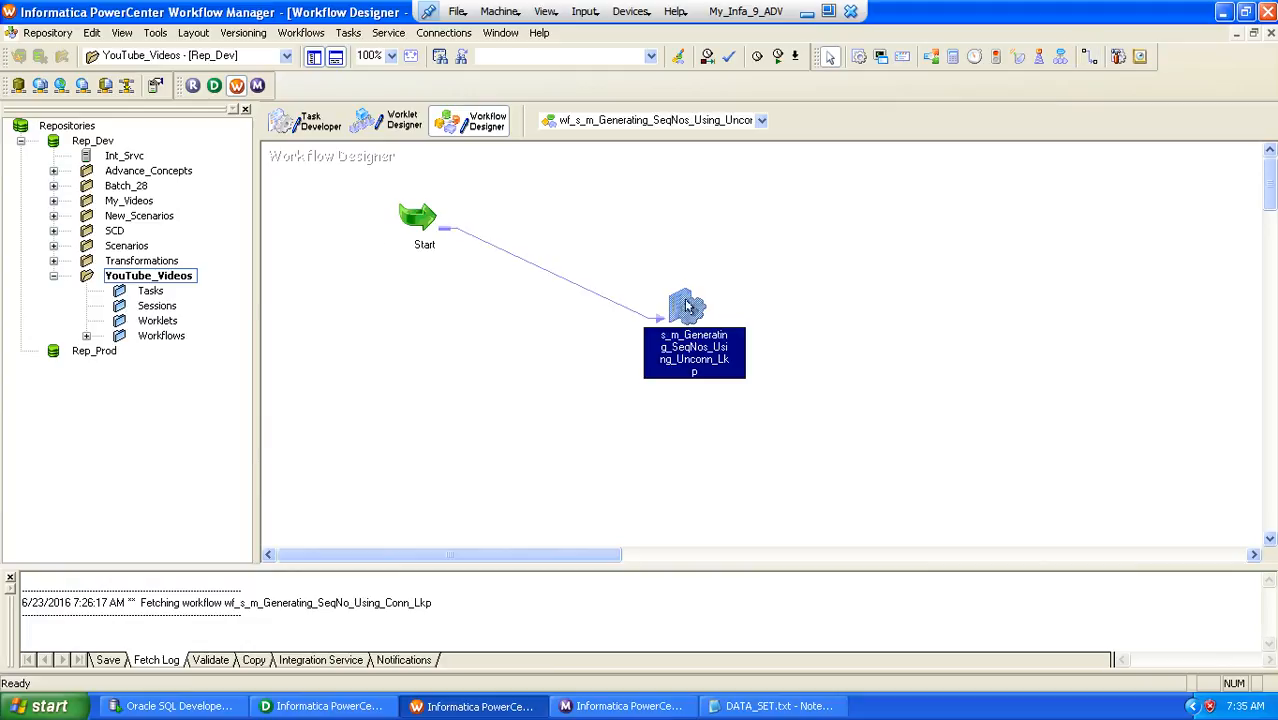
# Set the session's SQ_SCNR_52_SRC source connection to the relational connection ABY_STG_RPD_SNTNDR
pyautogui.doubleClick(688, 300)
pyautogui.doubleClick(711, 88)
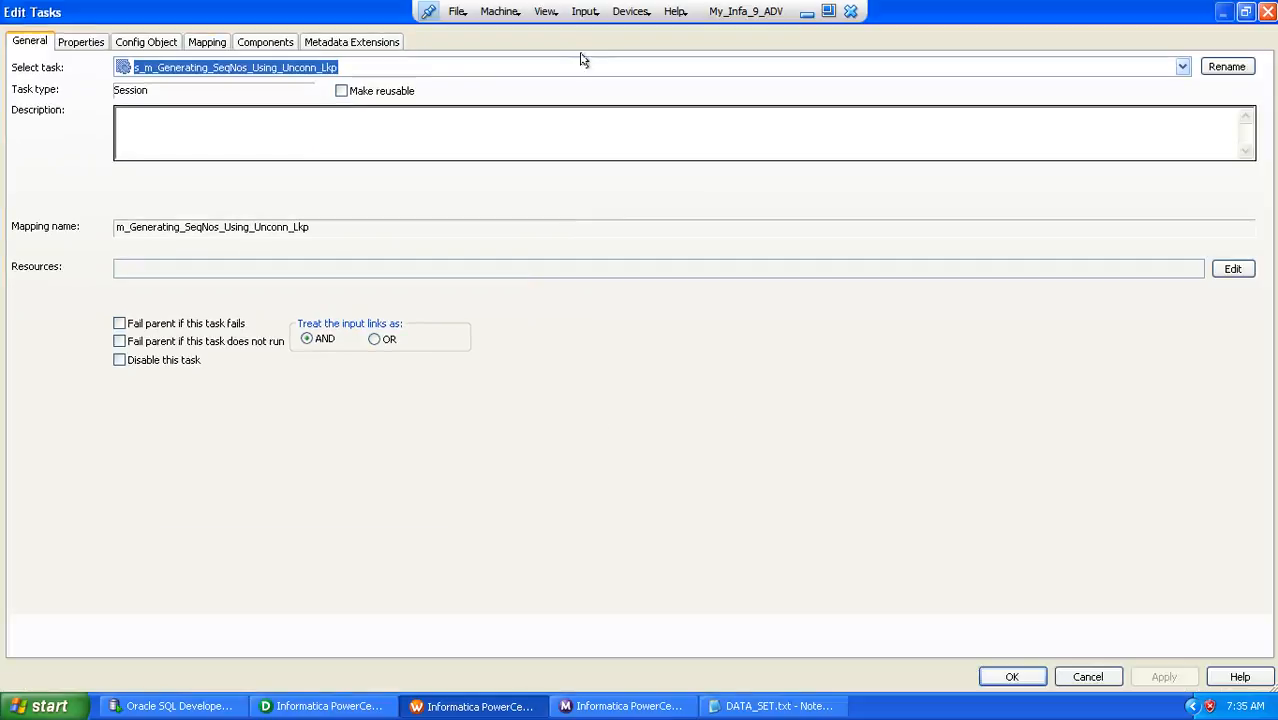
pyautogui.click(212, 41)
pyautogui.click(112, 203)
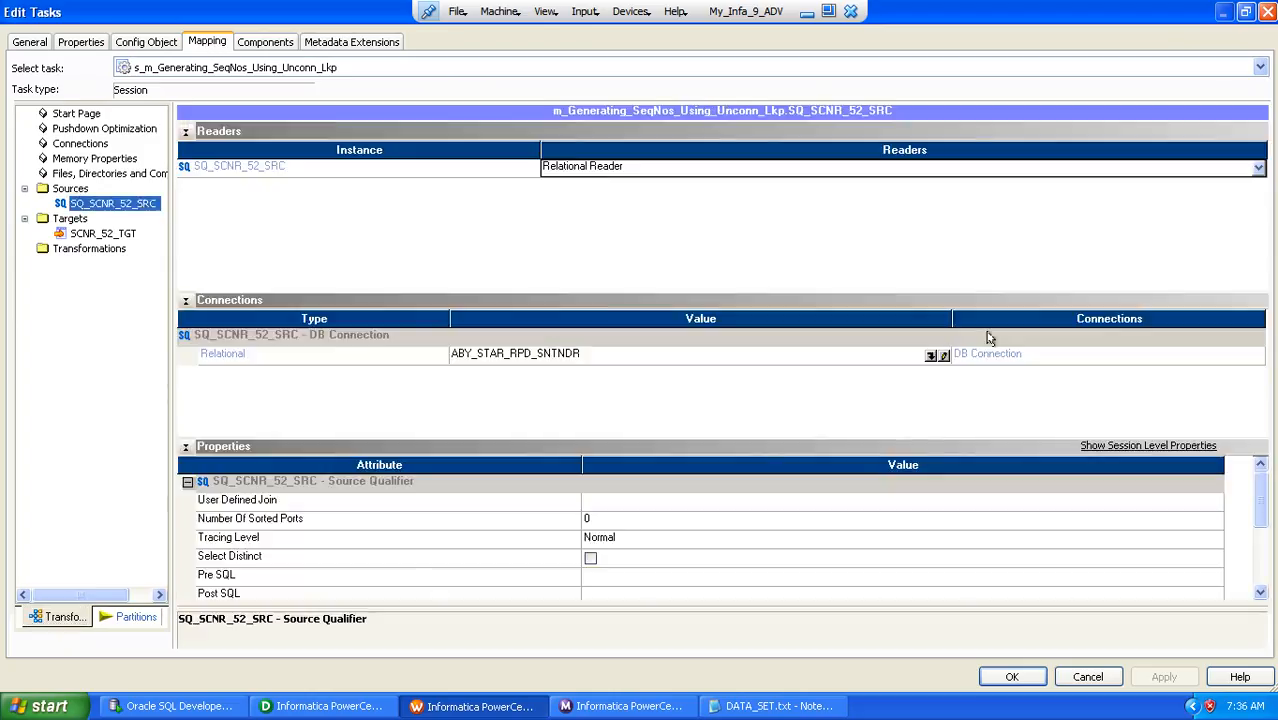
pyautogui.click(930, 356)
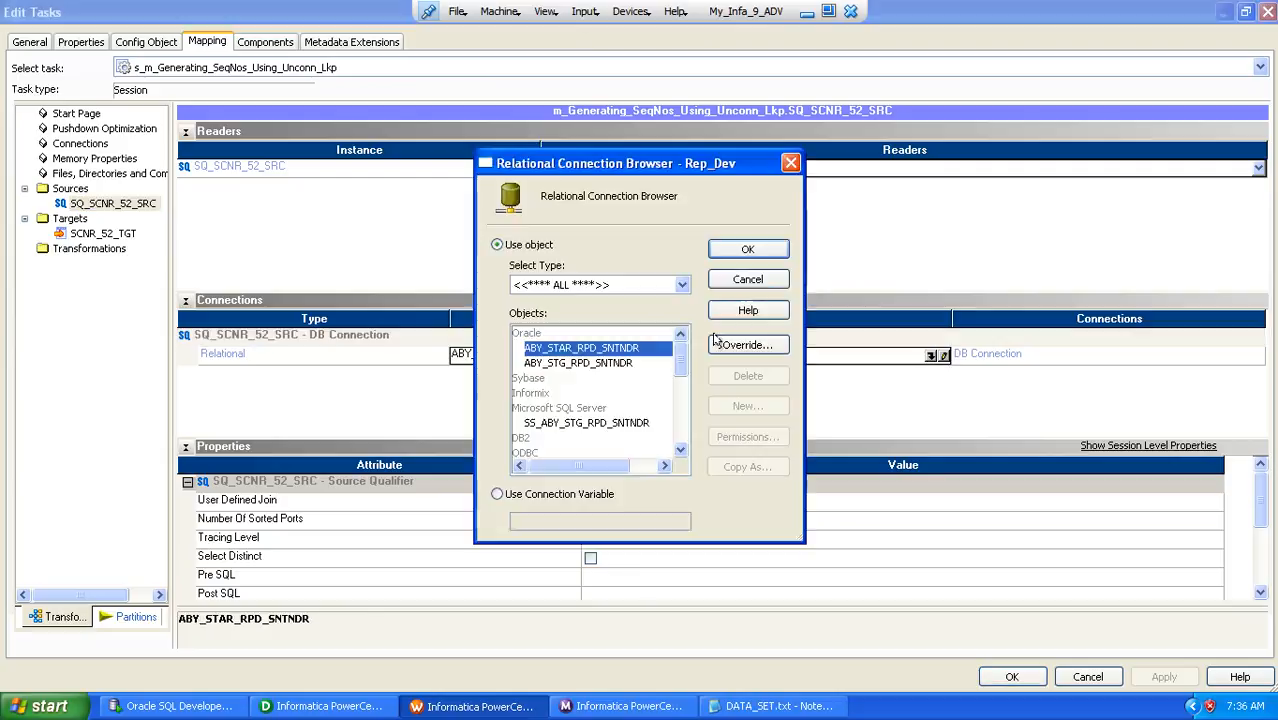
pyautogui.doubleClick(576, 362)
# Set the target load type of SCNR_52_TGT to Normal in the session's mapping settings
pyautogui.click(116, 237)
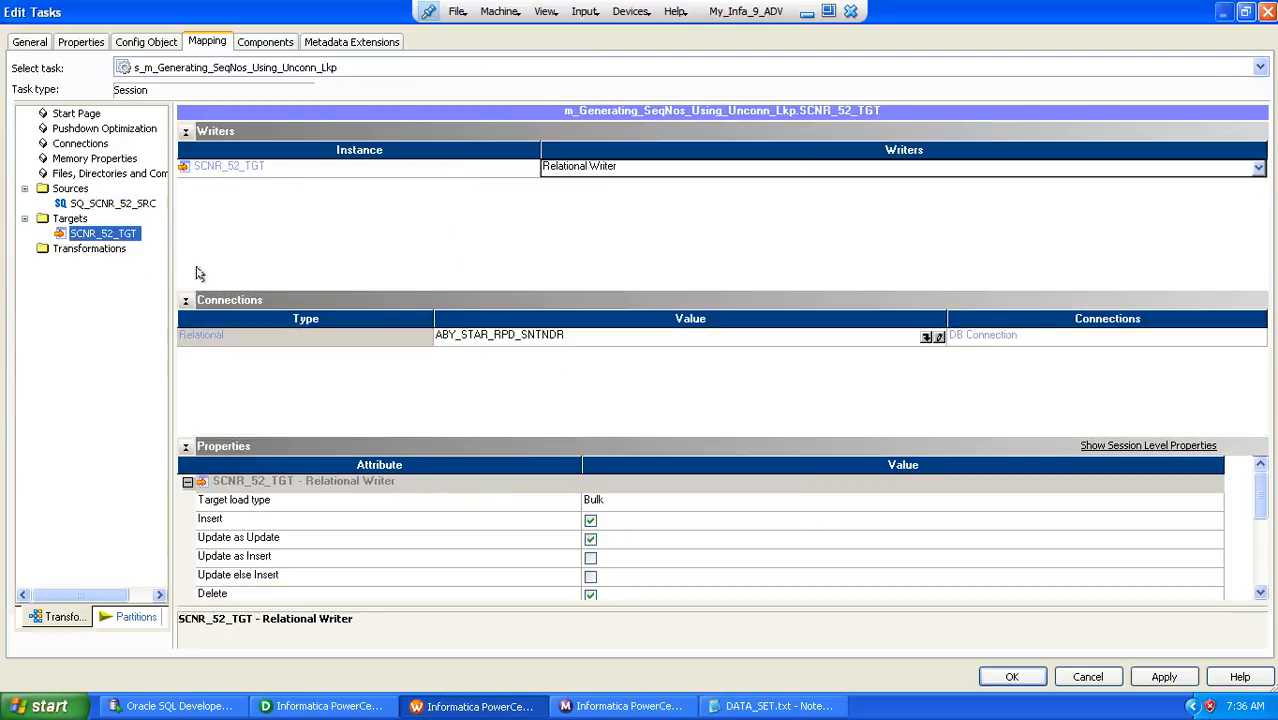
pyautogui.click(185, 131)
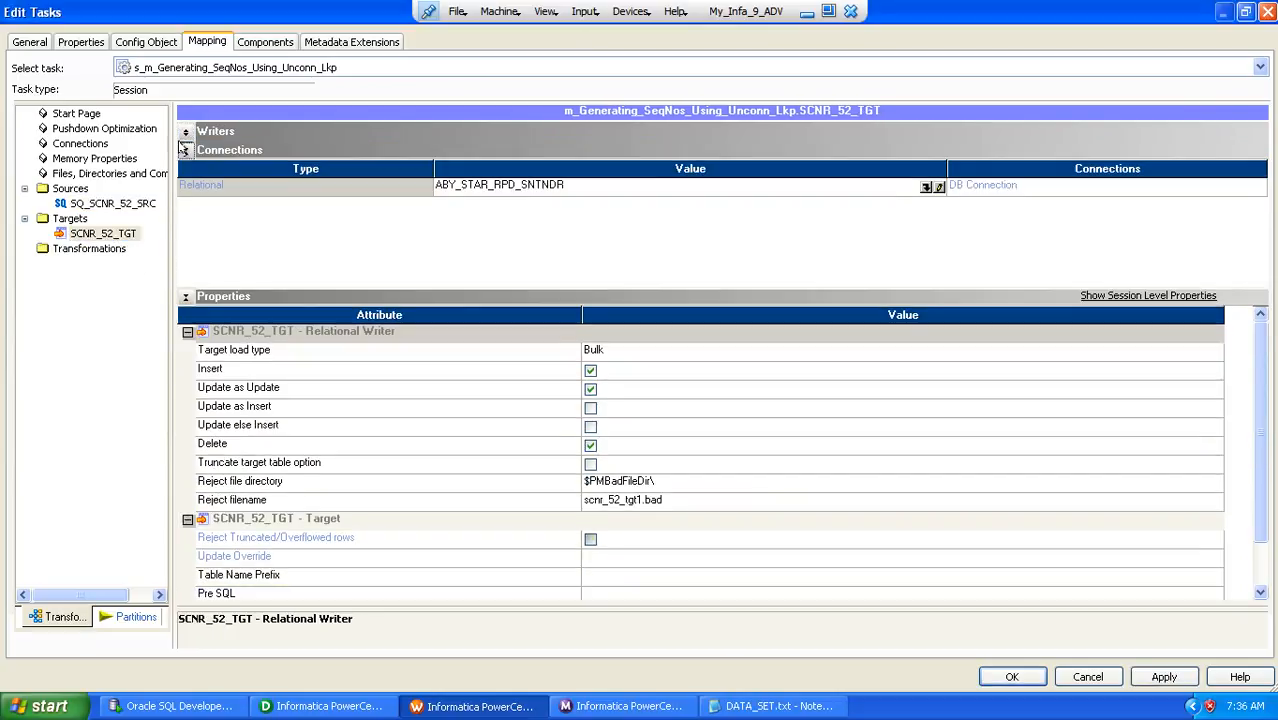
pyautogui.click(185, 150)
pyautogui.click(621, 223)
pyautogui.click(621, 223)
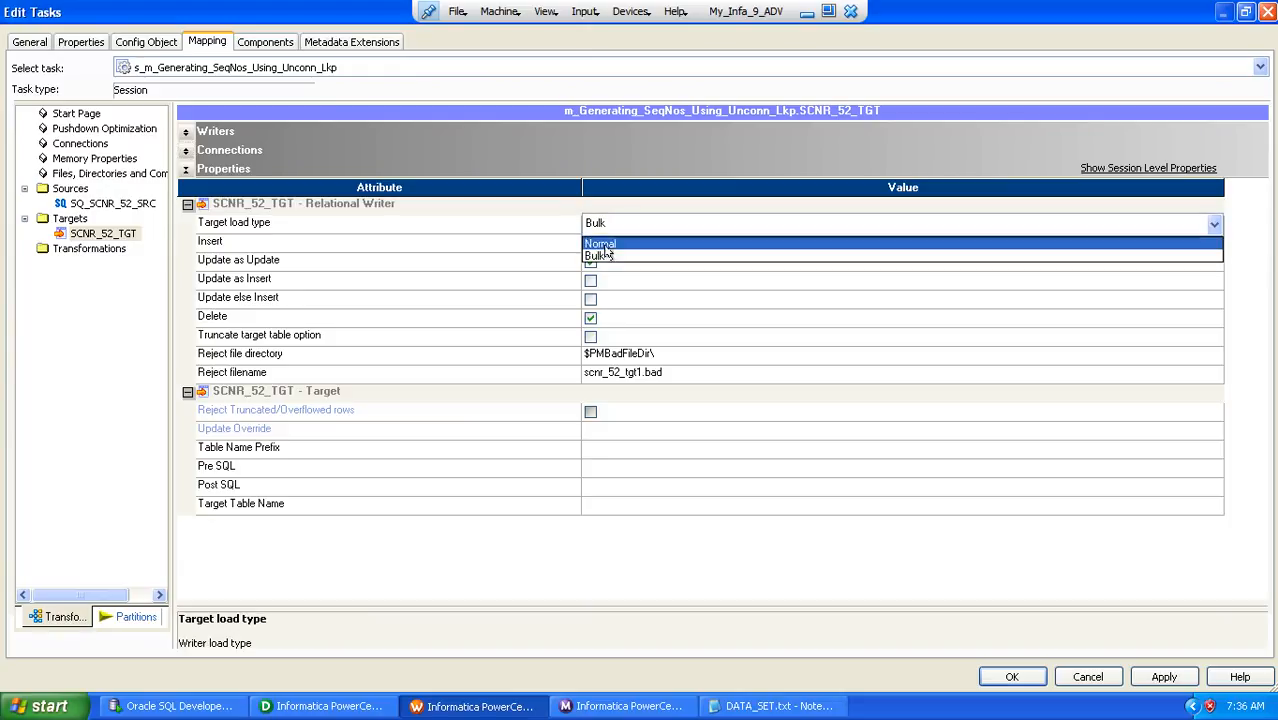
pyautogui.click(605, 242)
# Disable Update as Update and Delete for the SCNR_52_TGT target and accept the session settings
pyautogui.click(538, 246)
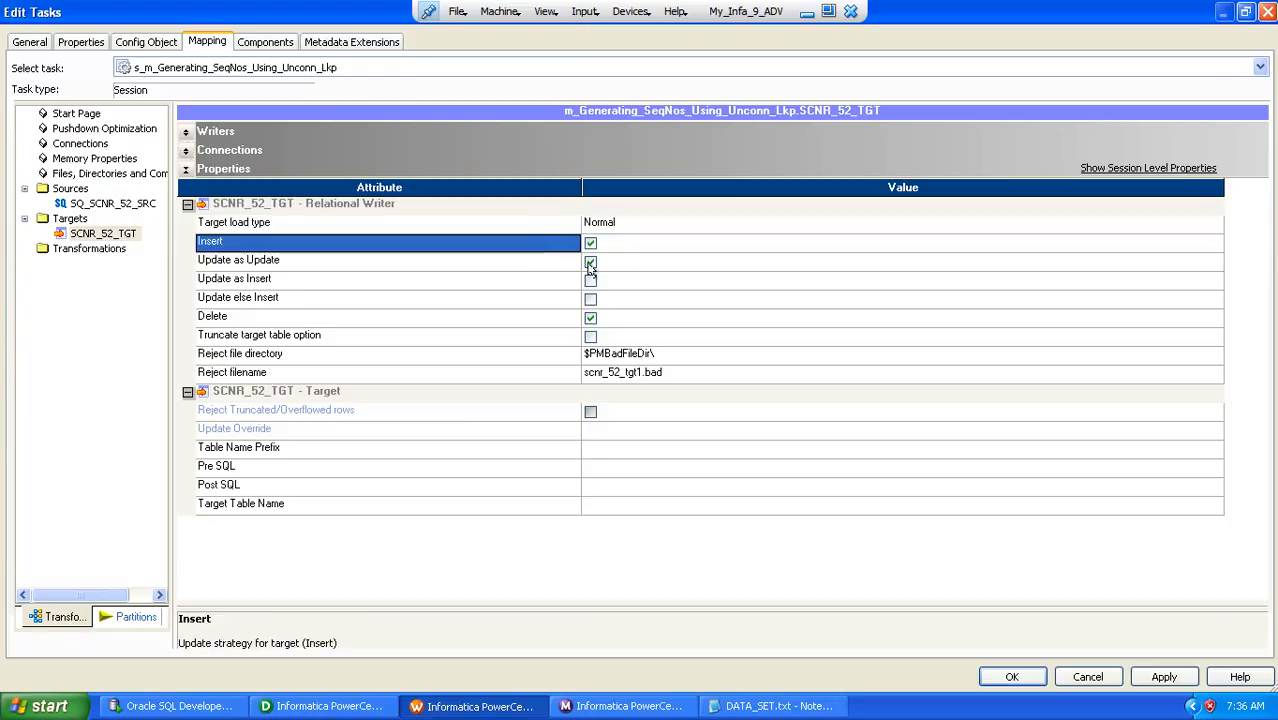
pyautogui.click(590, 263)
pyautogui.click(591, 319)
pyautogui.click(535, 339)
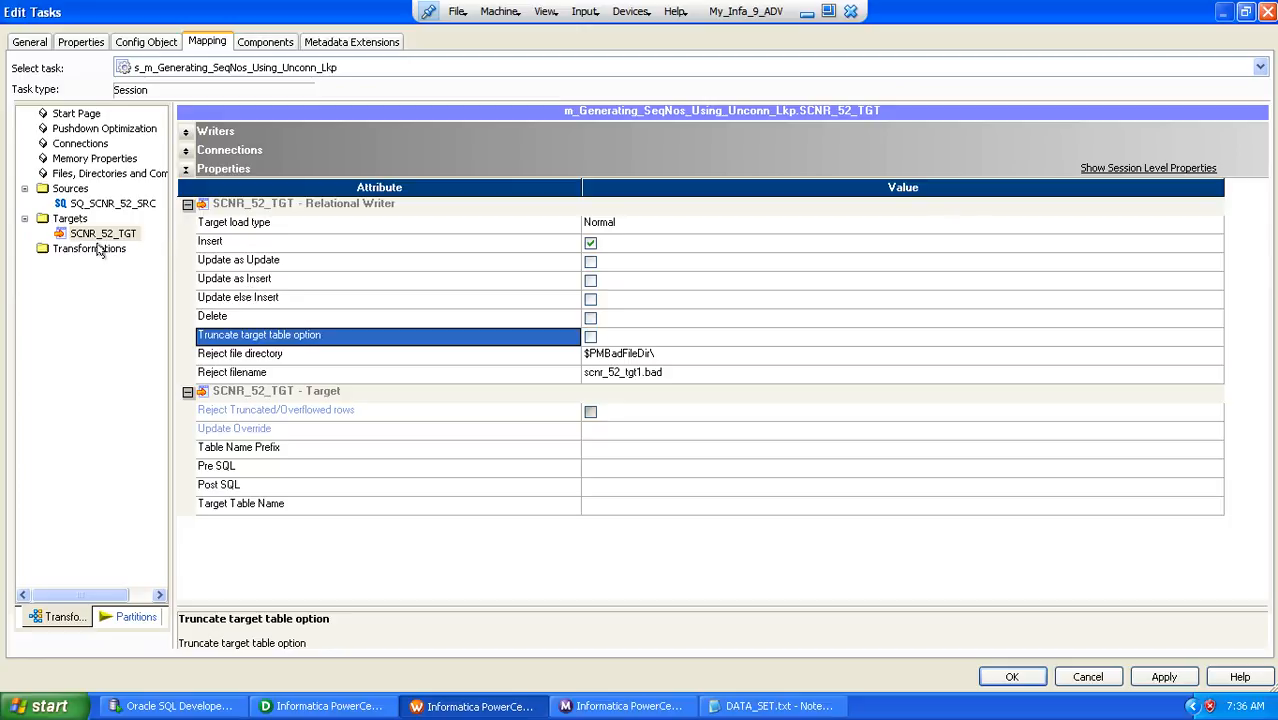
pyautogui.click(1005, 678)
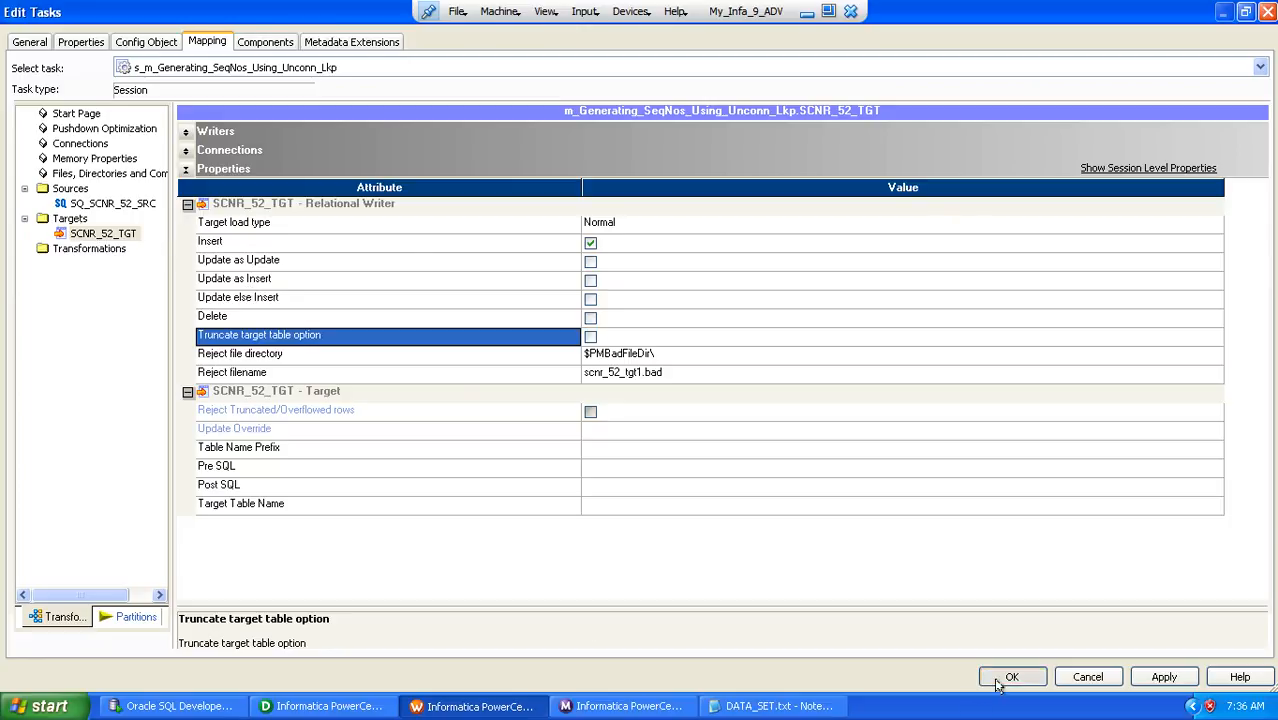
# Save and start the workflow wf_s_m_Generating_SeqNos_Using_Unconn_Lkp, and switch to a maximized Workflow Monitor to follow the run
pyautogui.hotkey('ctrl', 's')
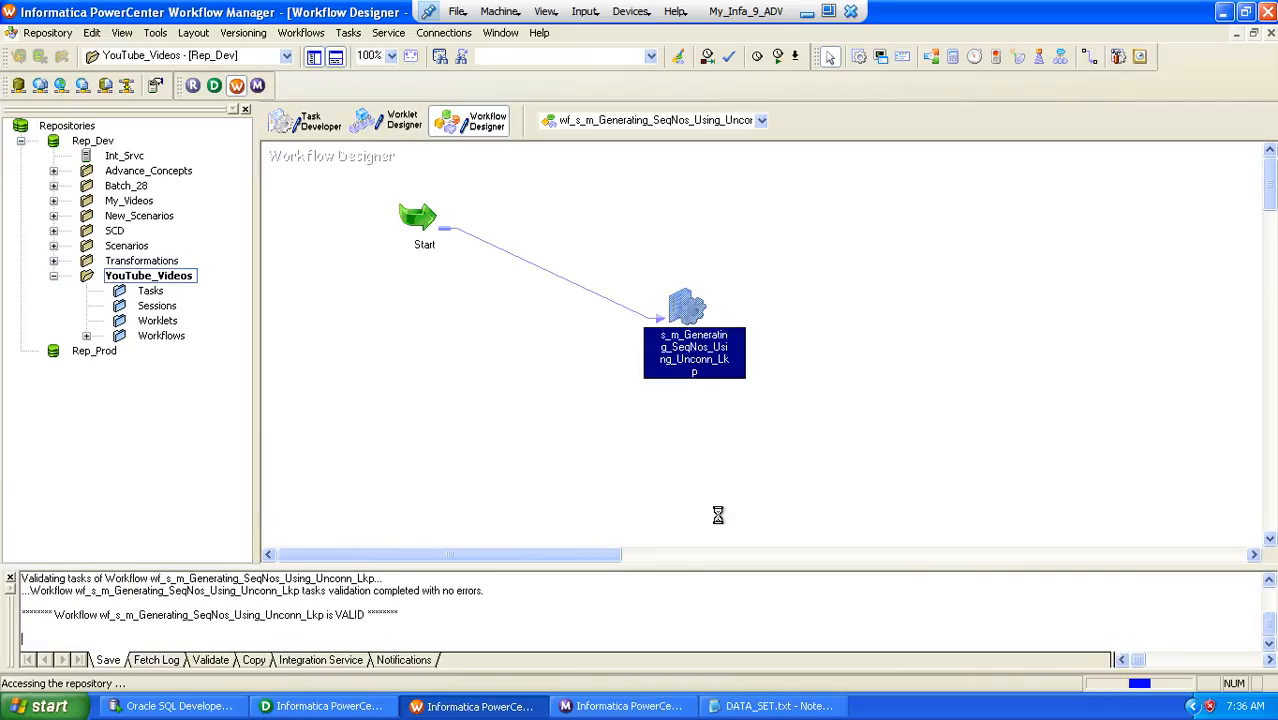
pyautogui.click(554, 414)
pyautogui.rightClick(788, 281)
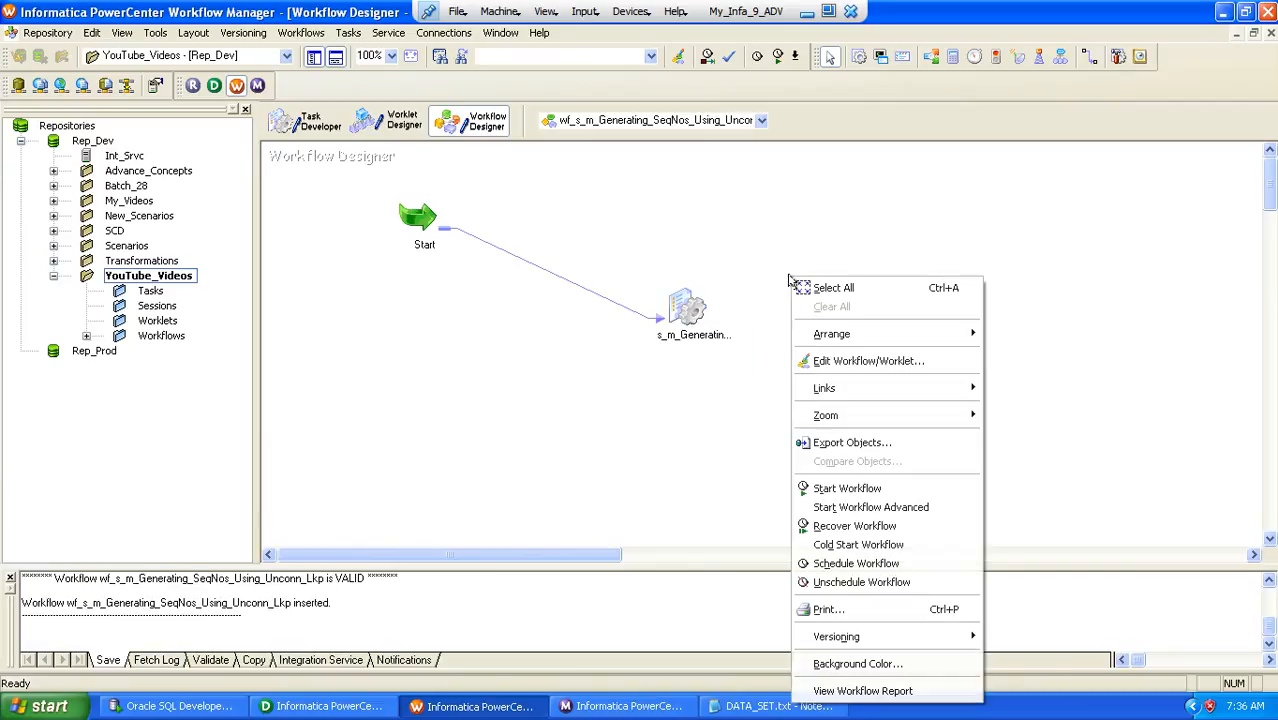
pyautogui.click(833, 488)
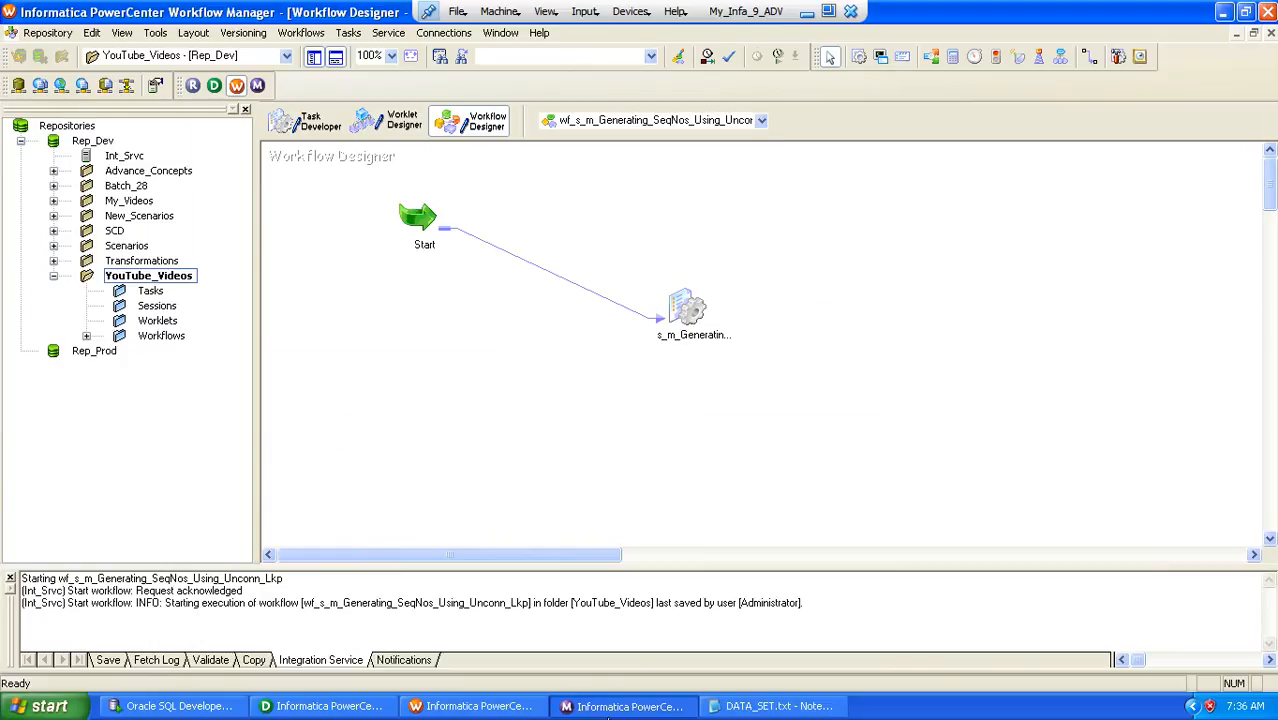
pyautogui.click(608, 716)
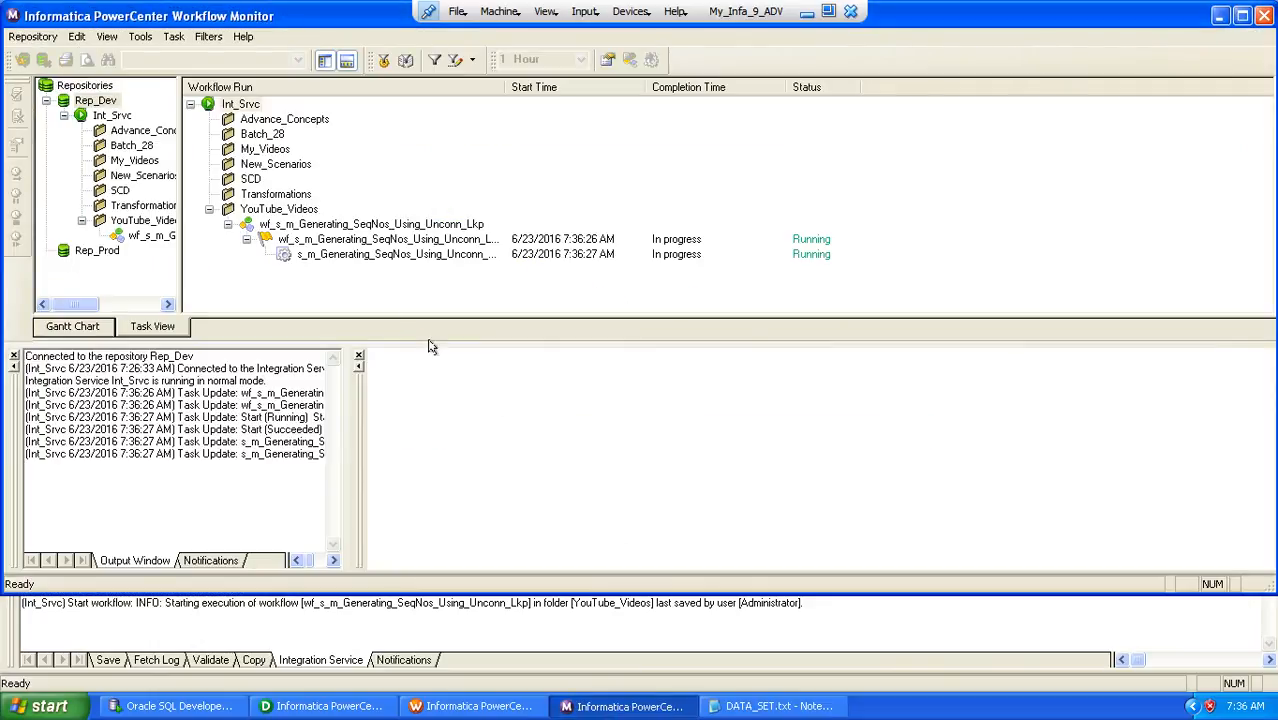
pyautogui.click(1242, 15)
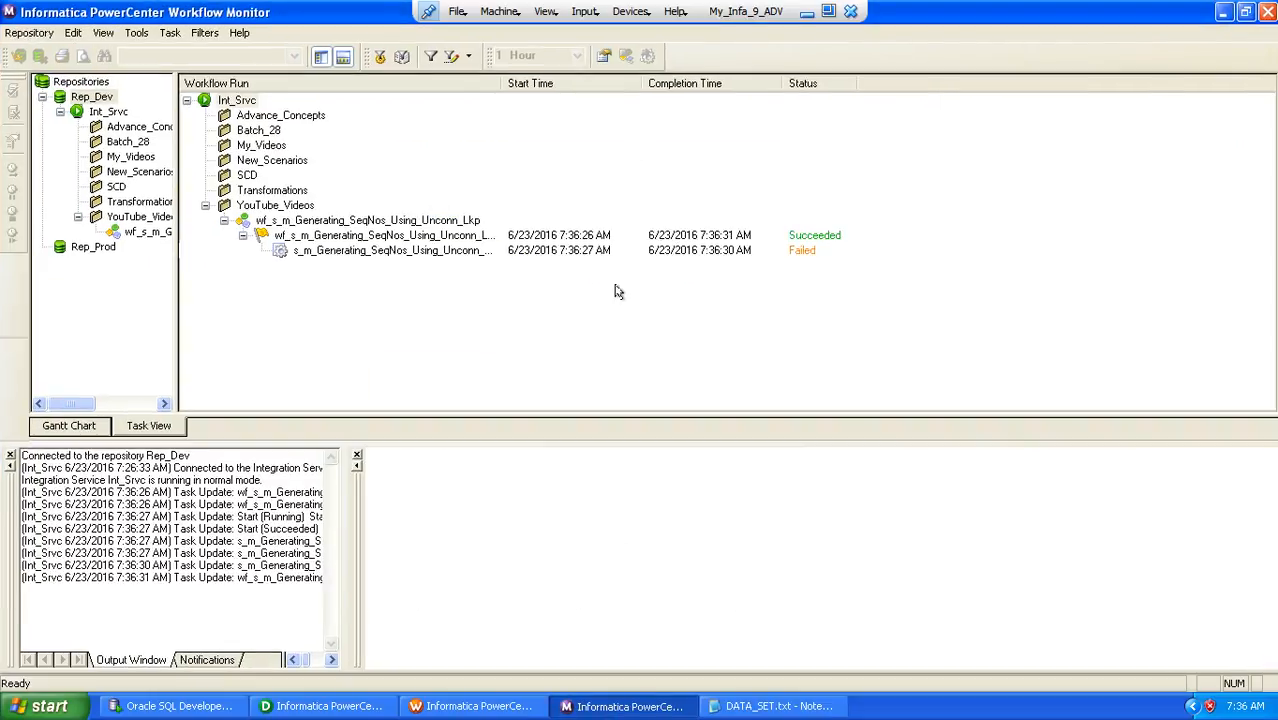
# Get the run properties of the session s_m_Generating_SeqNos_Using_Unconn_Lkp and collapse its failure information and task details
pyautogui.rightClick(357, 256)
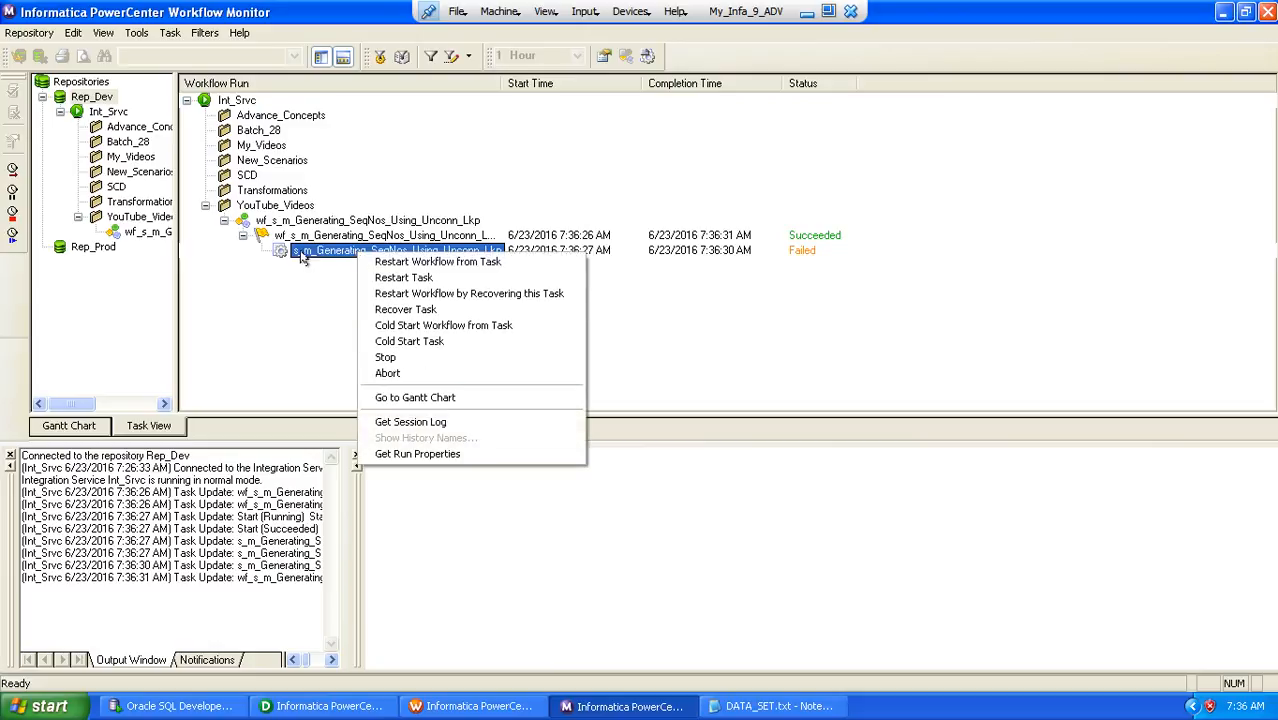
pyautogui.click(400, 453)
pyautogui.click(375, 477)
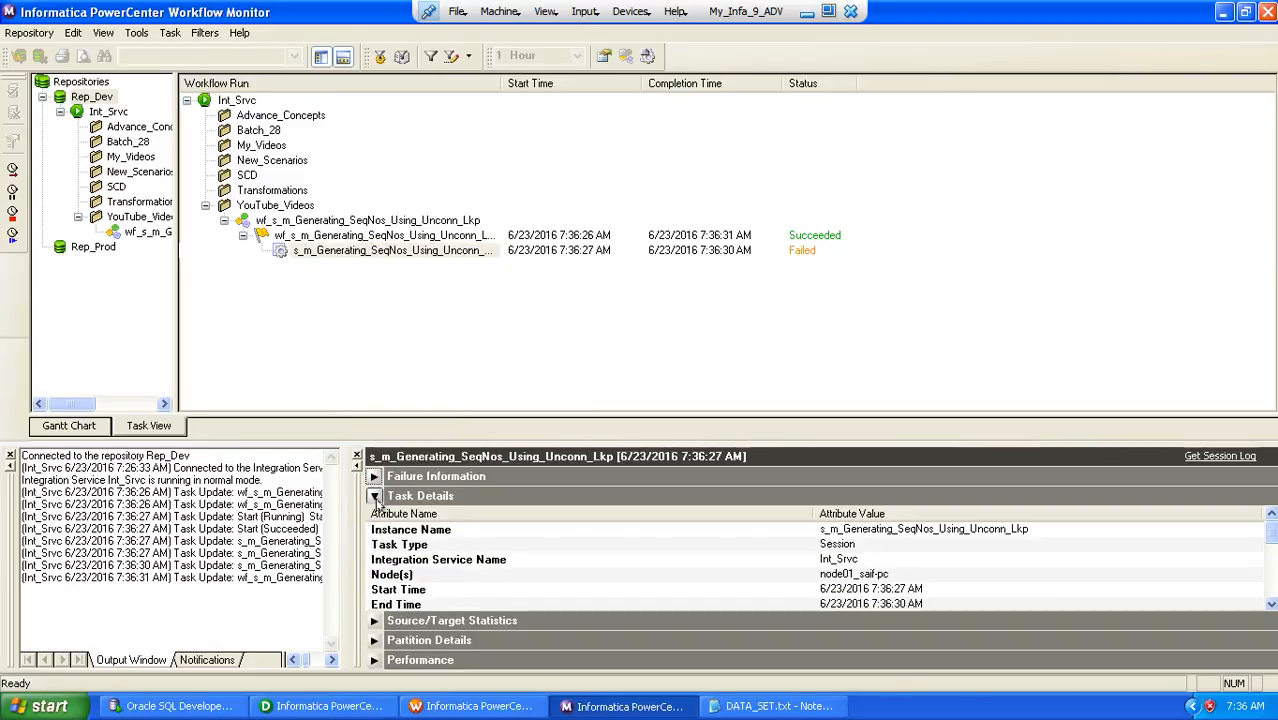
pyautogui.click(375, 496)
# Examine the error entries in the session's log, close the log, and review the first error under the session's failure information
pyautogui.click(327, 252)
pyautogui.rightClick(327, 252)
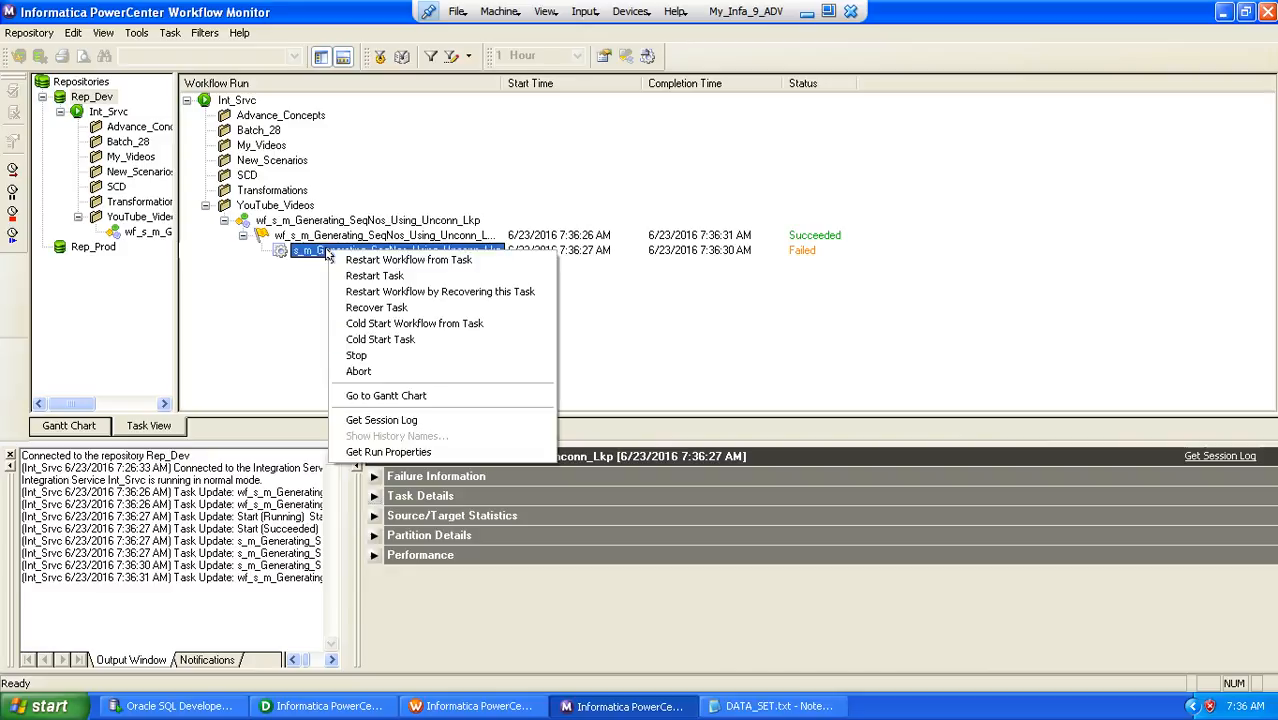
pyautogui.click(377, 418)
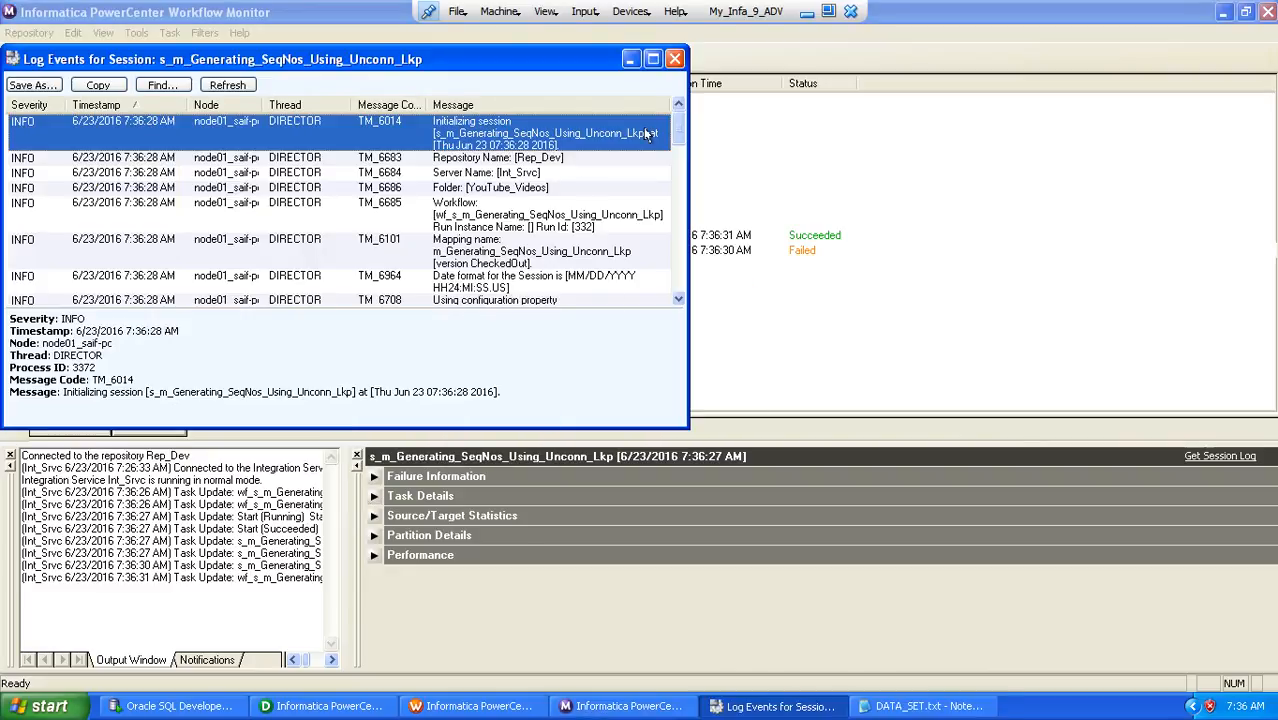
pyautogui.click(652, 59)
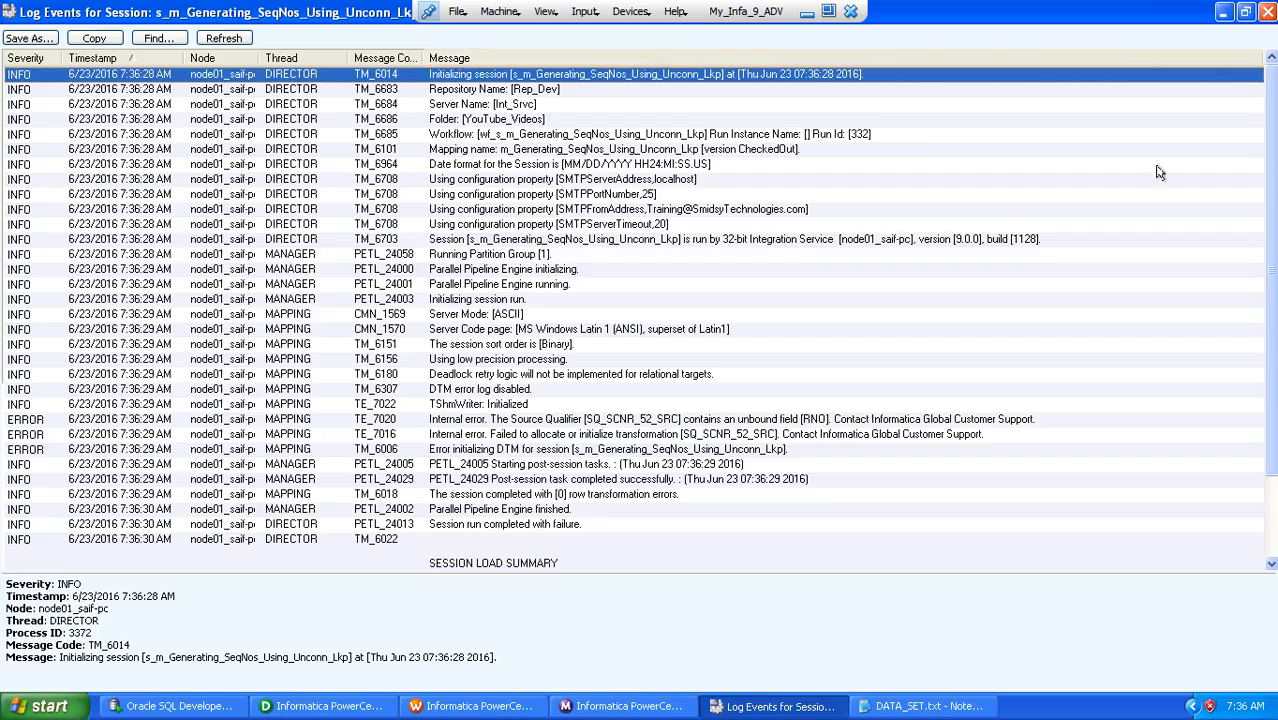
pyautogui.press('e')
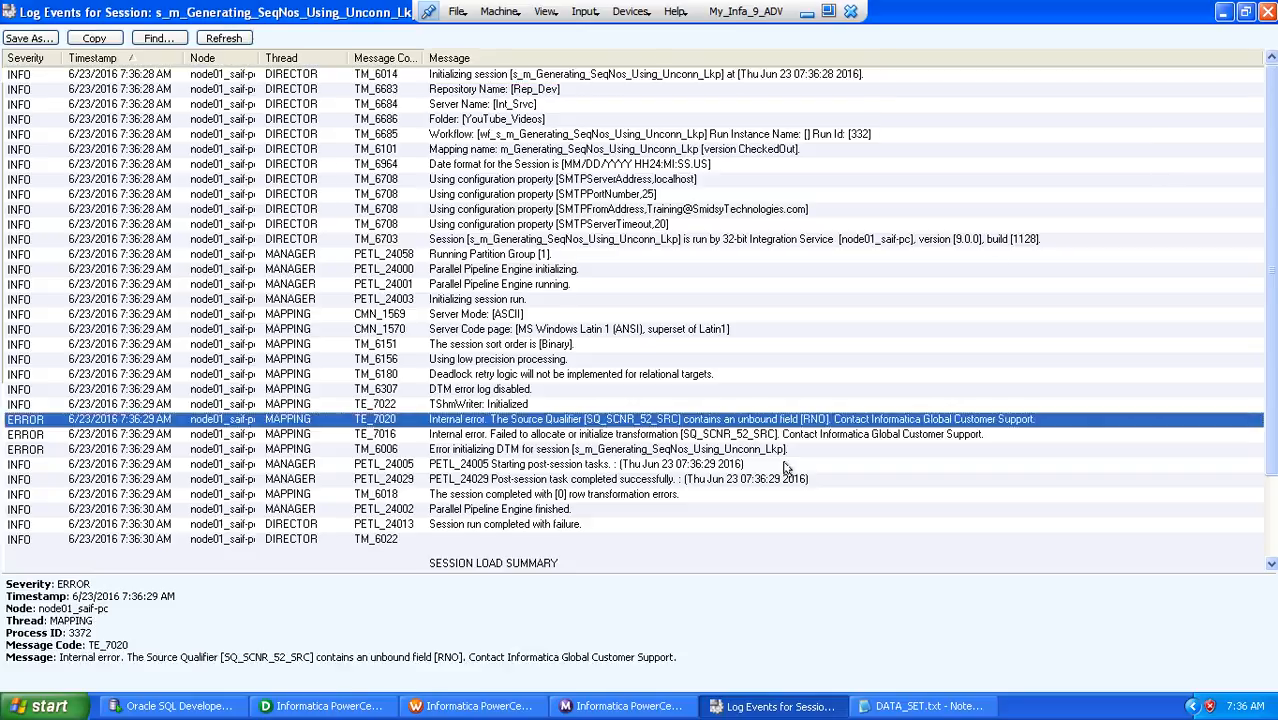
pyautogui.press('Down')
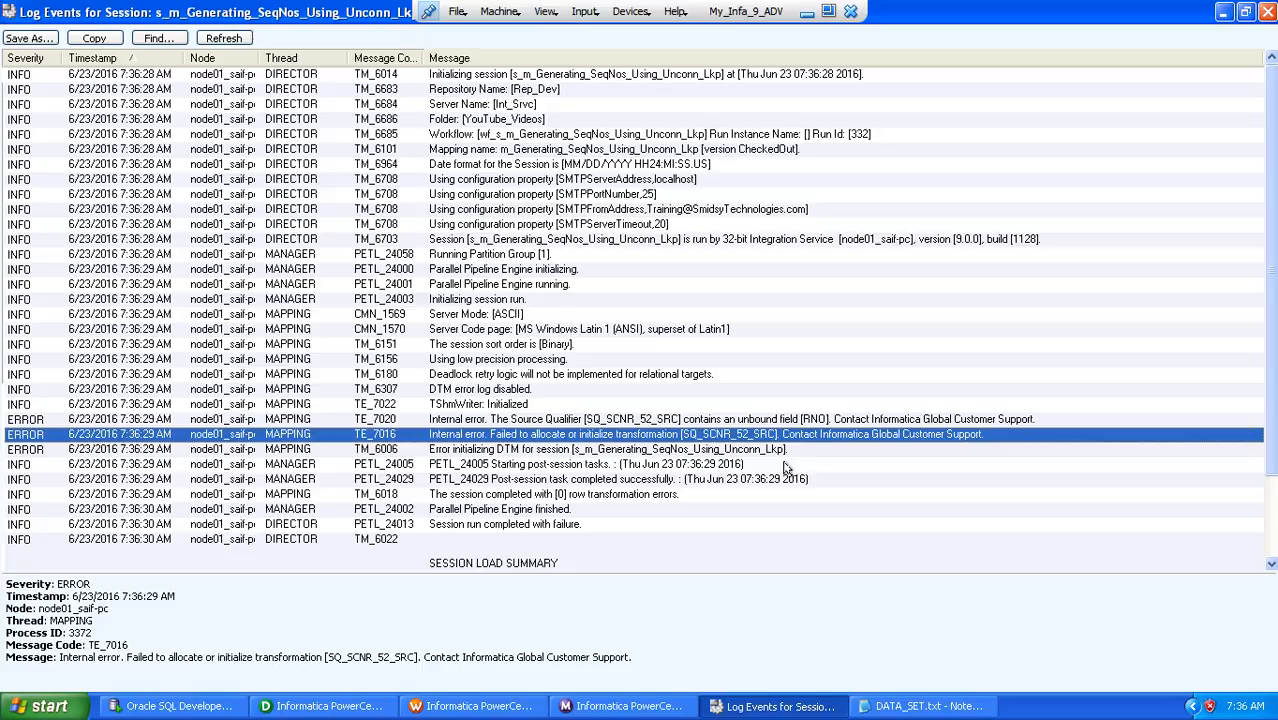
pyautogui.press('Up')
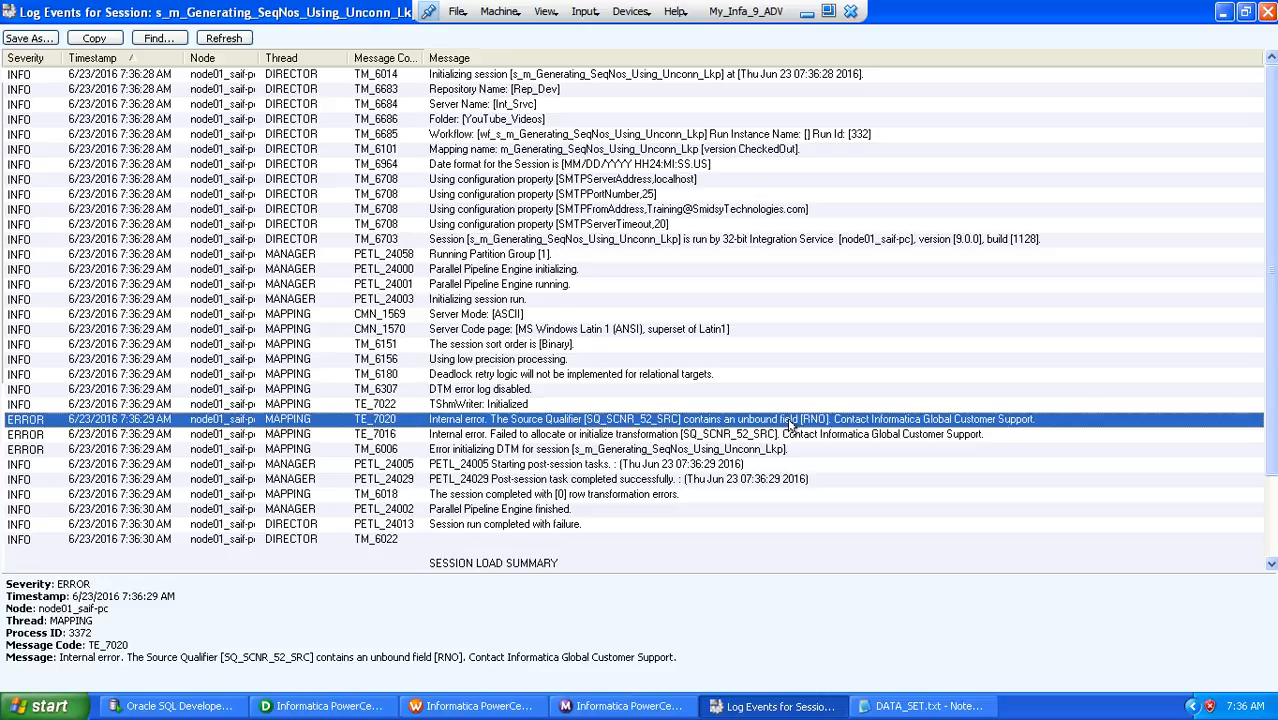
pyautogui.click(1268, 12)
pyautogui.click(375, 477)
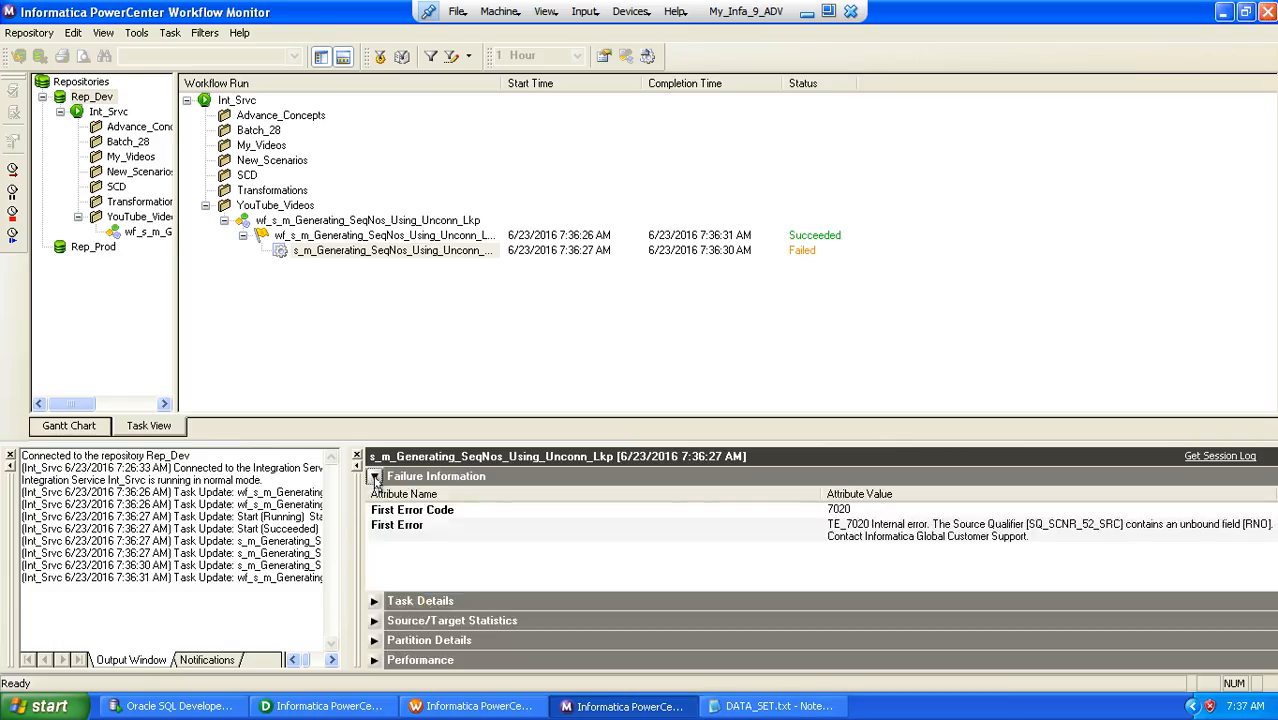
pyautogui.click(968, 540)
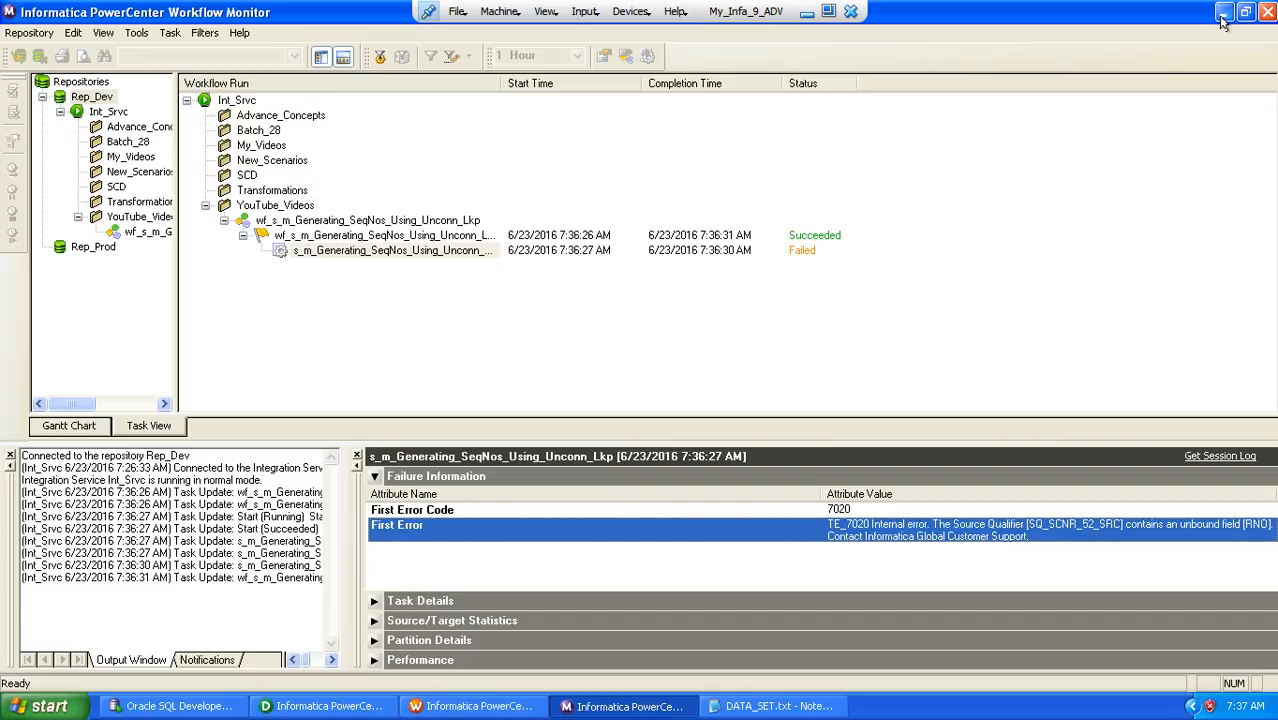
# Switch to PowerCenter Designer, move SQ_SCNR_52_SRC slightly, and lengthen the source definition and source qualifier boxes
pyautogui.click(310, 702)
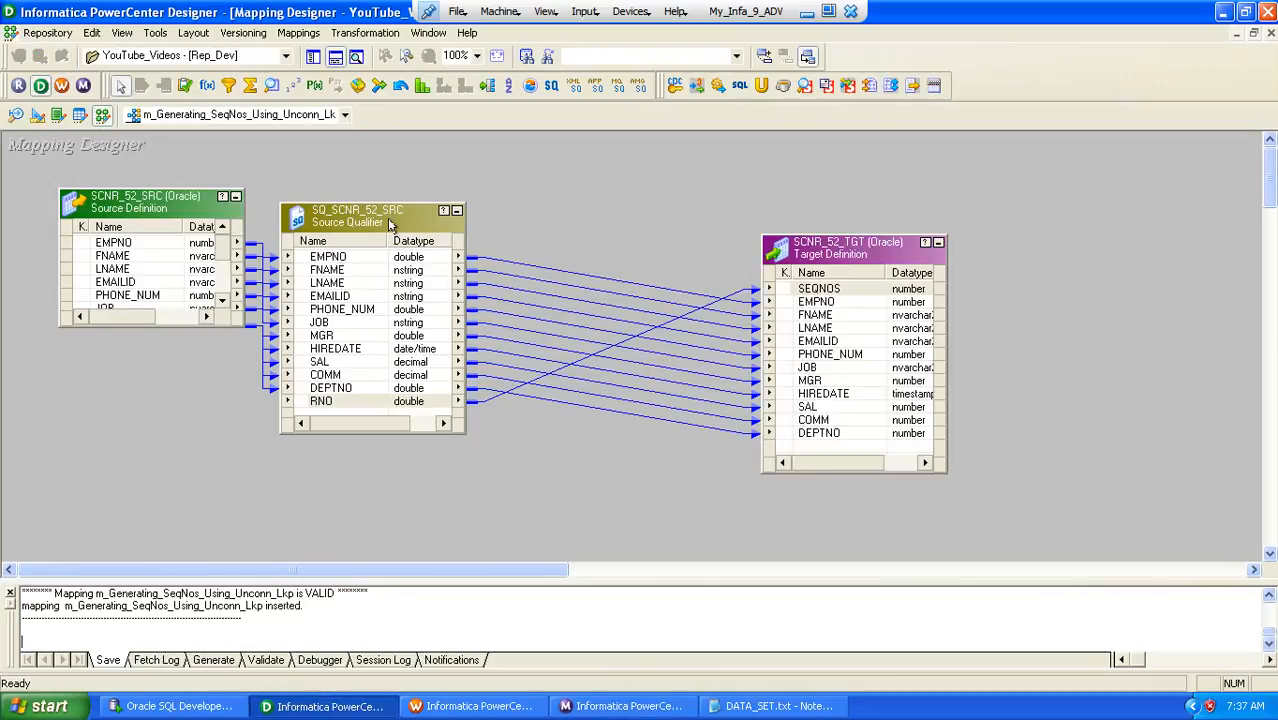
pyautogui.moveTo(390, 225); pyautogui.dragTo(415, 221)
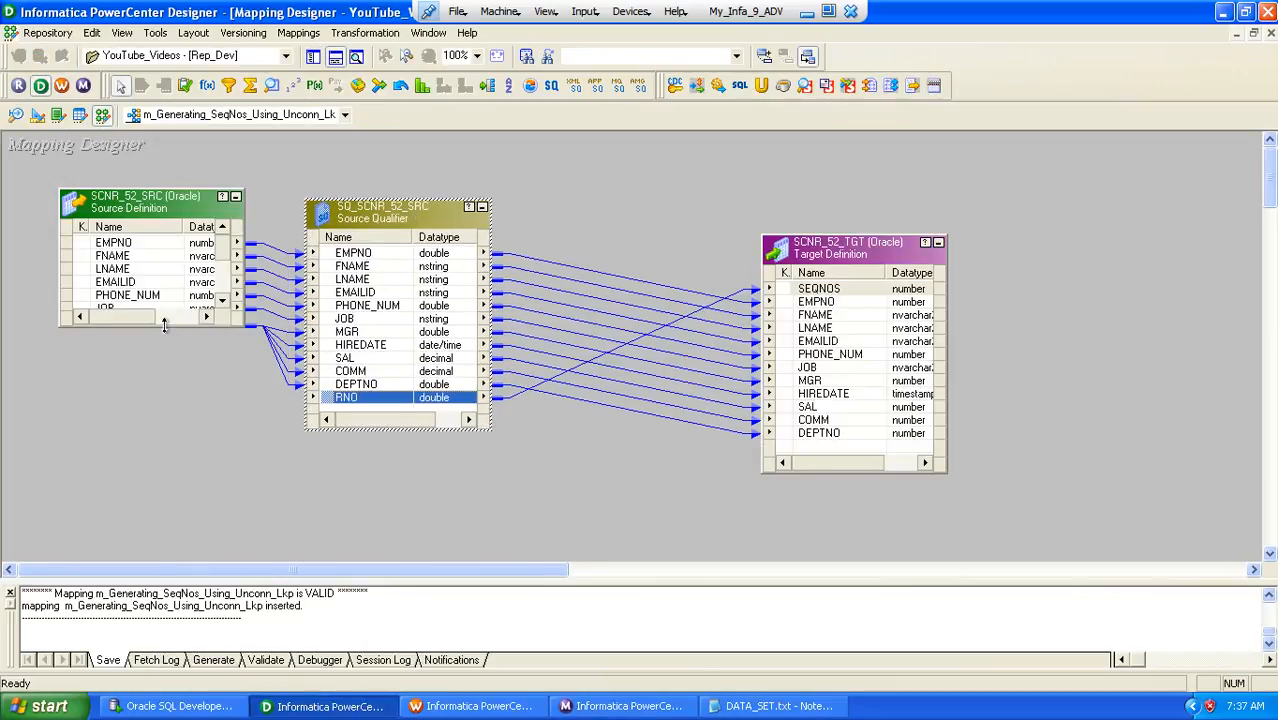
pyautogui.moveTo(165, 327); pyautogui.dragTo(165, 455)
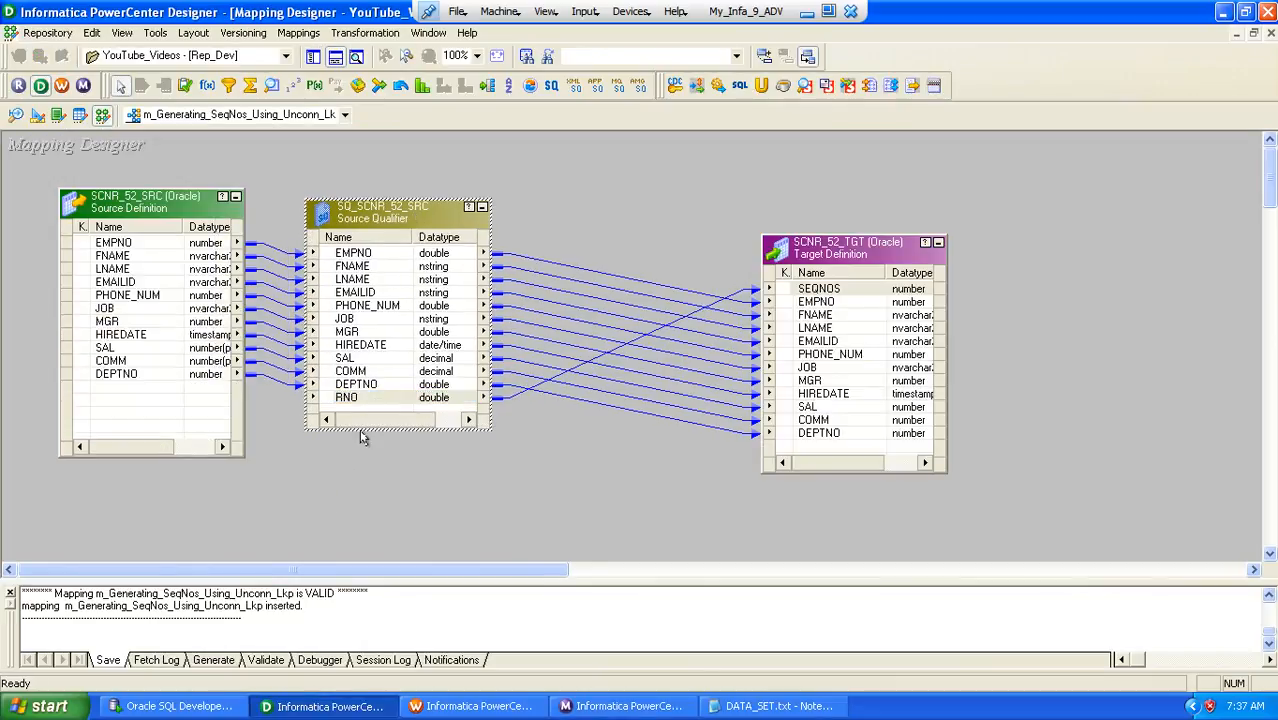
pyautogui.click(447, 433)
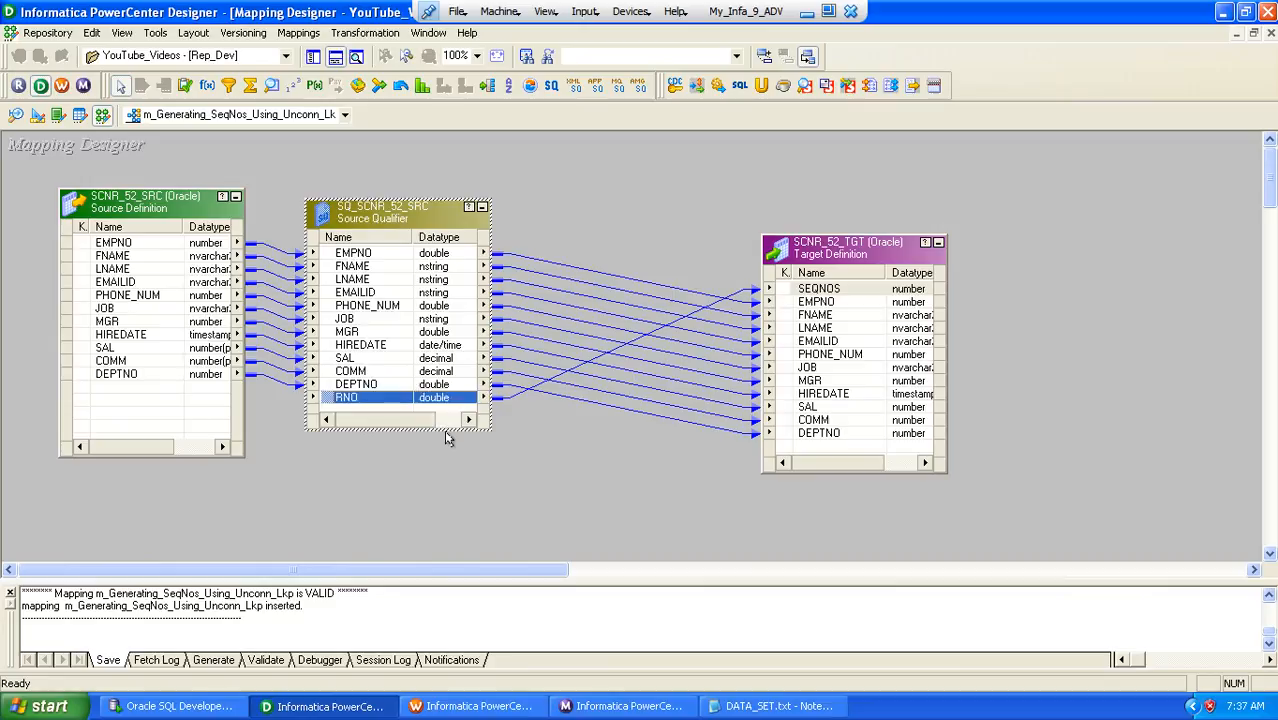
pyautogui.moveTo(446, 427); pyautogui.dragTo(448, 474)
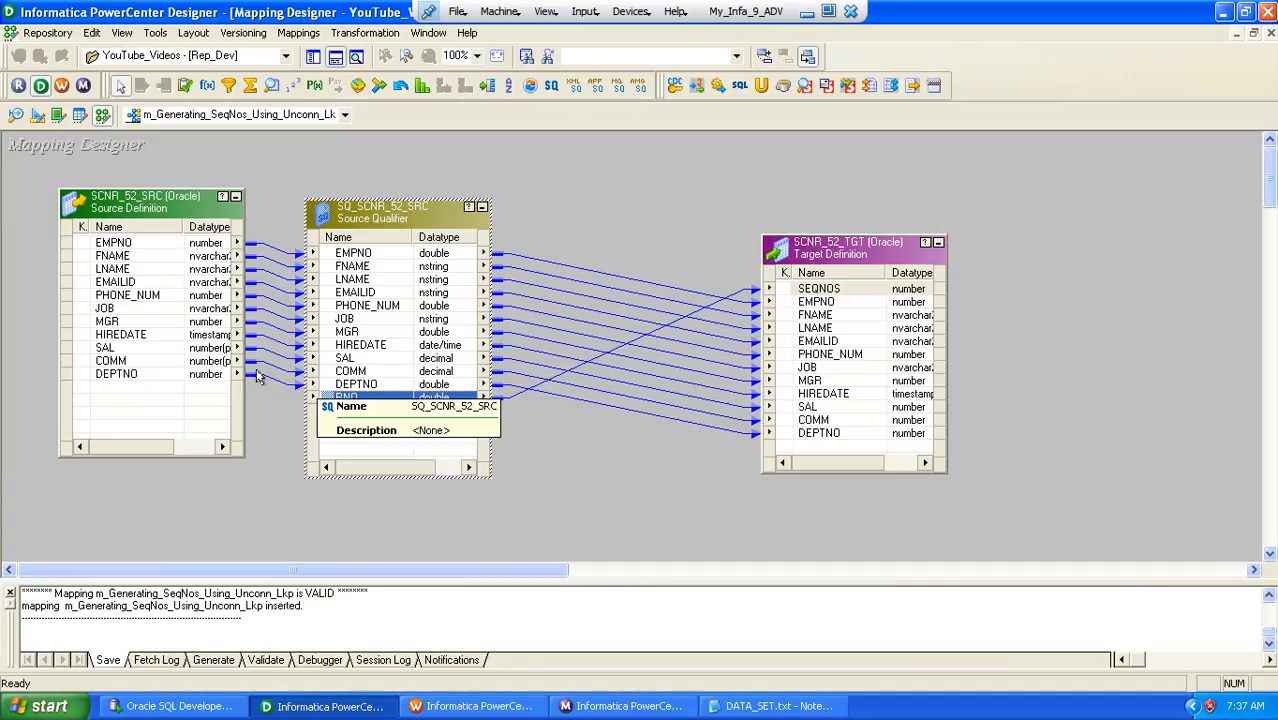
# Link the source definition's EMPNO port to the source qualifier's RNO port and save the mapping
pyautogui.click(110, 243)
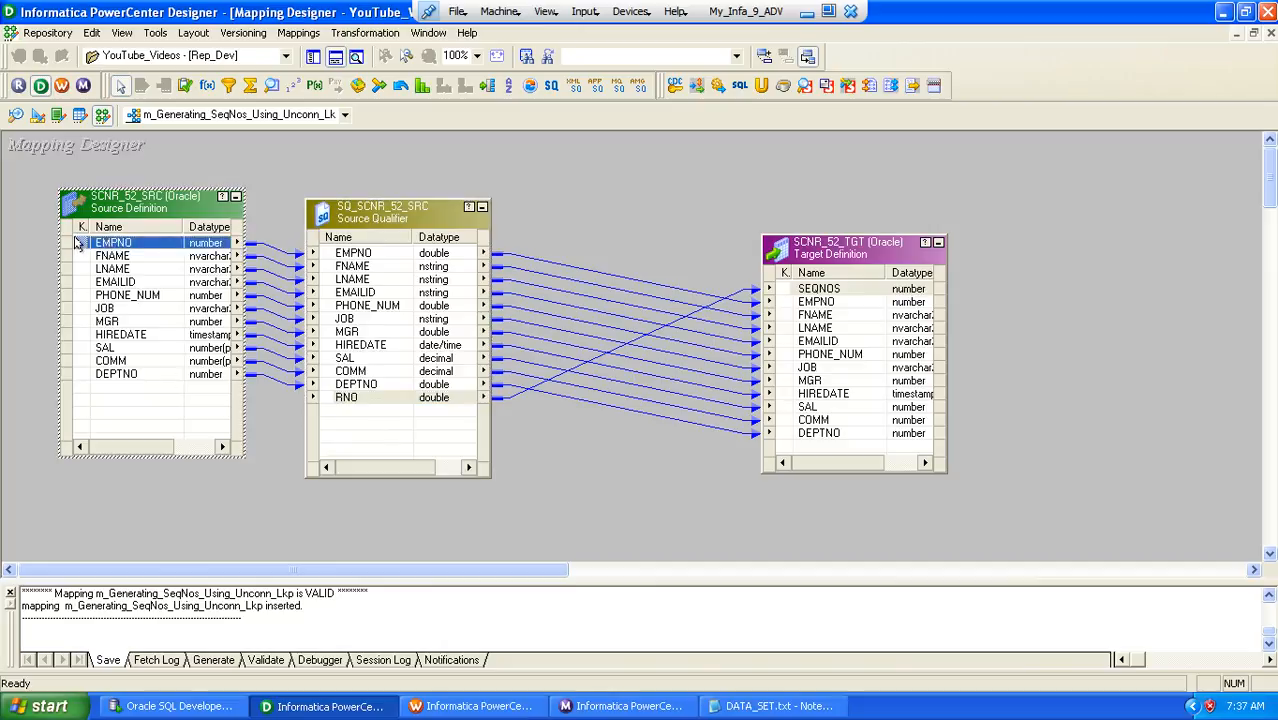
pyautogui.moveTo(77, 244); pyautogui.dragTo(332, 396)
pyautogui.click(561, 461)
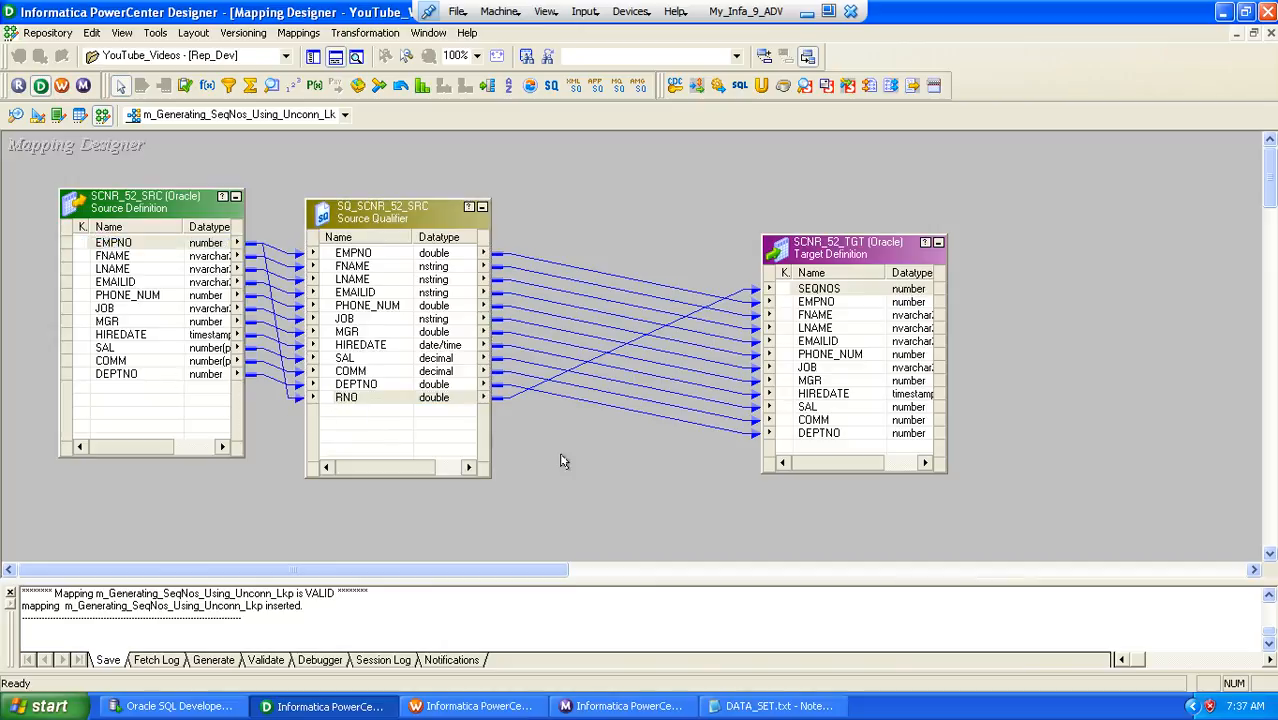
pyautogui.hotkey('ctrl', 's')
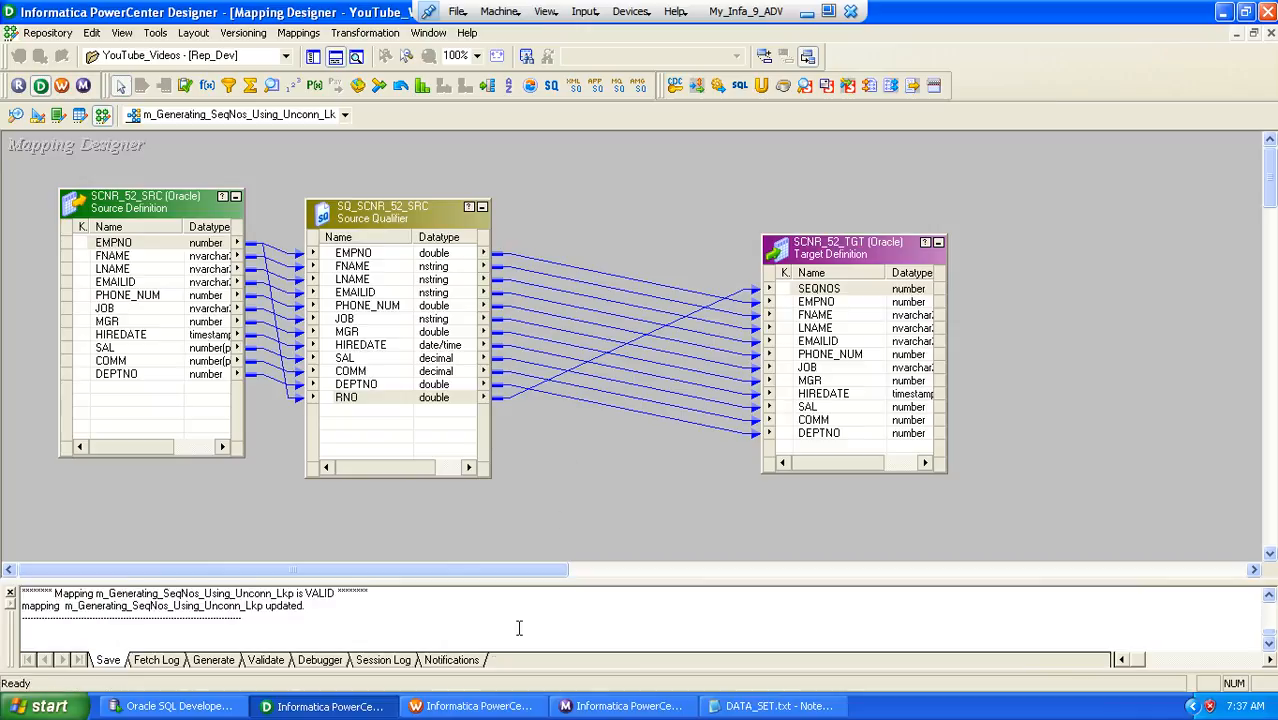
# Switch to Workflow Manager, refresh the mapping for the session task, and save the workflow
pyautogui.click(466, 702)
pyautogui.rightClick(681, 302)
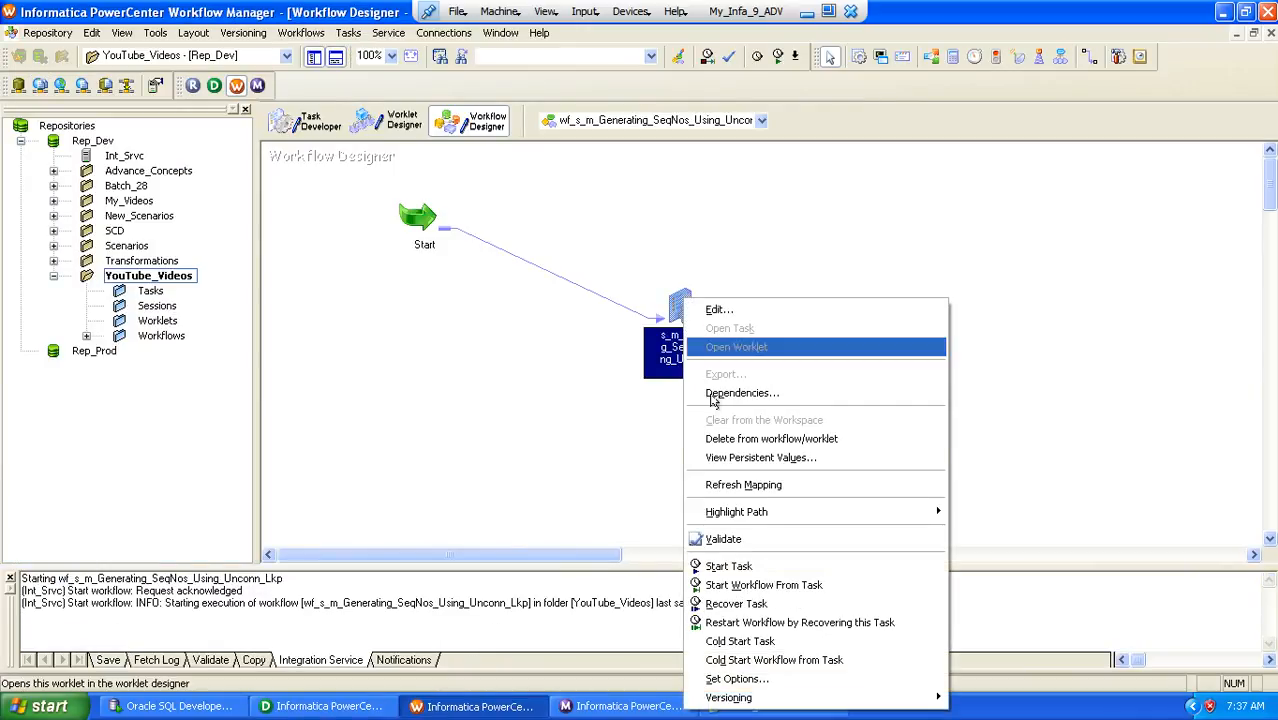
pyautogui.click(743, 484)
pyautogui.hotkey('ctrl', 's')
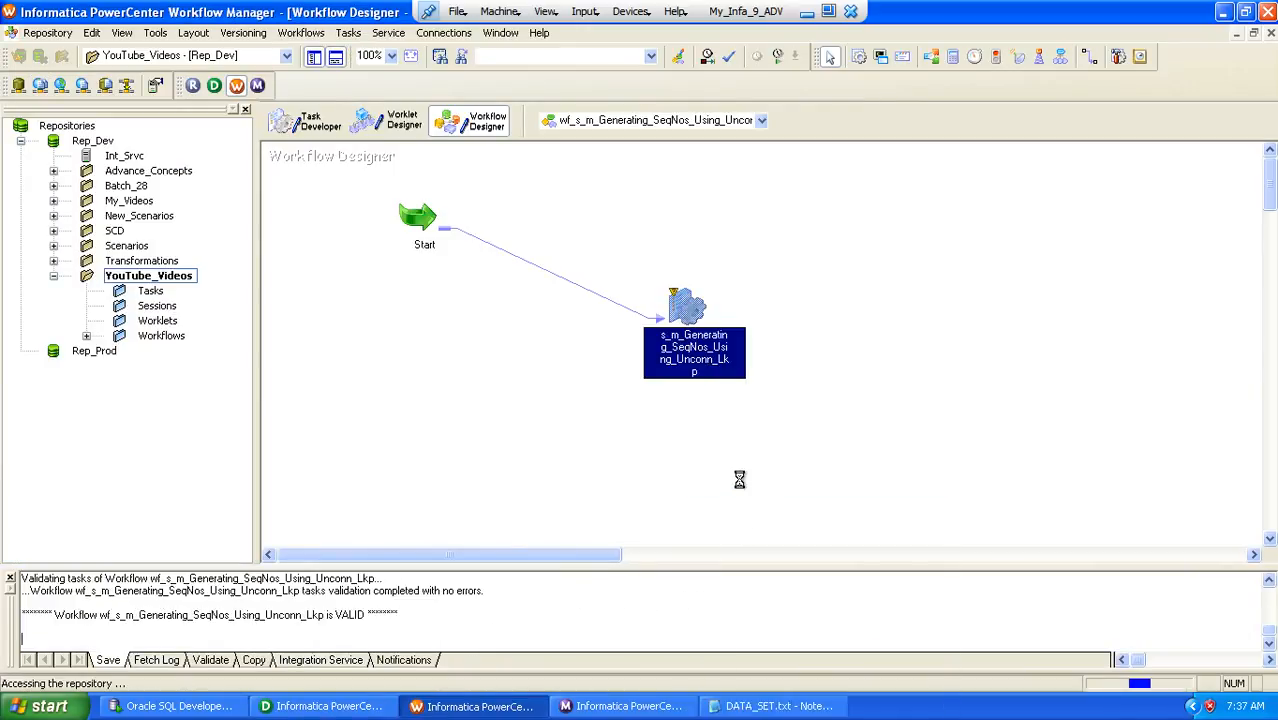
# Start the workflow again and review the new session run's source/target statistics in Workflow Monitor
pyautogui.rightClick(568, 202)
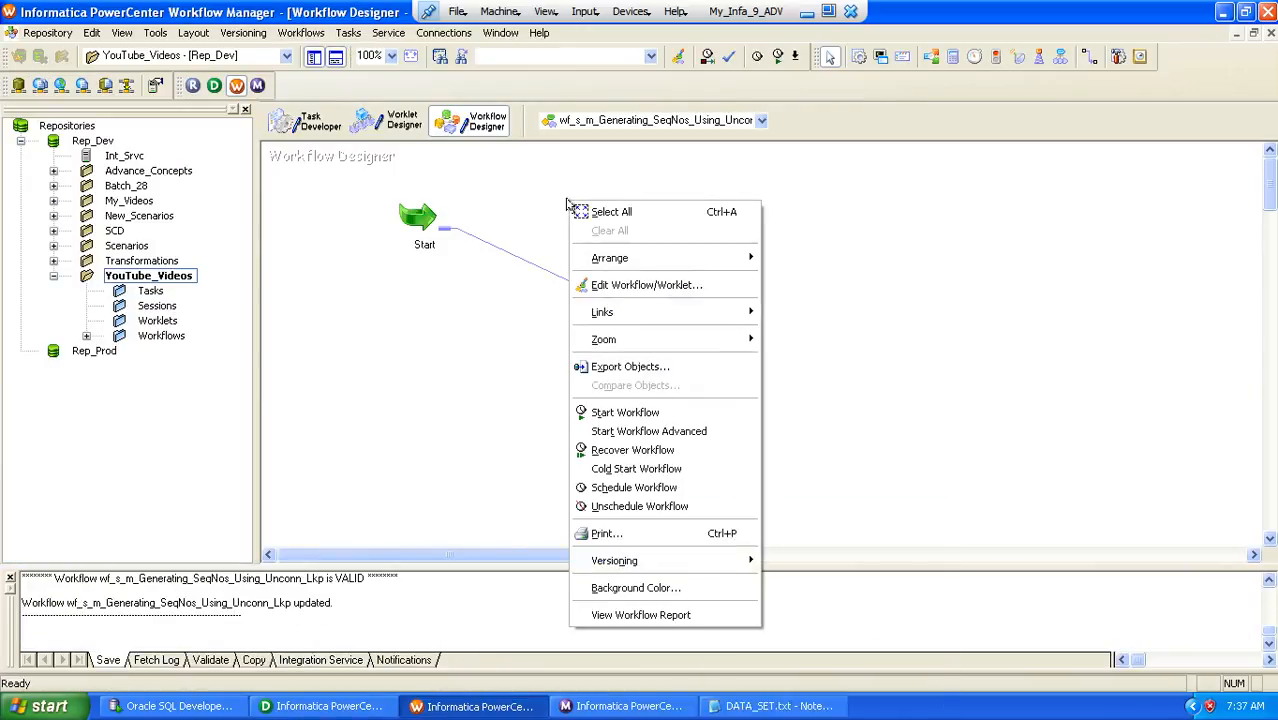
pyautogui.click(617, 413)
pyautogui.click(604, 706)
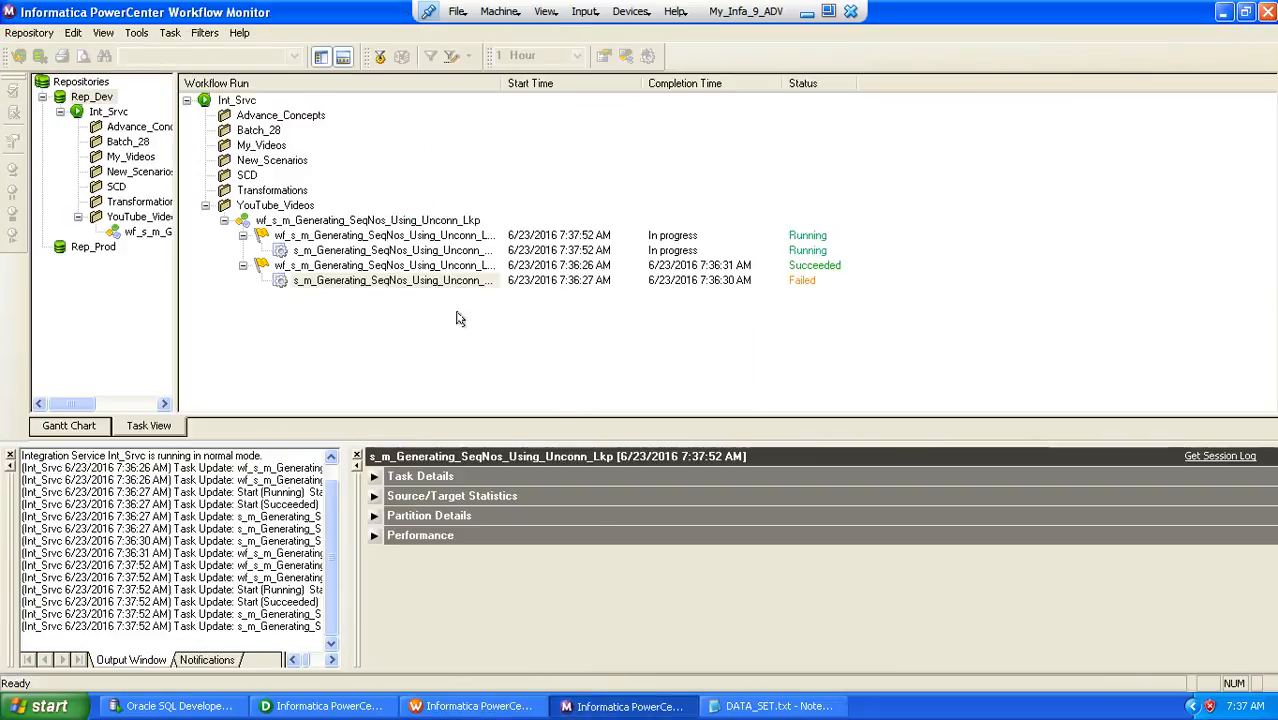
pyautogui.click(371, 251)
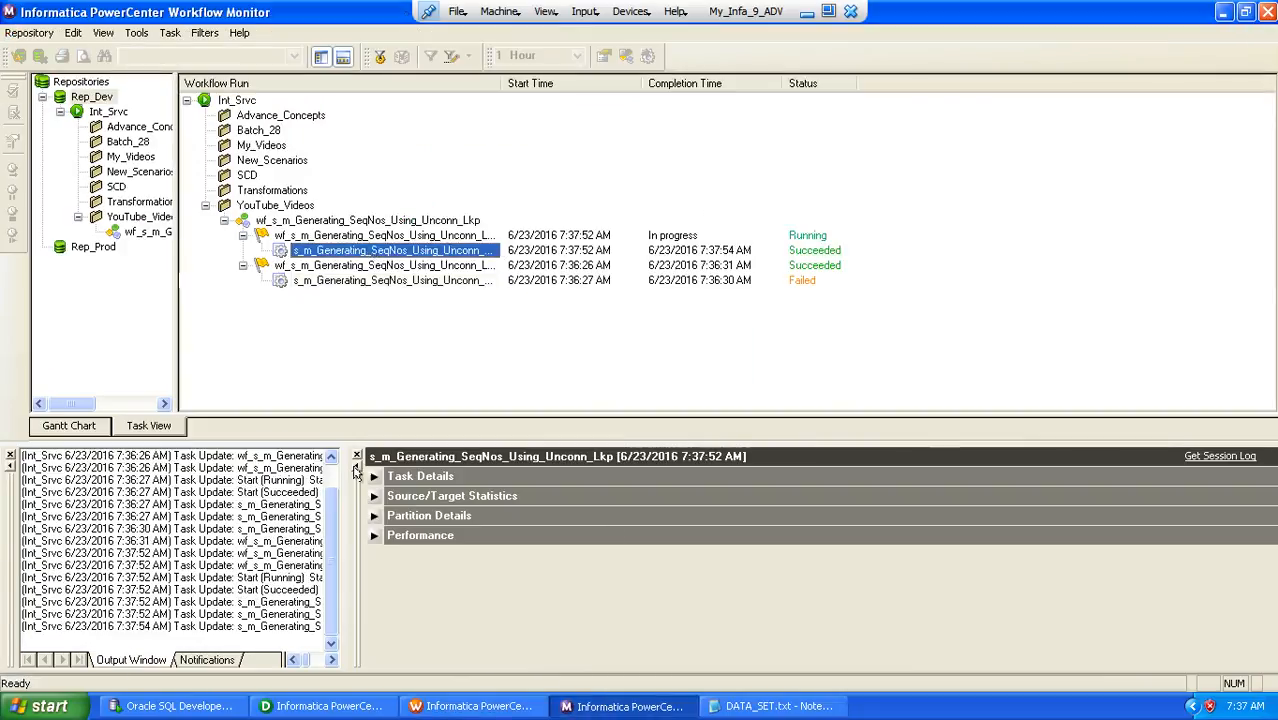
pyautogui.click(372, 496)
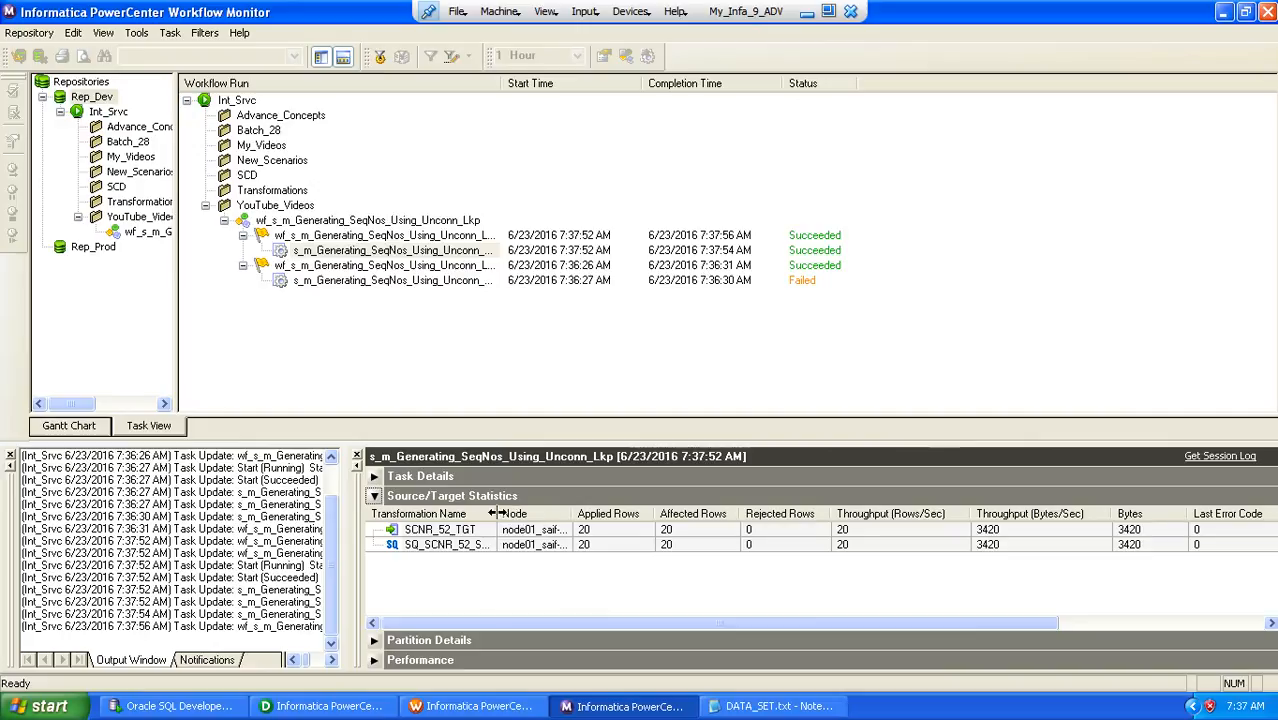
# Widen the Transformation Name column, switch to Oracle SQL Developer, and run the SELECT query on SCNR_52_TGT
pyautogui.moveTo(499, 513); pyautogui.dragTo(596, 513)
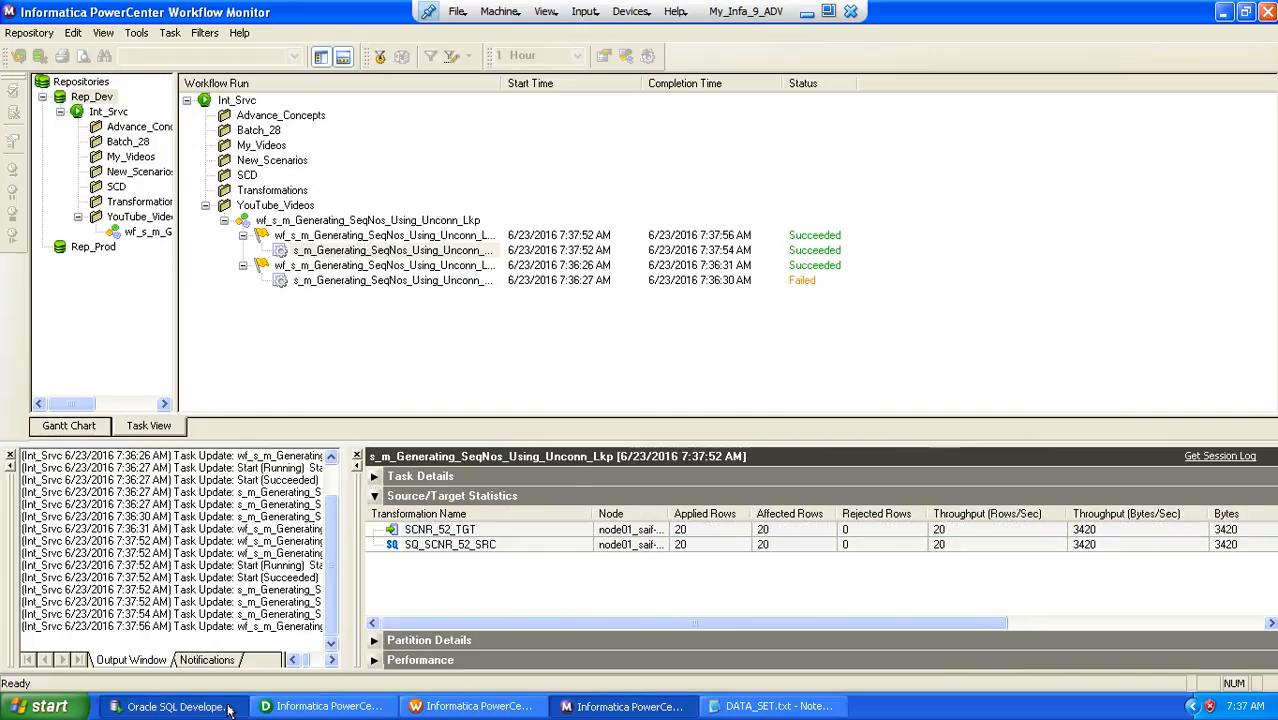
pyautogui.click(172, 706)
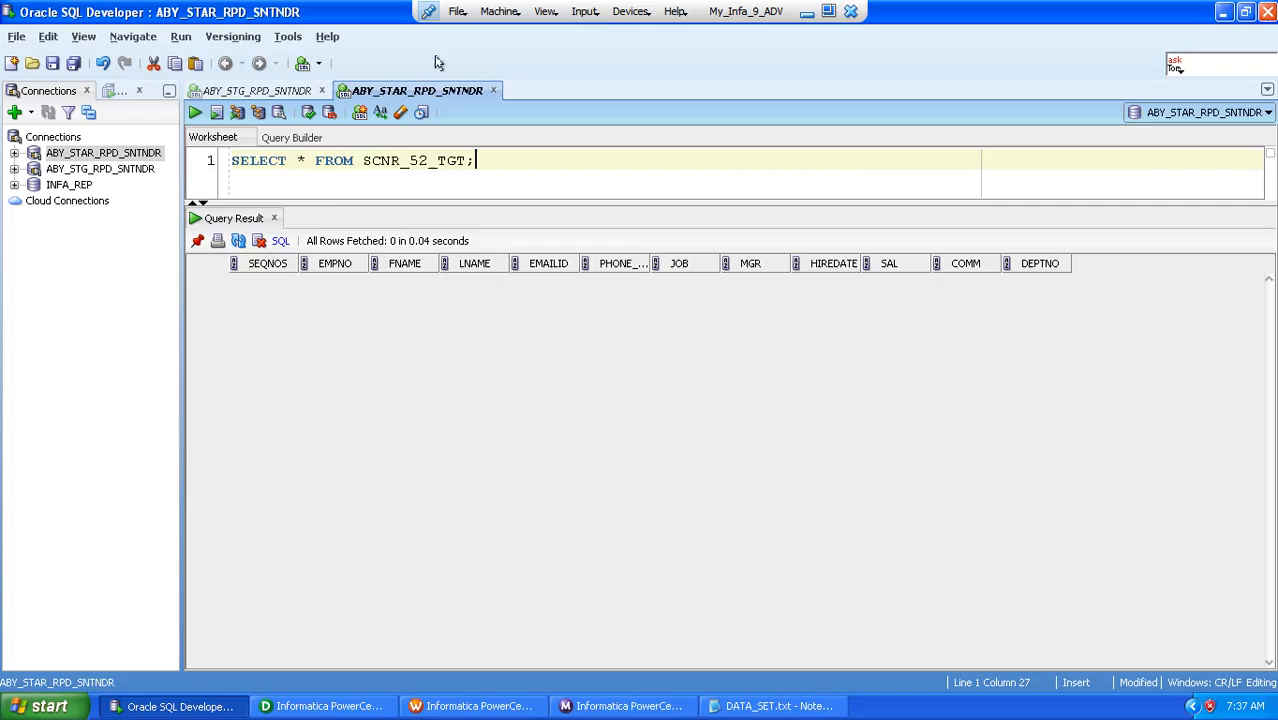
pyautogui.click(195, 112)
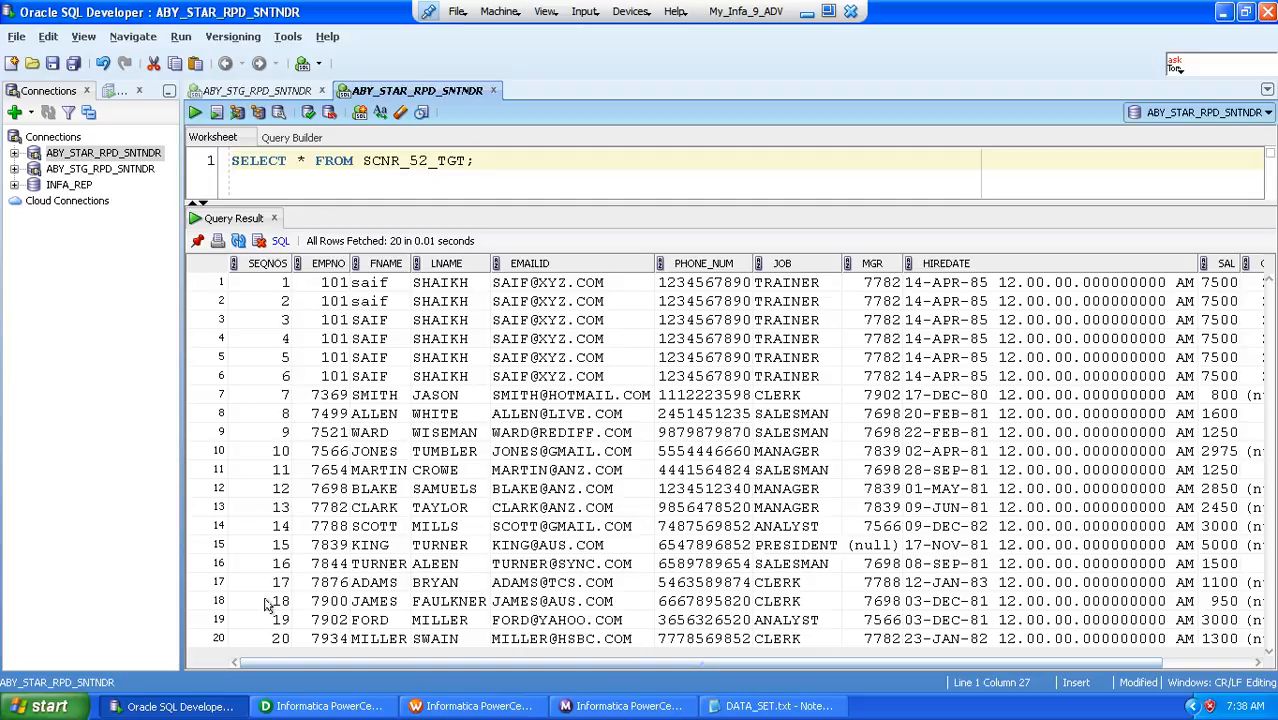
# Switch to Workflow Monitor, restart the session task from its latest run, and select the new session run
pyautogui.click(615, 706)
pyautogui.click(386, 252)
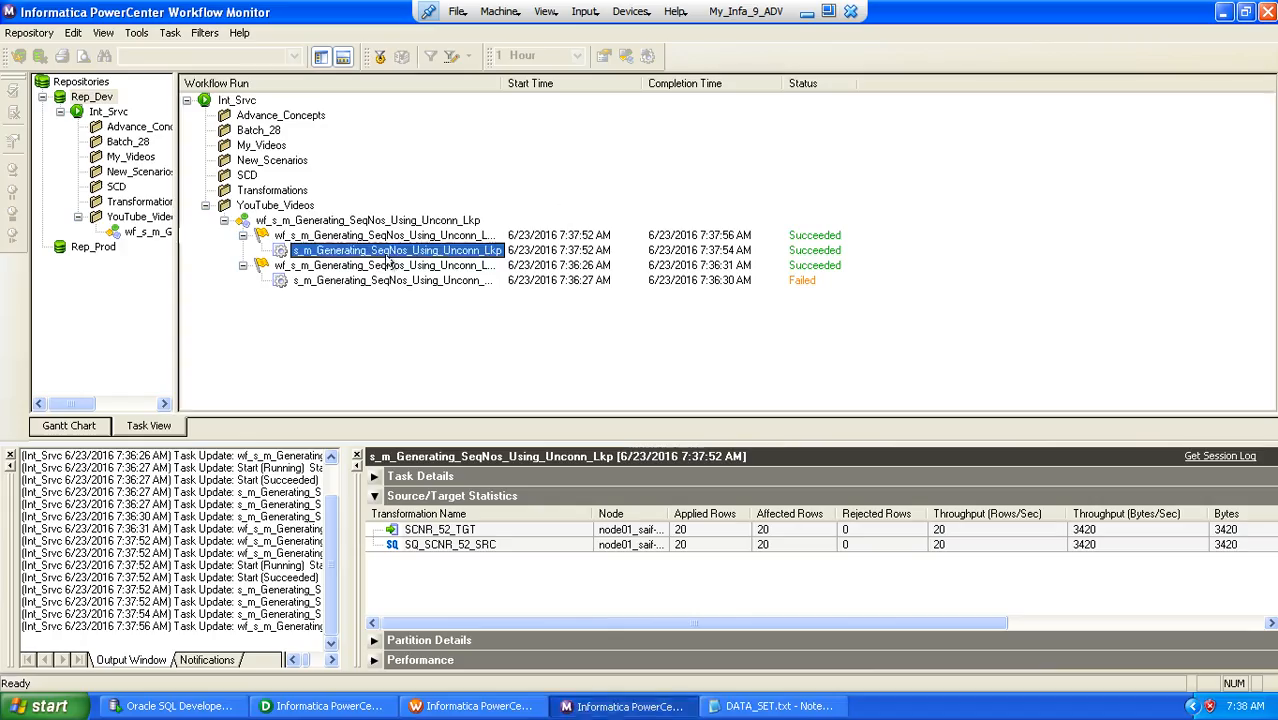
pyautogui.rightClick(374, 255)
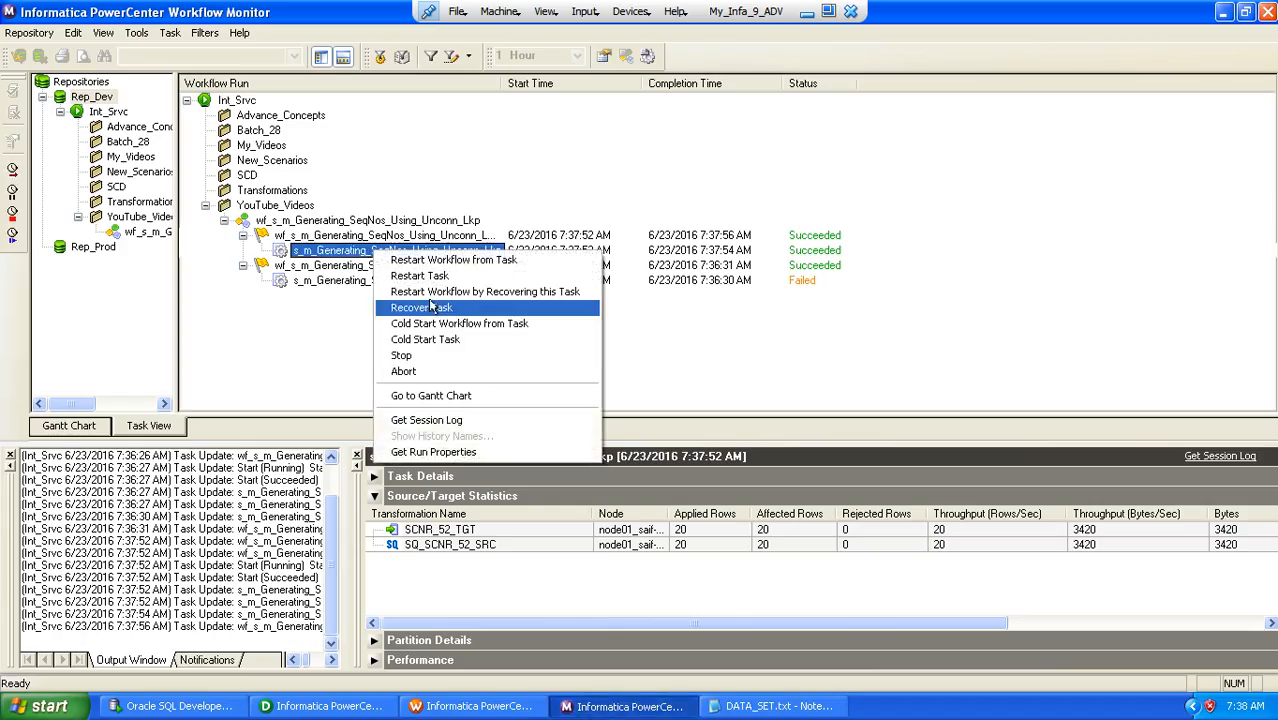
pyautogui.click(425, 276)
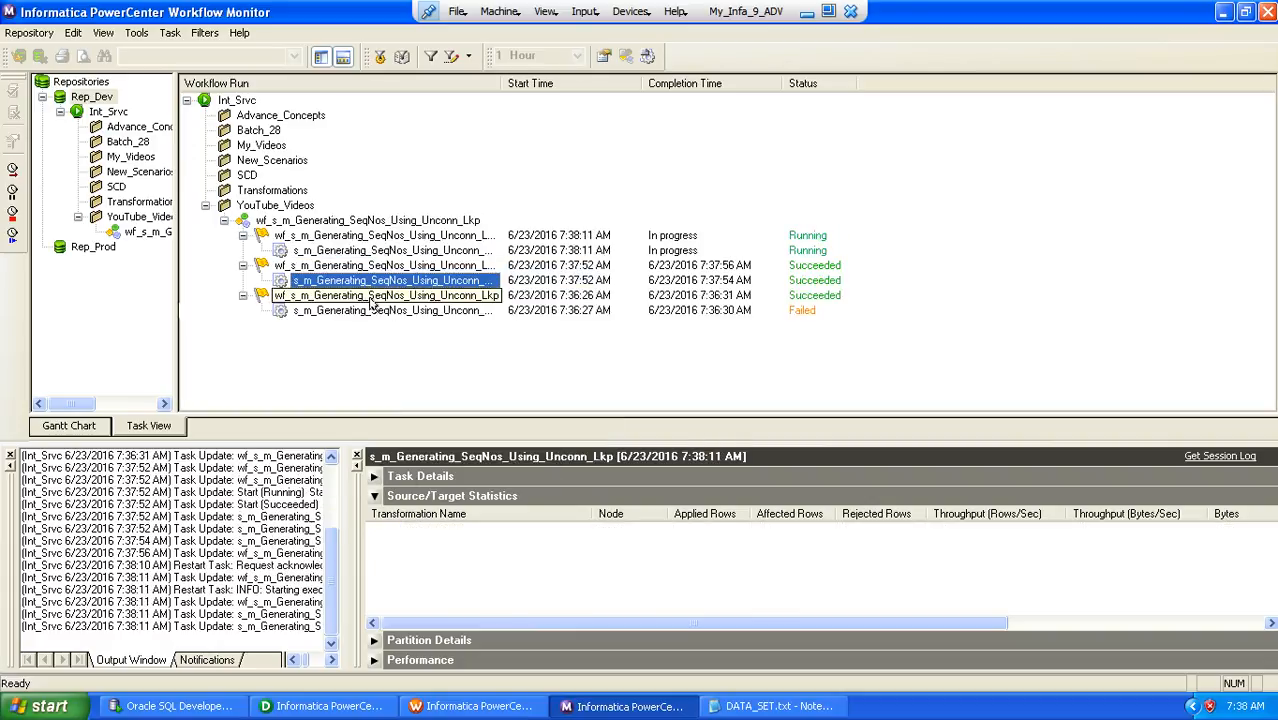
pyautogui.click(360, 252)
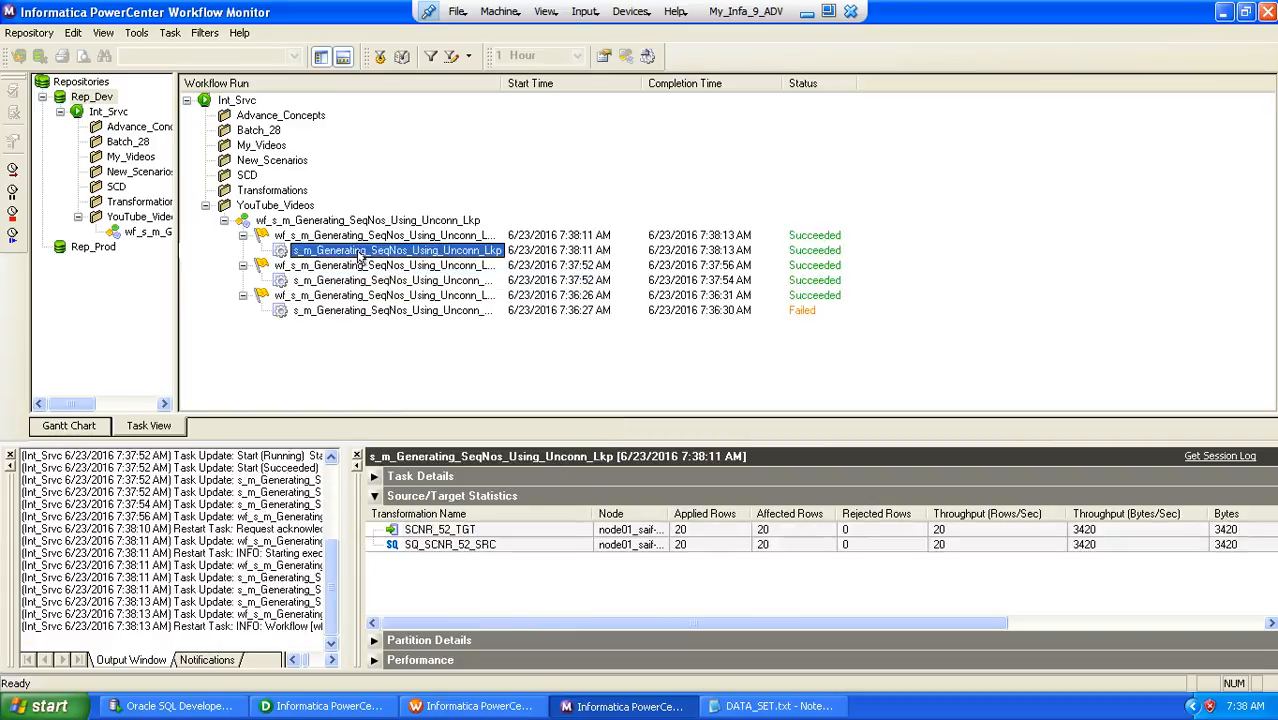
# Switch to SQL Developer, rerun the SCNR_52_TGT query, and examine the SEQNOS values, selecting those in rows 21 to 40
pyautogui.click(180, 707)
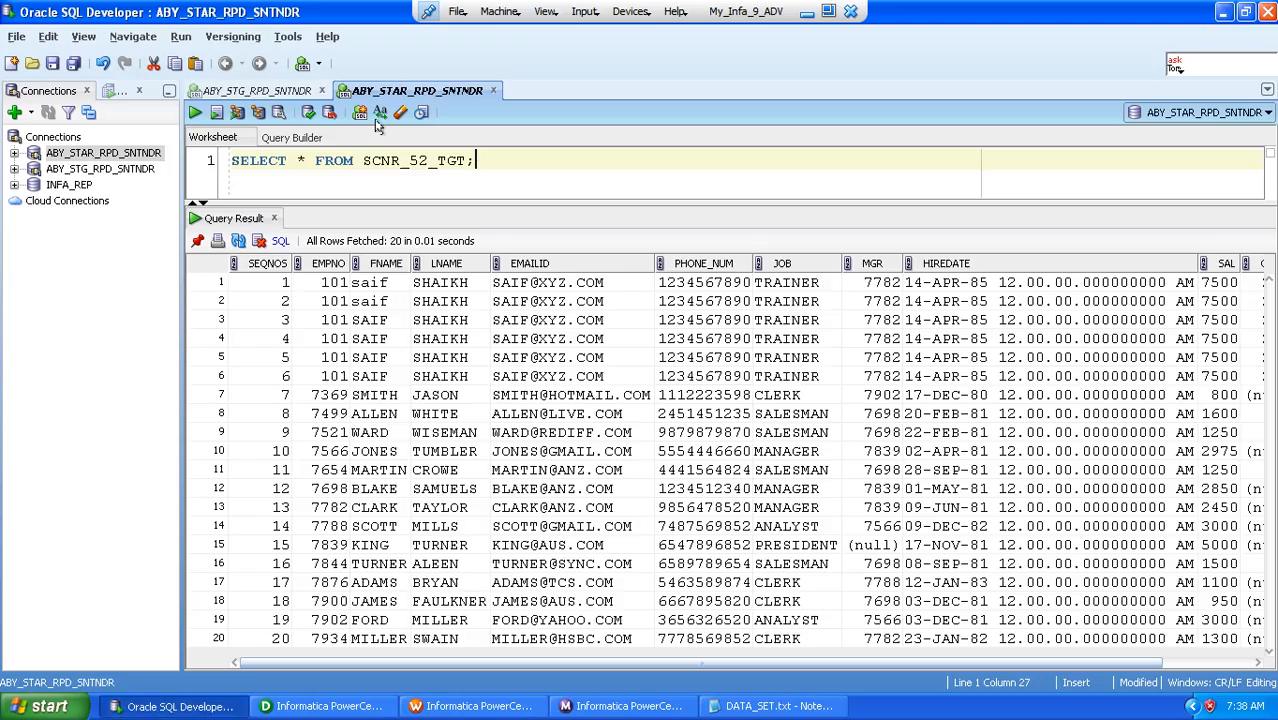
pyautogui.click(194, 114)
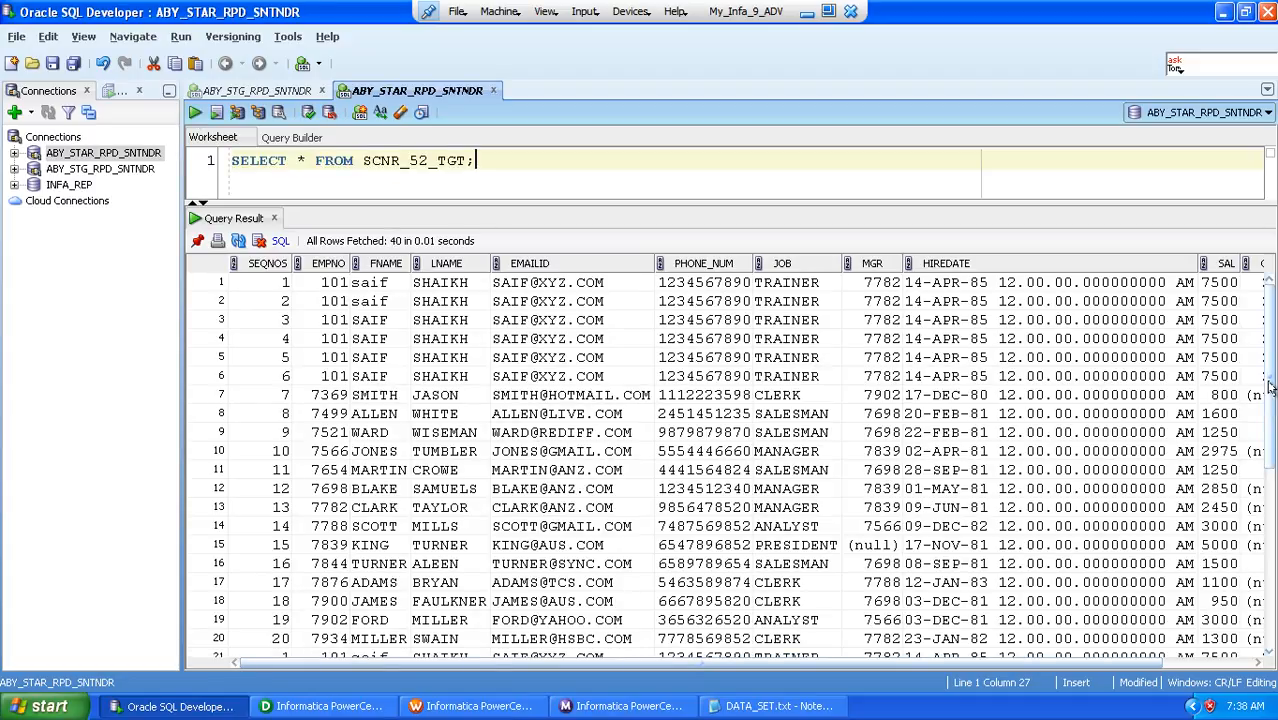
pyautogui.moveTo(1270, 385); pyautogui.dragTo(1274, 593)
pyautogui.scroll(1, 1274, 585)
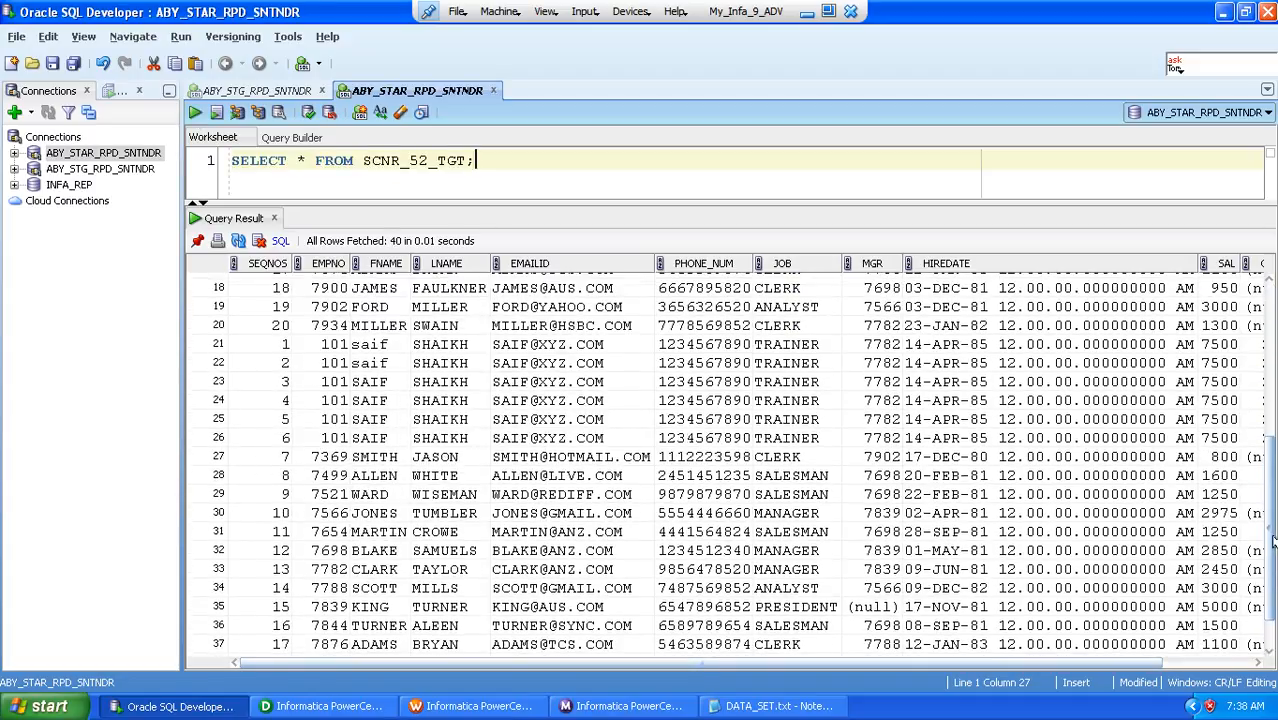
pyautogui.click(278, 345)
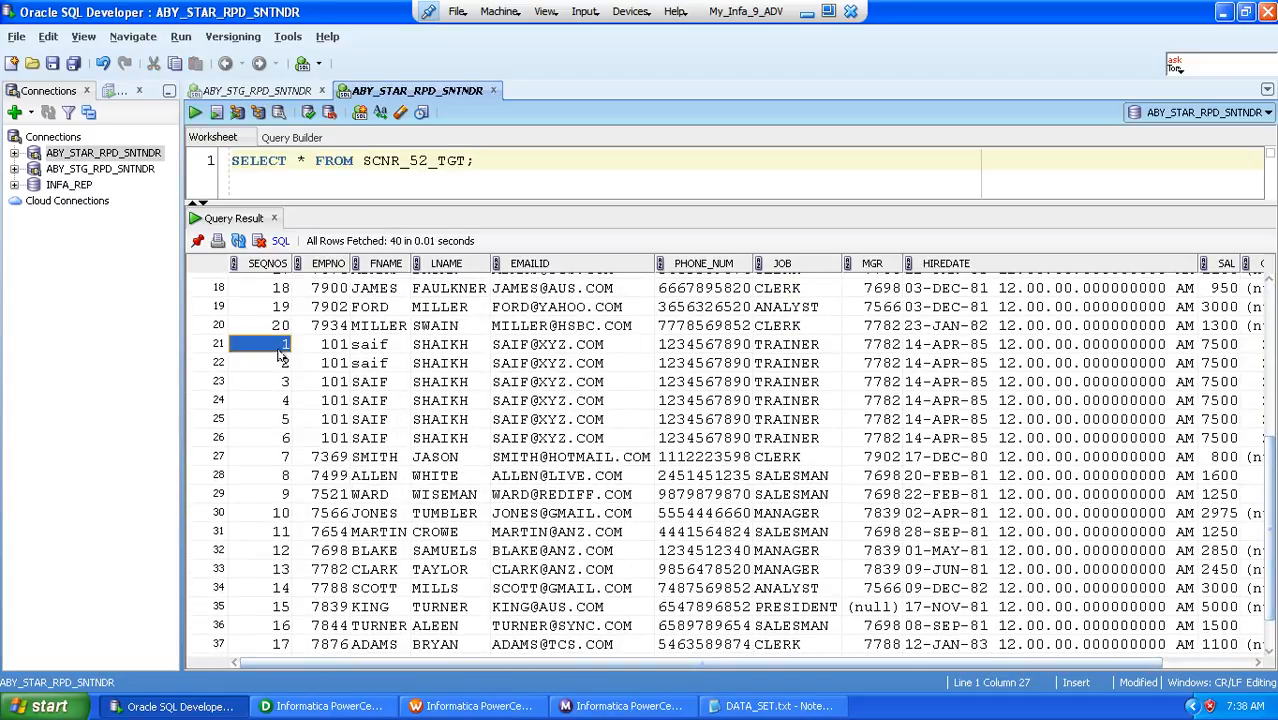
pyautogui.hotkey('shift', 'Down')
pyautogui.hotkey('shift', 'Down')
pyautogui.hotkey('shift', 'Down')
pyautogui.hotkey('shift', 'Down')
pyautogui.hotkey('shift', 'Down')
pyautogui.hotkey('shift', 'Down')
pyautogui.hotkey('shift', 'Down')
pyautogui.hotkey('shift', 'Down')
pyautogui.hotkey('shift', 'Down')
pyautogui.hotkey('shift', 'Down')
pyautogui.hotkey('shift', 'Down')
pyautogui.hotkey('shift', 'Down')
pyautogui.hotkey('shift', 'Down')
pyautogui.hotkey('shift', 'Down')
pyautogui.hotkey('shift', 'Down')
pyautogui.hotkey('shift', 'Down')
pyautogui.hotkey('shift', 'Down')
pyautogui.hotkey('shift', 'Down')
pyautogui.hotkey('shift', 'Down')
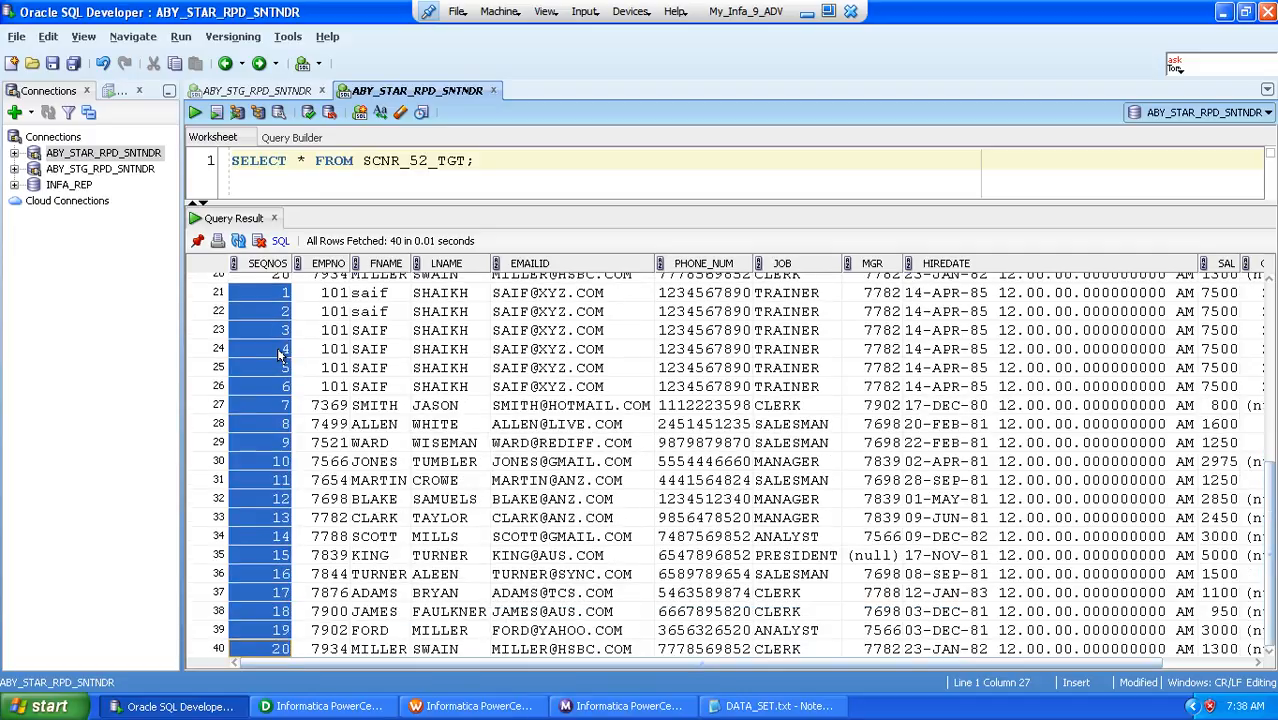
pyautogui.moveTo(1268, 476); pyautogui.dragTo(1270, 288)
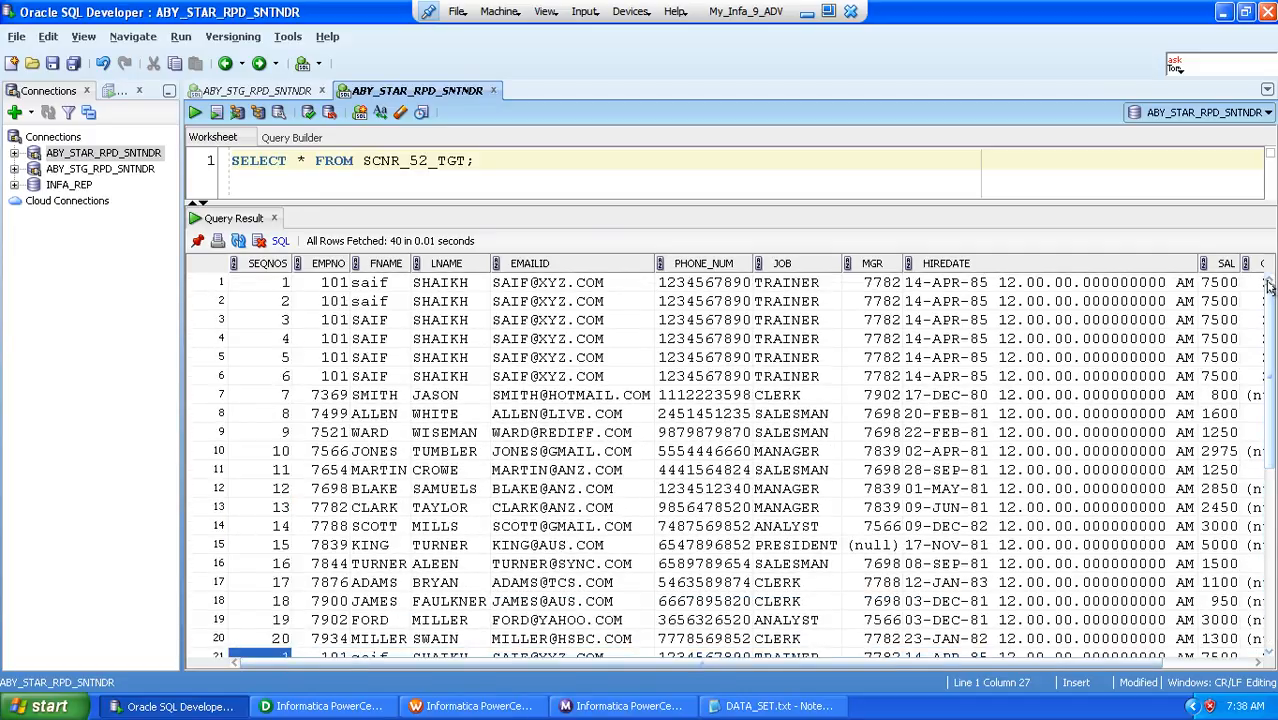
# Add and run TRUNCATE TABLE SCNR_52_TGT; below the SELECT statement, and query the table again
pyautogui.doubleClick(404, 160)
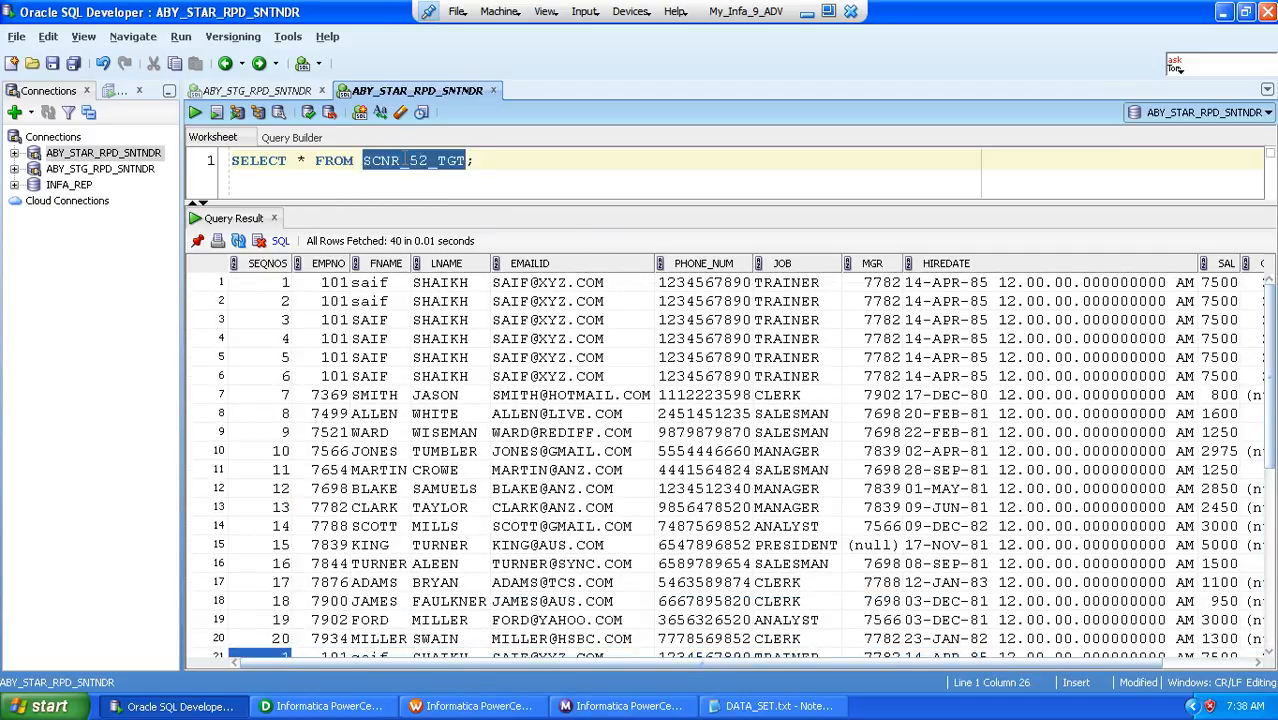
pyautogui.click(496, 160)
pyautogui.press('Return')
pyautogui.write('TRU')
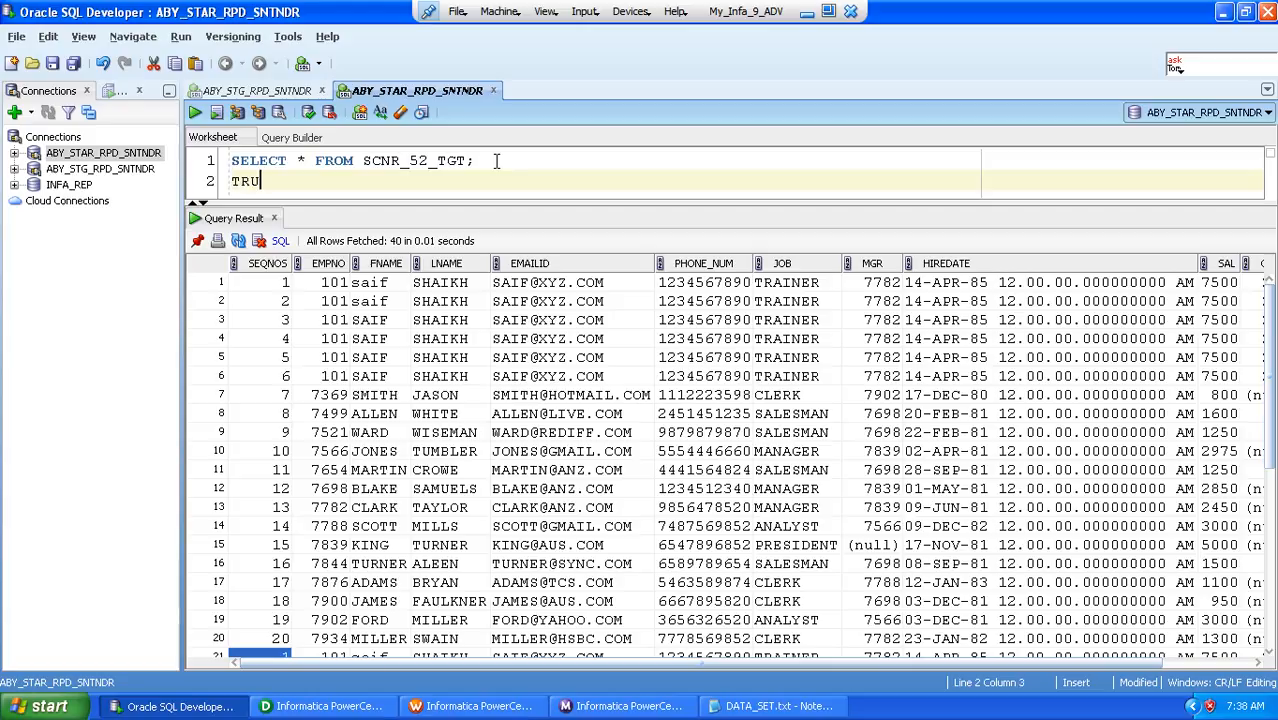
pyautogui.write('NCATE TABLE SCNR_52_TGT;')
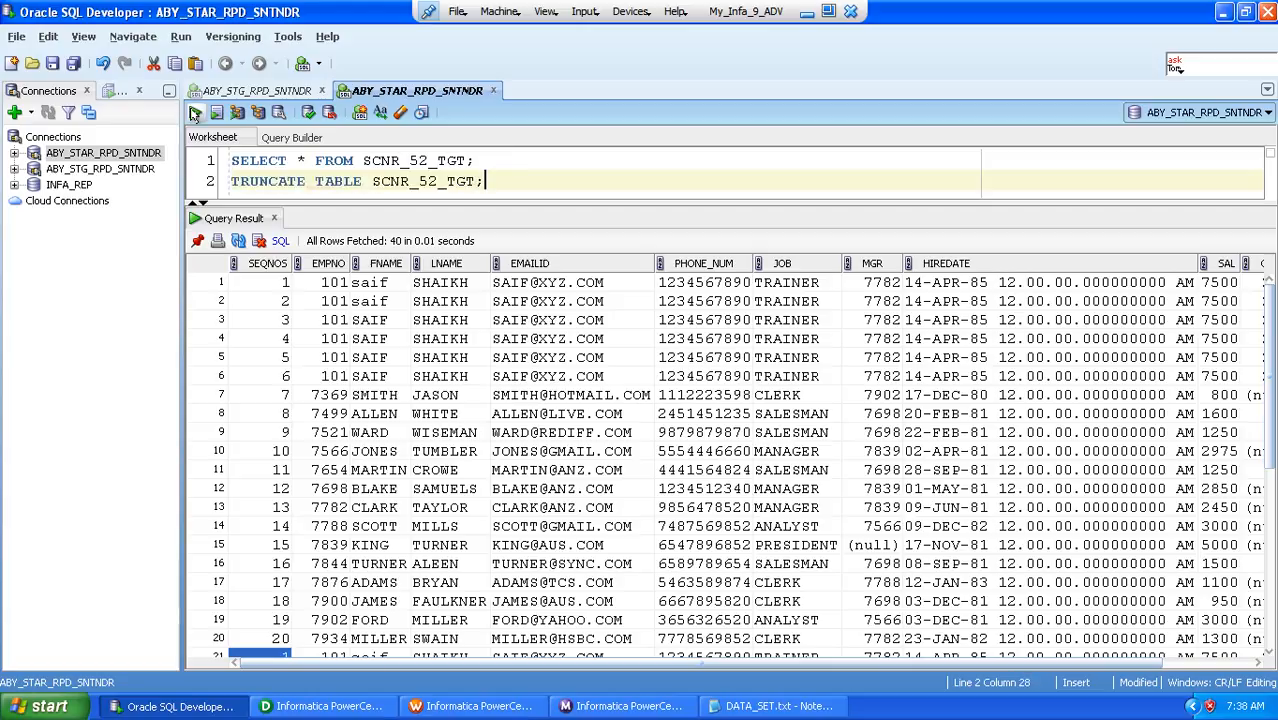
pyautogui.hotkey('ctrl', 'Return')
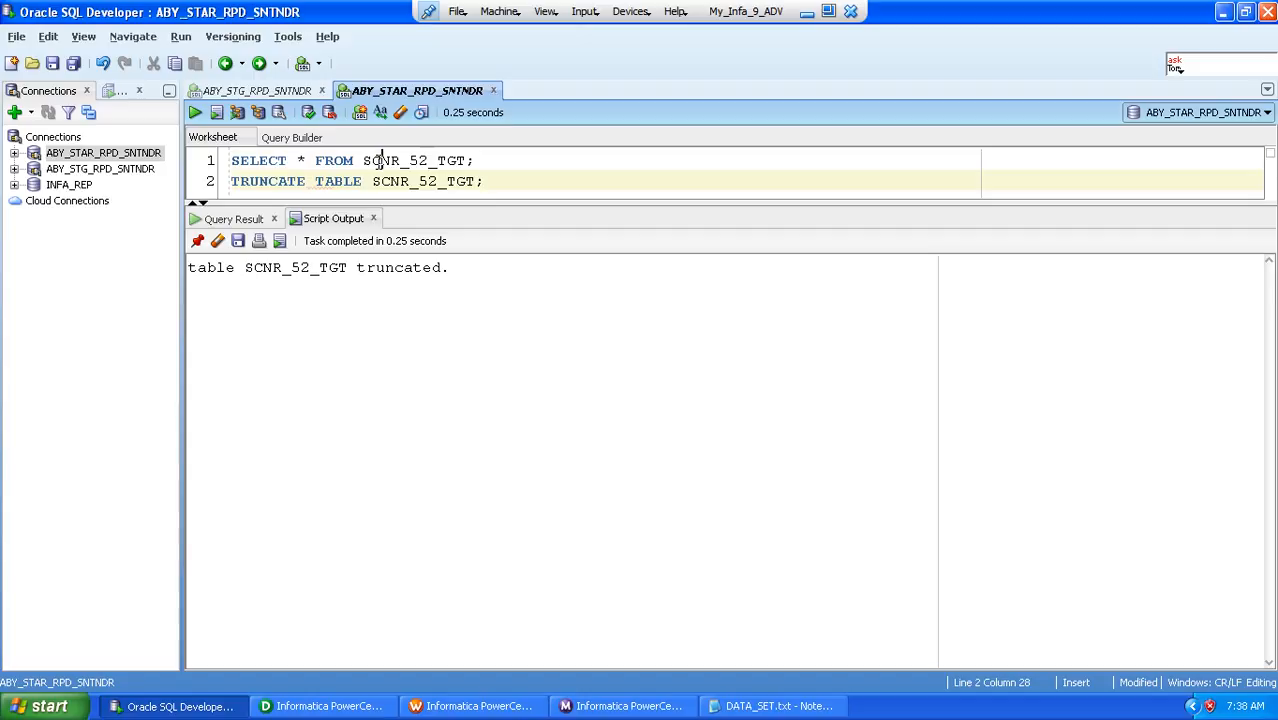
pyautogui.click(380, 160)
pyautogui.click(194, 112)
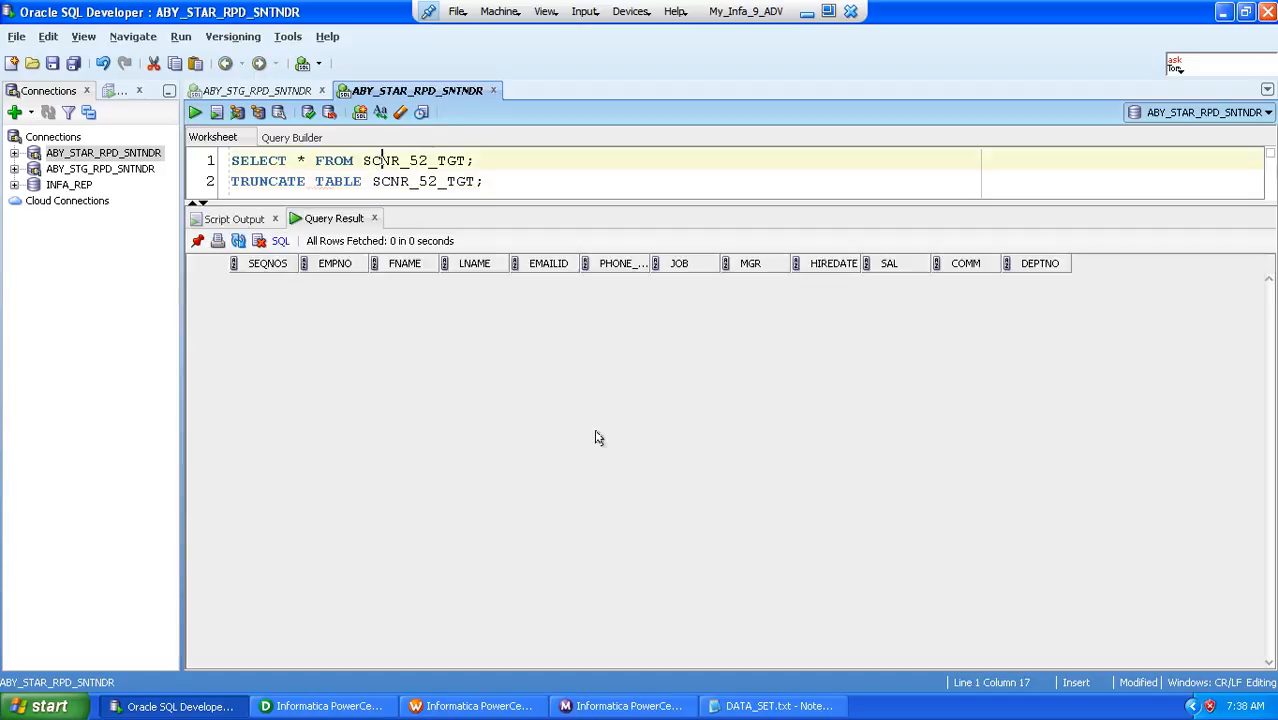
# Switch to PowerCenter Designer, move SCNR_52_TGT further from the source qualifier, and delete all links between them
pyautogui.click(327, 699)
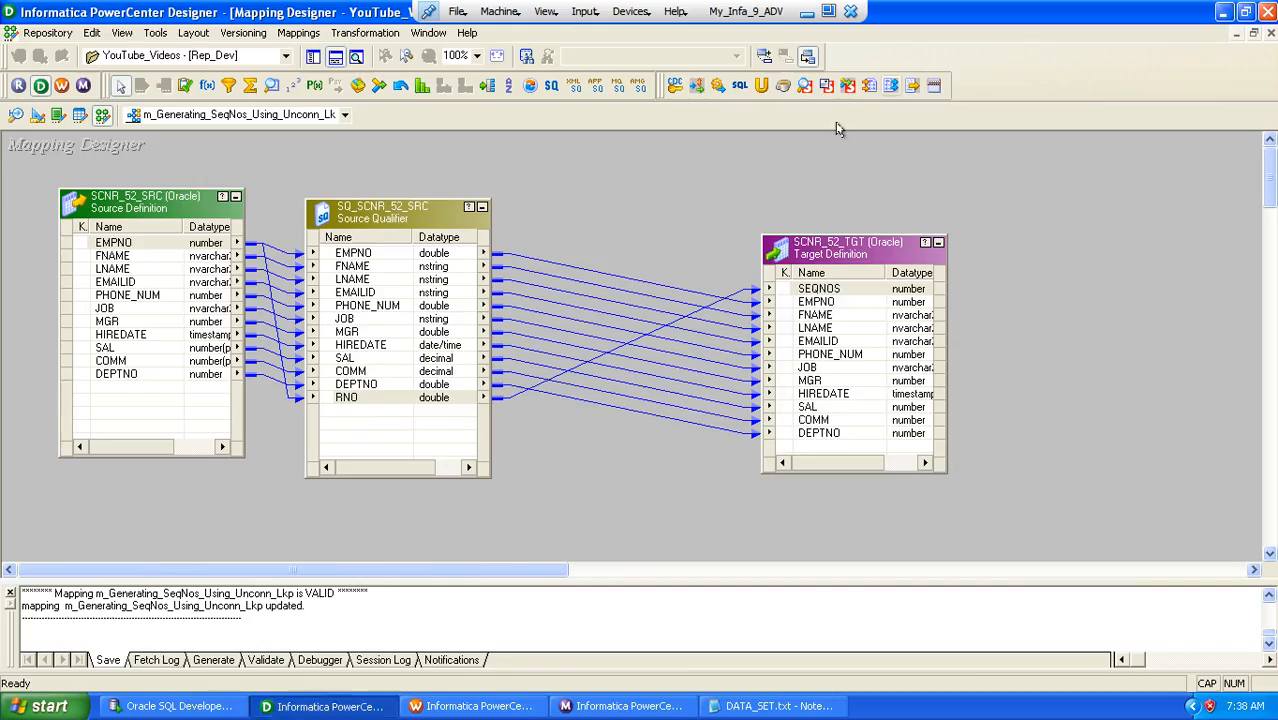
pyautogui.moveTo(830, 250); pyautogui.dragTo(940, 232)
pyautogui.moveTo(681, 320); pyautogui.dragTo(681, 491)
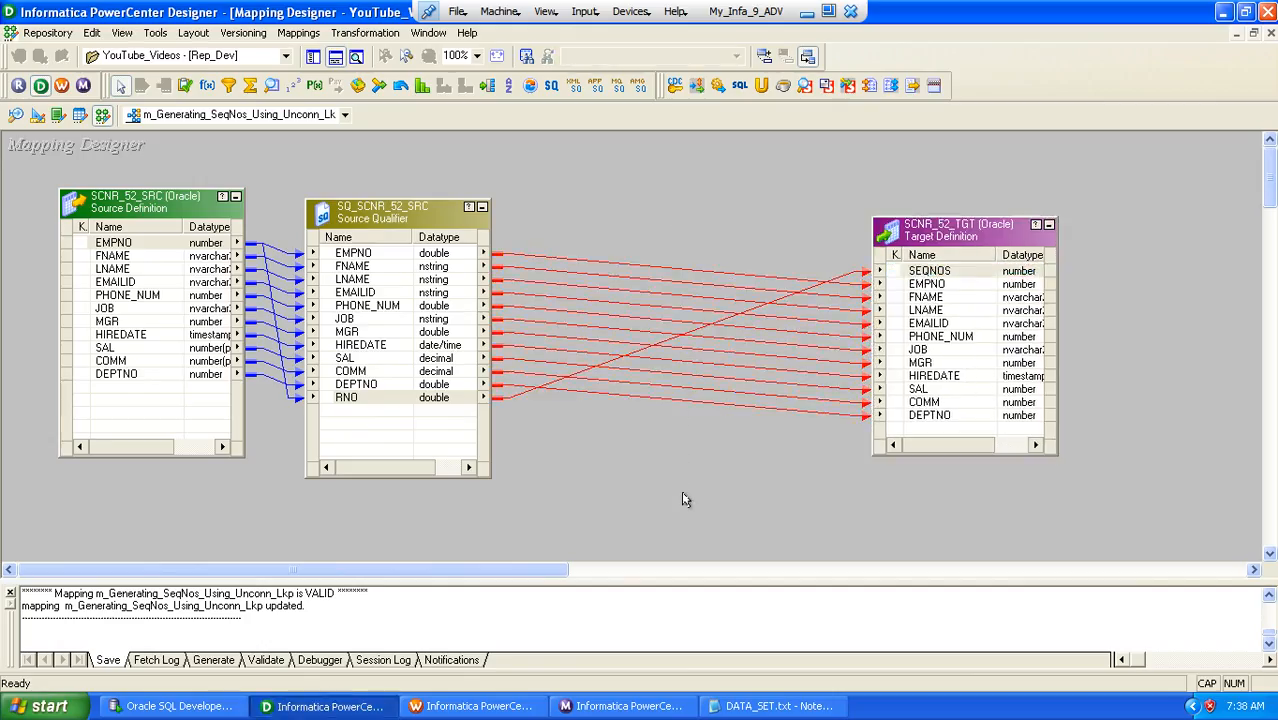
pyautogui.press('Delete')
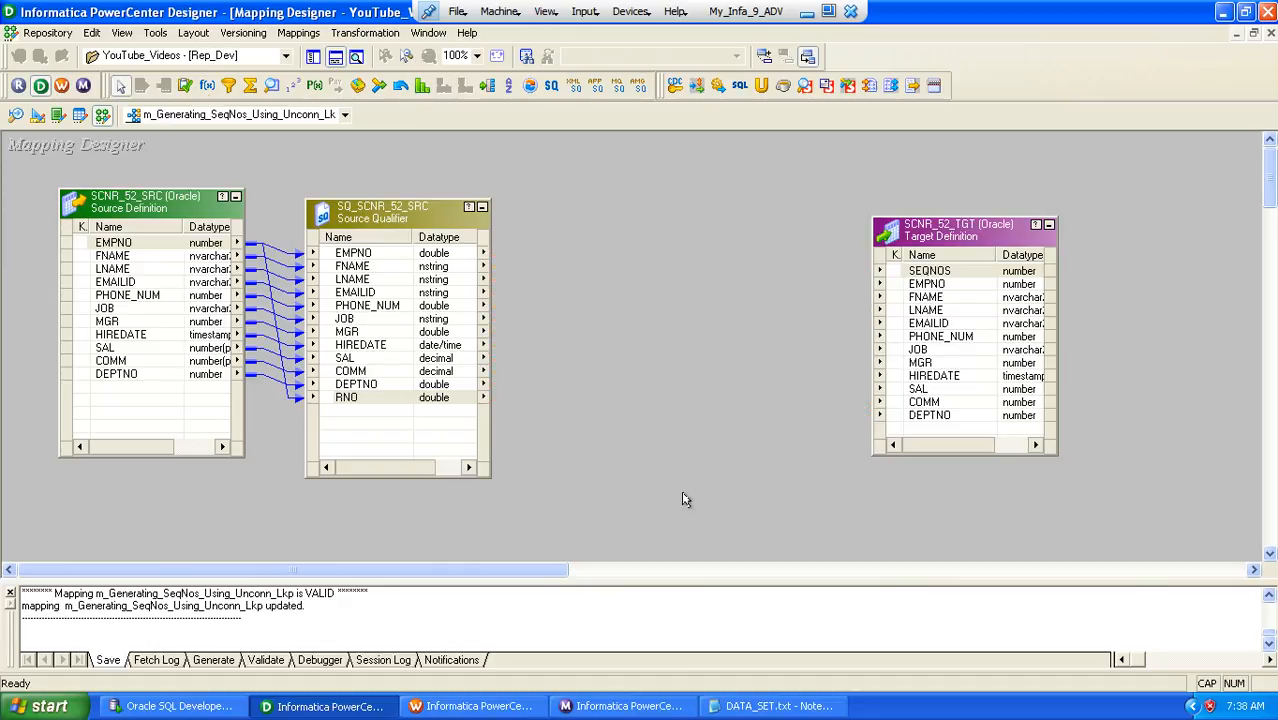
# Create a Lookup transformation named LKP_TGT on target table SCNR_52_TGT and place it between the source qualifier and target
pyautogui.click(365, 33)
pyautogui.click(368, 80)
pyautogui.press('l')
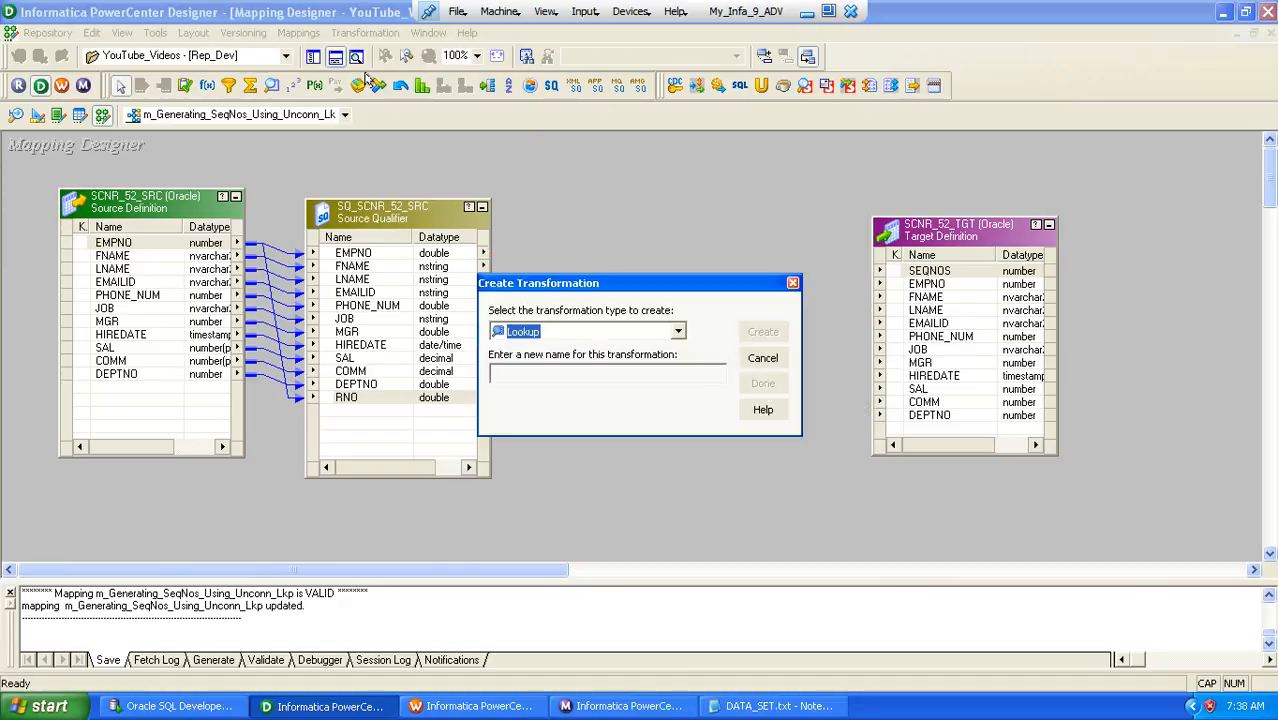
pyautogui.press('Tab')
pyautogui.write('L')
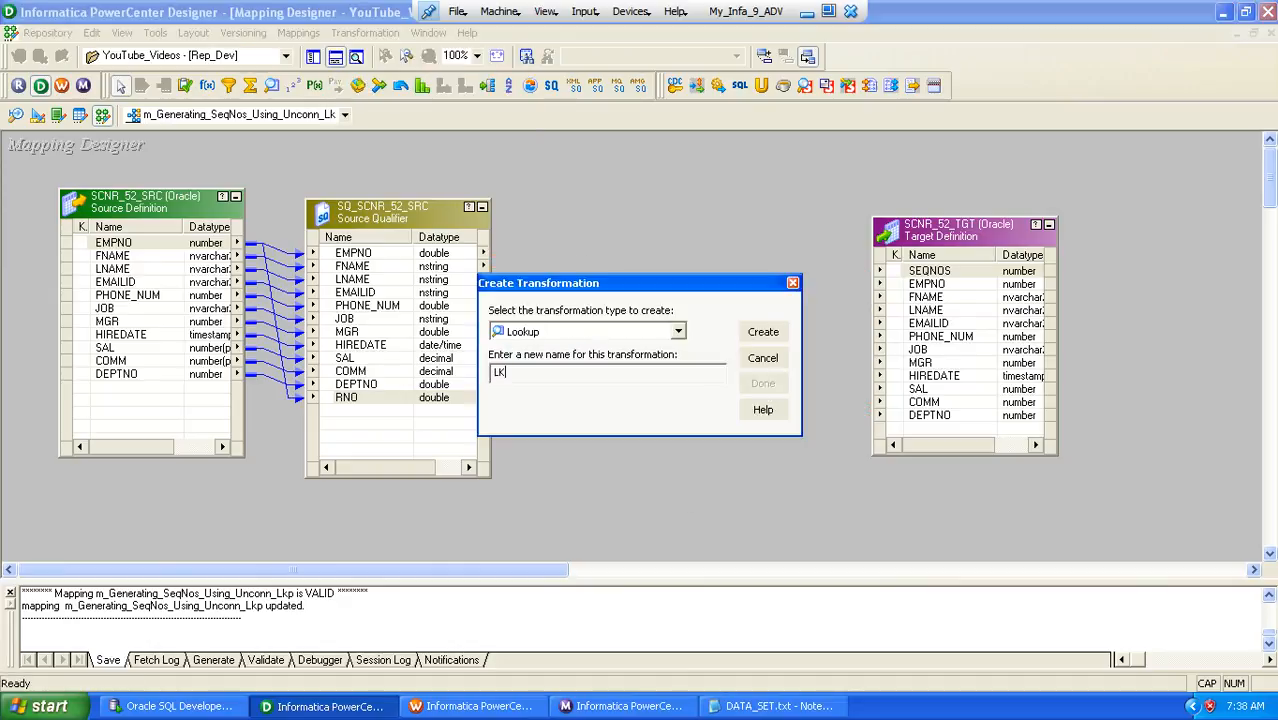
pyautogui.write('KP_TGT')
pyautogui.press('Return')
pyautogui.click(550, 403)
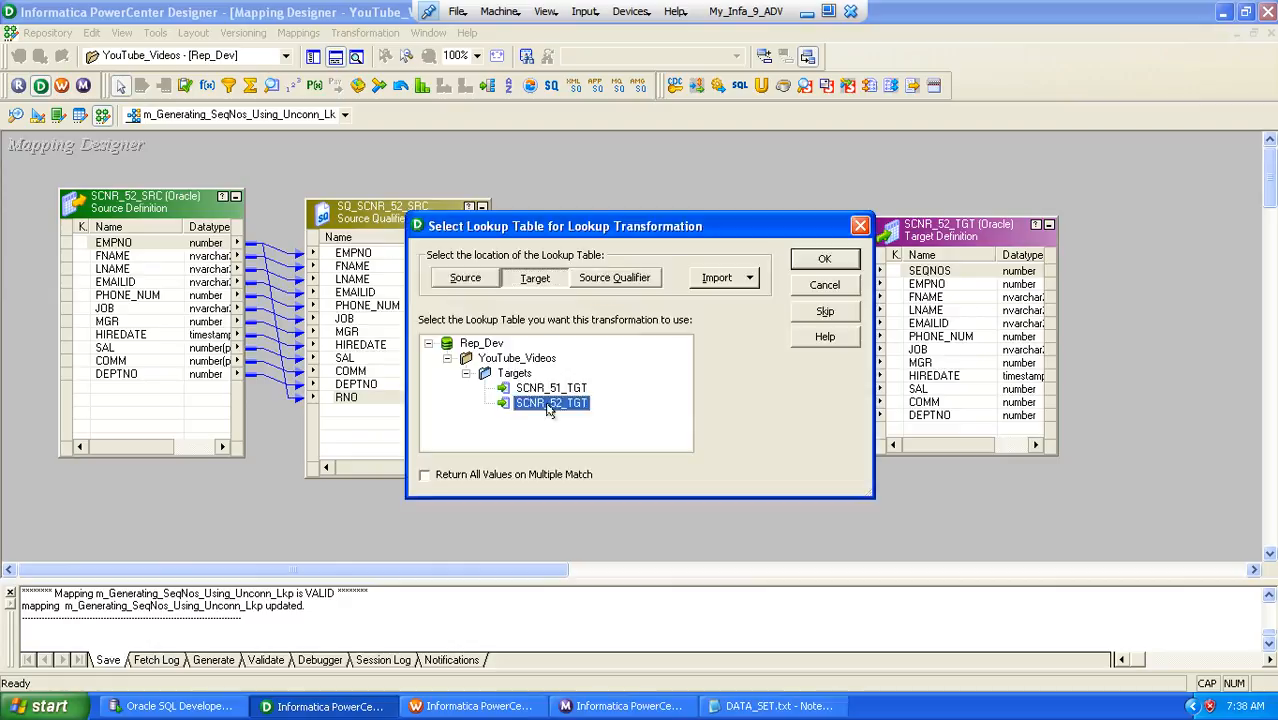
pyautogui.click(823, 259)
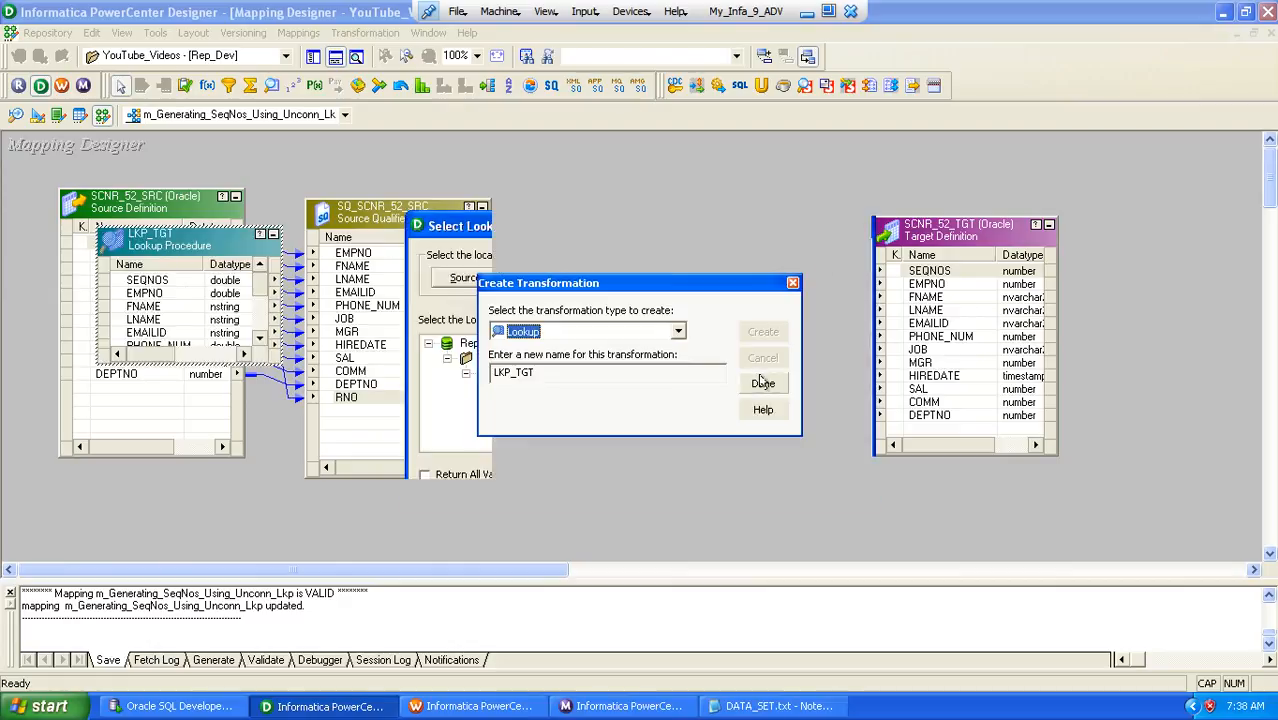
pyautogui.click(762, 383)
pyautogui.moveTo(160, 255); pyautogui.dragTo(628, 322)
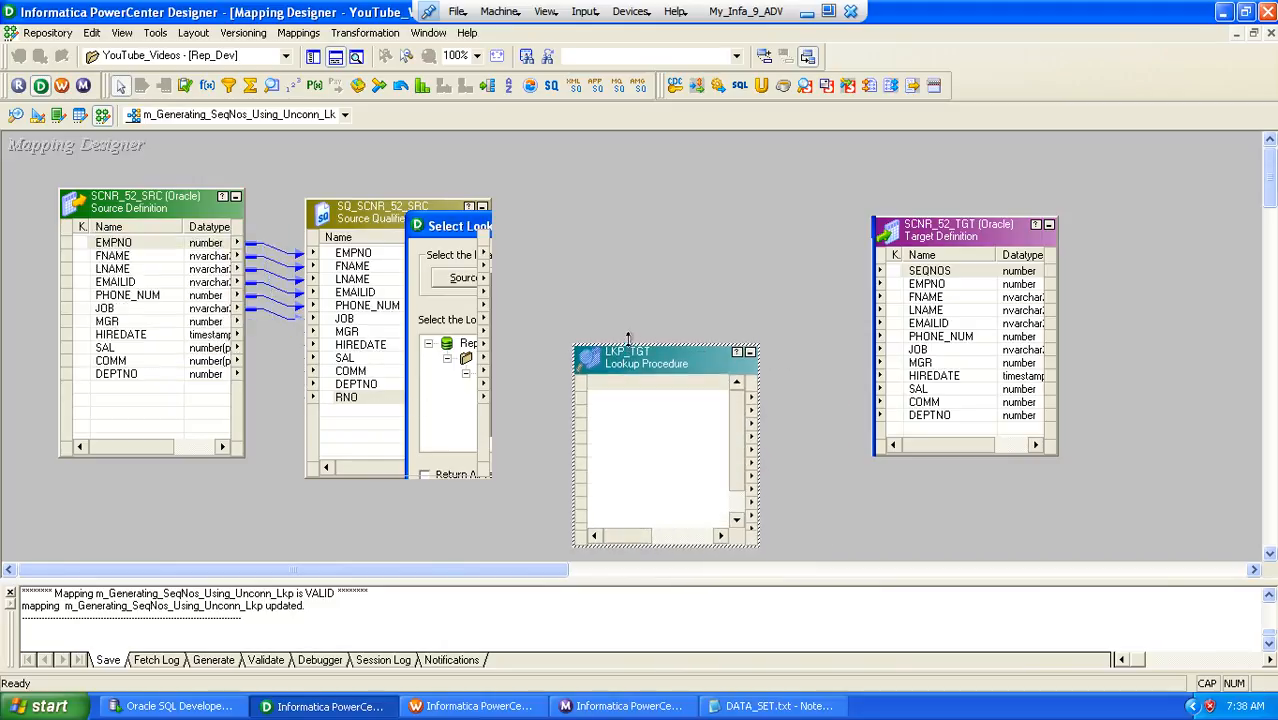
# Open LKP_TGT for editing and delete its ports EMPNO through DEPTNO, keeping only SEQNOS
pyautogui.doubleClick(648, 385)
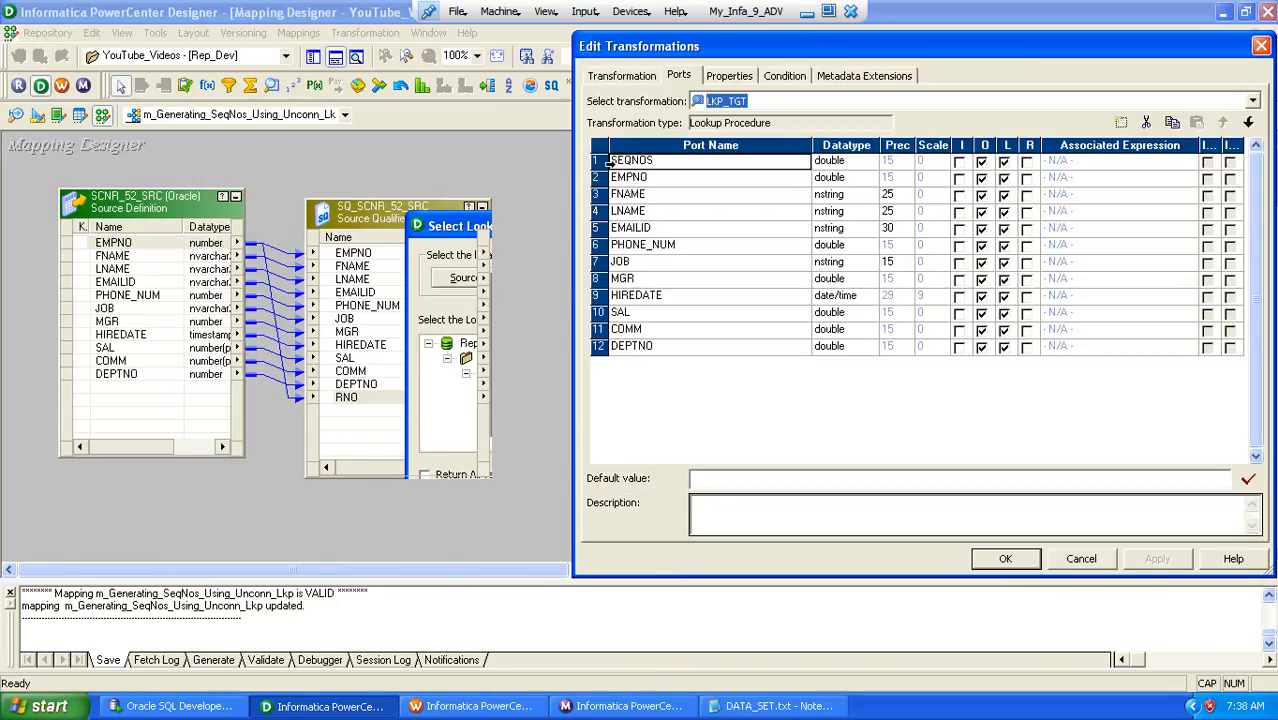
pyautogui.click(597, 177)
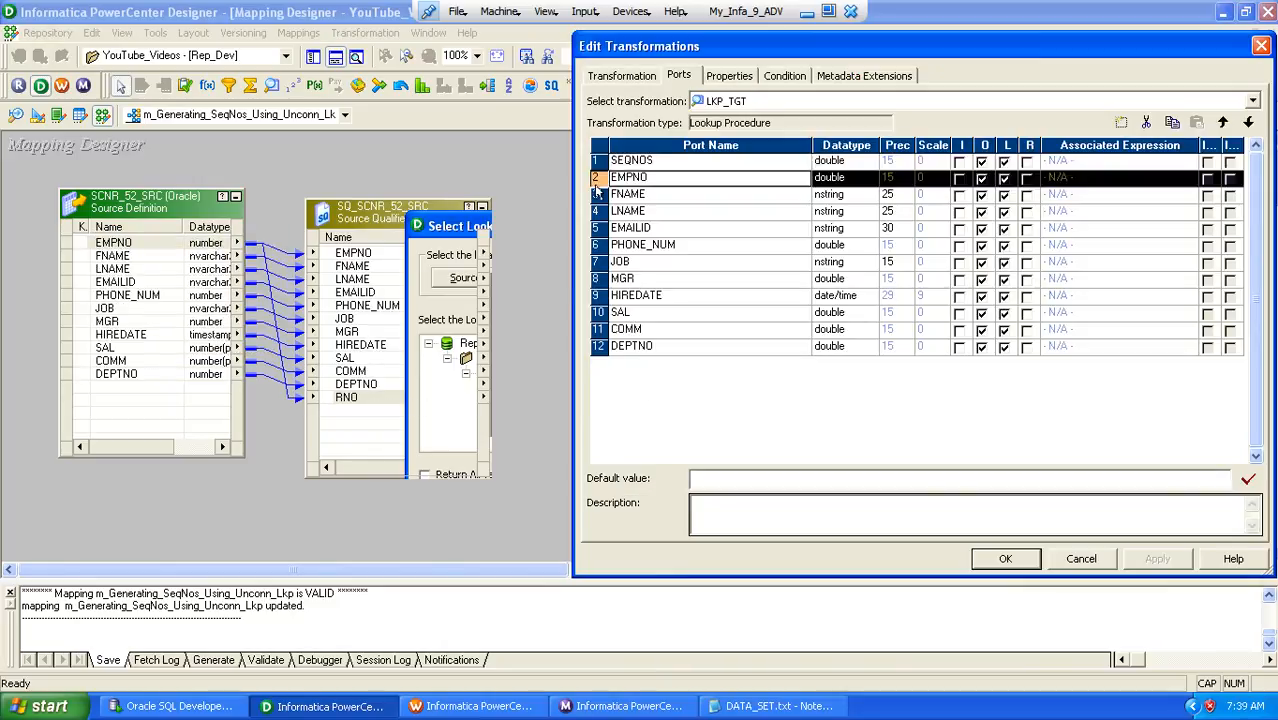
pyautogui.keyDown('shift'); pyautogui.click(600, 346); pyautogui.keyUp('shift')
pyautogui.click(1146, 122)
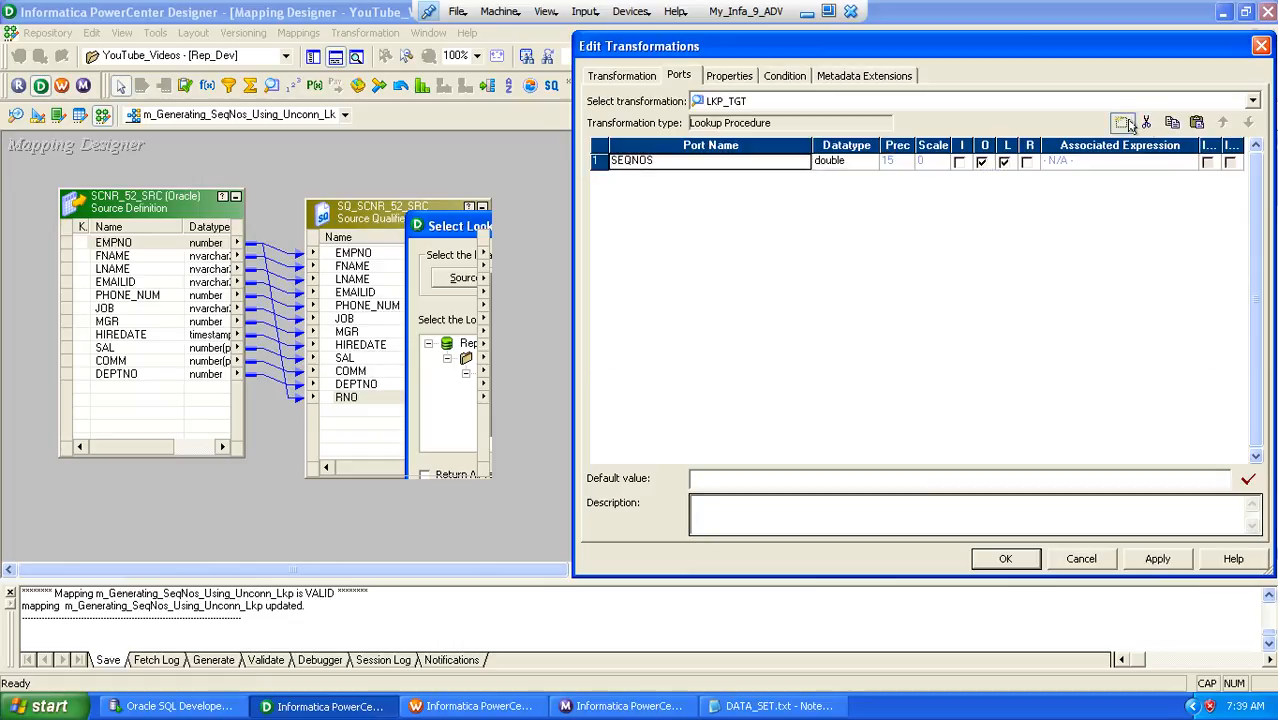
# Add a port named KEY to LKP_TGT with datatype double, set as output and lookup but not input
pyautogui.click(1122, 122)
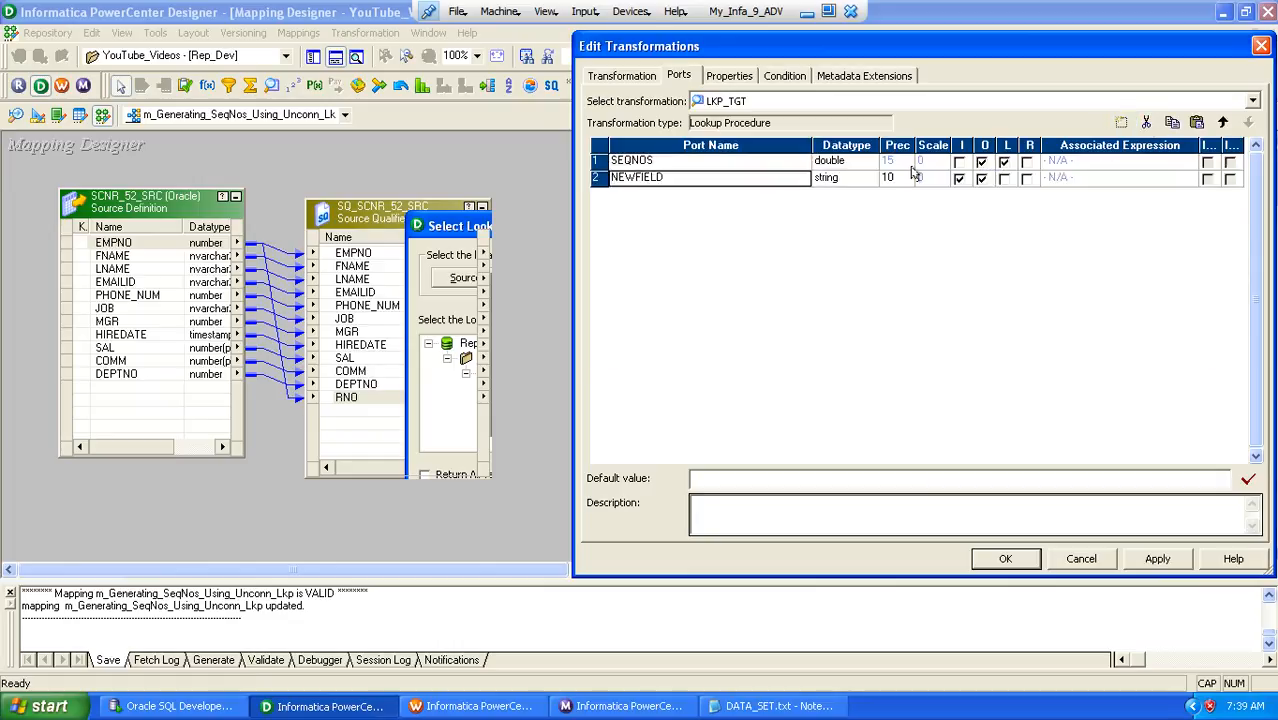
pyautogui.click(791, 180)
pyautogui.write('KEY')
pyautogui.press('Tab')
pyautogui.press('d')
pyautogui.press('d')
pyautogui.press('d')
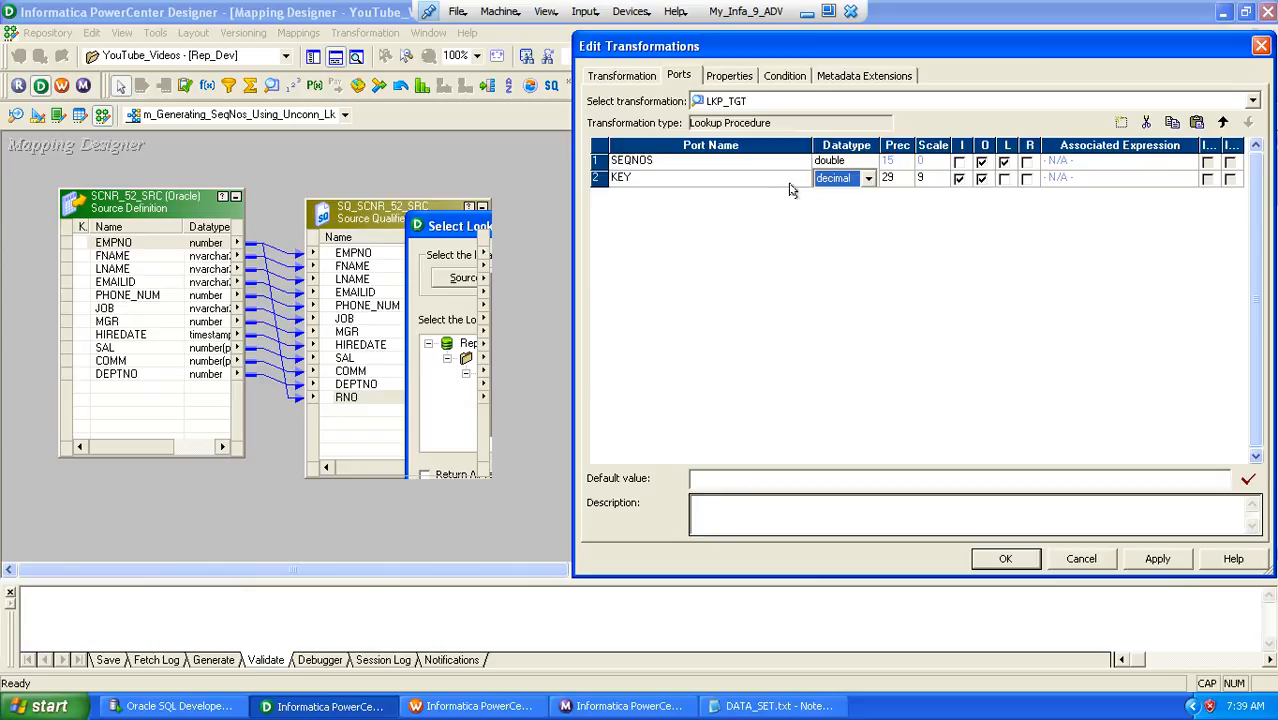
pyautogui.press('Tab')
pyautogui.press('Tab')
pyautogui.press('Tab')
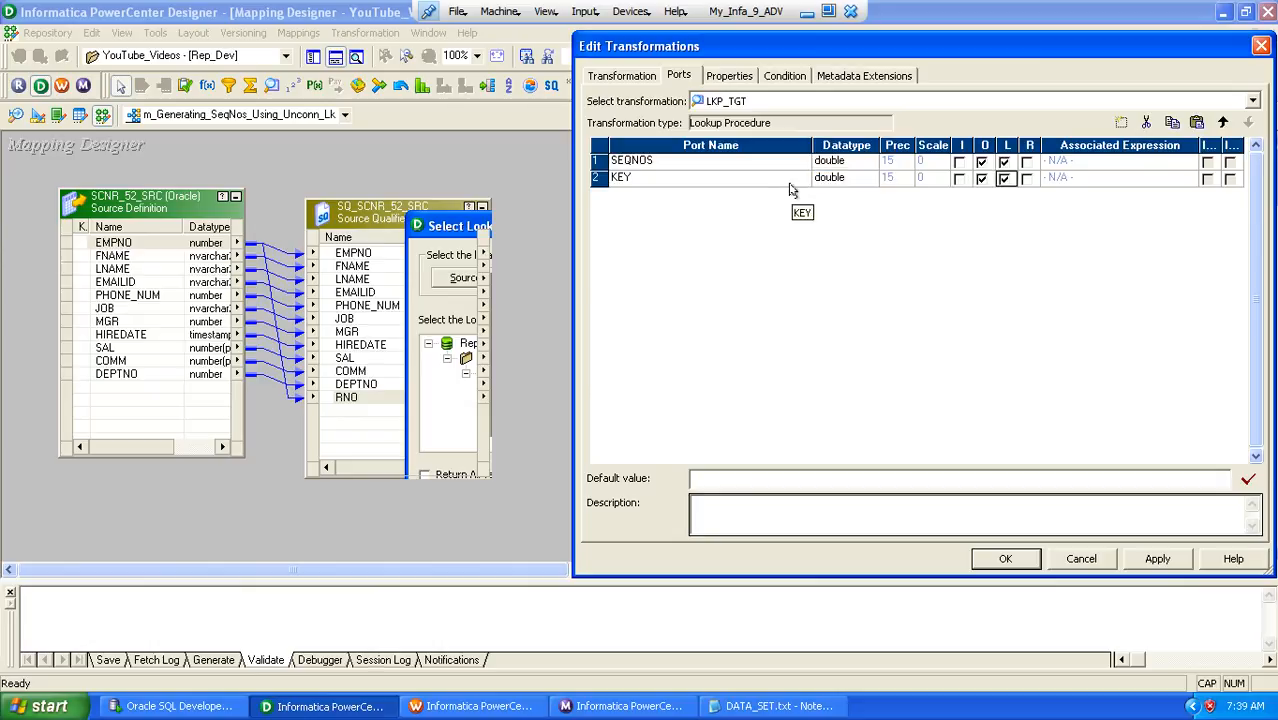
# Add an input/output port named in_KEY to LKP_TGT with datatype double
pyautogui.click(1122, 122)
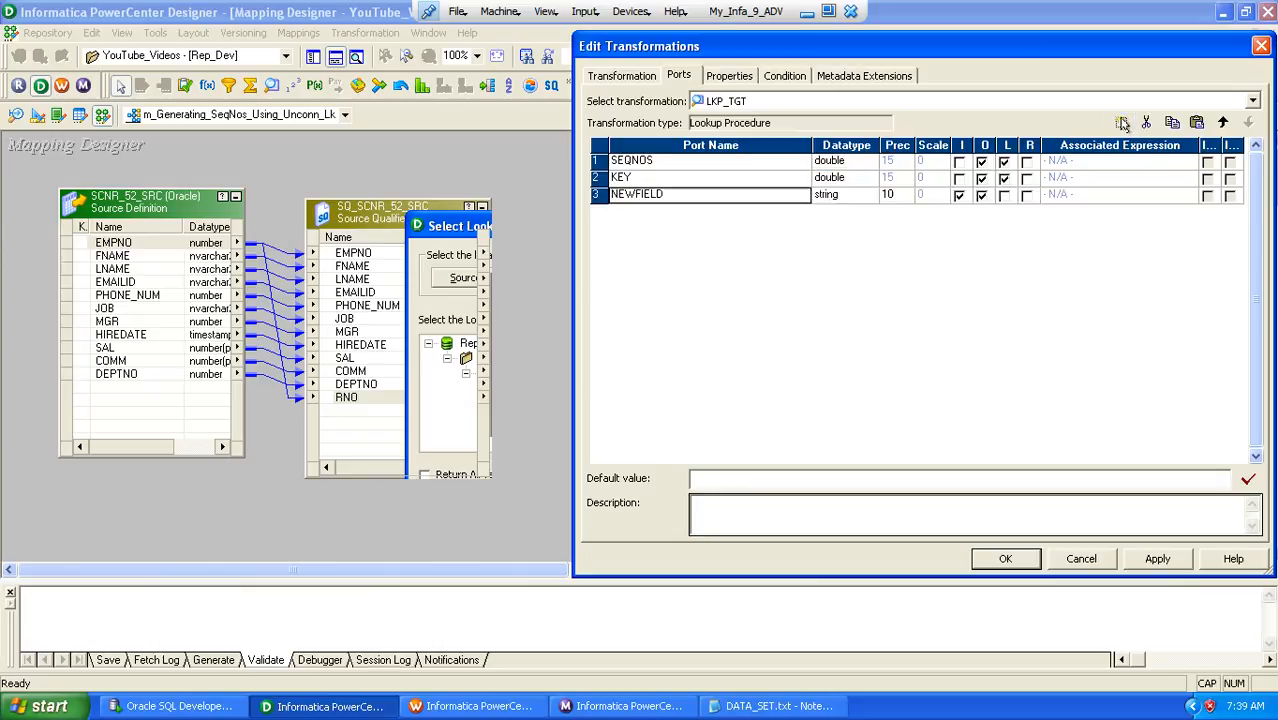
pyautogui.click(783, 196)
pyautogui.write('in_KE')
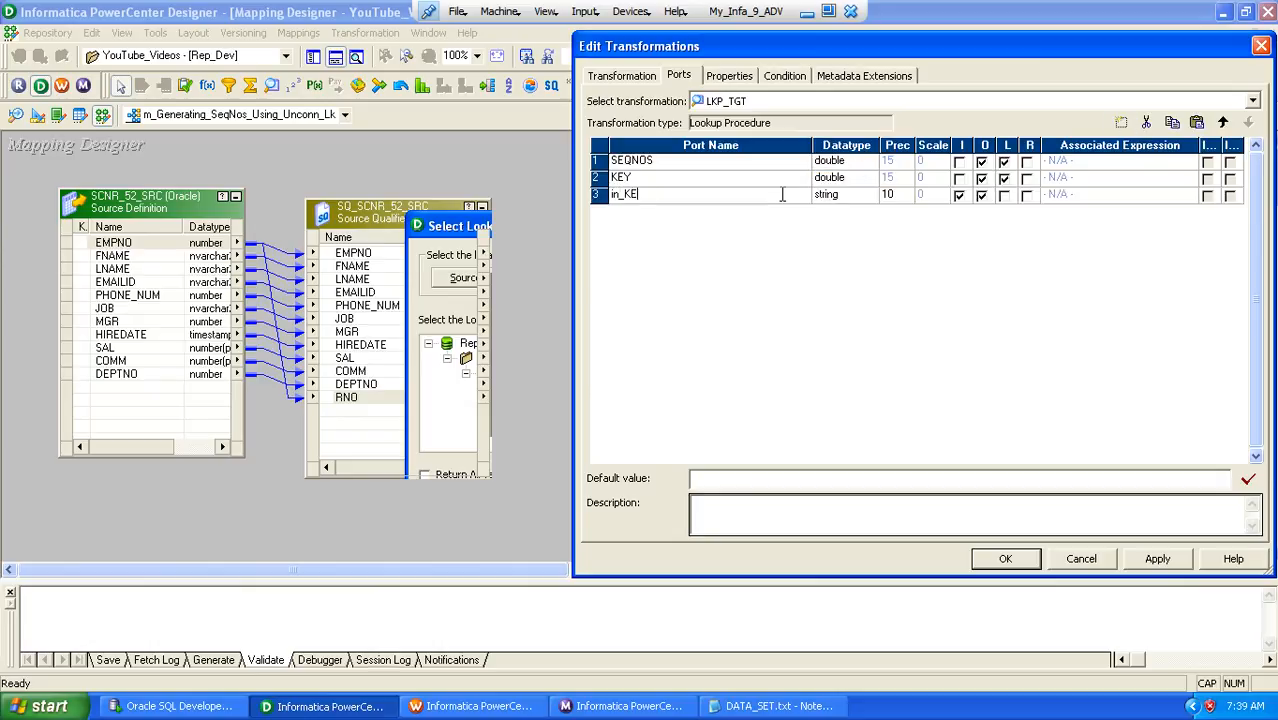
pyautogui.write('Y')
pyautogui.press('Tab')
pyautogui.press('d')
pyautogui.press('o')
pyautogui.press('Tab')
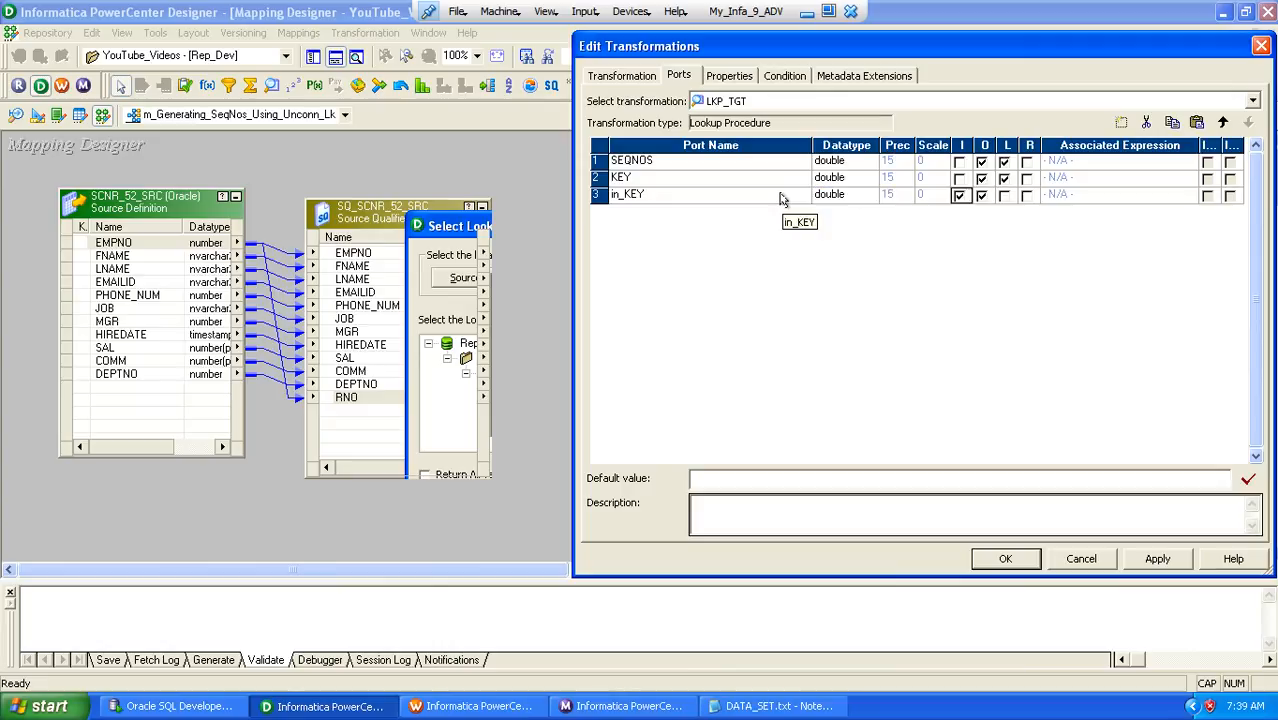
# Add a lookup condition to LKP_TGT matching table column KEY to port in_KEY with the = operator
pyautogui.click(785, 77)
pyautogui.click(1121, 122)
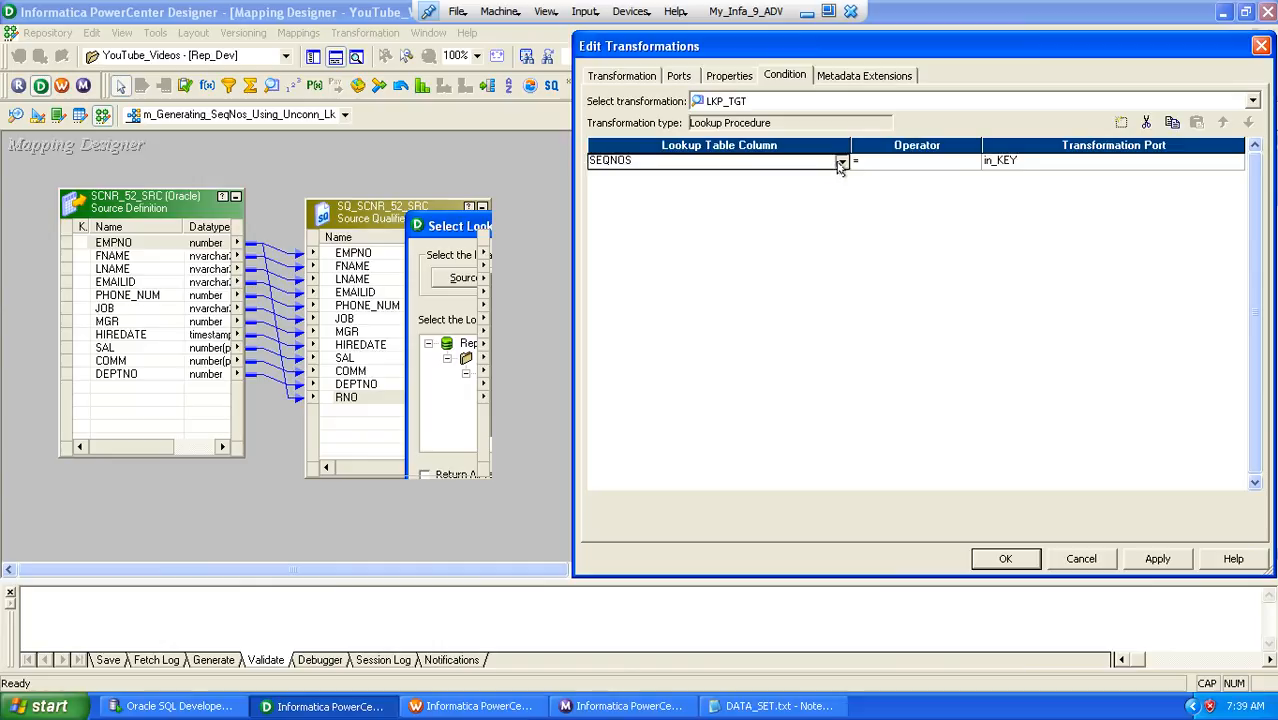
pyautogui.click(840, 162)
pyautogui.click(700, 190)
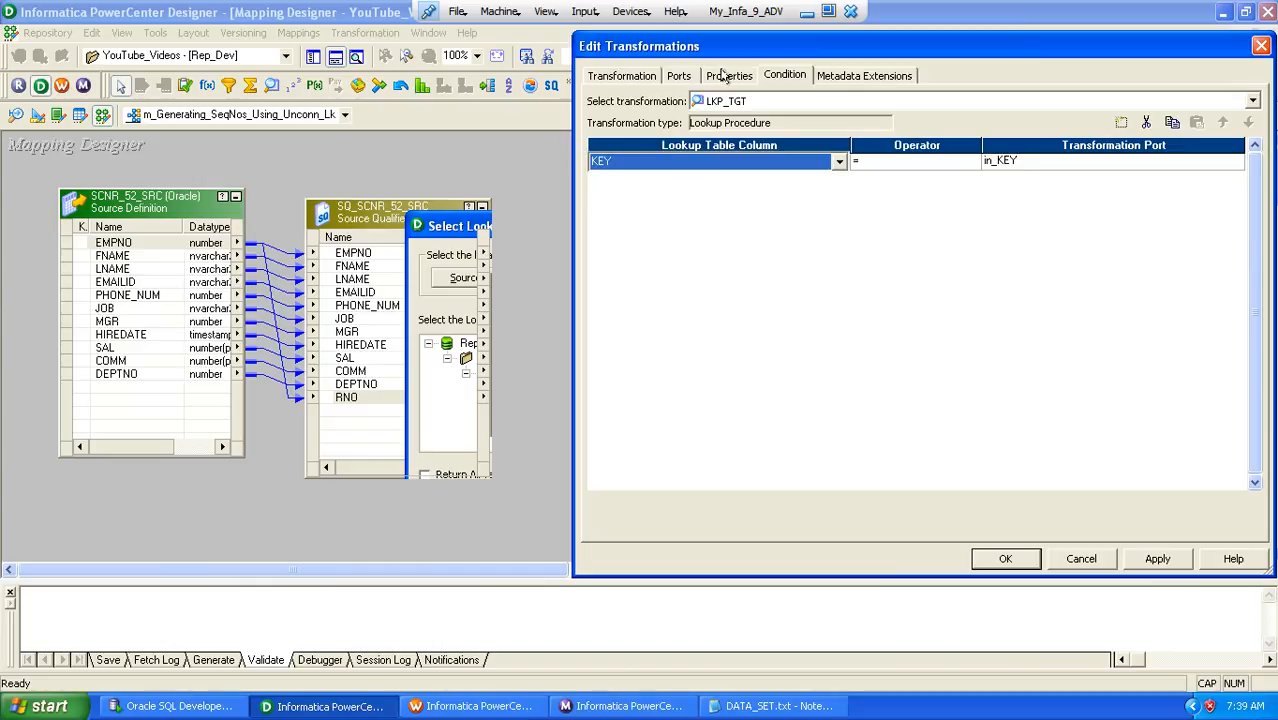
# Generate the default Lookup Sql Override query for LKP_TGT and break it into separate lines before the KEY column and before FROM
pyautogui.click(729, 76)
pyautogui.click(1236, 158)
pyautogui.click(1239, 157)
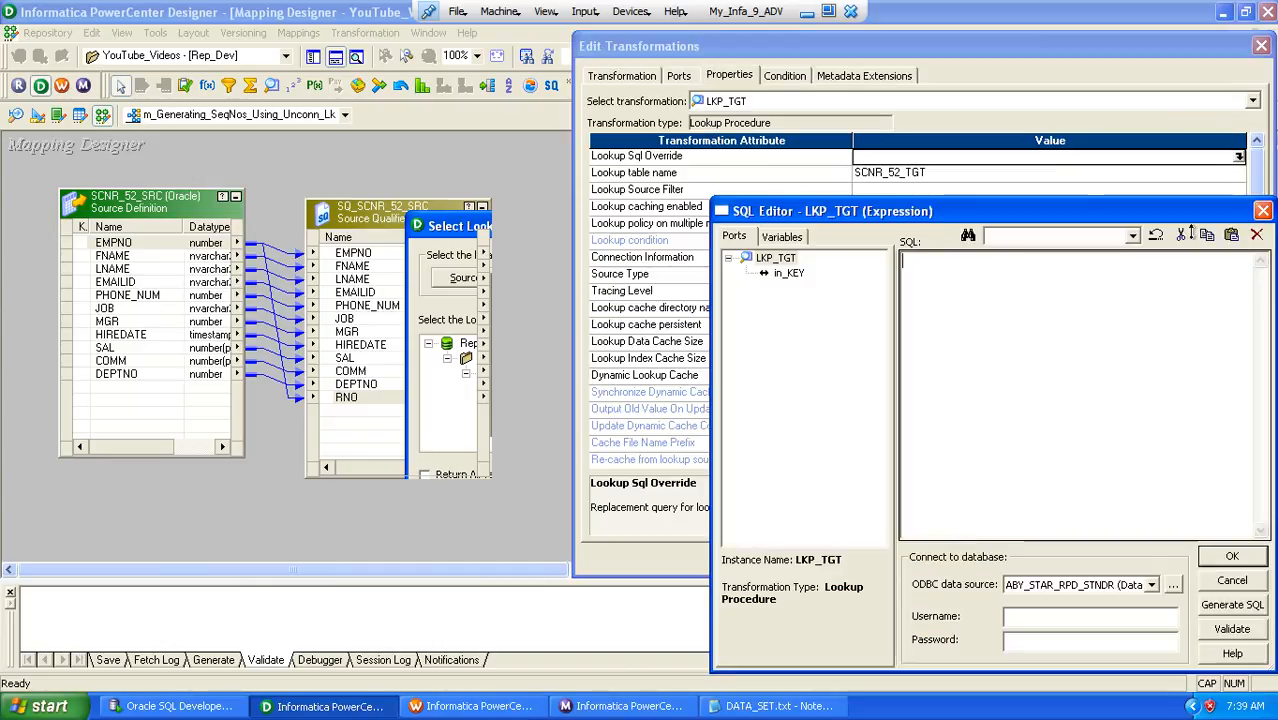
pyautogui.click(1232, 604)
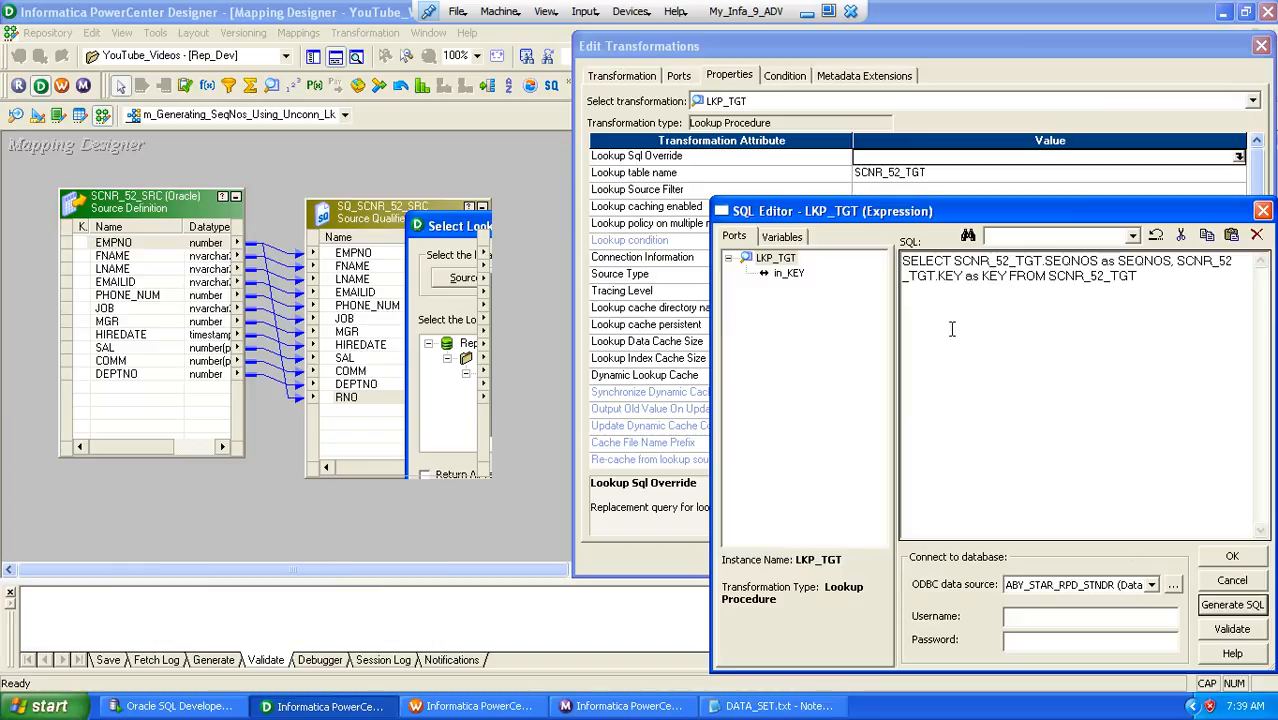
pyautogui.click(1180, 261)
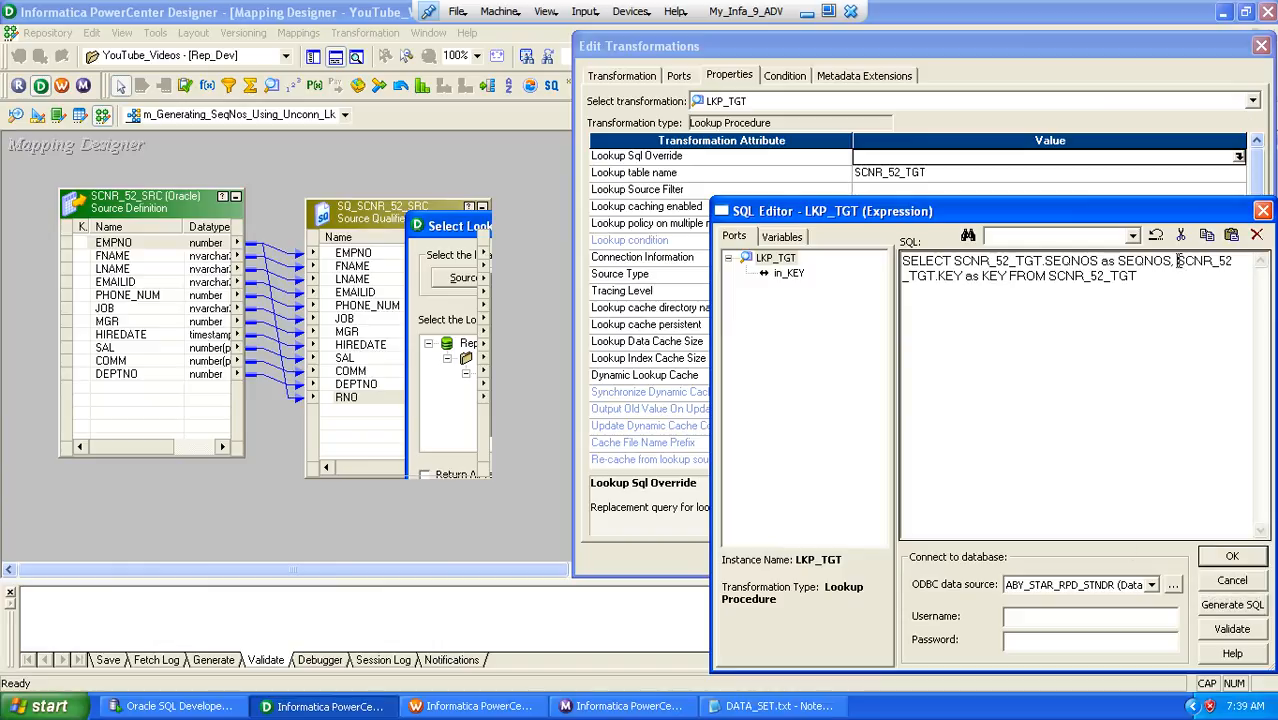
pyautogui.press('Return')
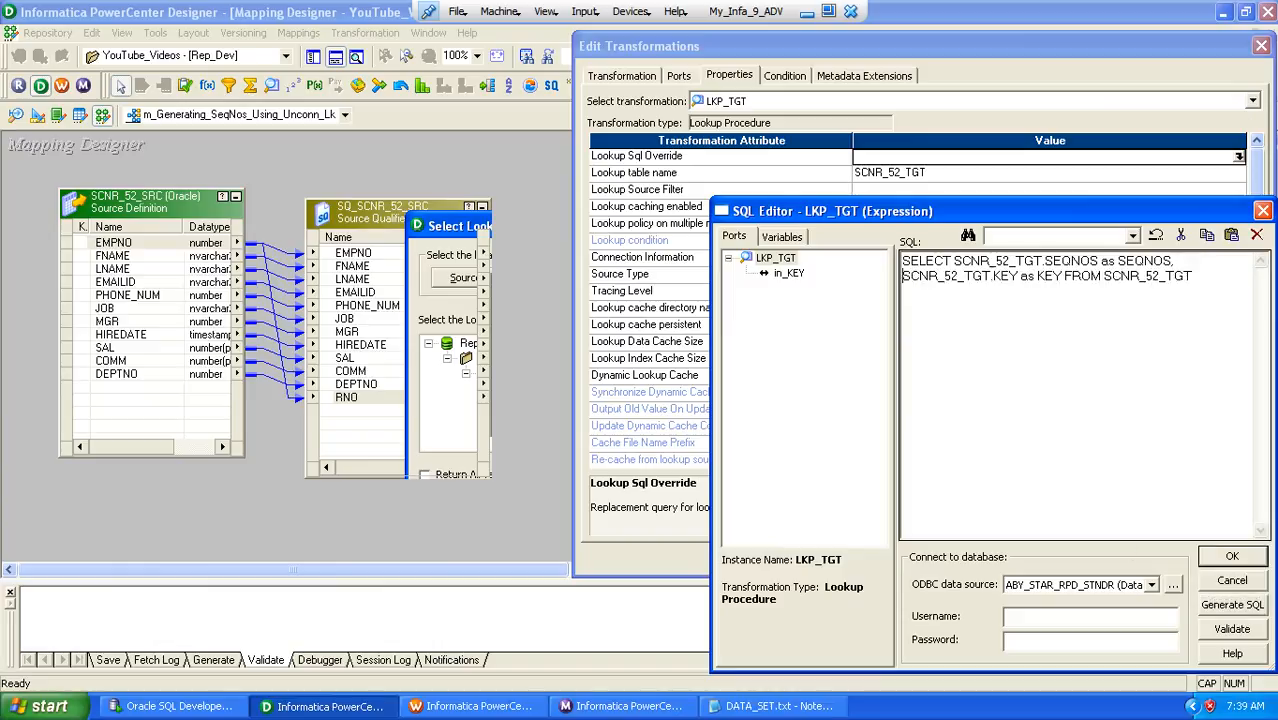
pyautogui.click(1064, 276)
pyautogui.press('Return')
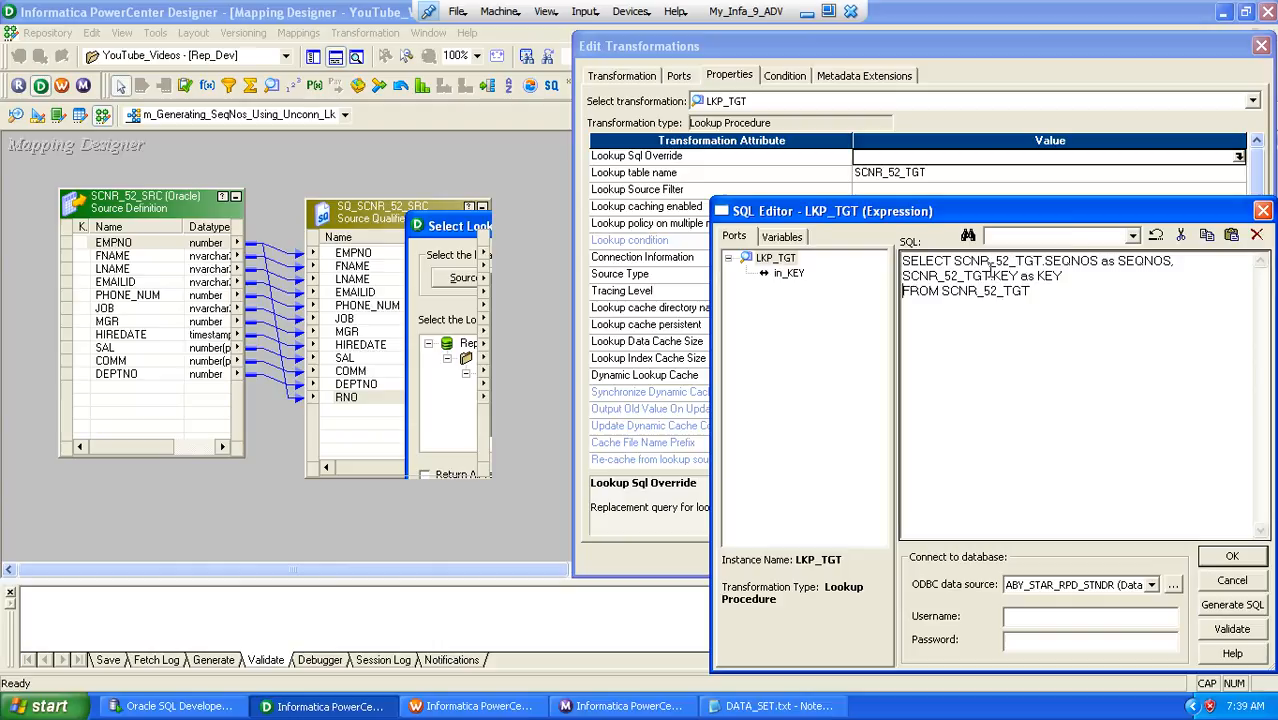
# Change the SEQNOS column expression in the override query to NVL(MAX(SEQNOS),0)
pyautogui.moveTo(955, 260); pyautogui.dragTo(1048, 270)
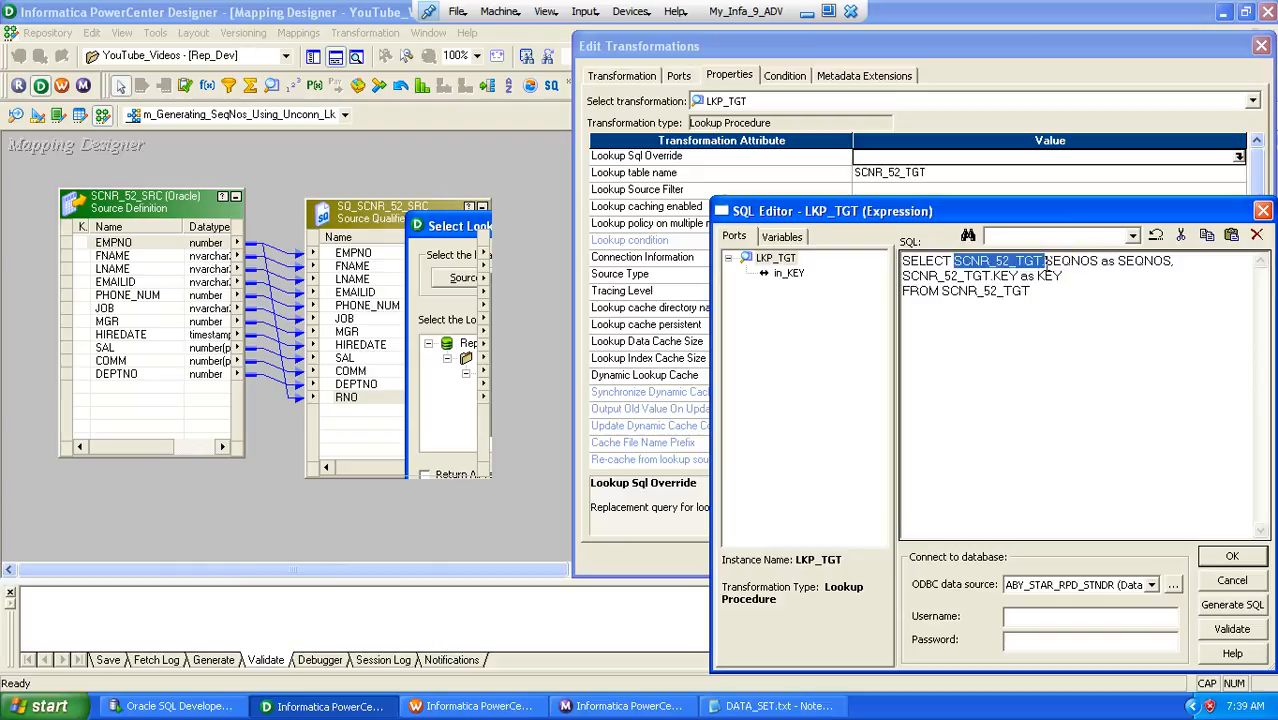
pyautogui.write('MAX')
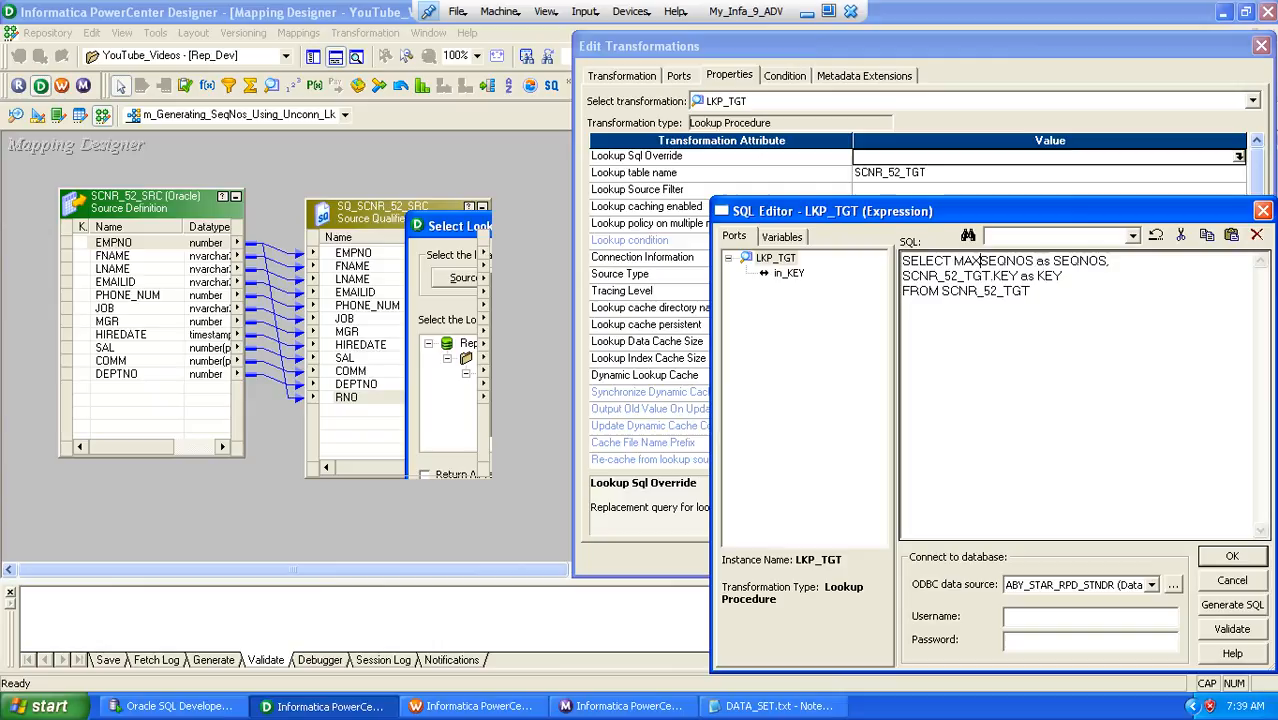
pyautogui.write('(')
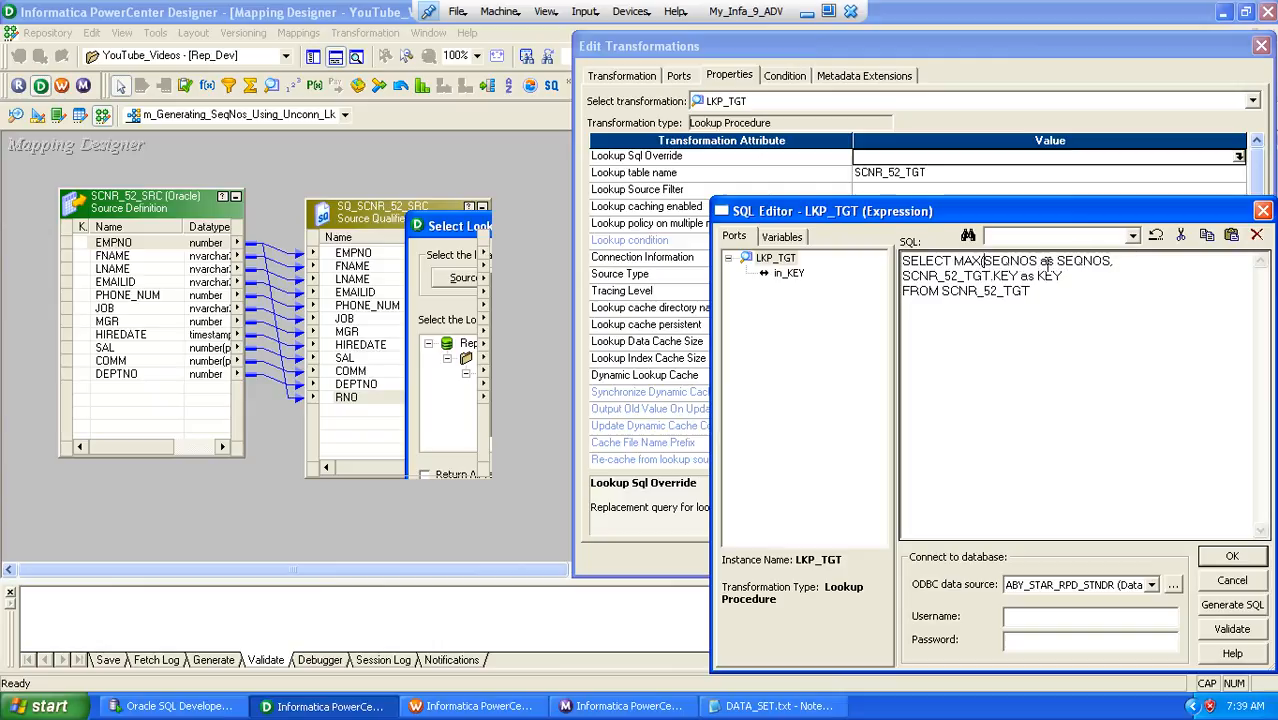
pyautogui.click(1037, 261)
pyautogui.write(')')
pyautogui.click(957, 260)
pyautogui.write('NVL')
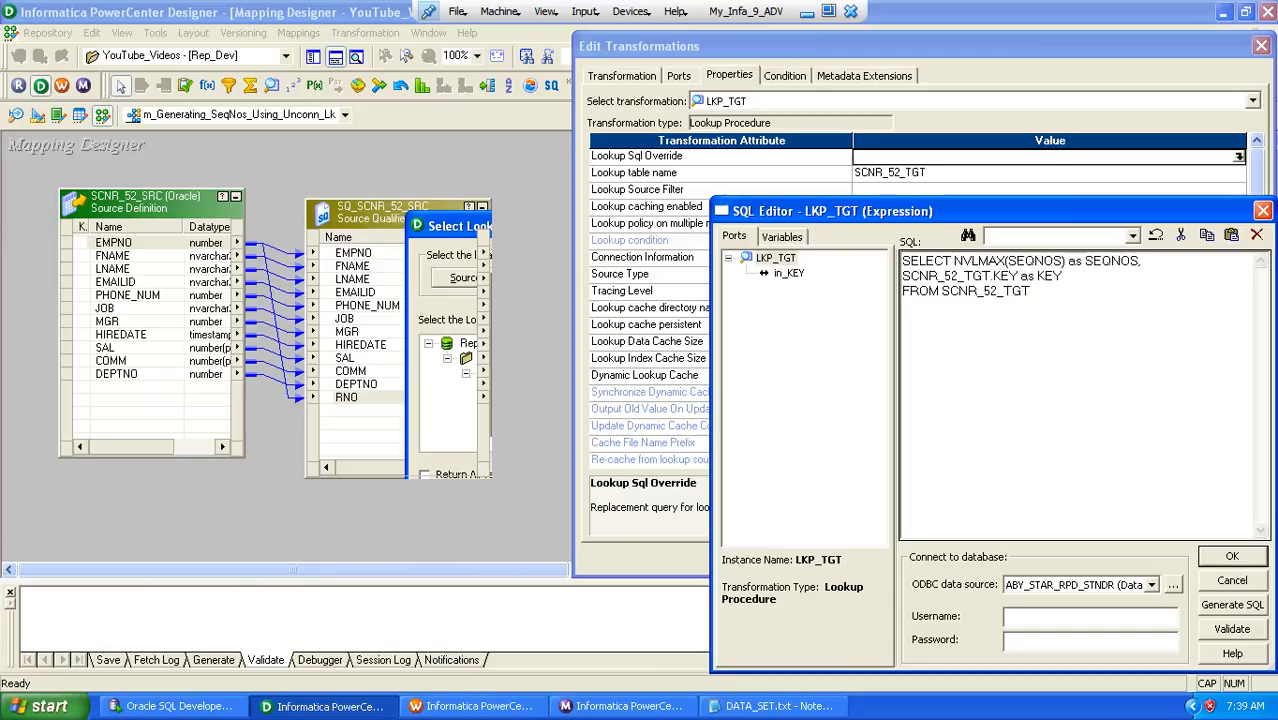
pyautogui.write('(')
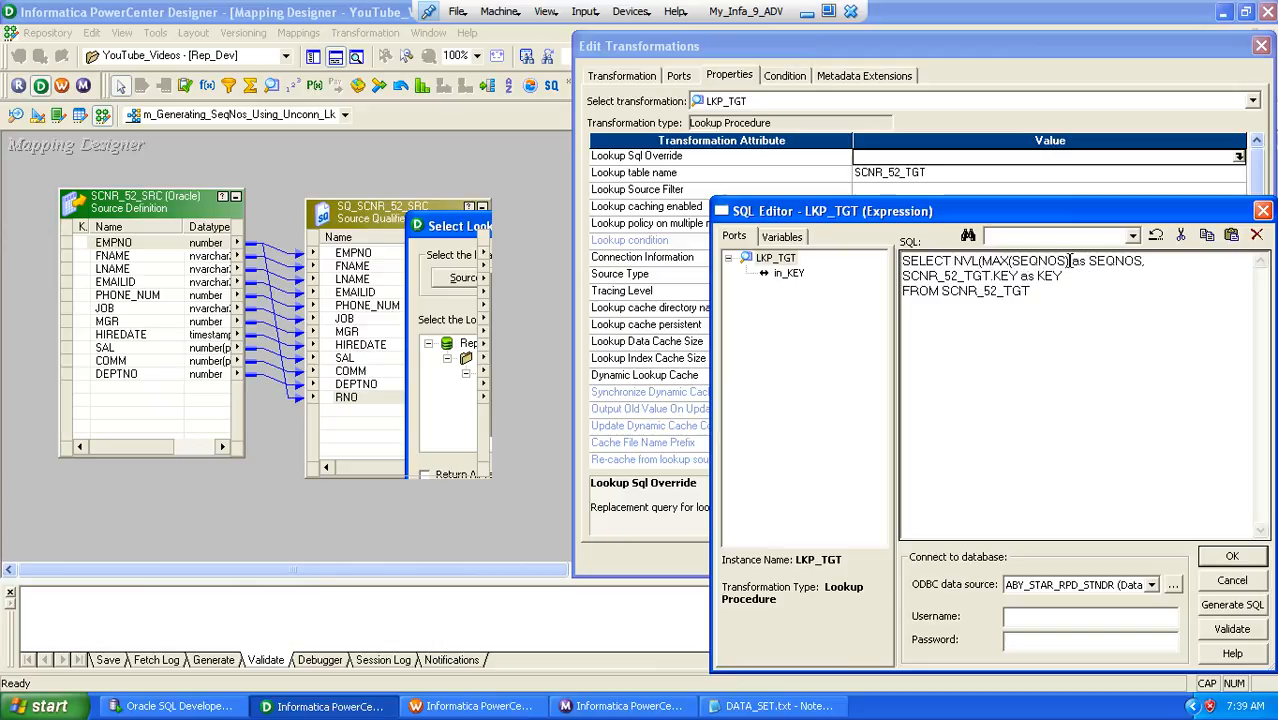
pyautogui.click(1069, 261)
pyautogui.write(',0)')
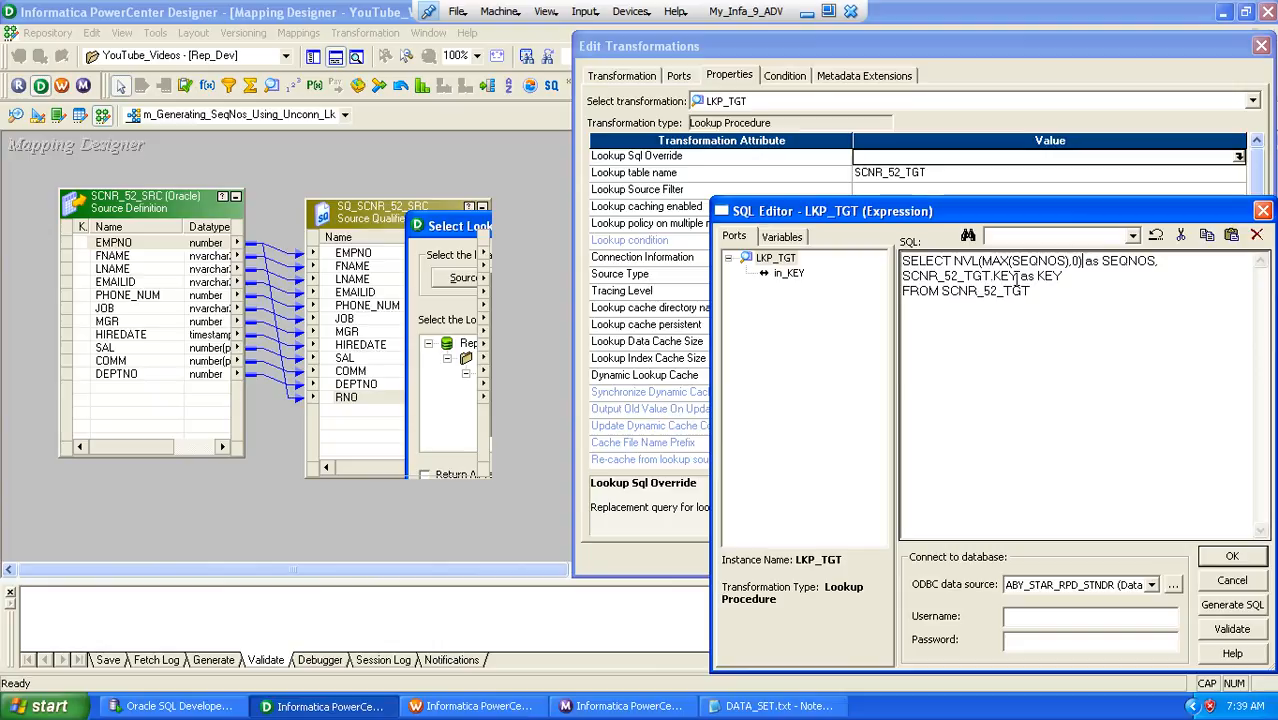
# Replace SCNR_52_TGT.KEY with the constant 1 in the override query, try to validate it, and accept the query
pyautogui.moveTo(1018, 276); pyautogui.dragTo(888, 278)
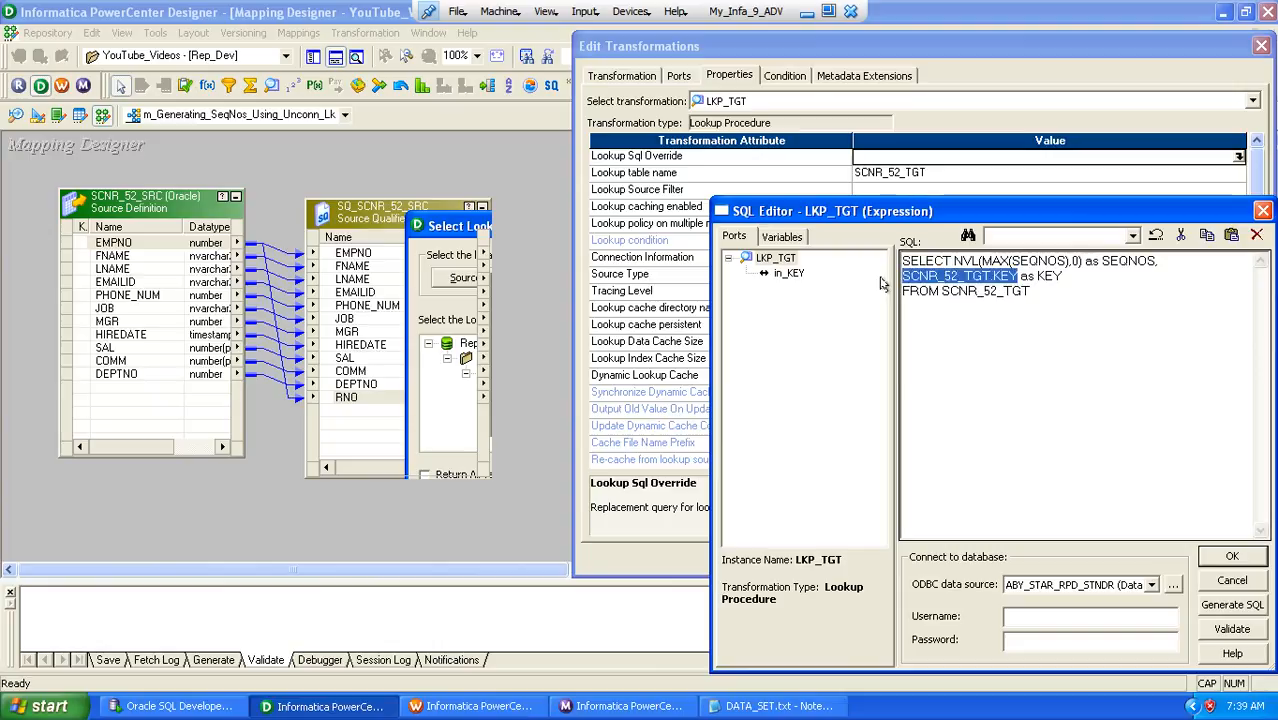
pyautogui.write('1')
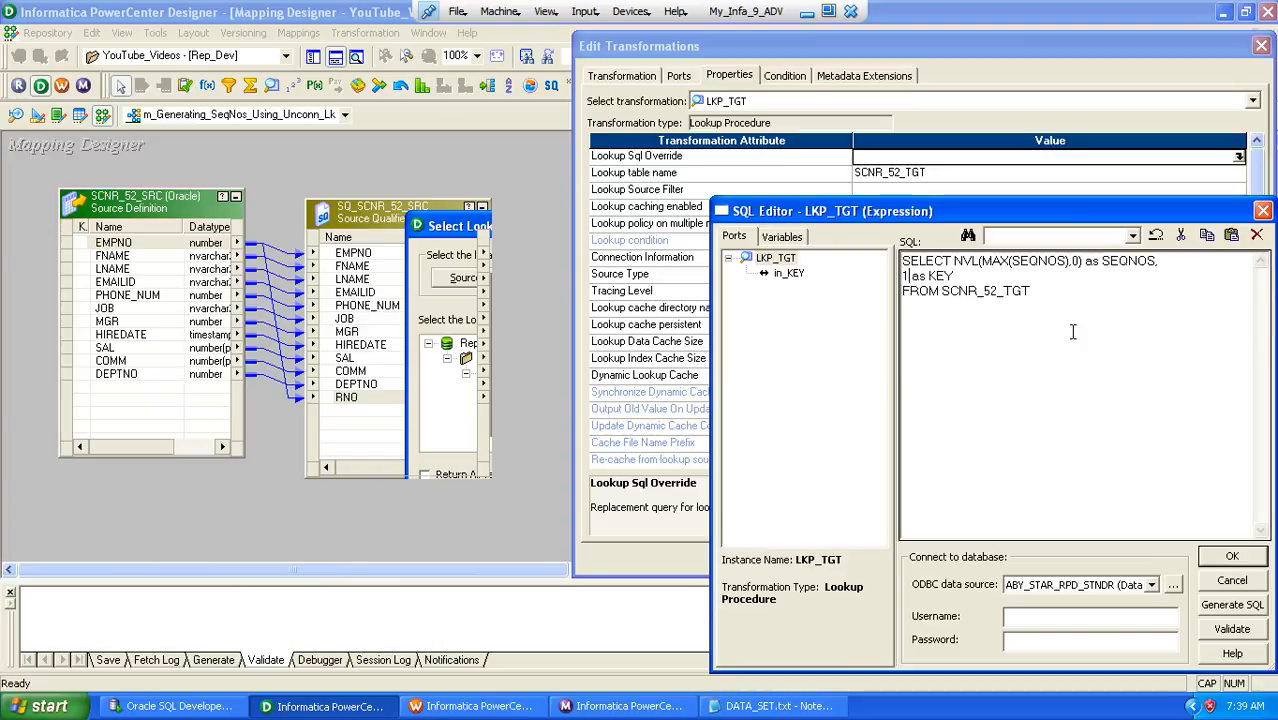
pyautogui.click(1220, 629)
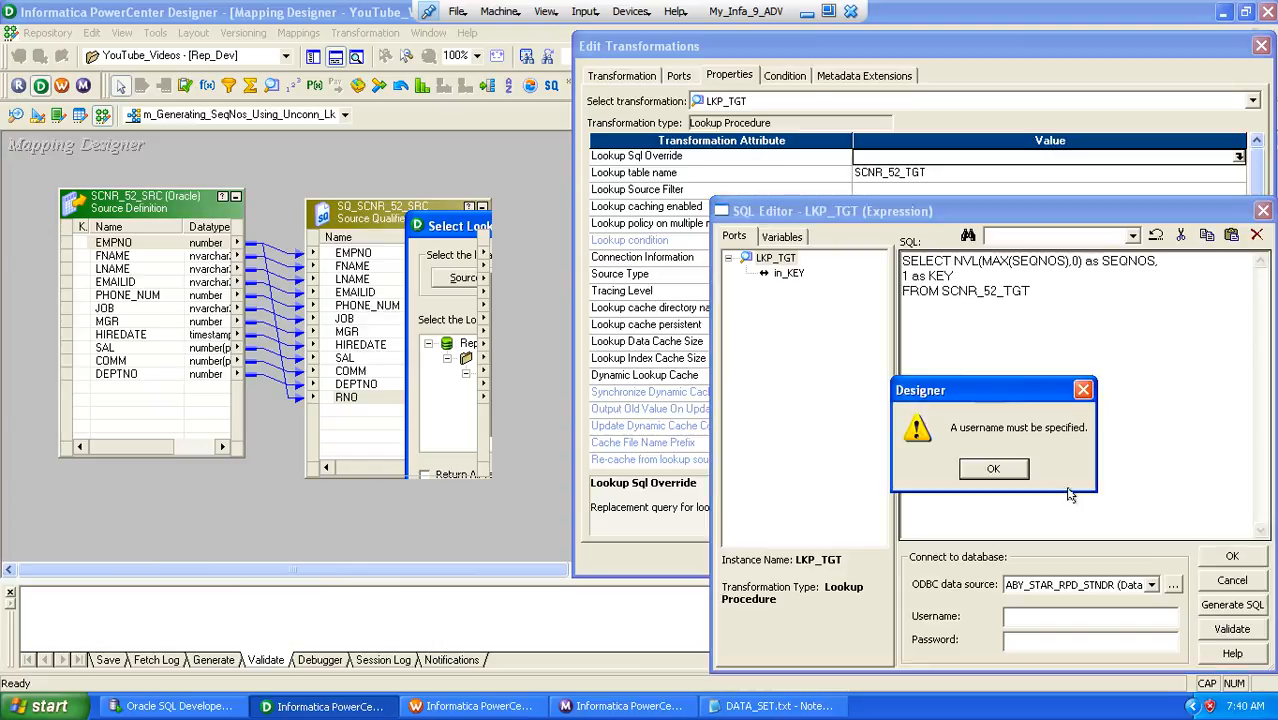
pyautogui.click(994, 469)
pyautogui.click(1228, 556)
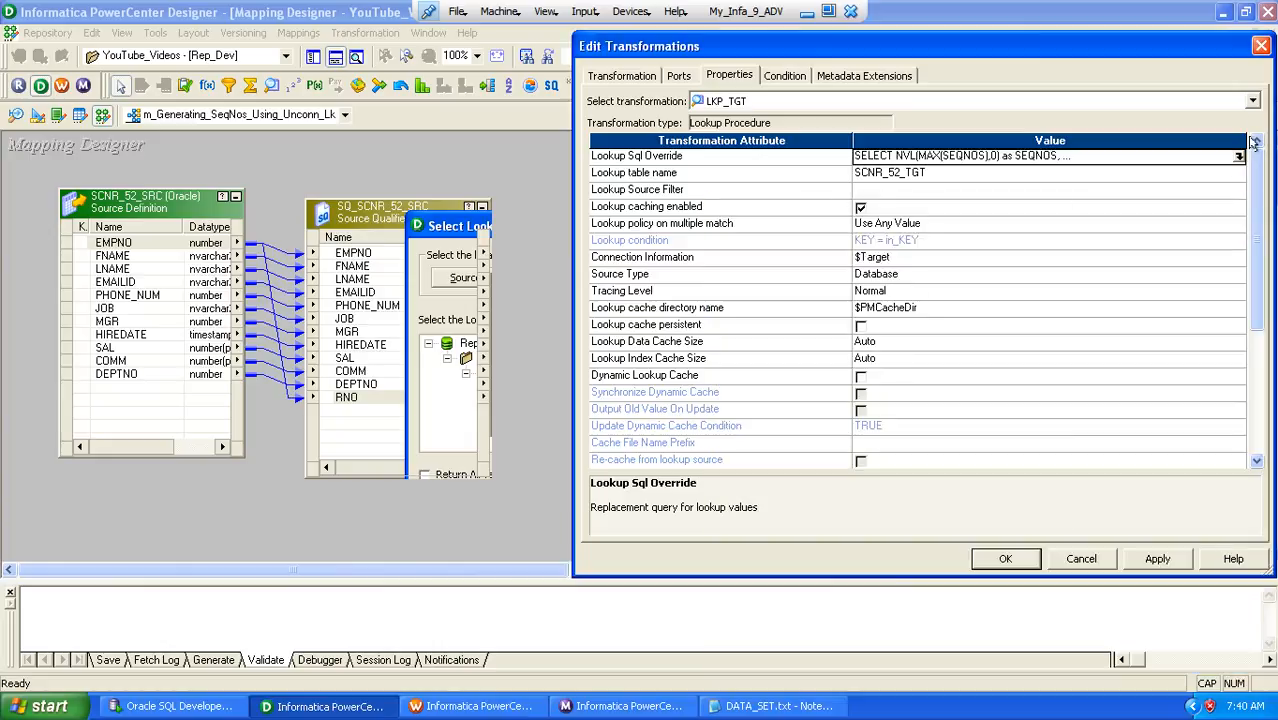
# Recheck the Lookup Sql Override query and save the changes to LKP_TGT
pyautogui.click(1238, 158)
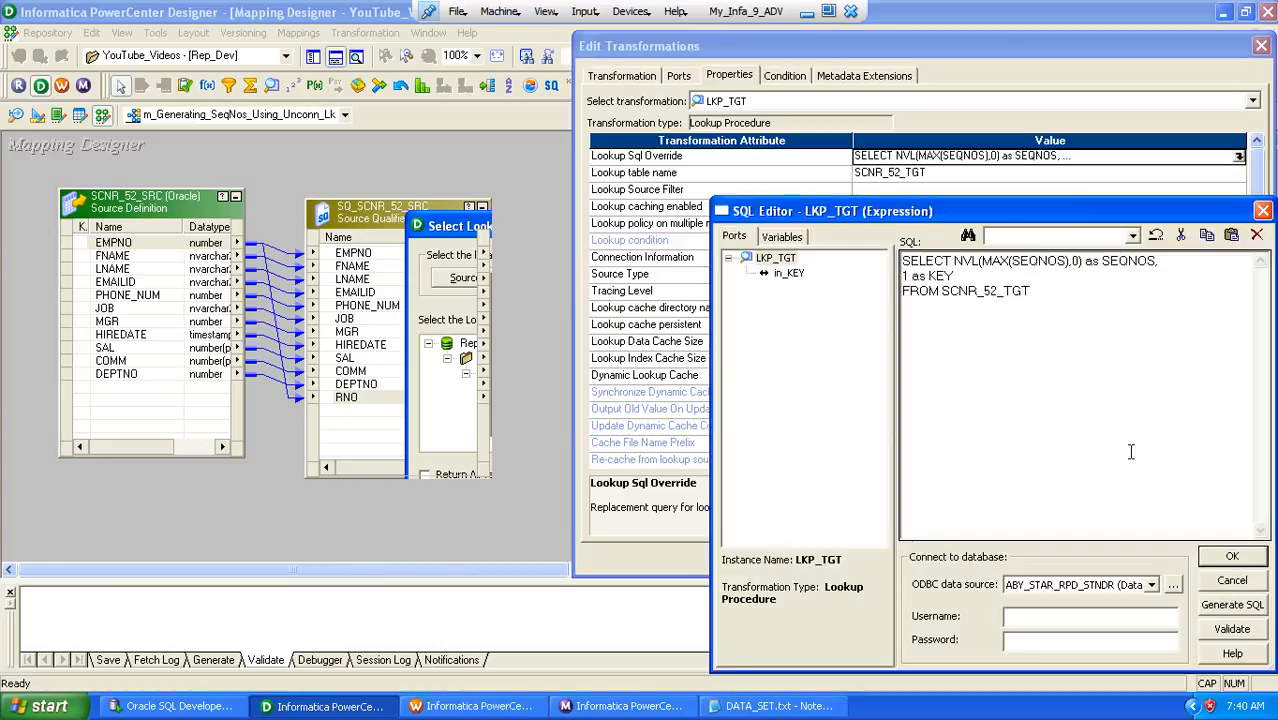
pyautogui.click(1212, 556)
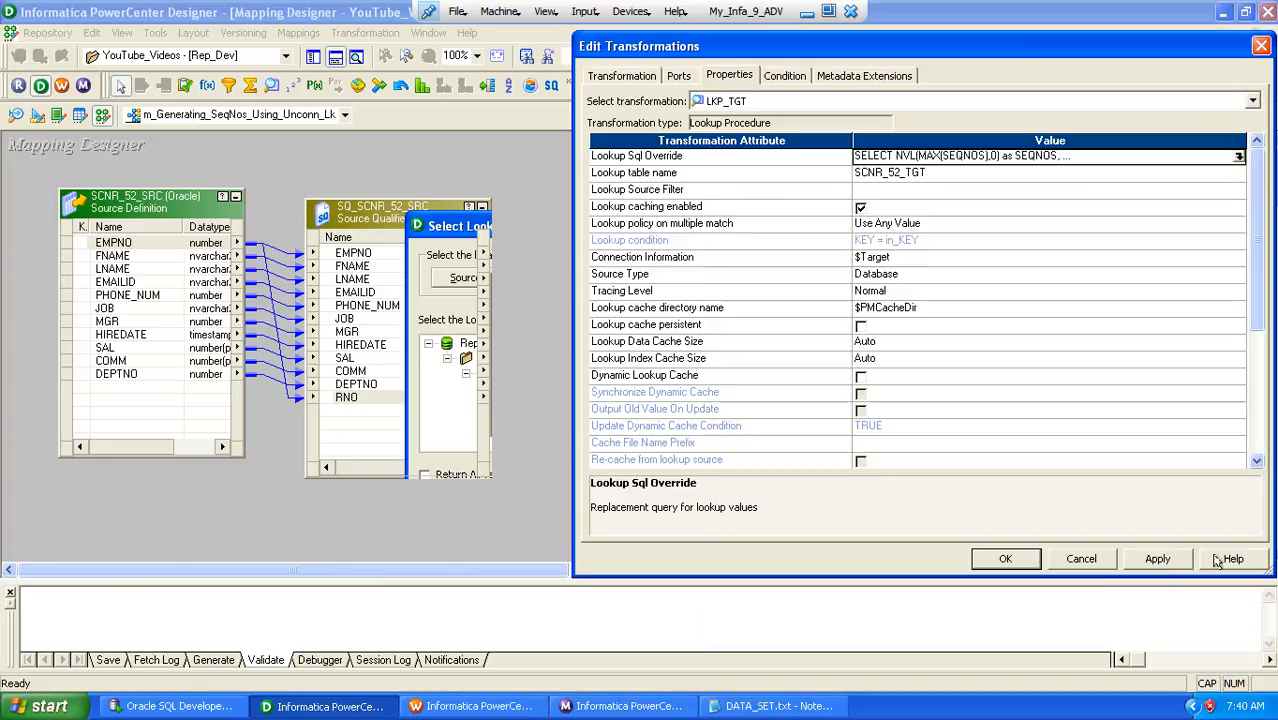
pyautogui.click(1006, 559)
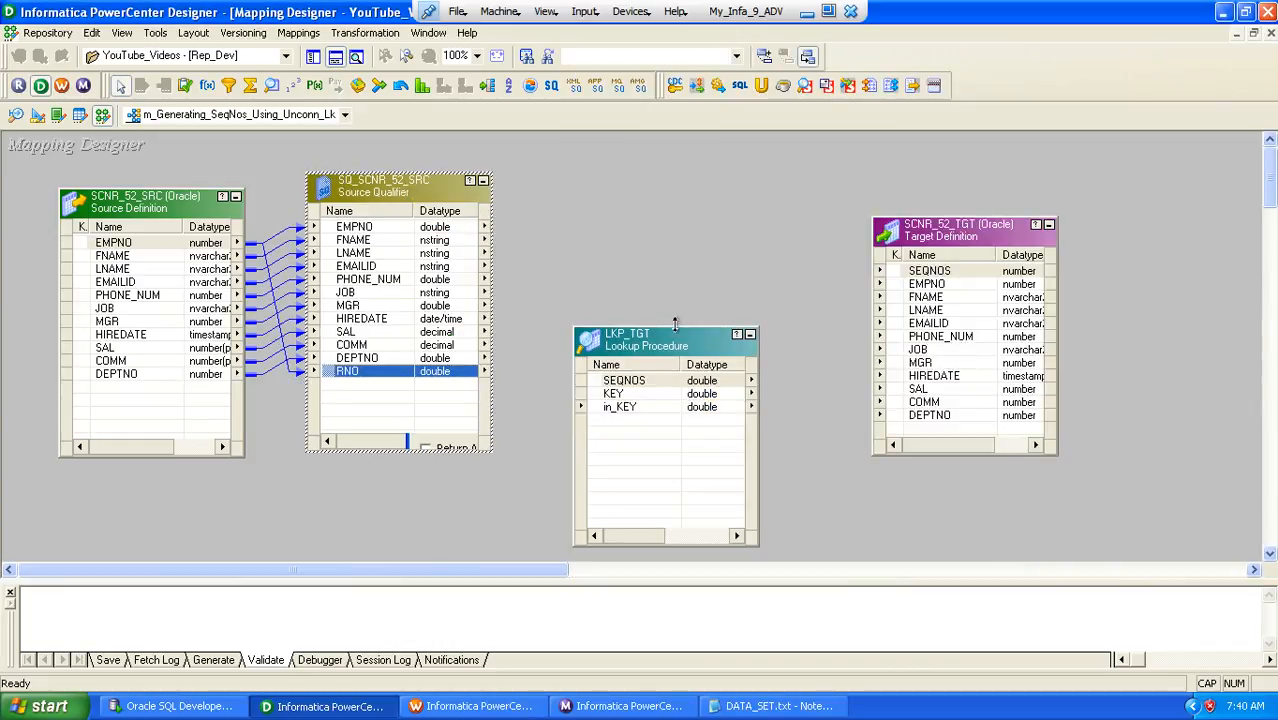
# Move LKP_TGT lower, create an Expression transformation named EXP_CALL_UnConn, and place it above the lookup
pyautogui.moveTo(675, 323); pyautogui.dragTo(675, 423)
pyautogui.click(345, 33)
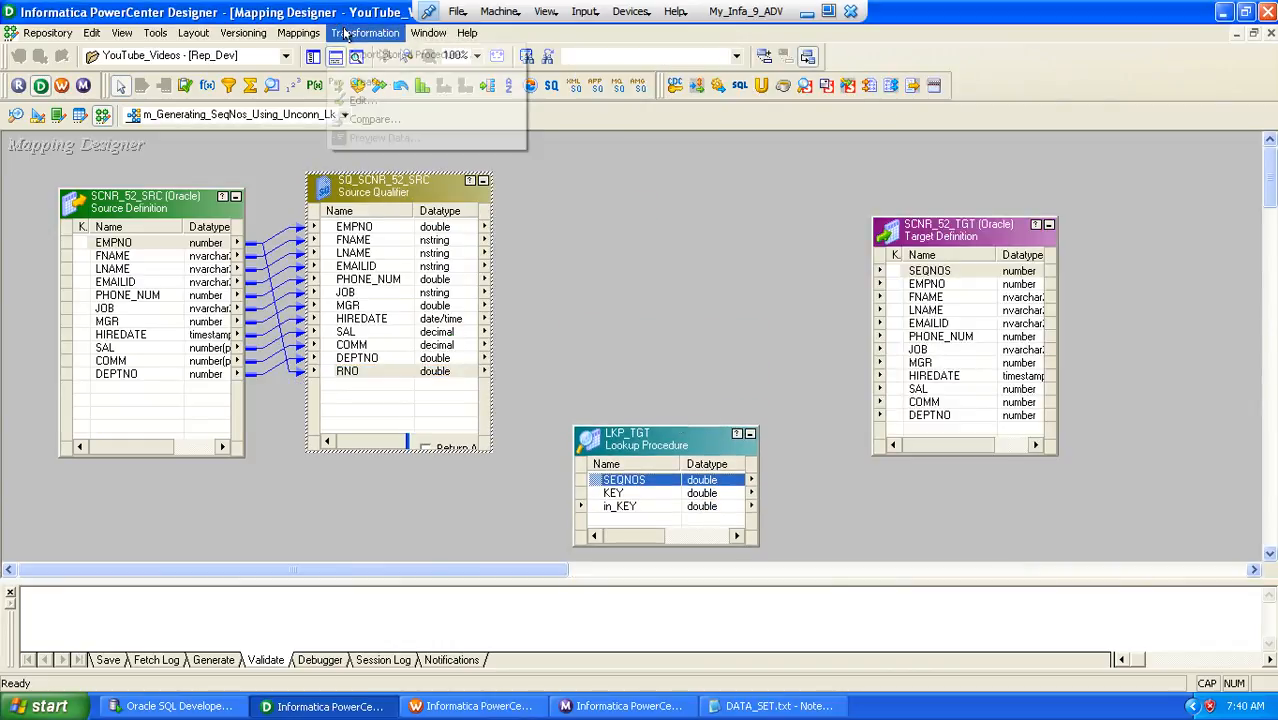
pyautogui.click(369, 80)
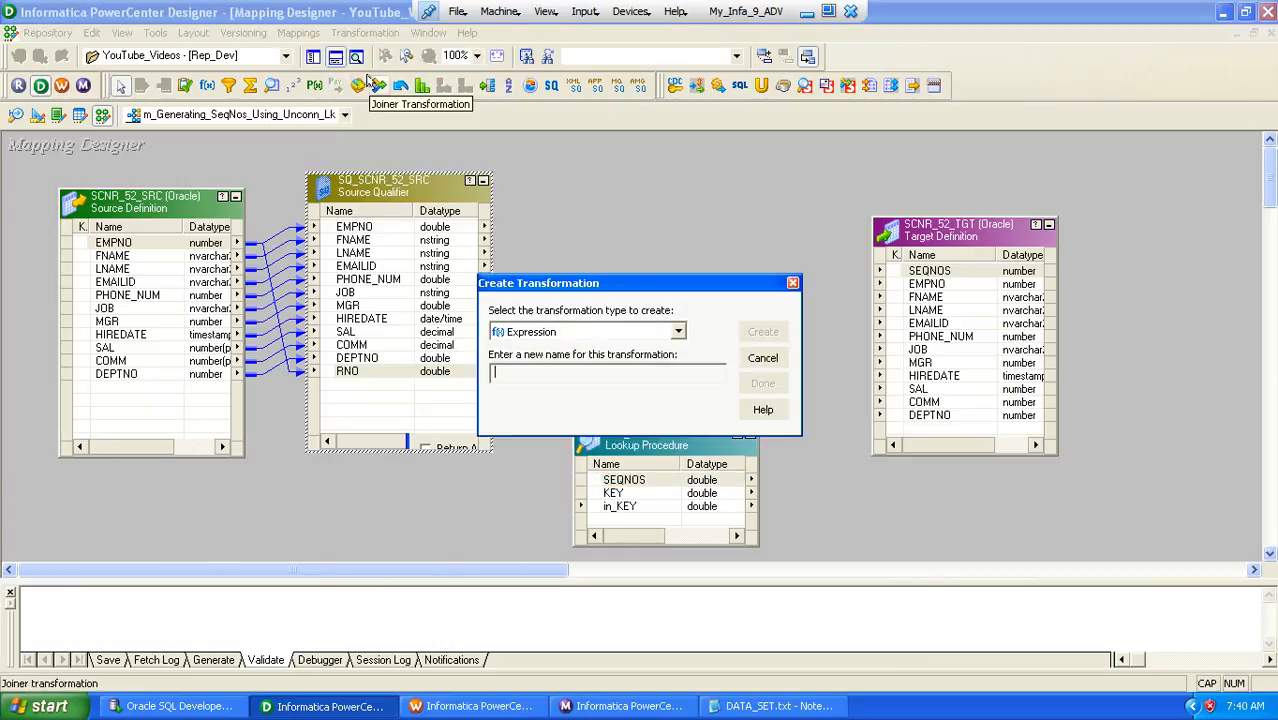
pyautogui.write('EXP_CALL_UnC')
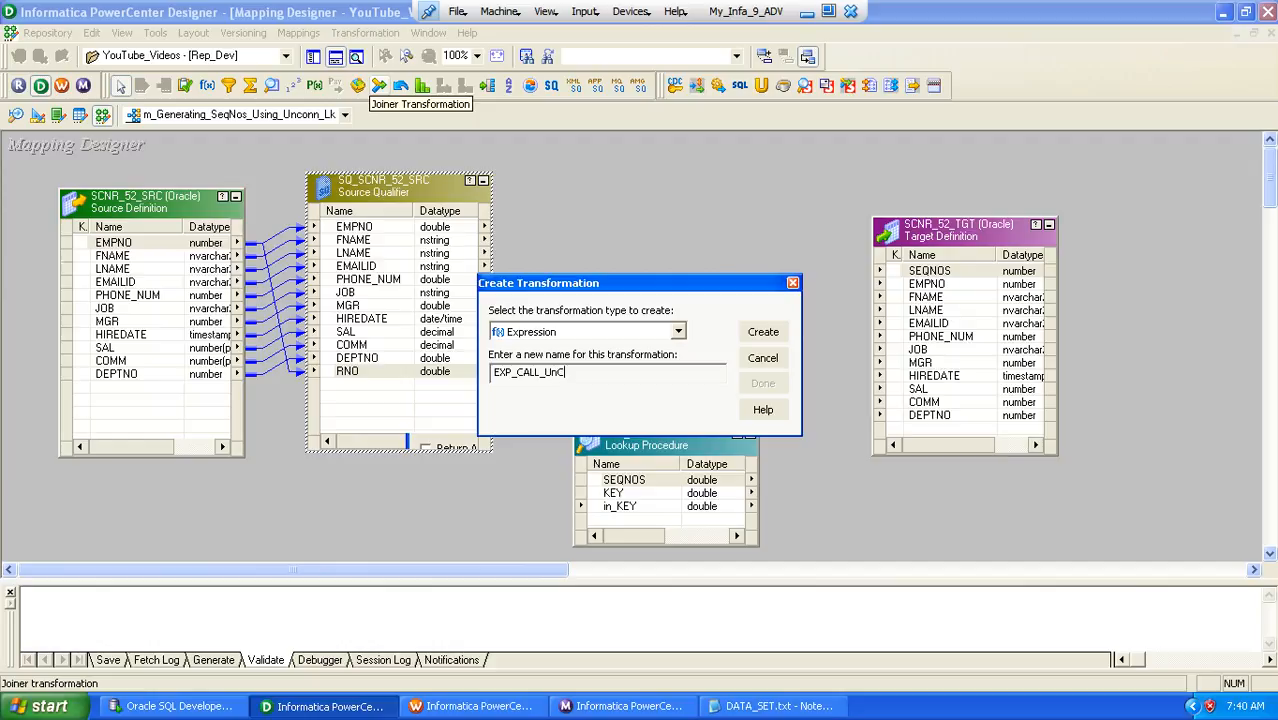
pyautogui.write('onn')
pyautogui.press('Return')
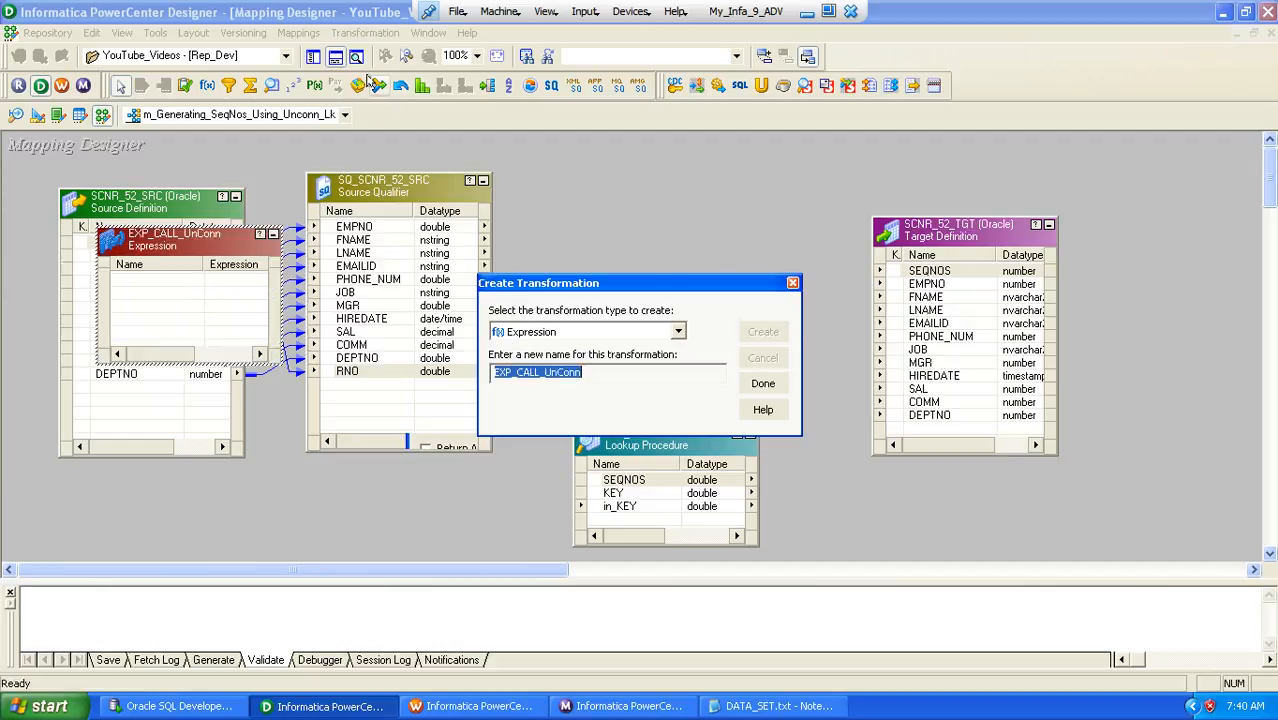
pyautogui.press('Return')
pyautogui.moveTo(163, 237); pyautogui.dragTo(659, 152)
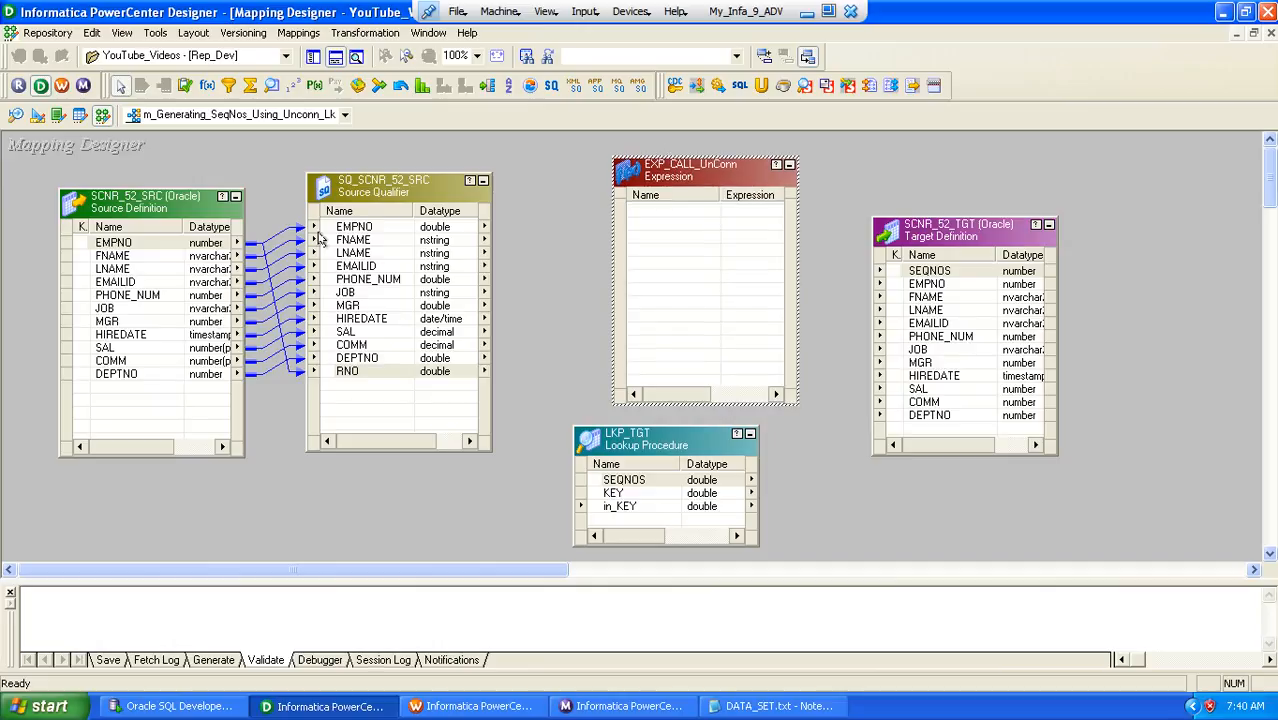
# Link all ports of SQ_SCNR_52_SRC into EXP_CALL_UnConn and shift LKP_TGT further away below the expression
pyautogui.click(349, 227)
pyautogui.rightClick(349, 228)
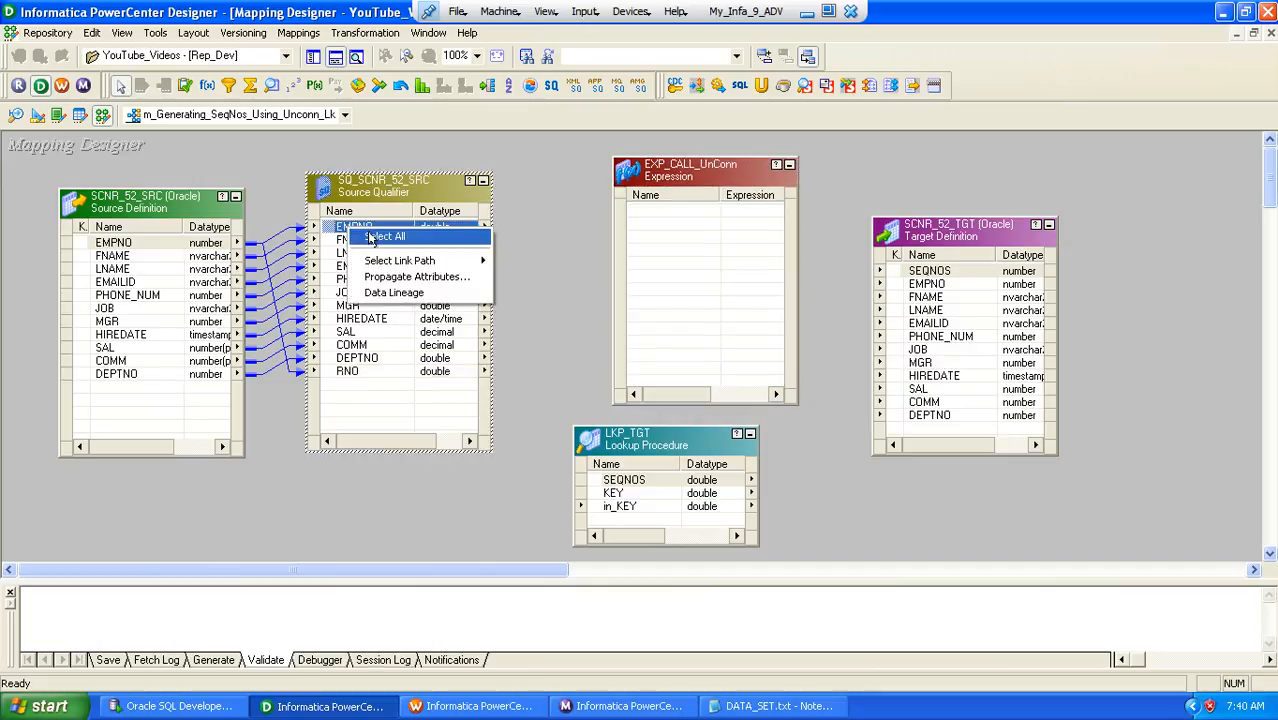
pyautogui.click(370, 238)
pyautogui.moveTo(333, 228); pyautogui.dragTo(658, 218)
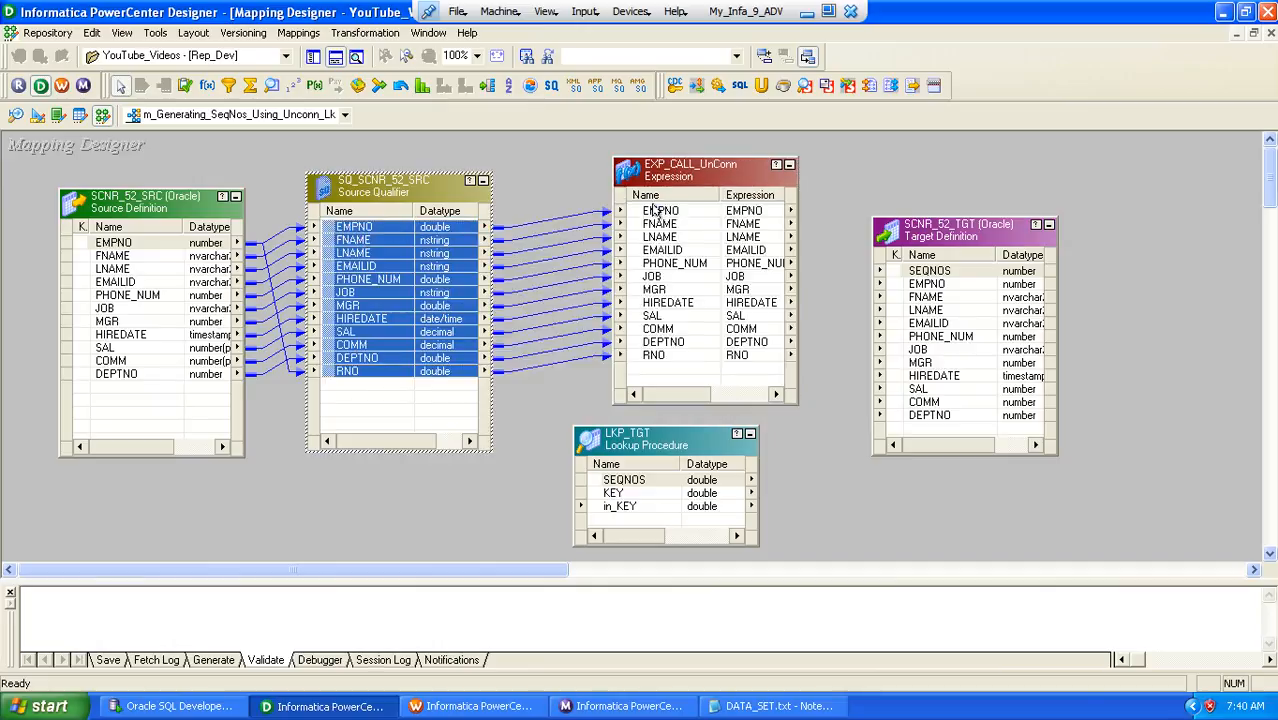
pyautogui.moveTo(643, 442); pyautogui.dragTo(610, 463)
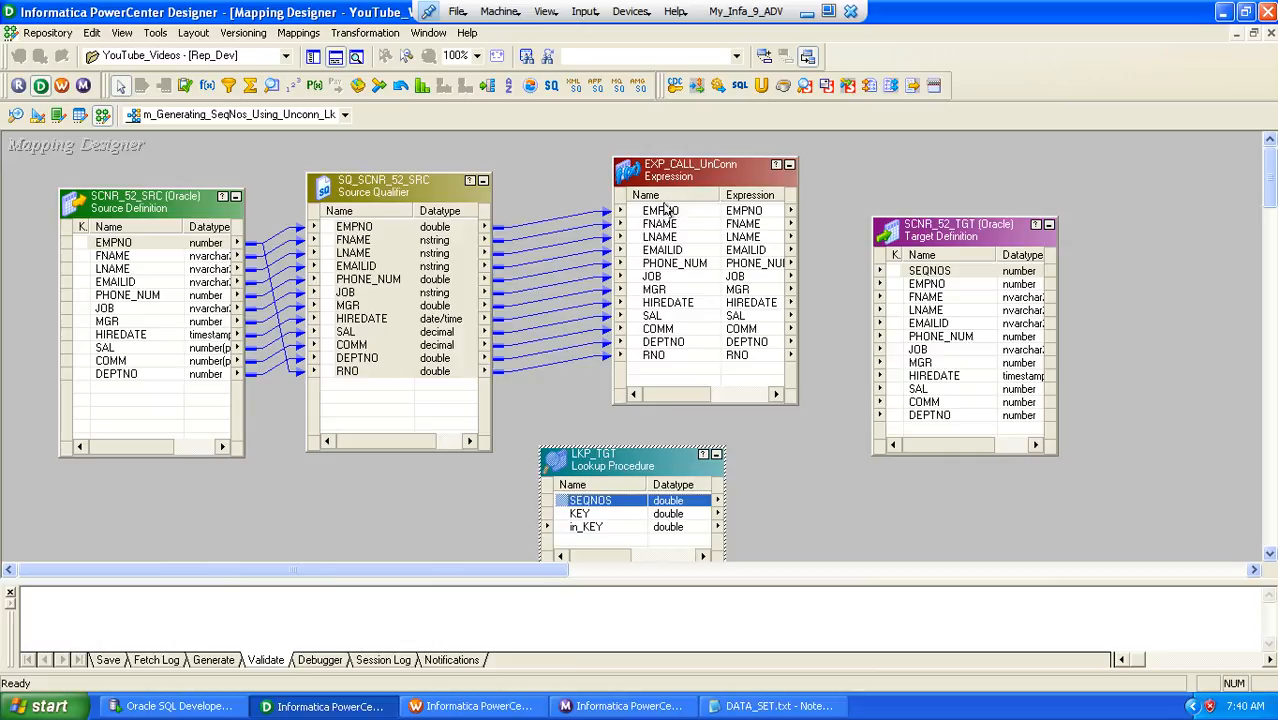
# Link ports EMPNO through DEPTNO from EXP_CALL_UnConn to the matching columns of target SCNR_52_TGT
pyautogui.click(665, 210)
pyautogui.keyDown('shift'); pyautogui.click(672, 342); pyautogui.keyUp('shift')
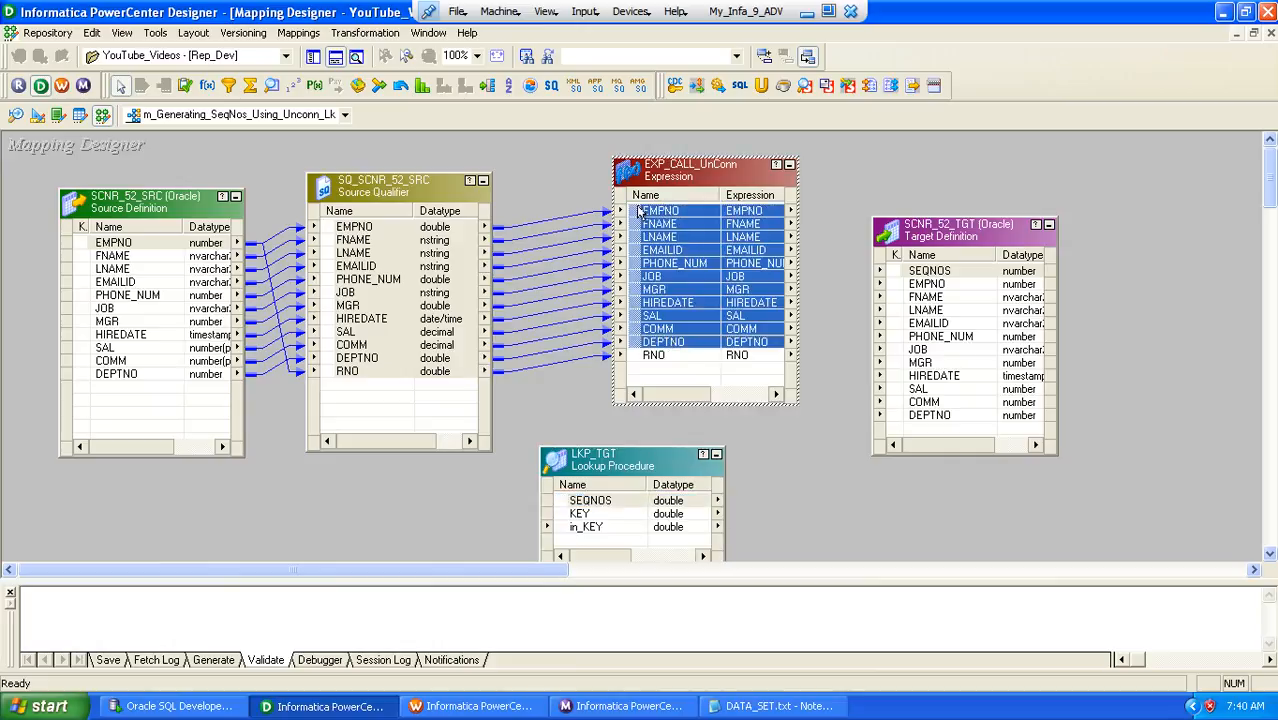
pyautogui.moveTo(638, 212); pyautogui.dragTo(898, 286)
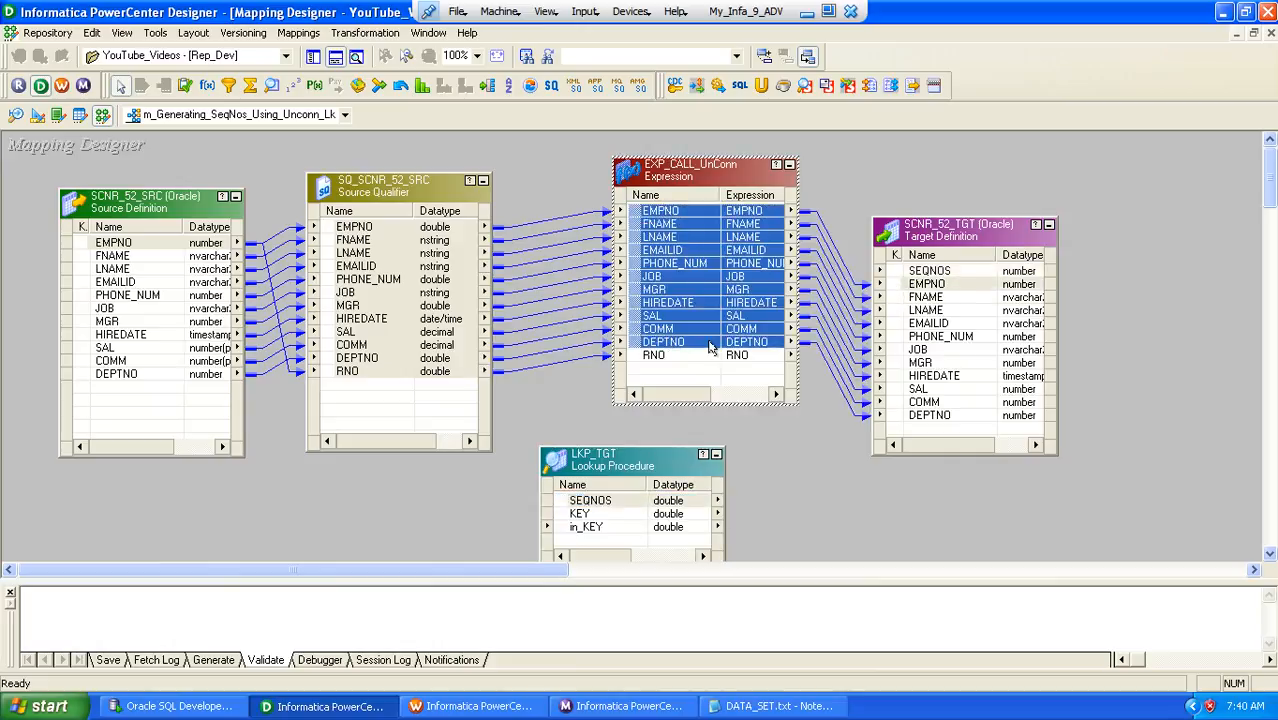
# Turn off the output of port RNO in EXP_CALL_UnConn and add two new ports below it
pyautogui.doubleClick(656, 357)
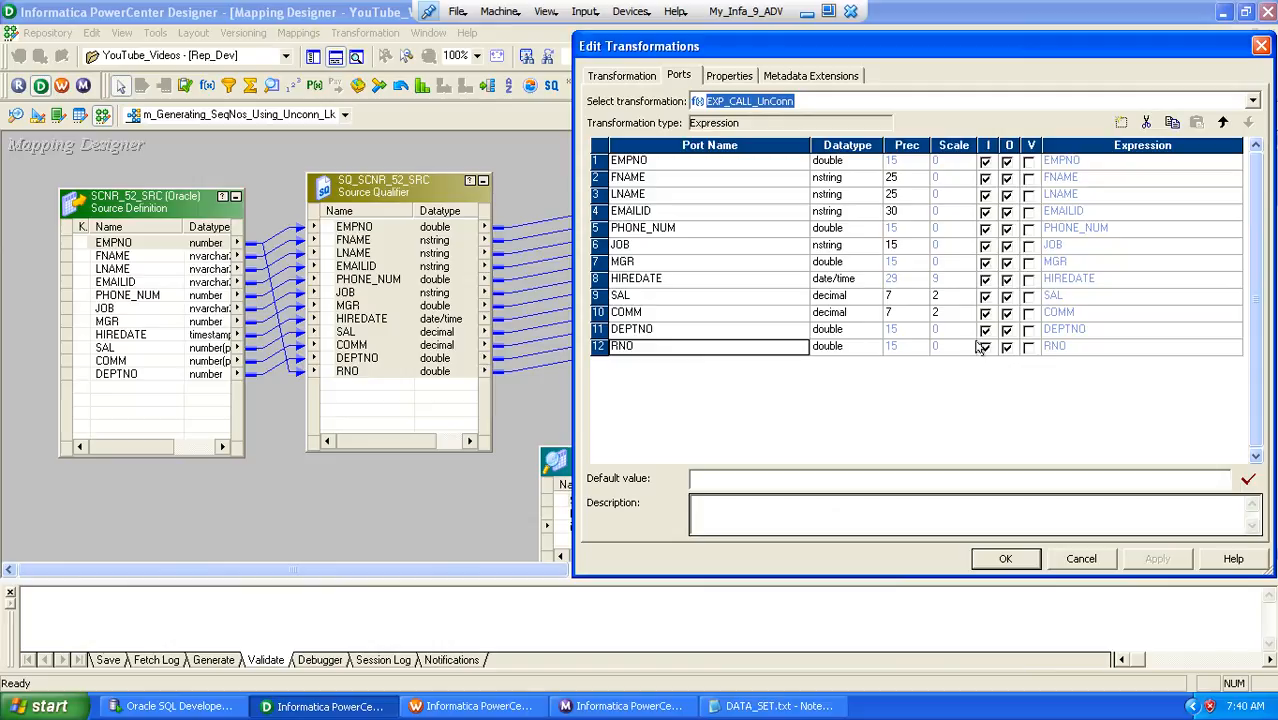
pyautogui.click(1006, 346)
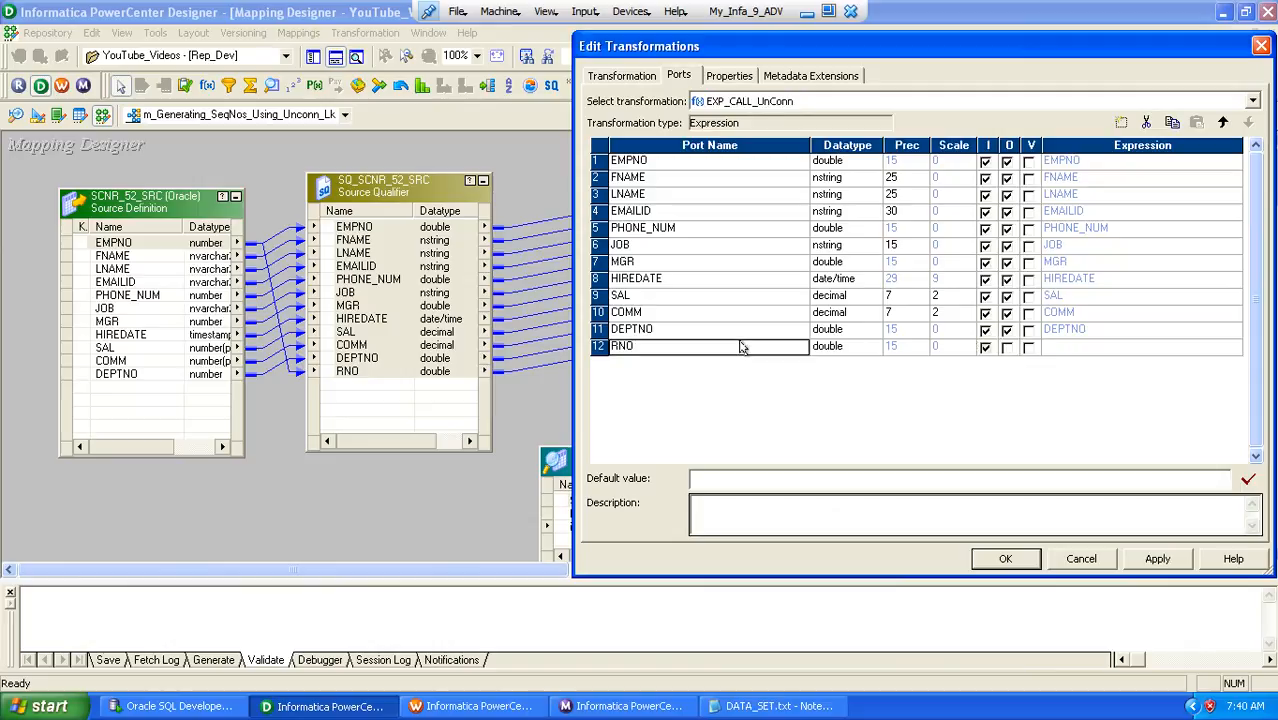
pyautogui.click(1116, 125)
pyautogui.click(1116, 125)
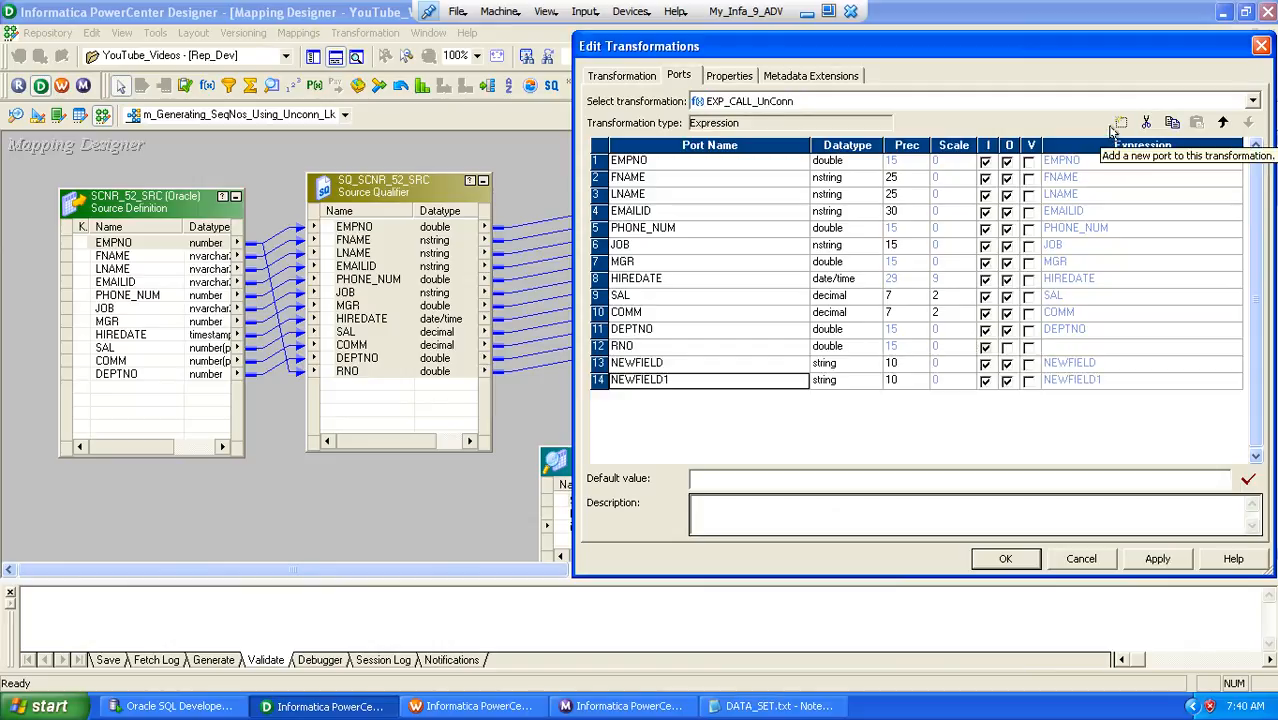
# Rename the first new port v_SK, set its datatype to double and make it a variable port
pyautogui.click(707, 363)
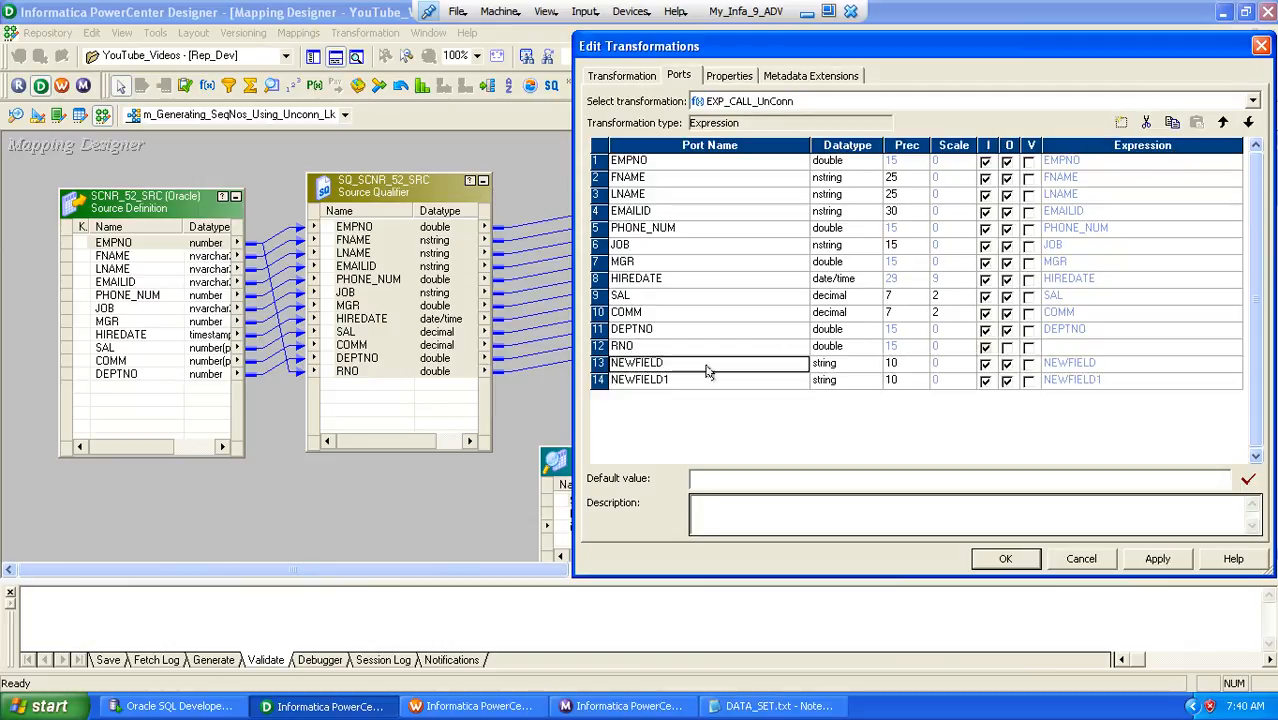
pyautogui.write('v')
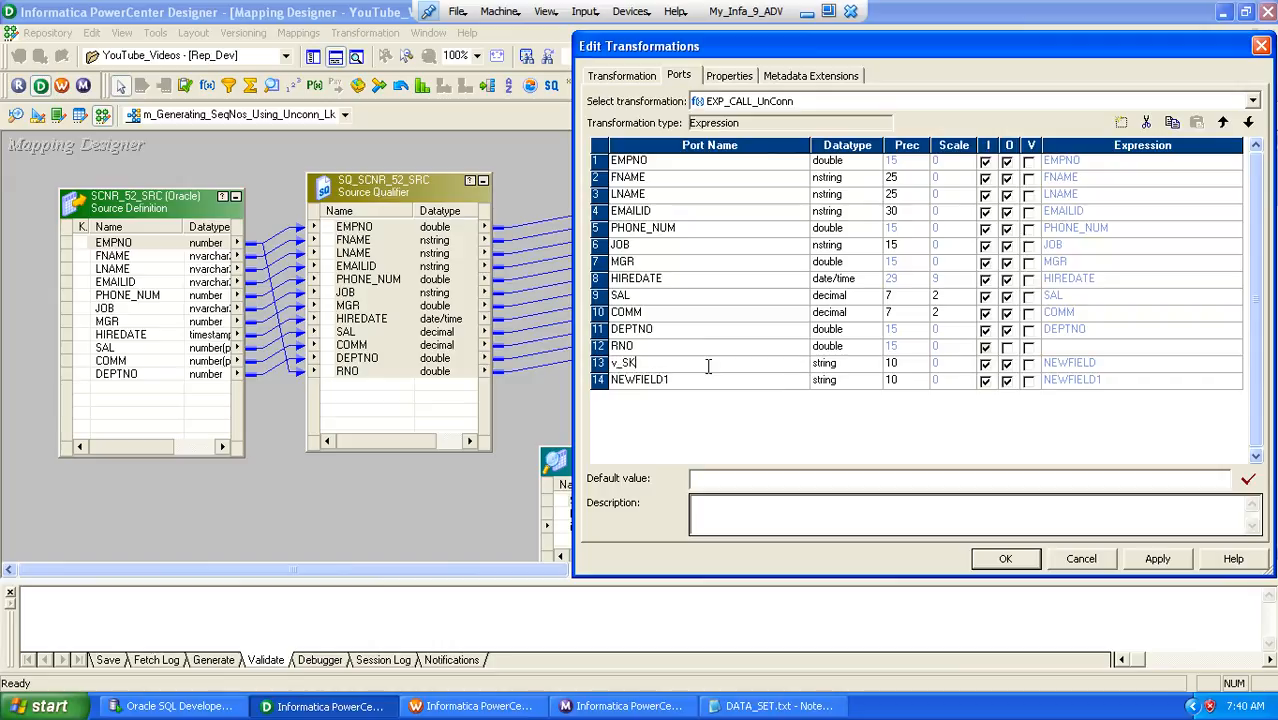
pyautogui.write('_SK')
pyautogui.press('Tab')
pyautogui.press('d')
pyautogui.press('d')
pyautogui.press('d')
pyautogui.press('Tab')
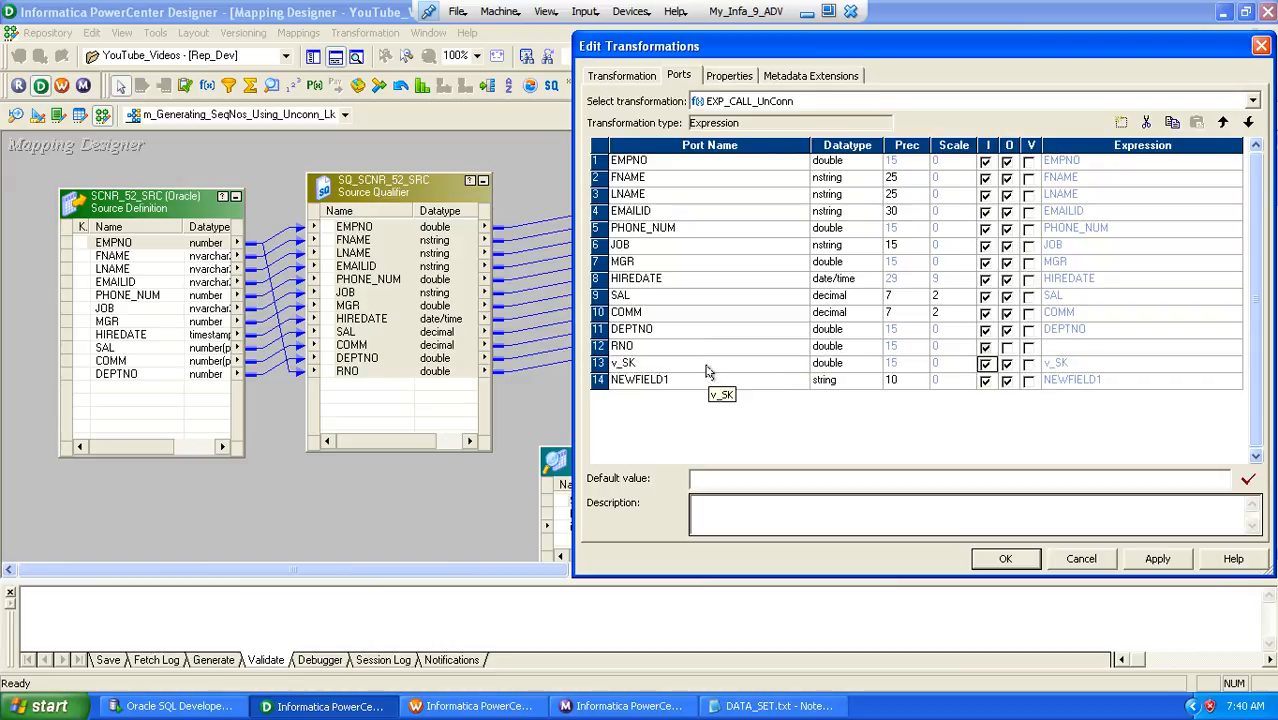
pyautogui.press('Tab')
pyautogui.press('Tab')
pyautogui.press('space')
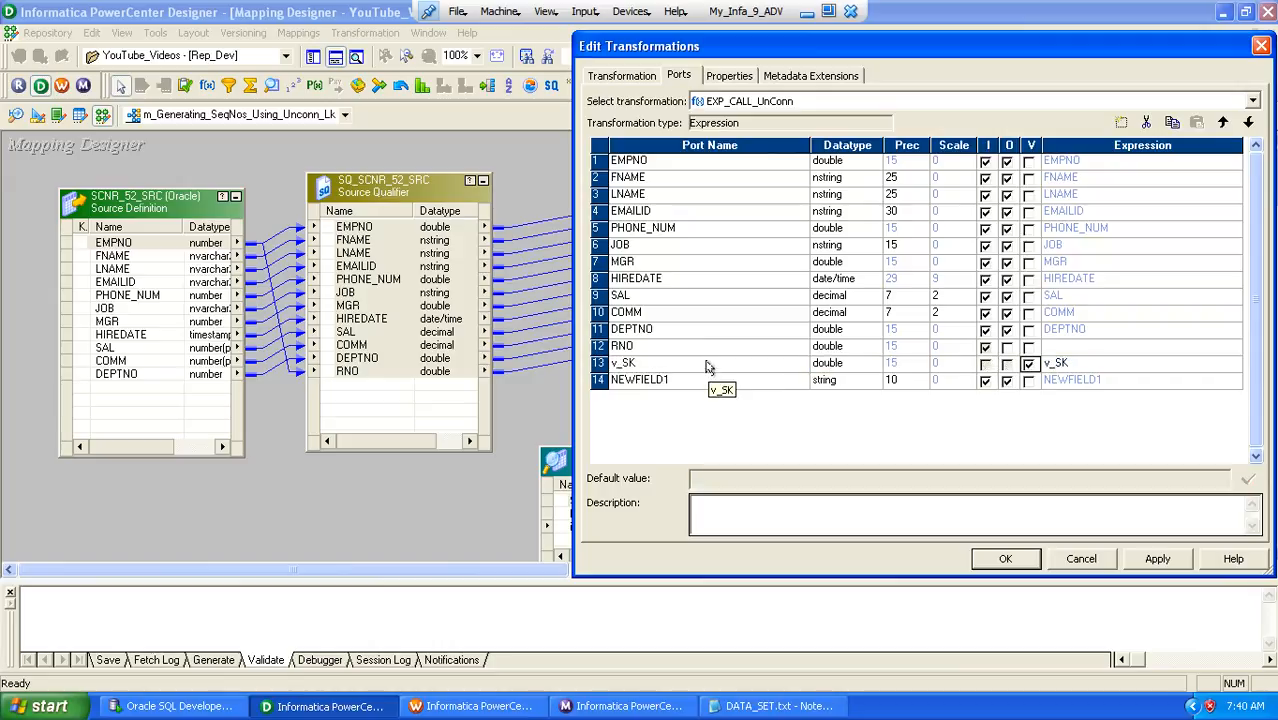
# Set the v_SK expression to call the unconnected lookup as :LKP.LKP_TGT(1)
pyautogui.click(1200, 363)
pyautogui.click(1236, 363)
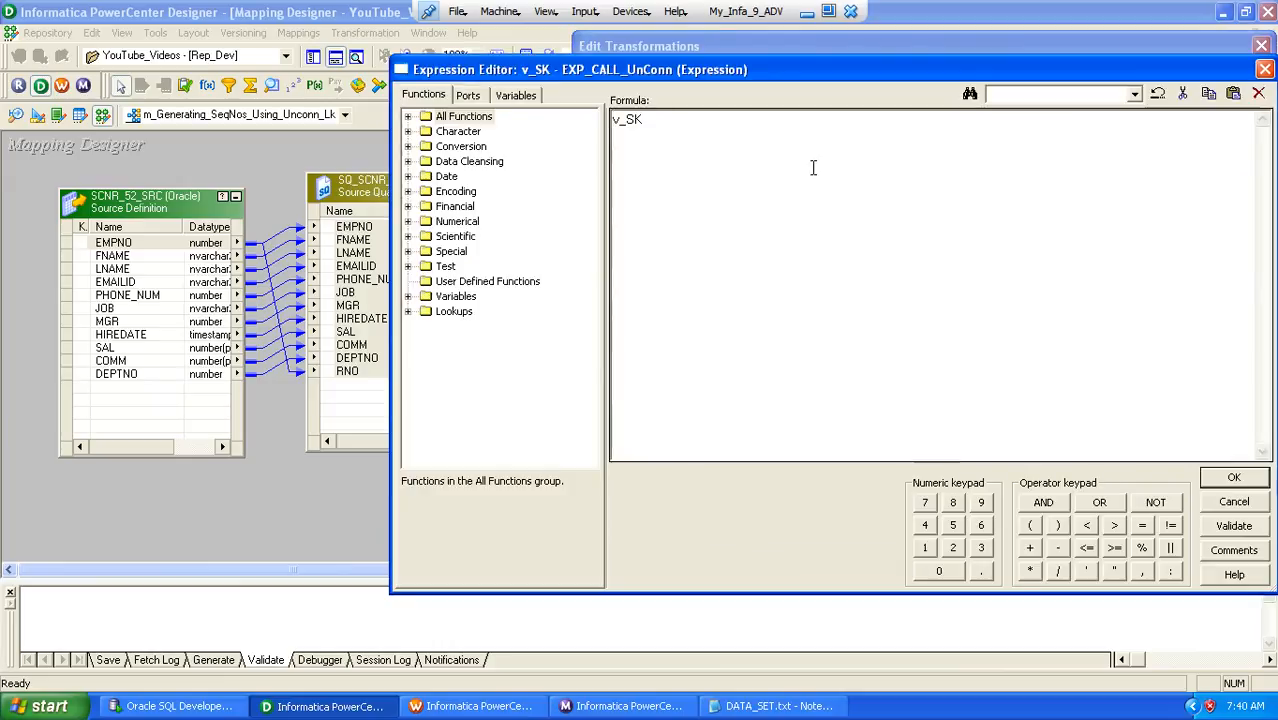
pyautogui.click(407, 311)
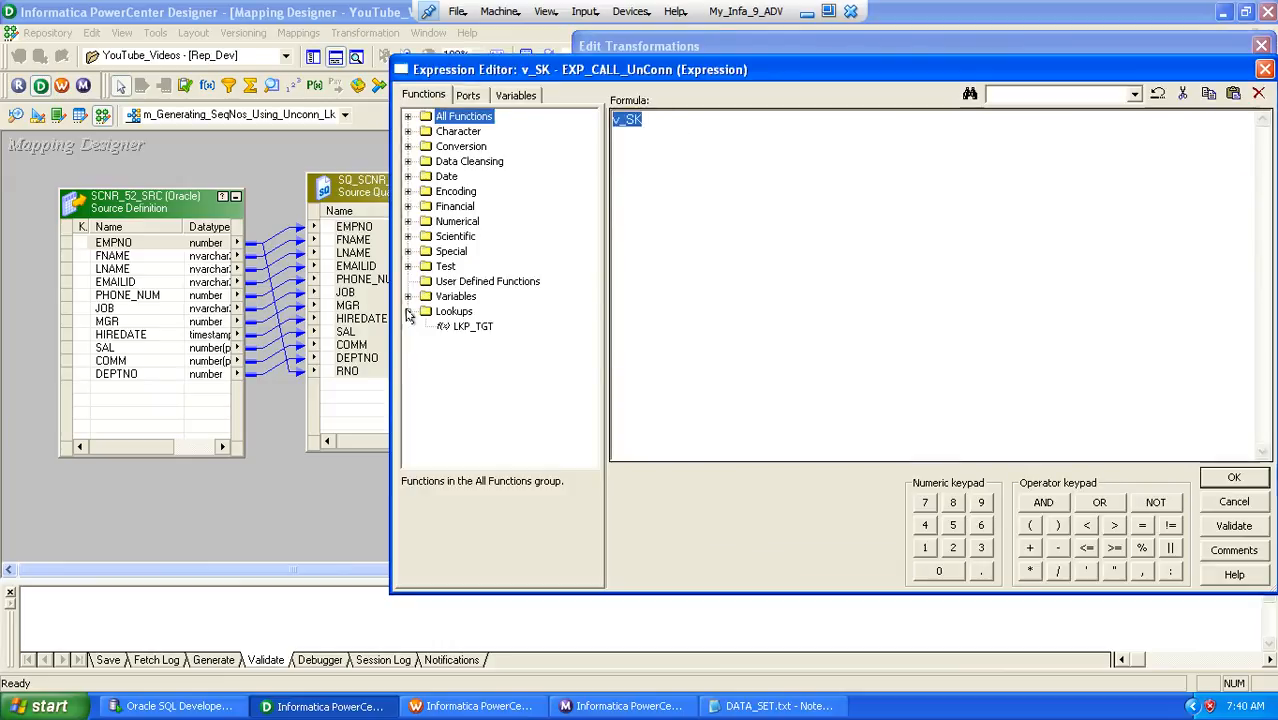
pyautogui.doubleClick(473, 328)
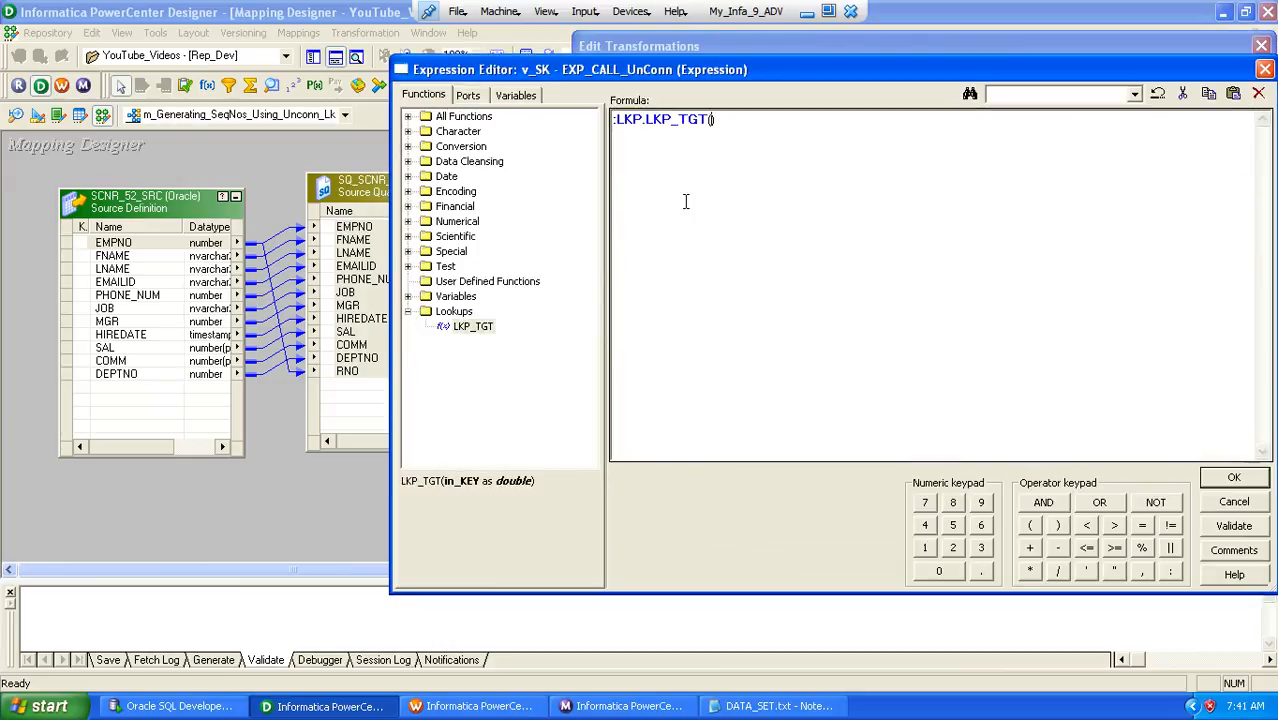
pyautogui.click(1218, 477)
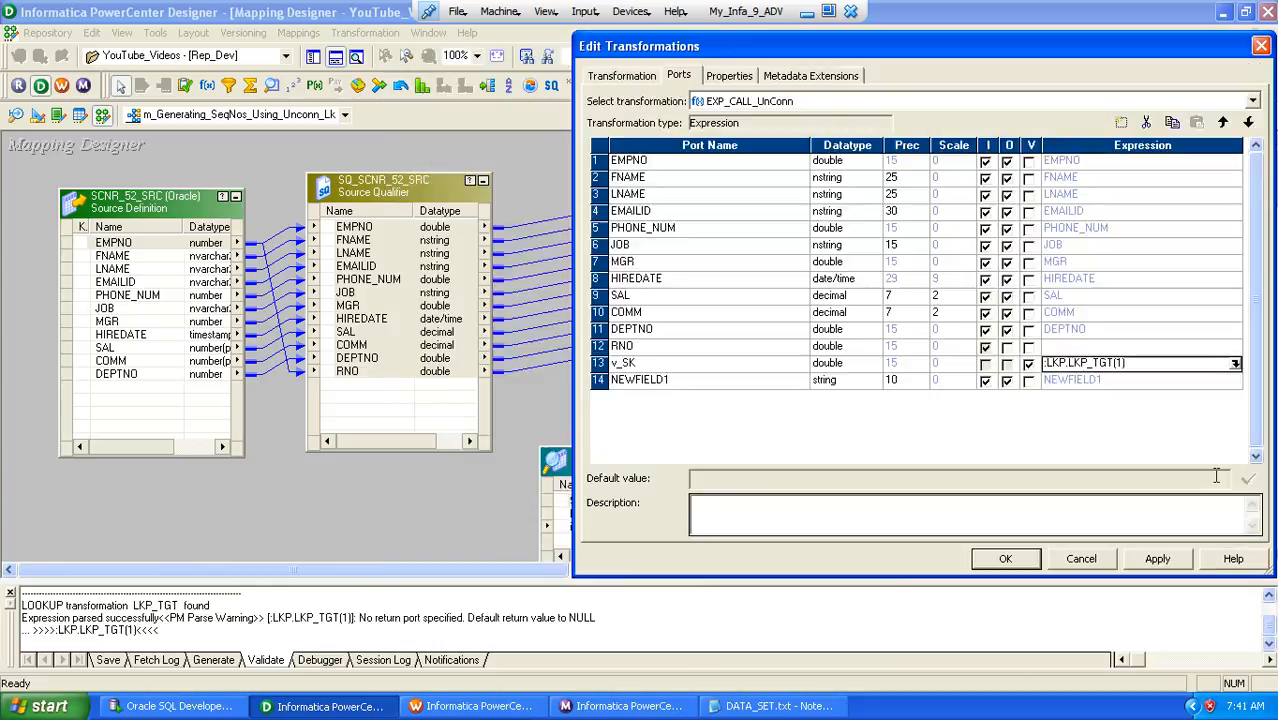
# Rename the second new port o_SK, set its datatype to double and make it output-only
pyautogui.click(702, 385)
pyautogui.write('o')
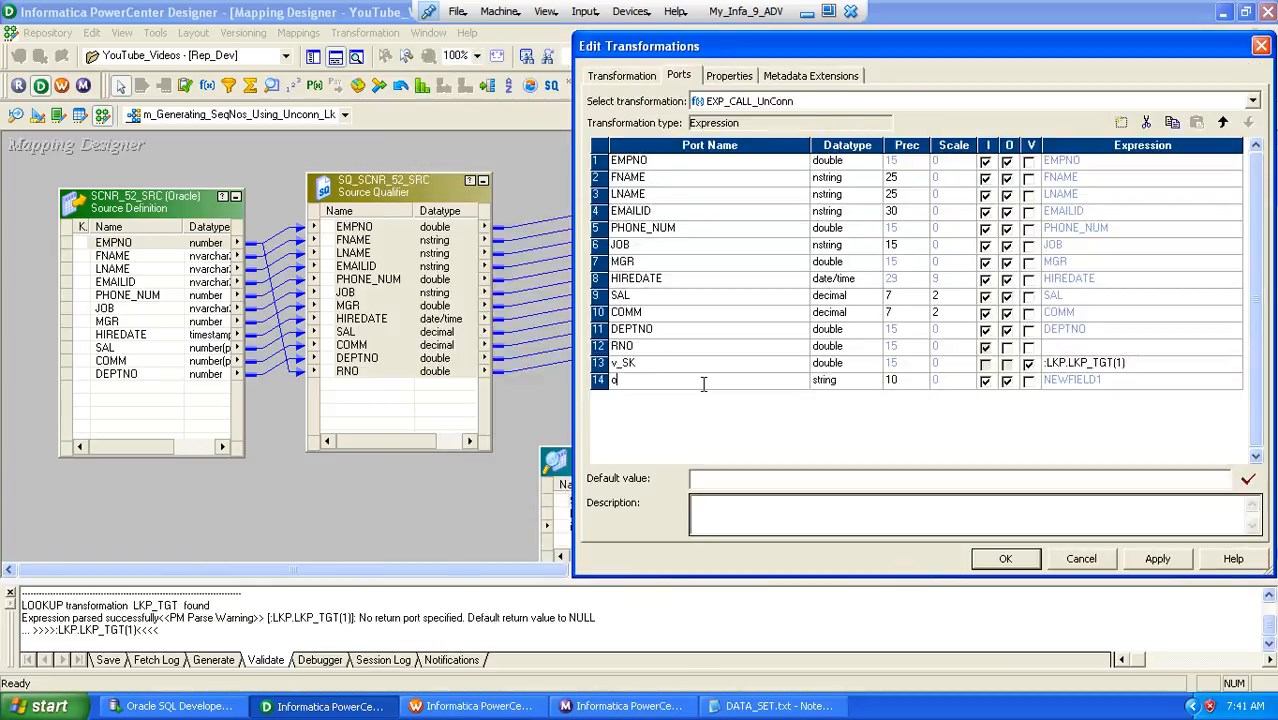
pyautogui.write('_SK')
pyautogui.press('Tab')
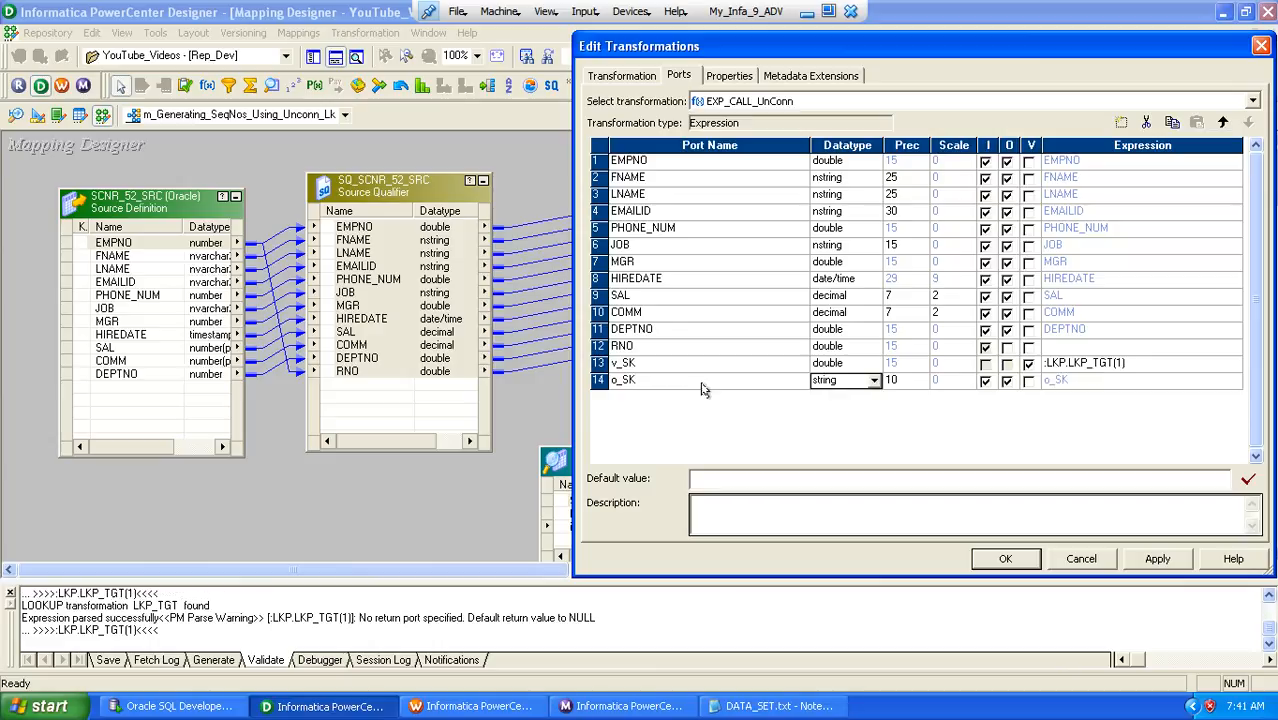
pyautogui.press('d')
pyautogui.press('d')
pyautogui.press('d')
pyautogui.press('Tab')
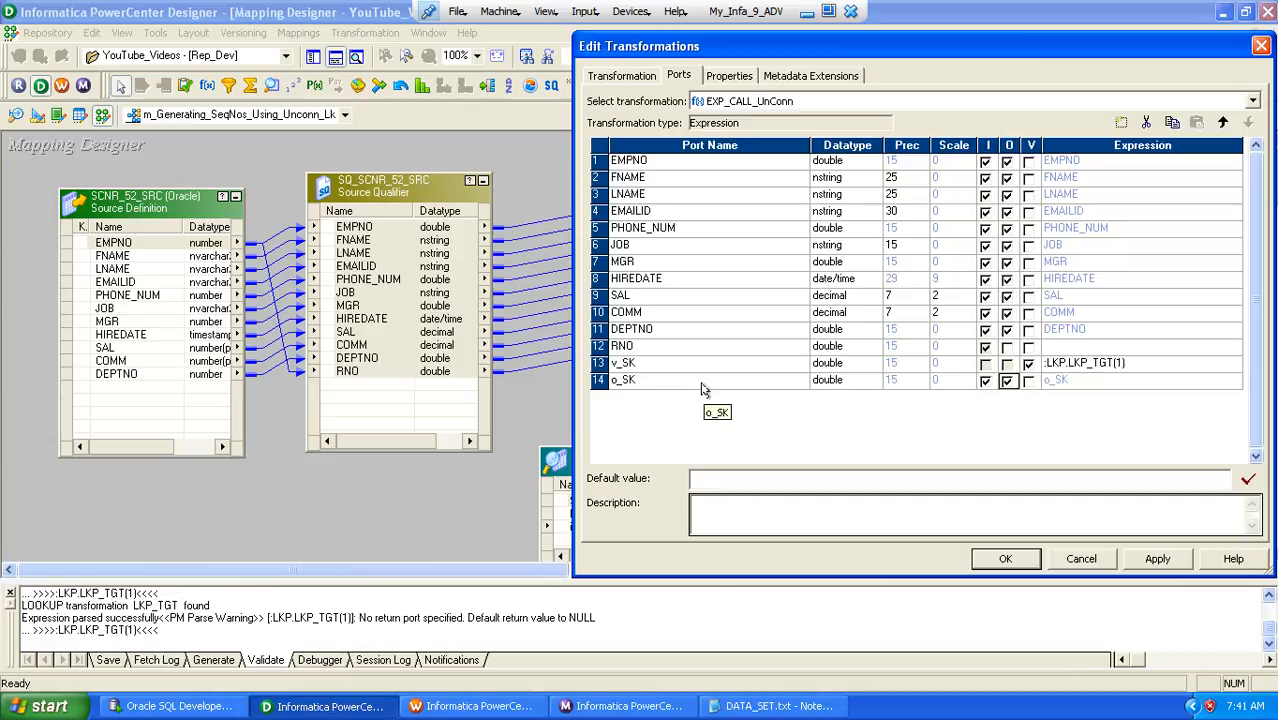
pyautogui.press('space')
pyautogui.press('Tab')
pyautogui.press('Tab')
pyautogui.press('Tab')
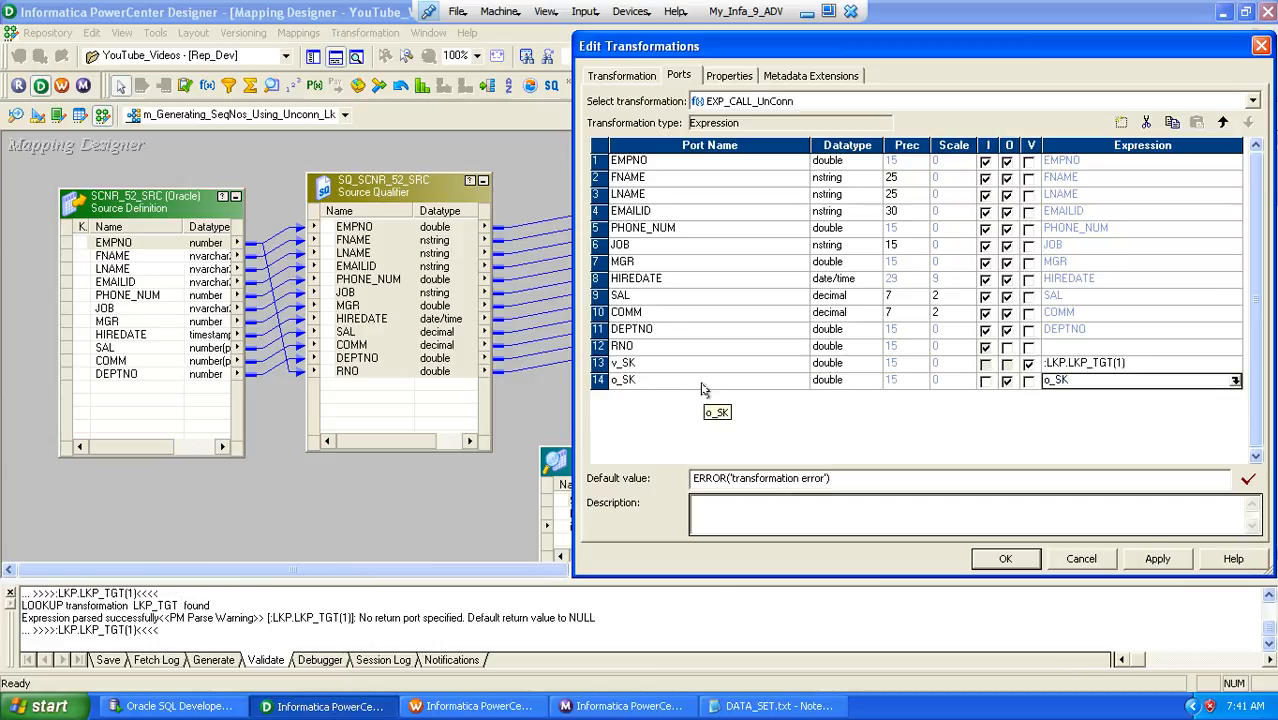
# Set the o_SK expression to RNO+v_SK and accept the changes to EXP_CALL_UnConn
pyautogui.click(1236, 381)
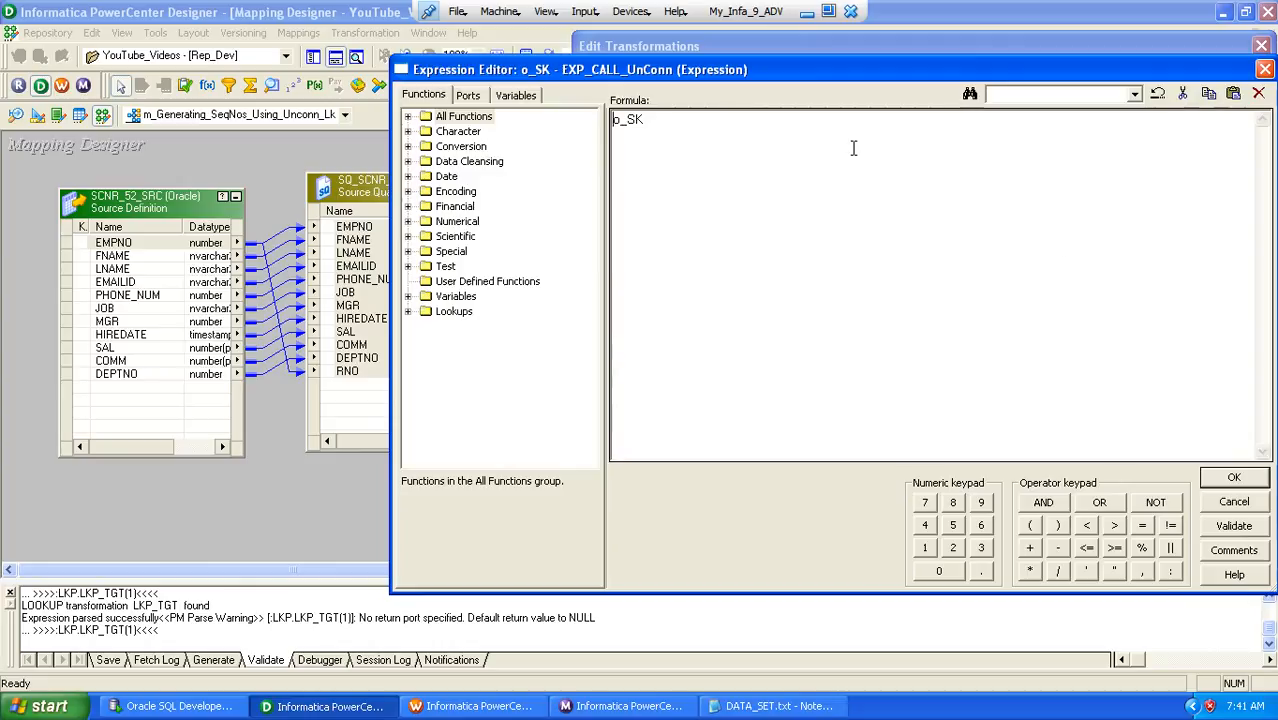
pyautogui.click(470, 96)
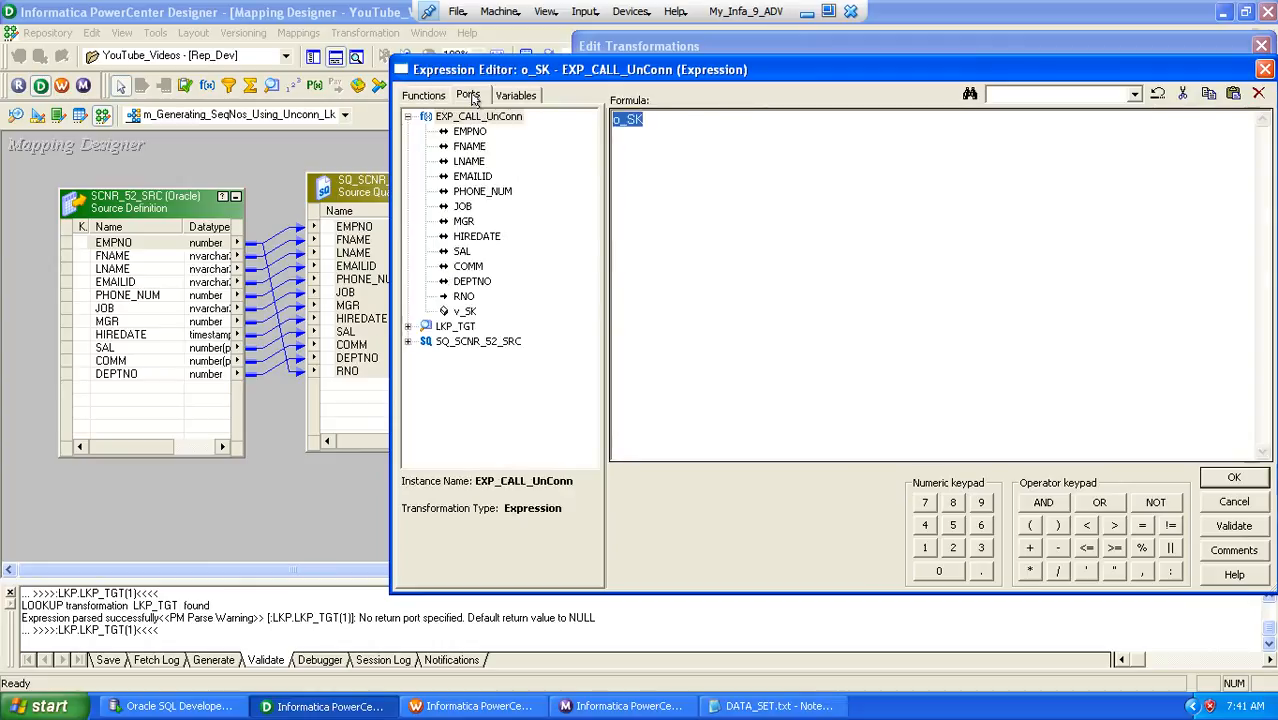
pyautogui.click(466, 312)
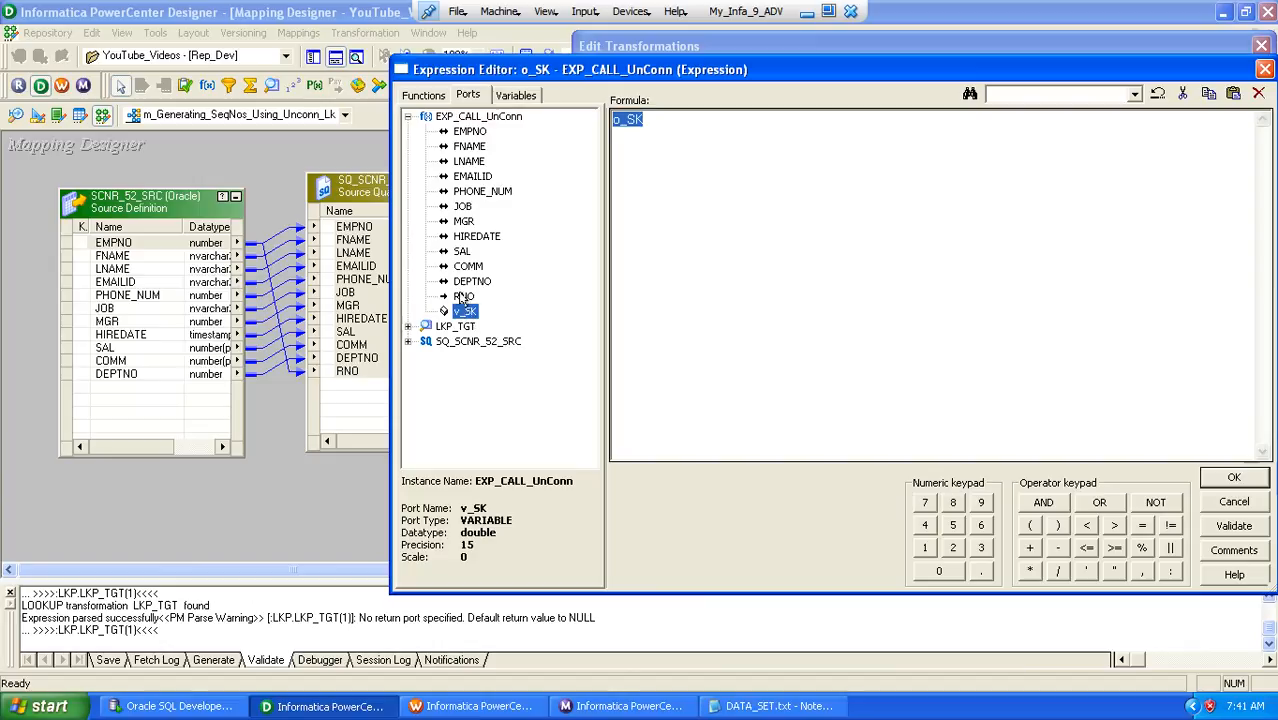
pyautogui.doubleClick(462, 298)
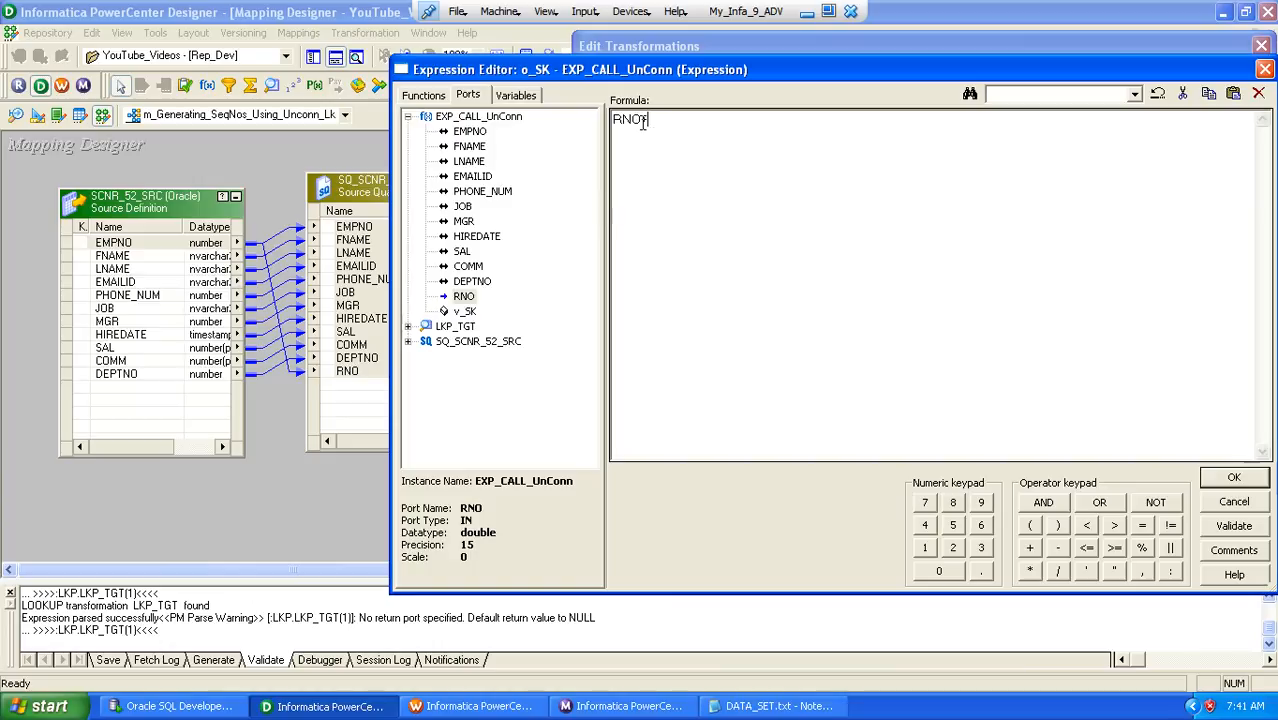
pyautogui.moveTo(641, 121); pyautogui.dragTo(607, 121)
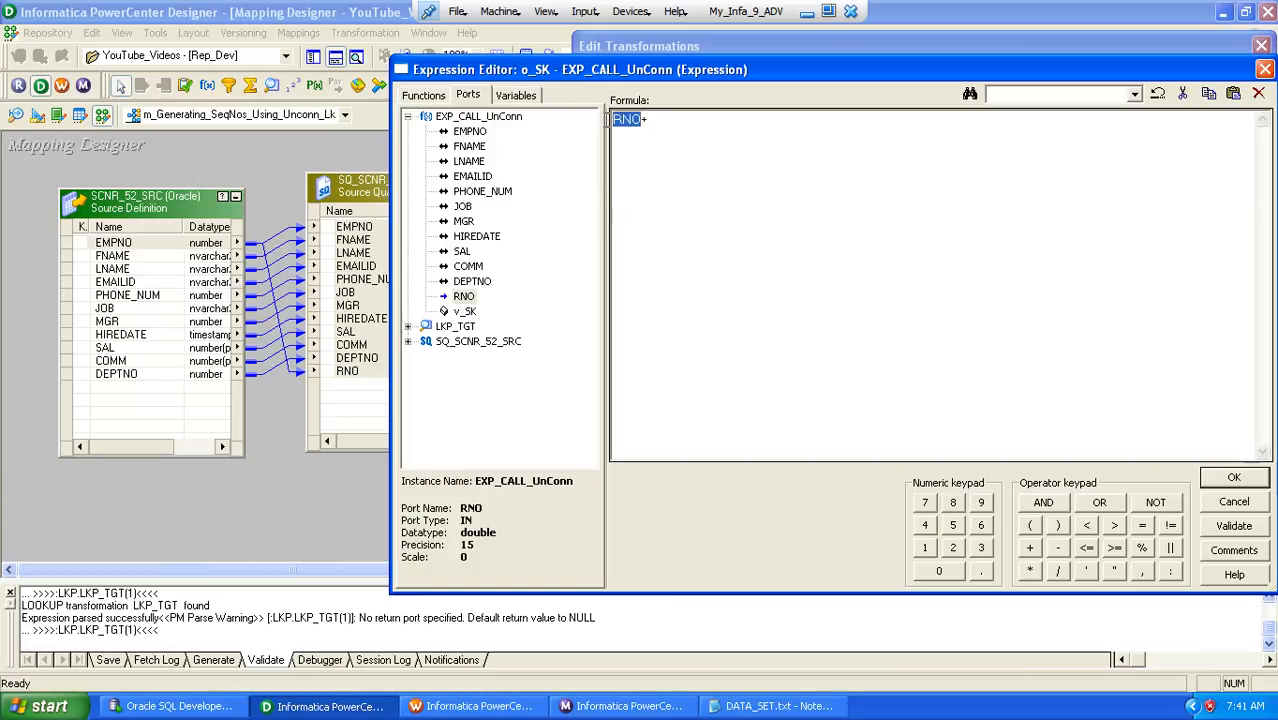
pyautogui.click(651, 119)
pyautogui.moveTo(643, 119); pyautogui.dragTo(619, 119)
pyautogui.click(465, 312)
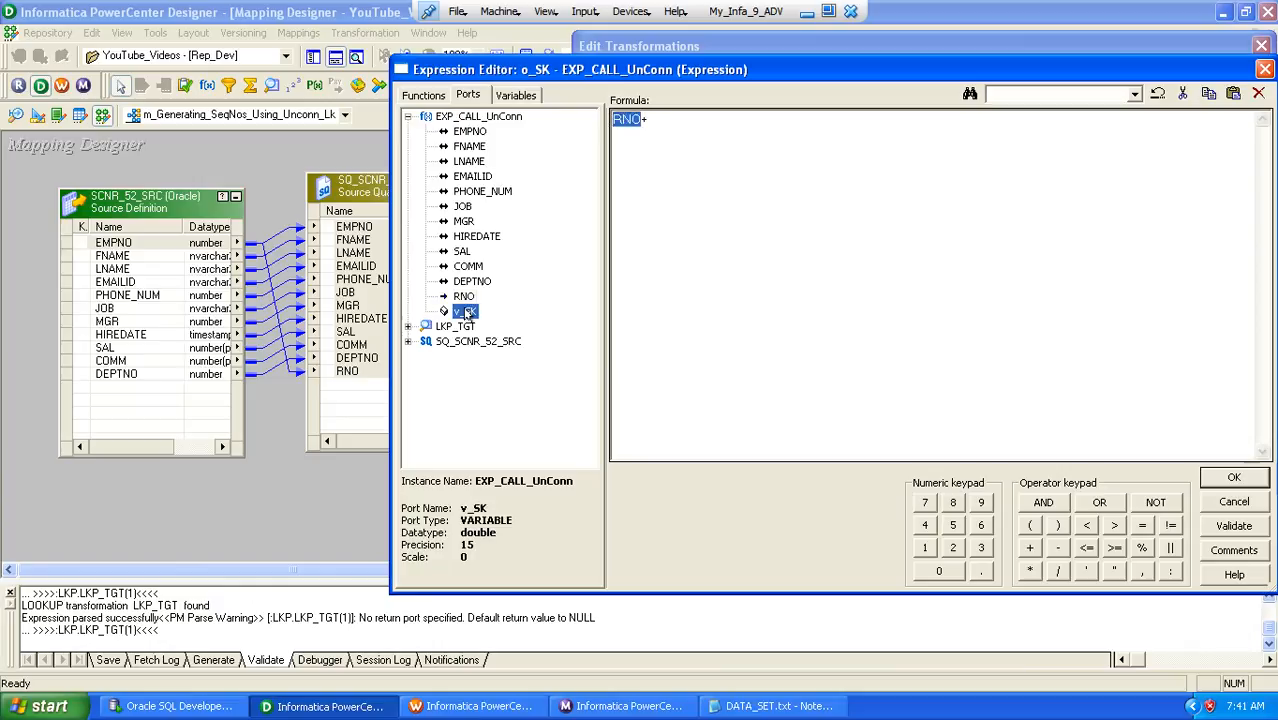
pyautogui.click(645, 119)
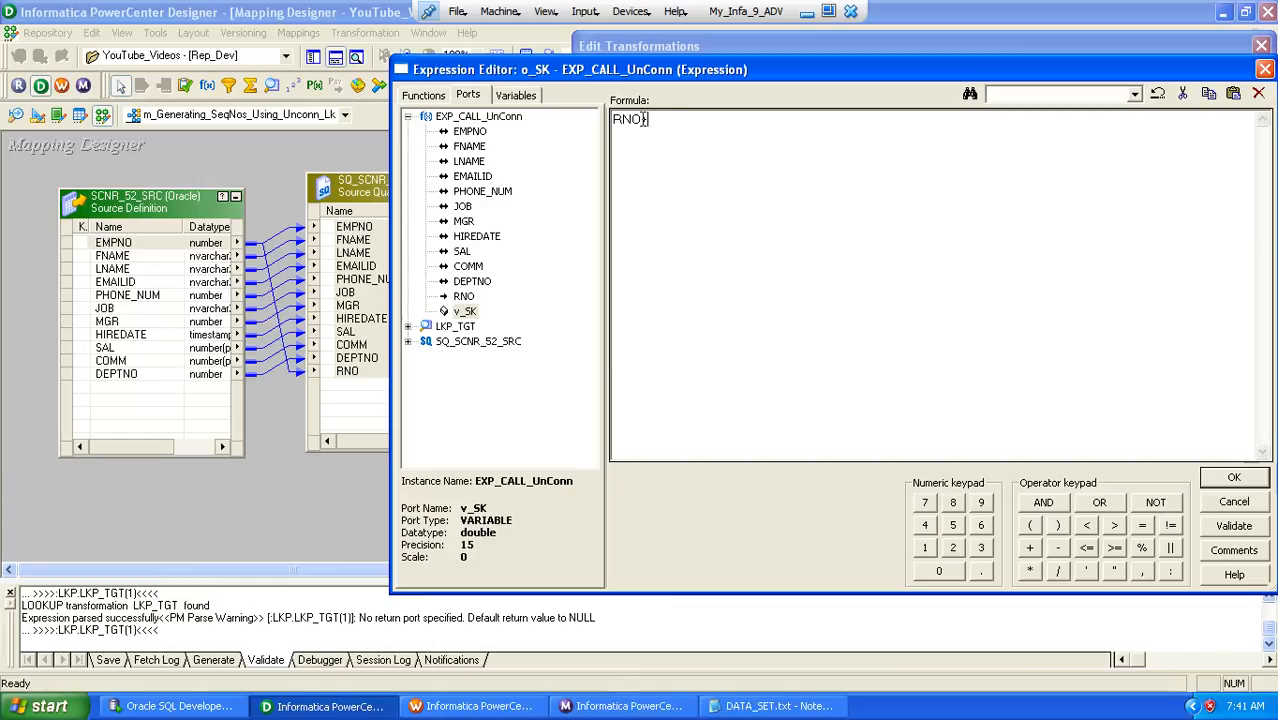
pyautogui.moveTo(645, 119); pyautogui.dragTo(592, 119)
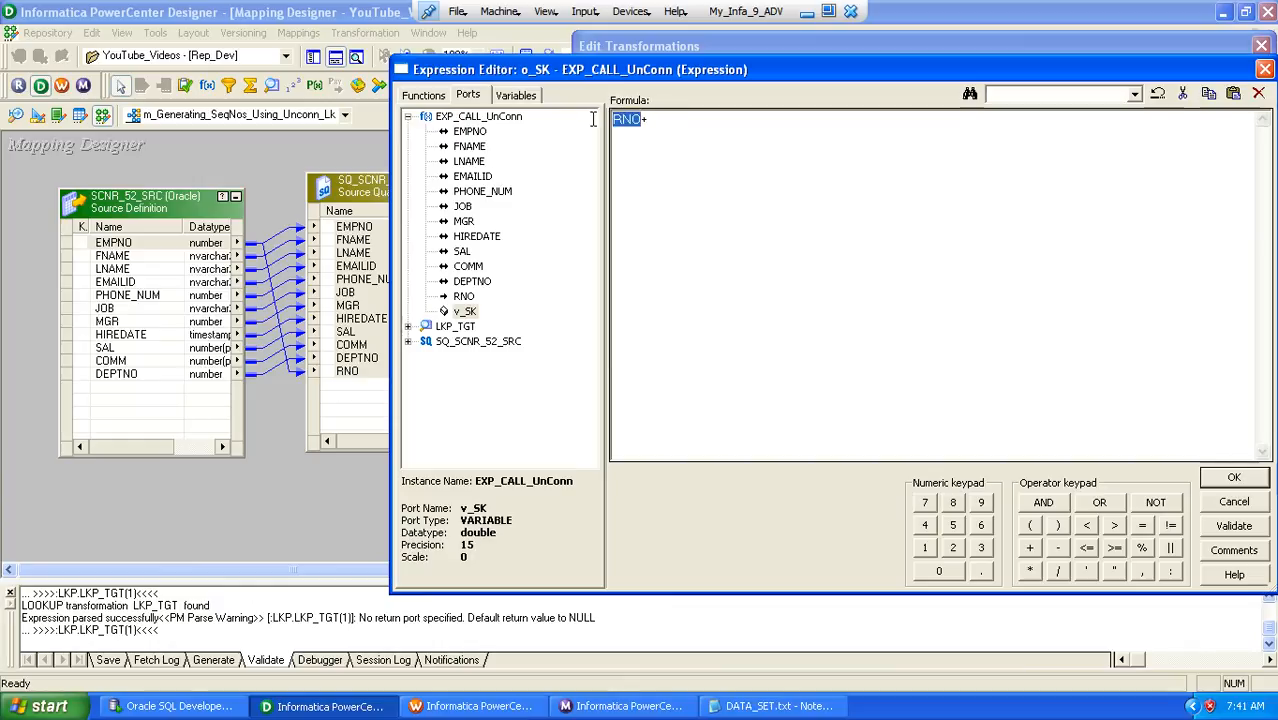
pyautogui.click(668, 118)
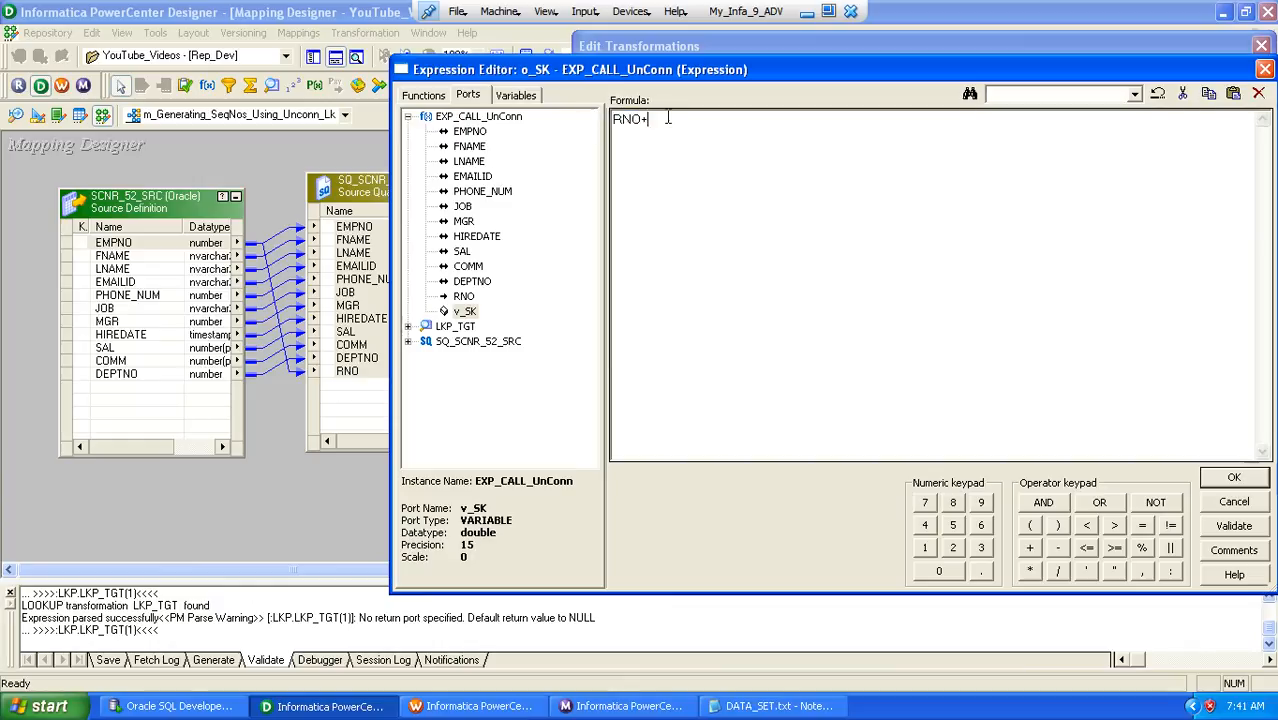
pyautogui.doubleClick(469, 312)
pyautogui.click(1232, 478)
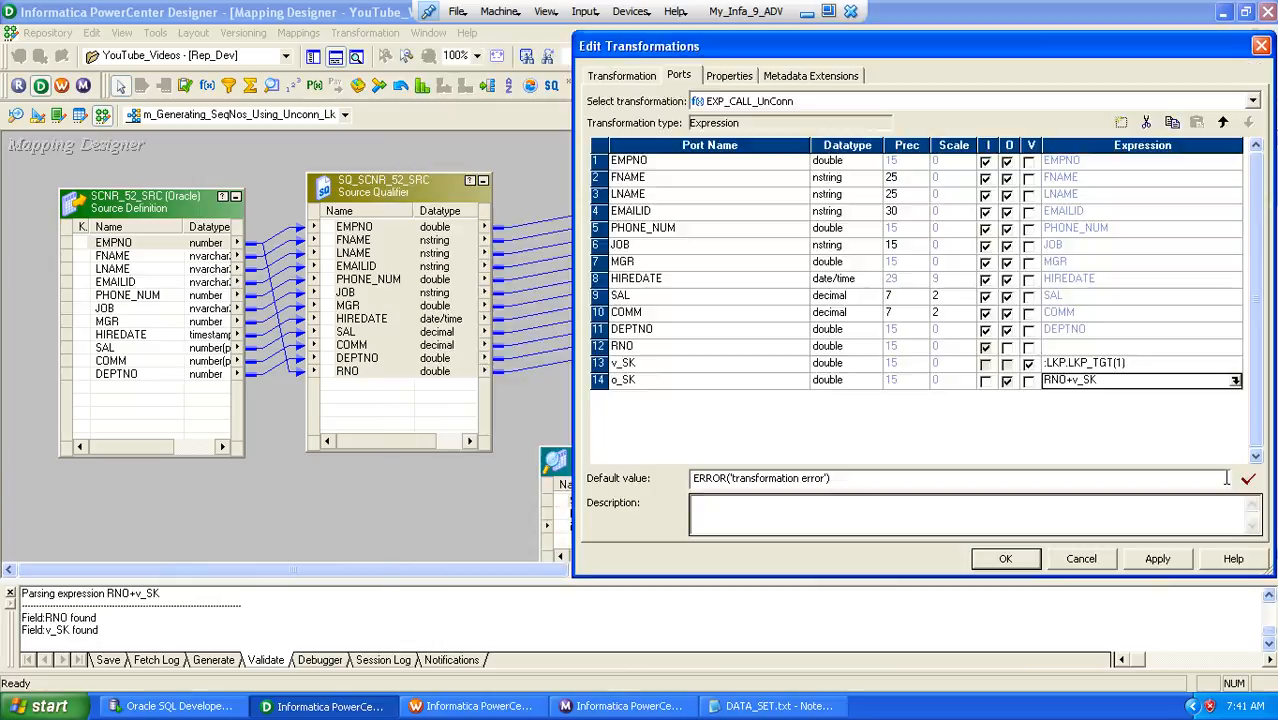
pyautogui.click(983, 560)
# Link o_SK from EXP_CALL_UnConn to SEQNOS in target SCNR_52_TGT and save the mapping
pyautogui.moveTo(645, 369); pyautogui.dragTo(912, 271)
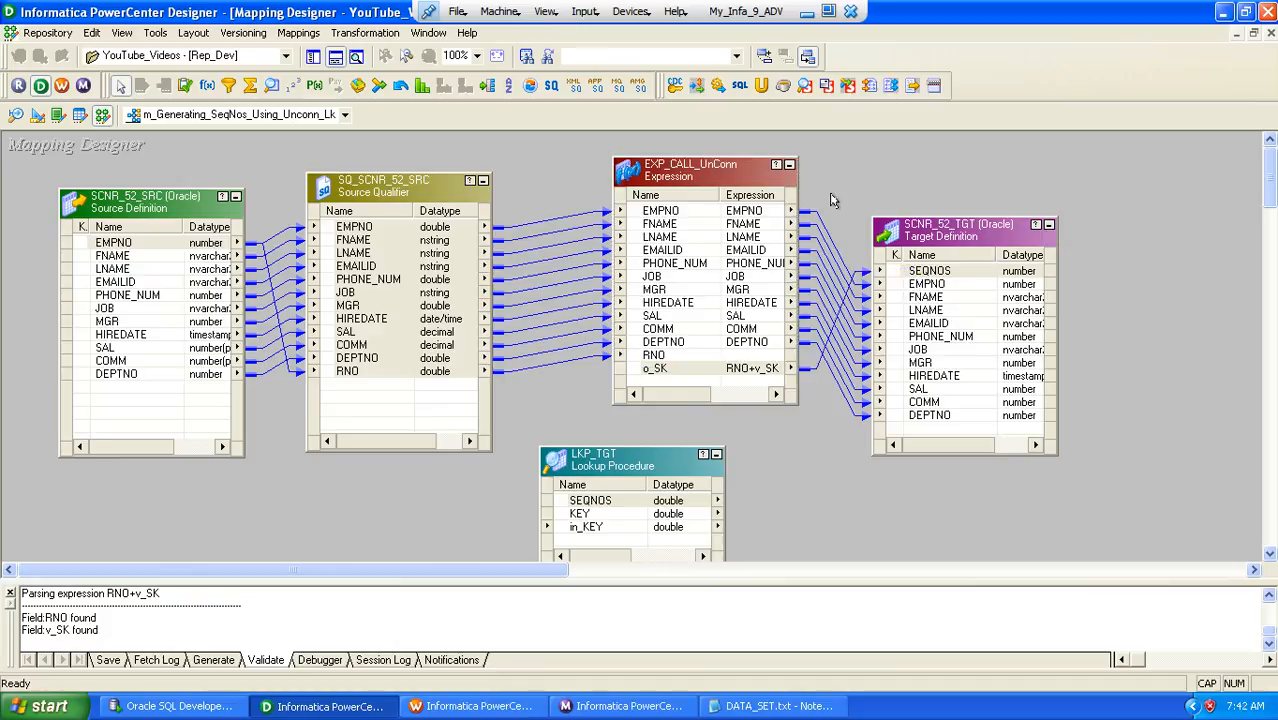
pyautogui.hotkey('ctrl', 's')
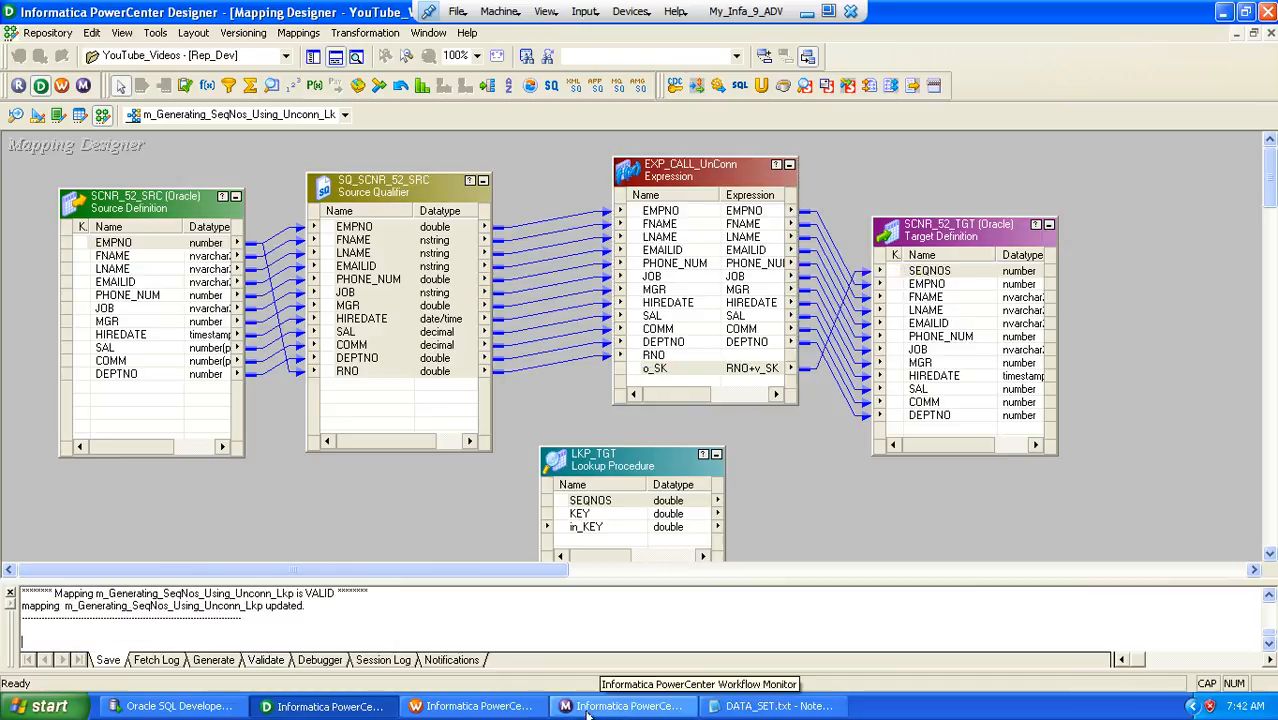
# Switch to PowerCenter Workflow Manager, refresh the mapping of session s_m_Generating_SeqNos_Using_Unconn_Lkp and save the workflow
pyautogui.click(495, 706)
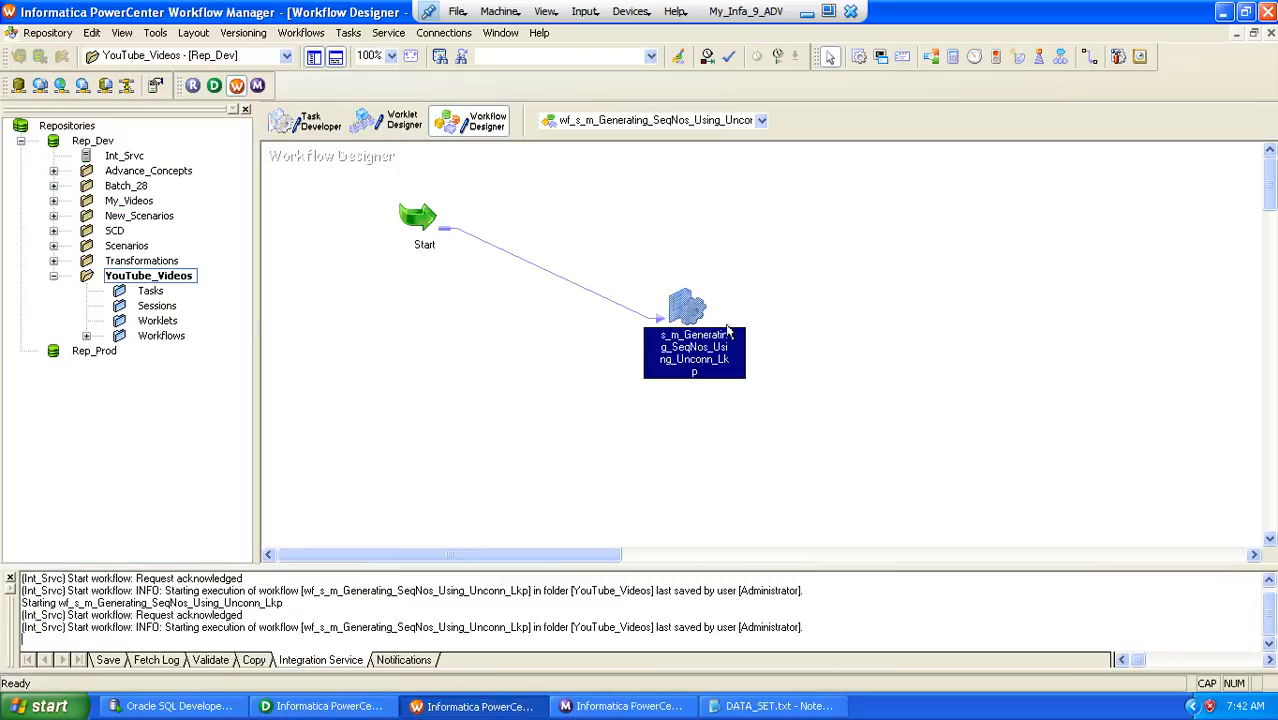
pyautogui.rightClick(681, 300)
pyautogui.click(743, 486)
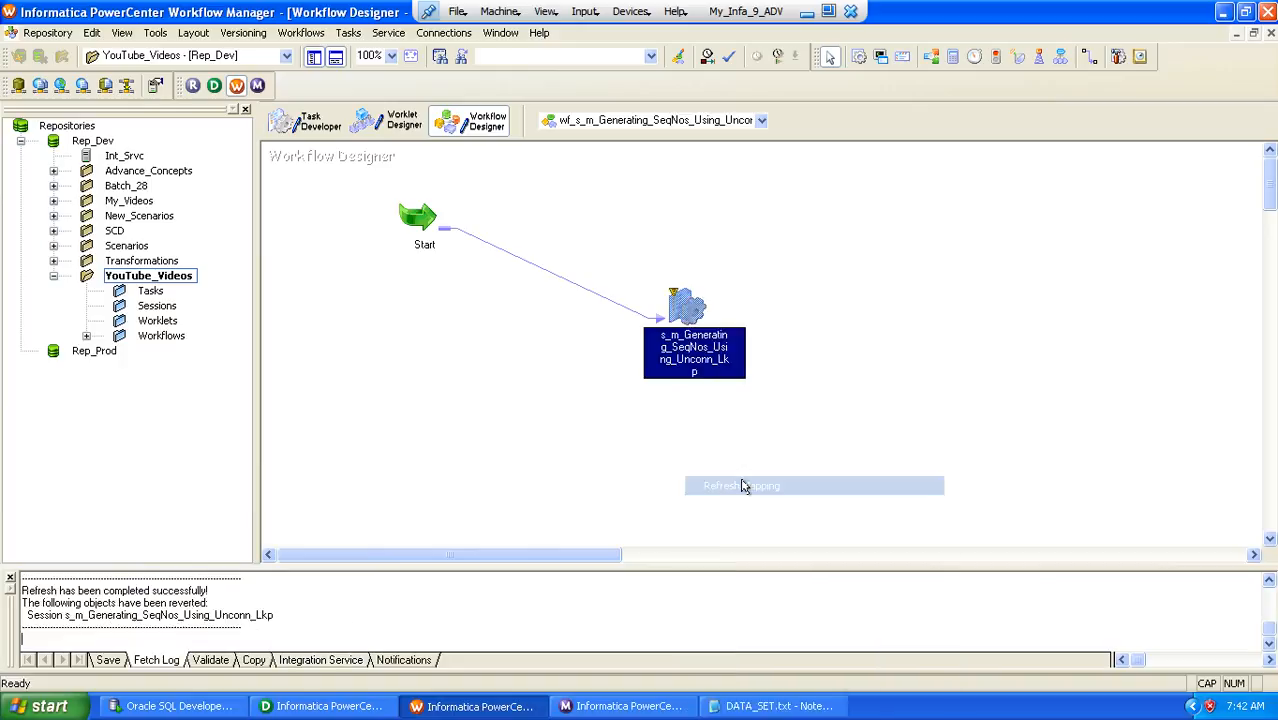
pyautogui.hotkey('ctrl', 's')
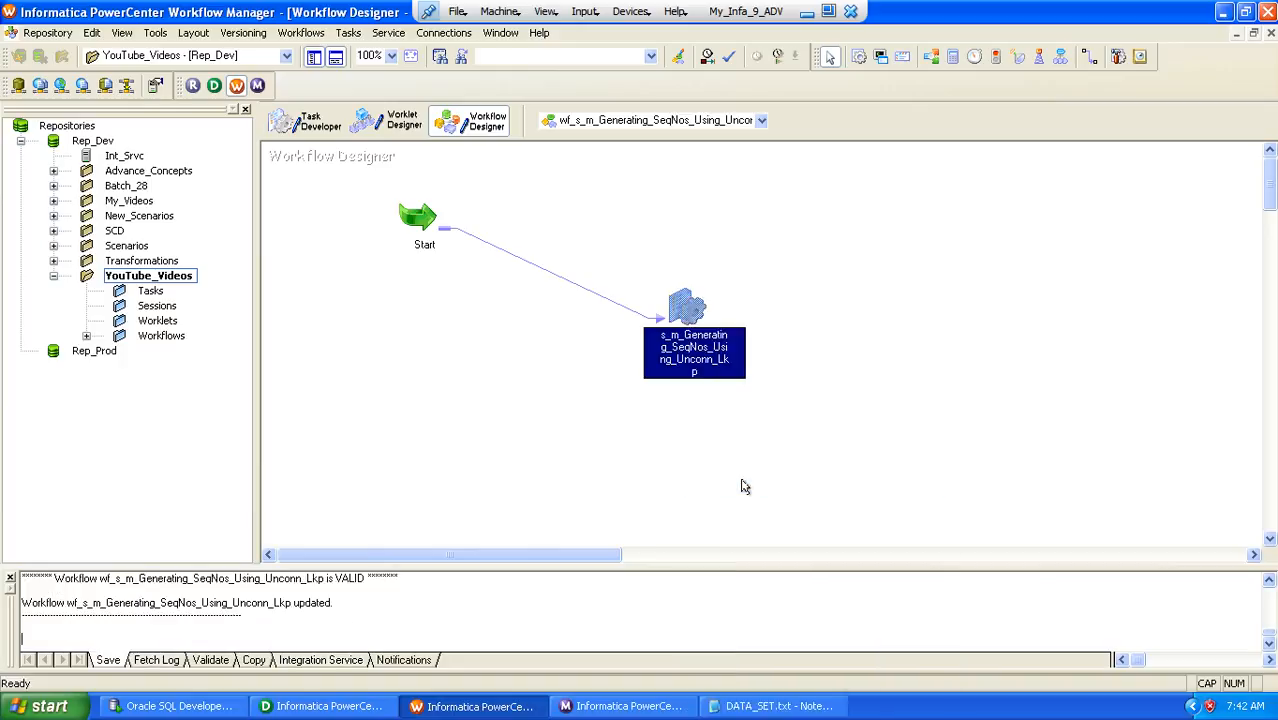
# Set the session's relational connection for LKP_TGT to the Oracle object ABY_STAR_RPD_SNTNDR and save the workflow
pyautogui.doubleClick(681, 307)
pyautogui.doubleClick(295, 83)
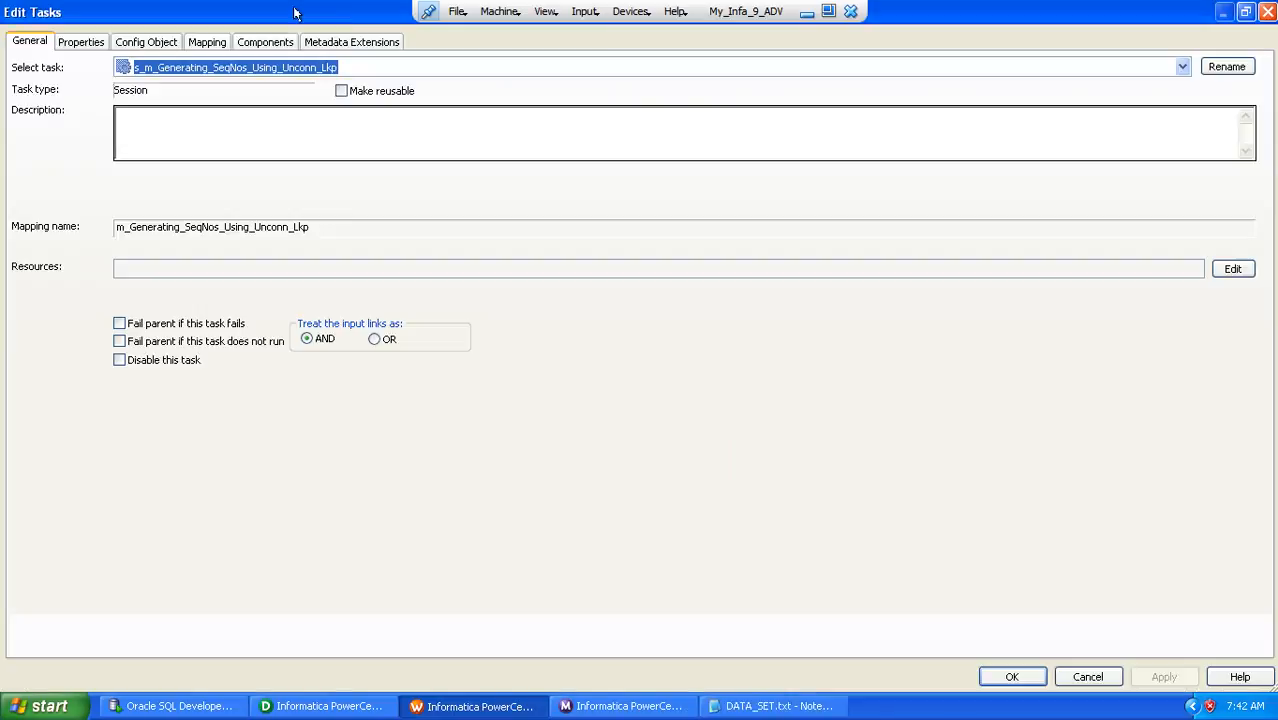
pyautogui.click(210, 42)
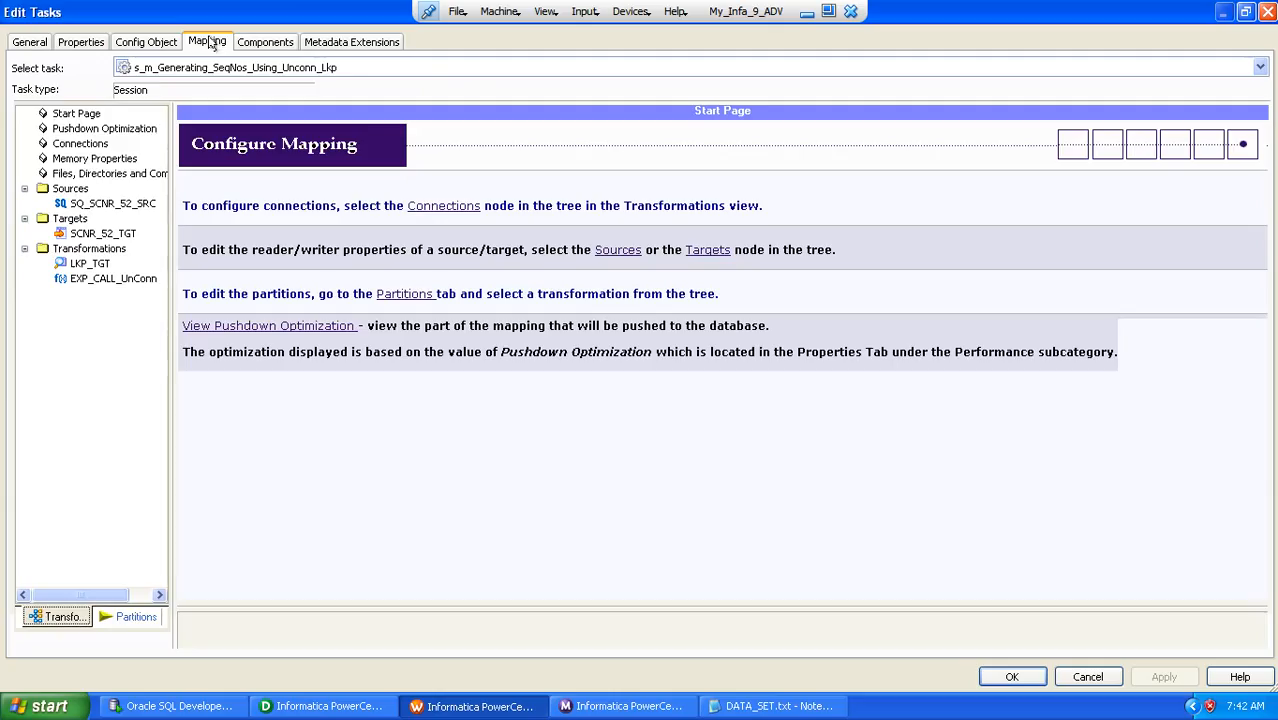
pyautogui.click(92, 264)
pyautogui.click(939, 170)
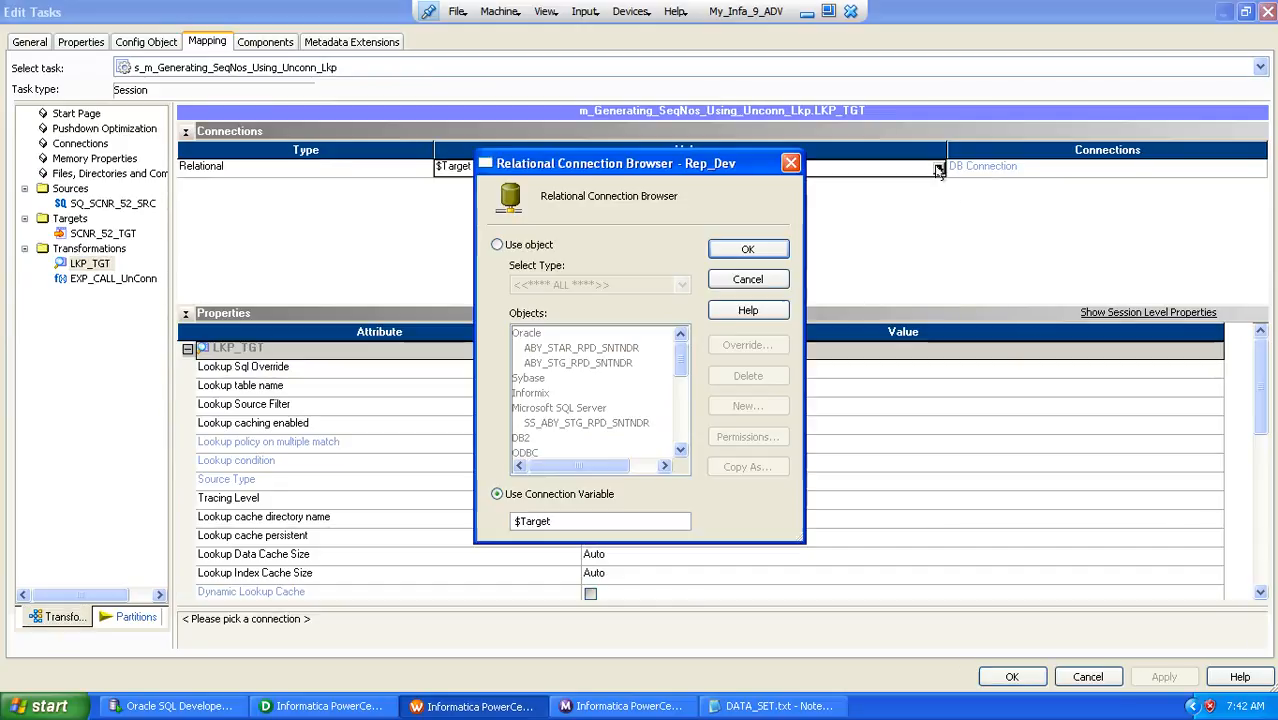
pyautogui.click(535, 245)
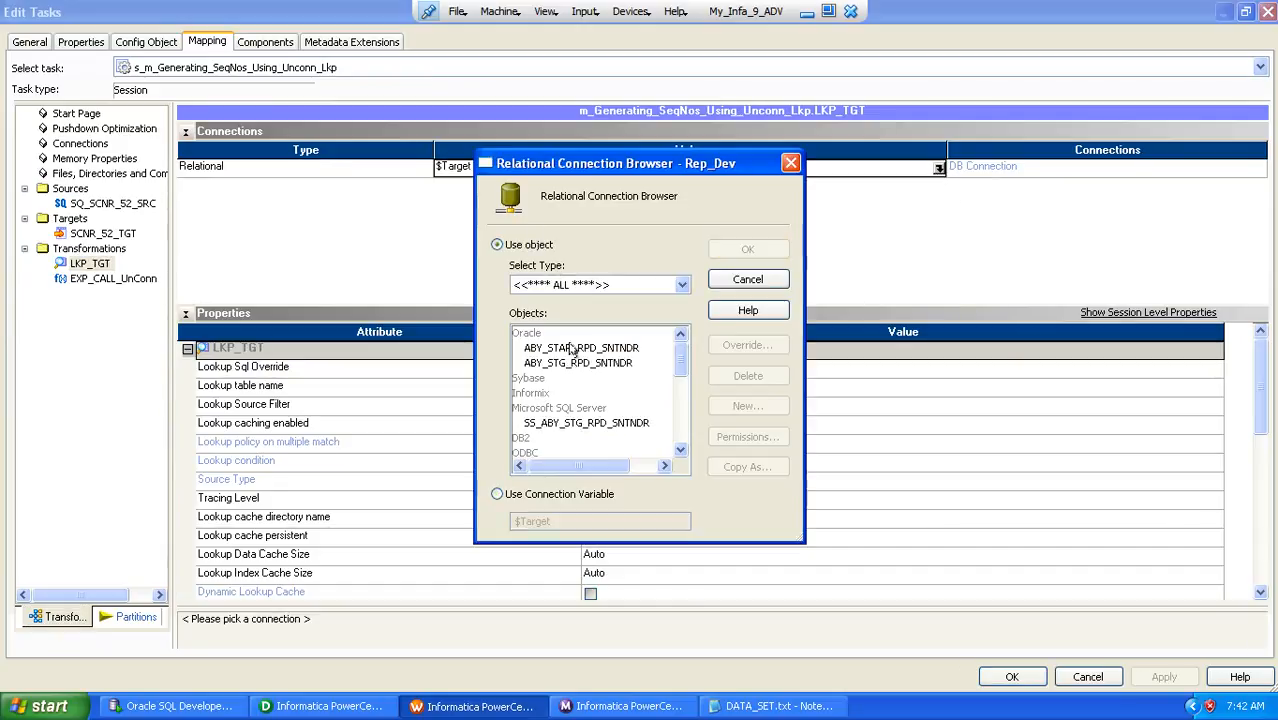
pyautogui.doubleClick(572, 348)
pyautogui.click(1003, 681)
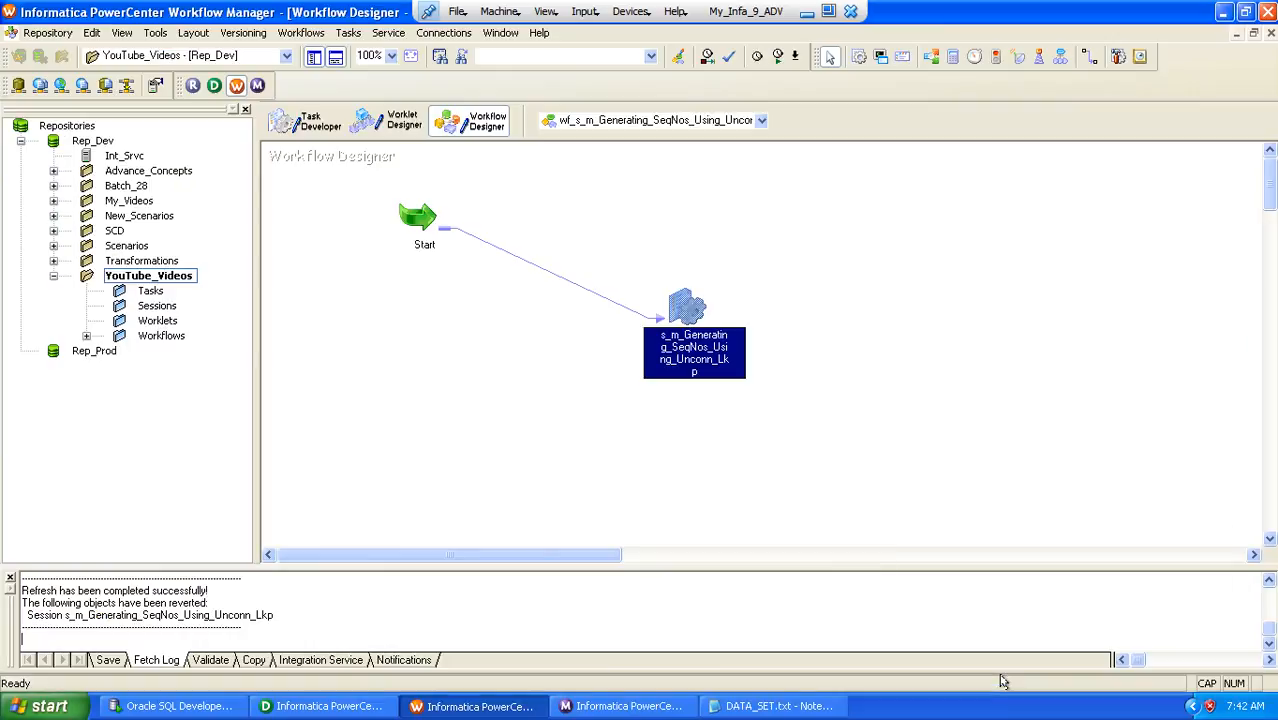
pyautogui.click(639, 463)
pyautogui.hotkey('ctrl', 's')
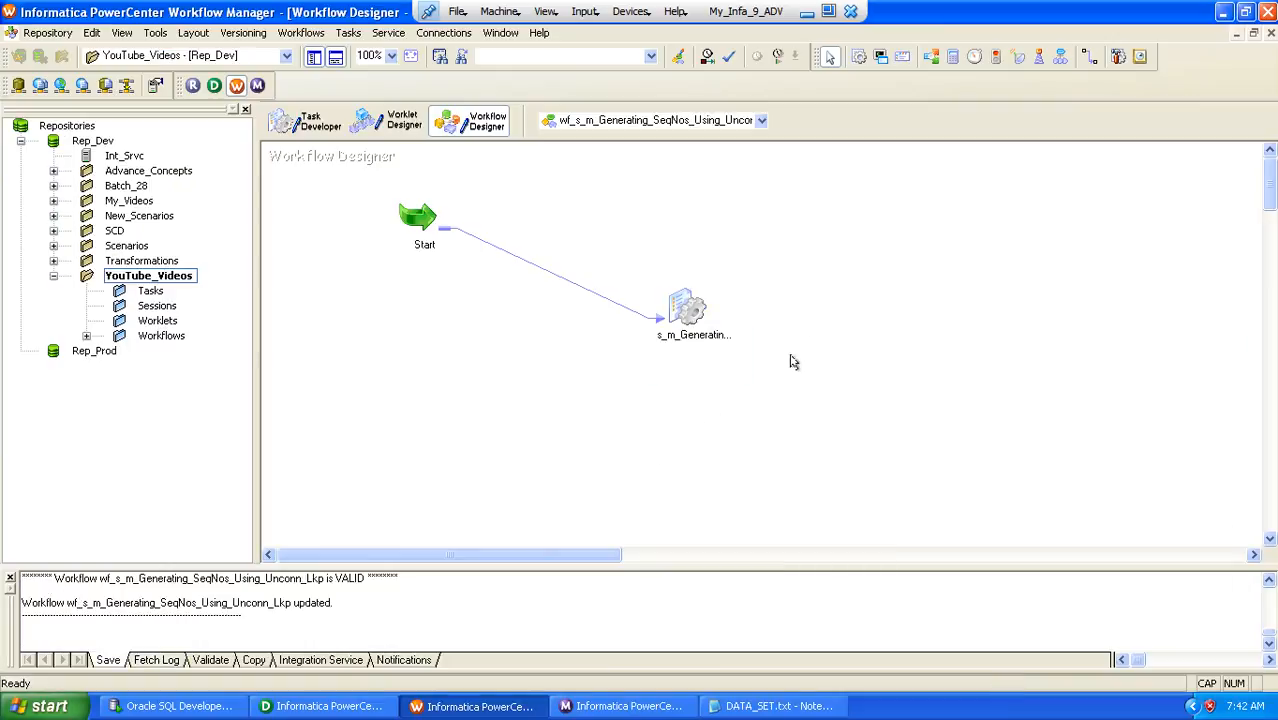
# Start workflow wf_s_m_Generating_SeqNos_Using_Unconn_Lkp and check the session's source and target statistics in Workflow Monitor
pyautogui.rightClick(808, 323)
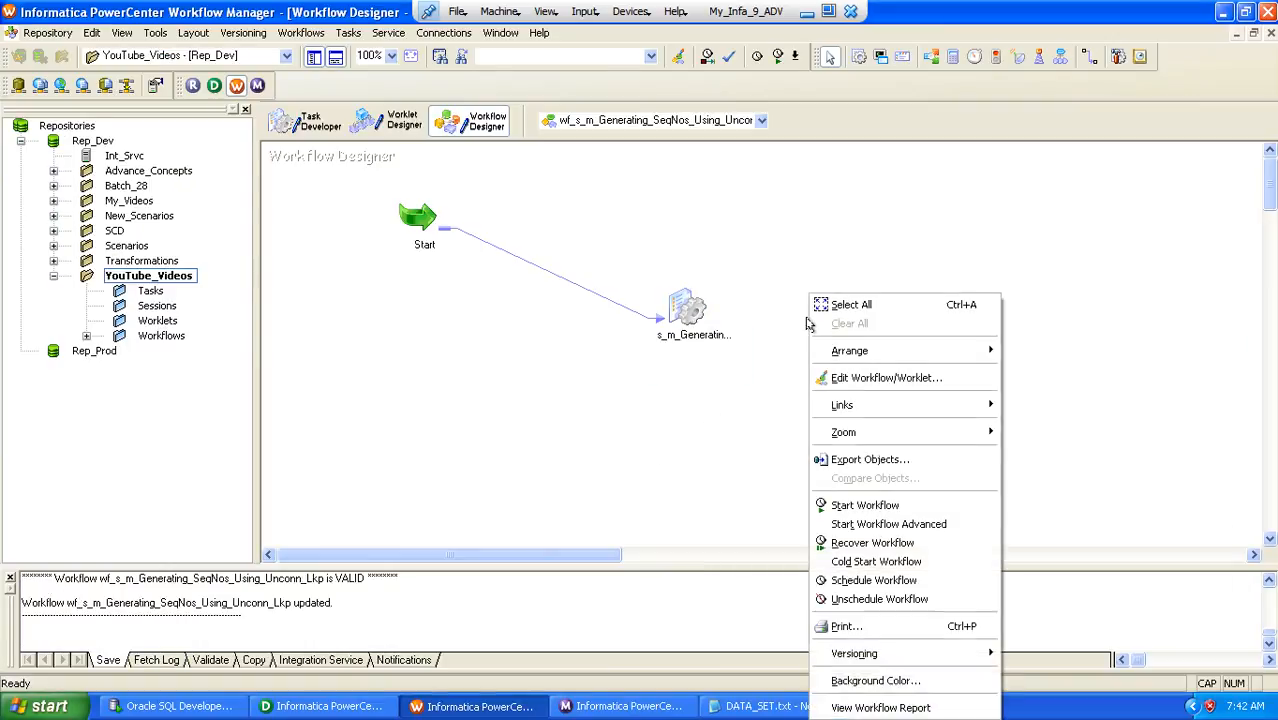
pyautogui.click(856, 499)
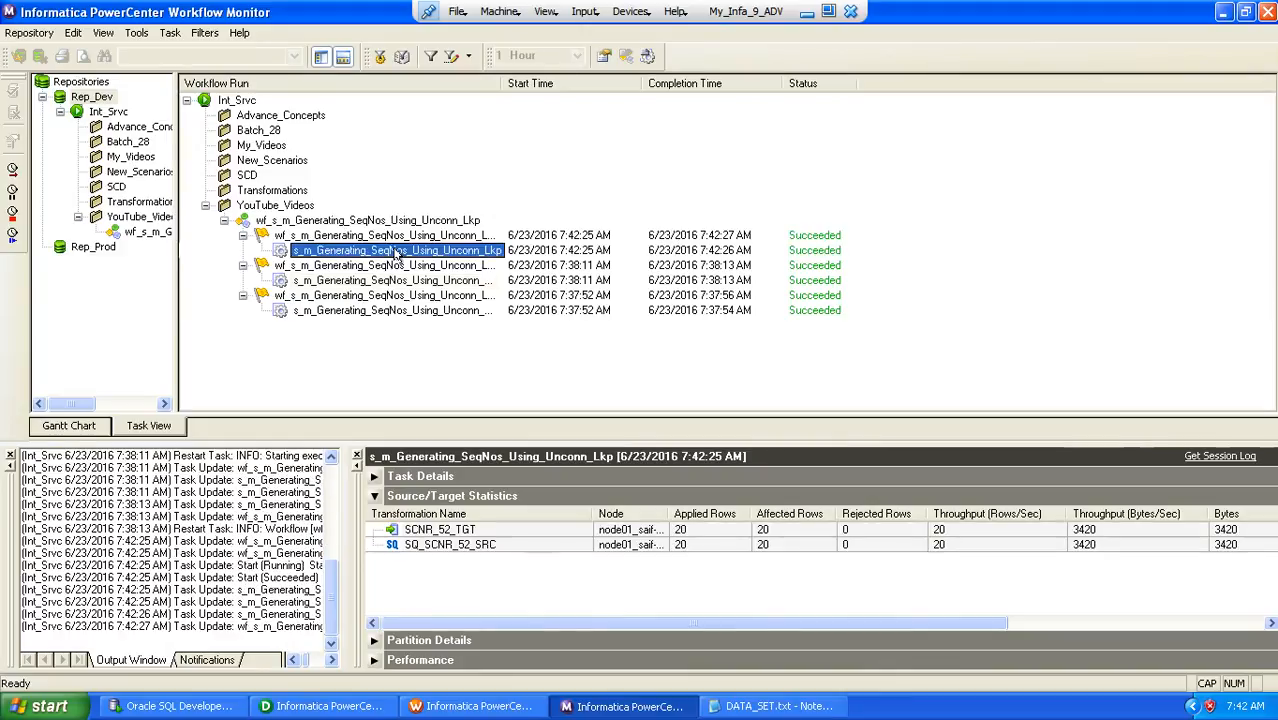
pyautogui.click(493, 547)
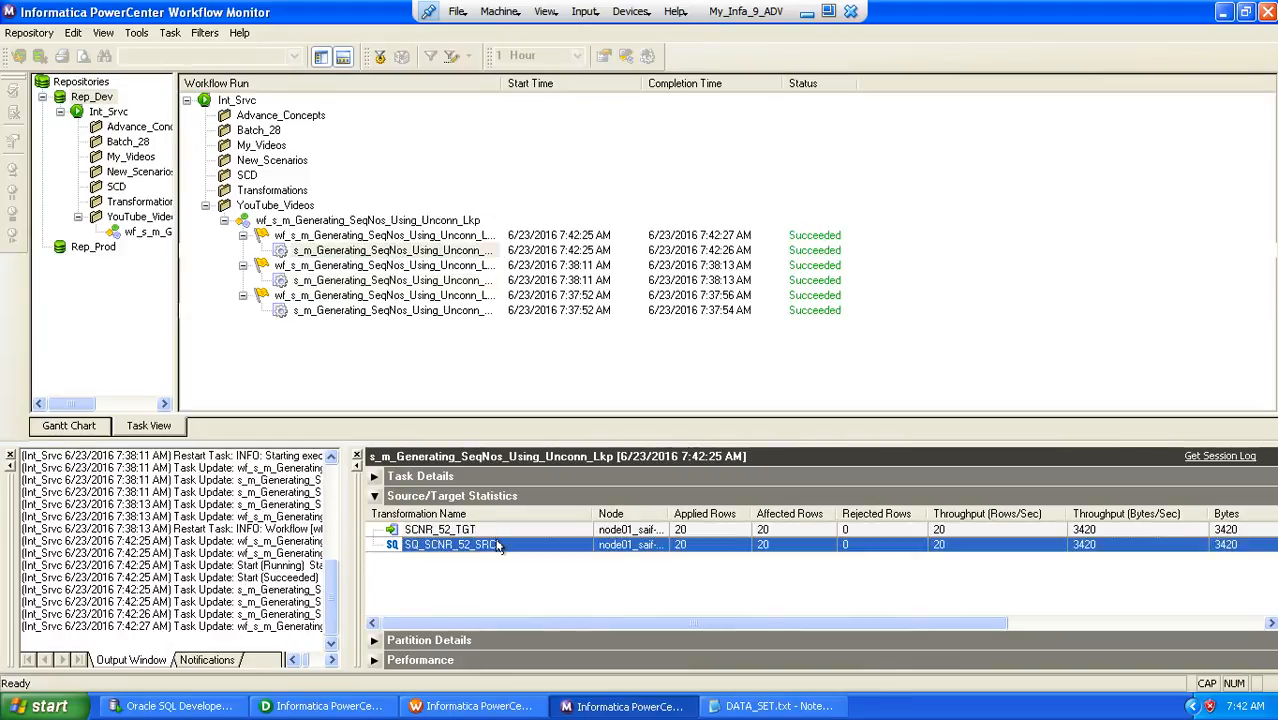
pyautogui.click(494, 536)
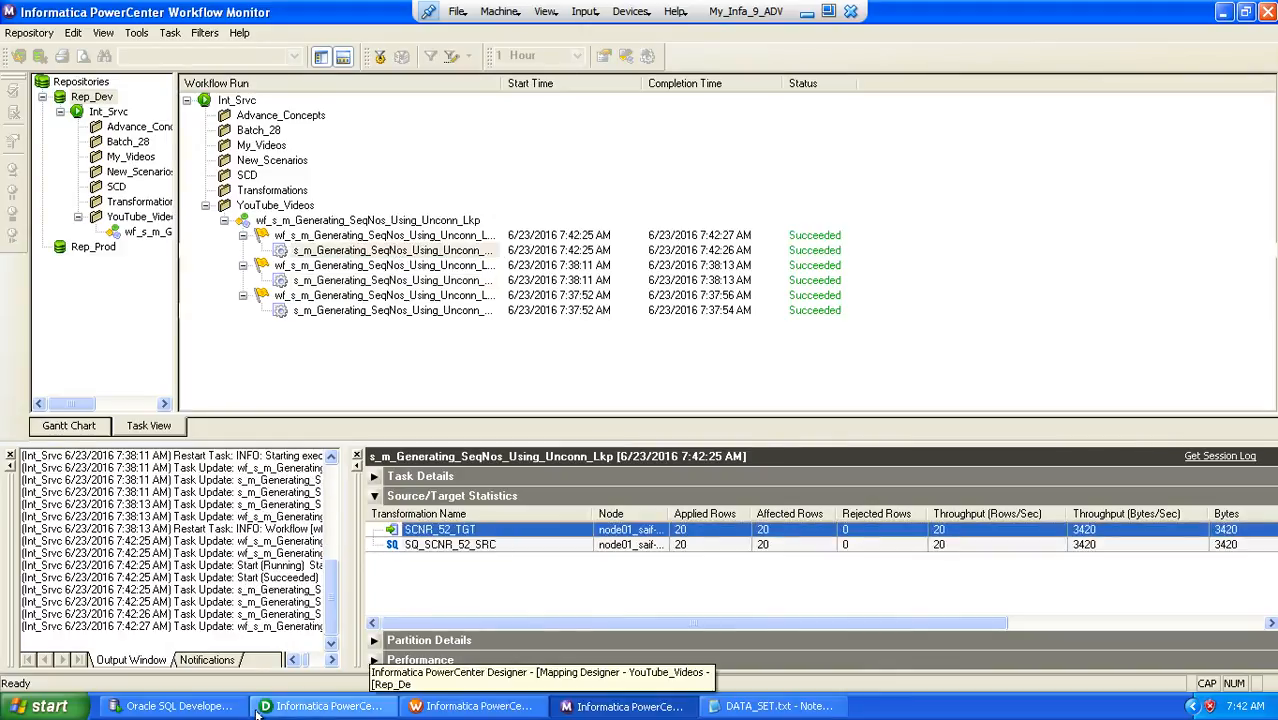
# Switch to Oracle SQL Developer and query all rows of SCNR_52_TGT
pyautogui.click(175, 706)
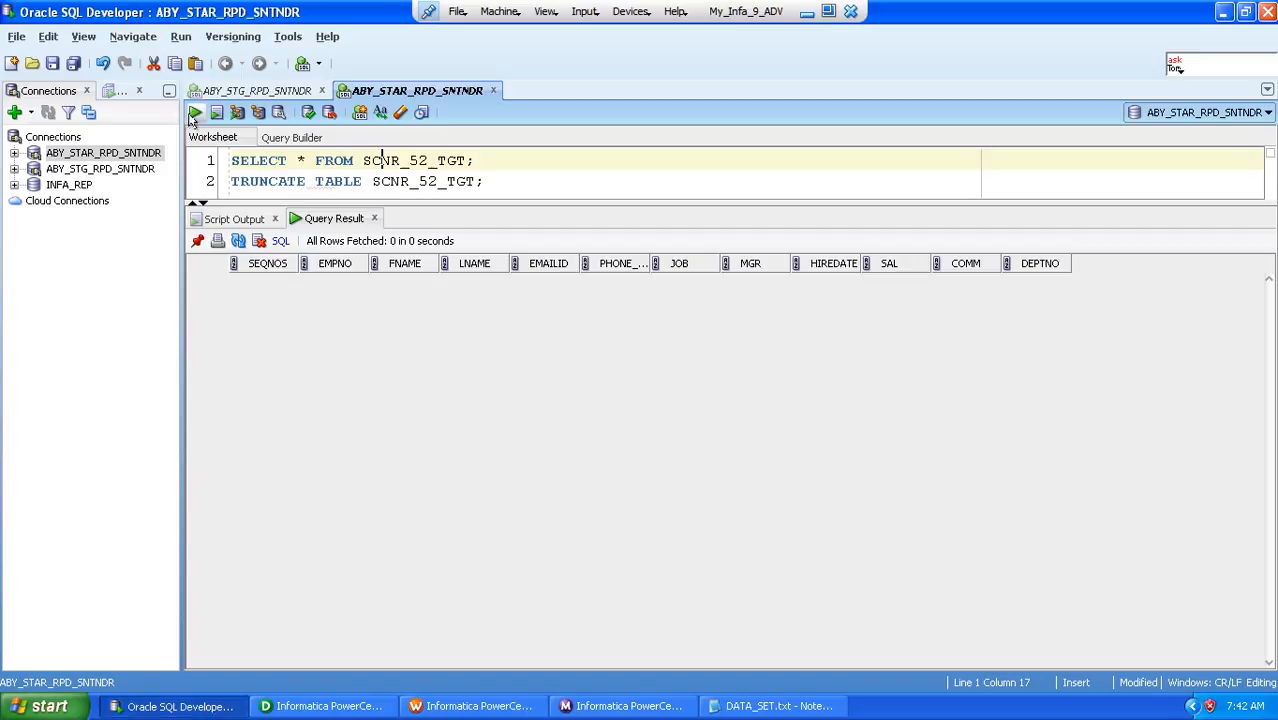
pyautogui.click(195, 113)
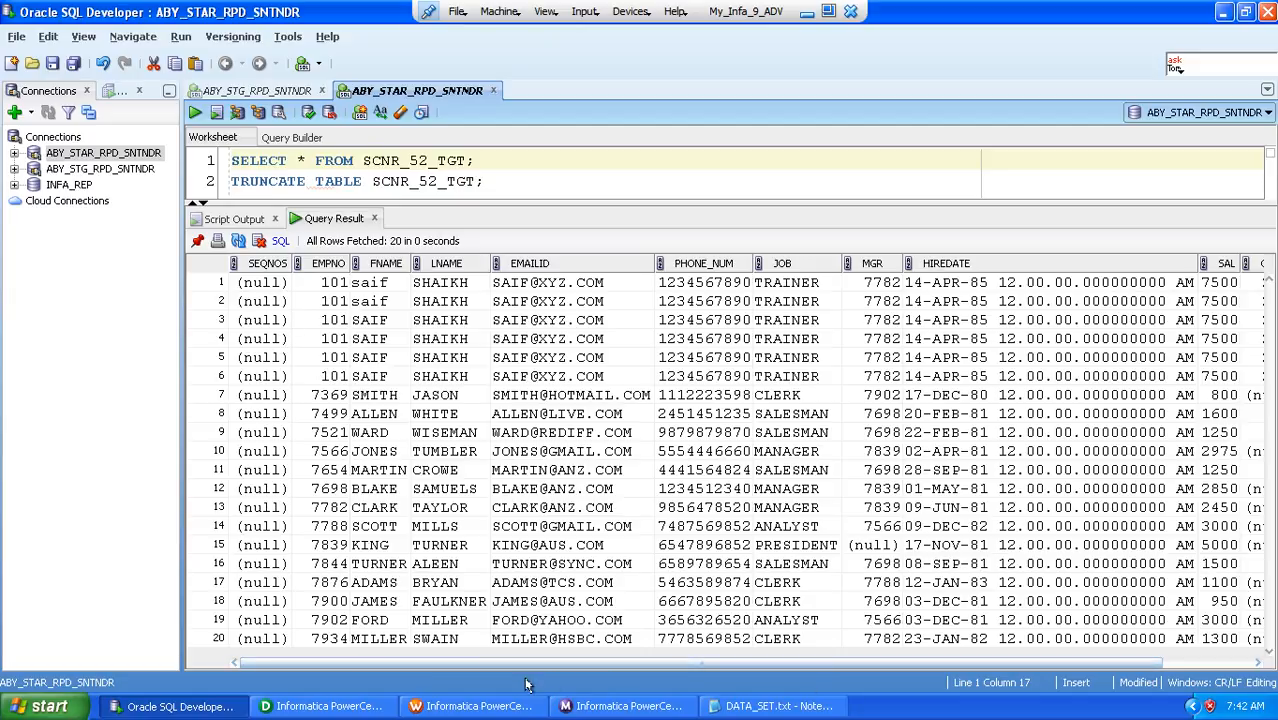
# Switch to PowerCenter Designer and review the v_SK and o_SK port expressions of EXP_CALL_UnConn
pyautogui.click(343, 707)
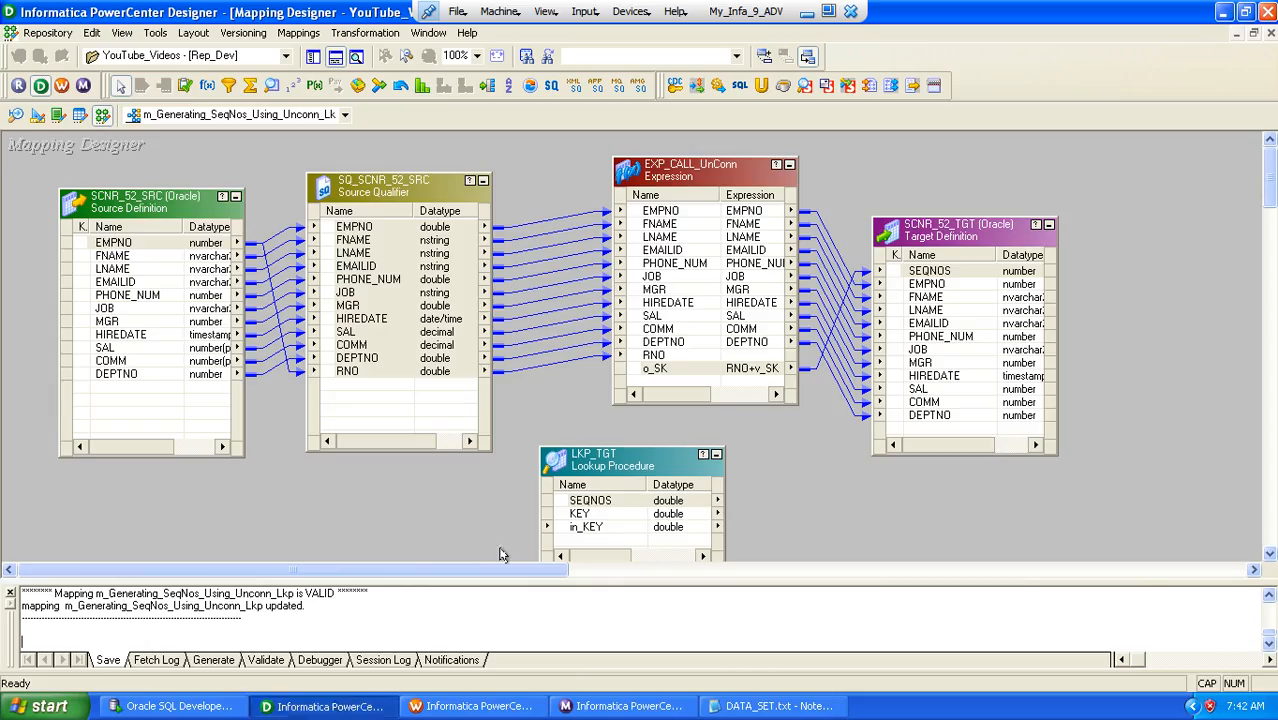
pyautogui.moveTo(948, 232); pyautogui.dragTo(968, 224)
pyautogui.doubleClick(675, 370)
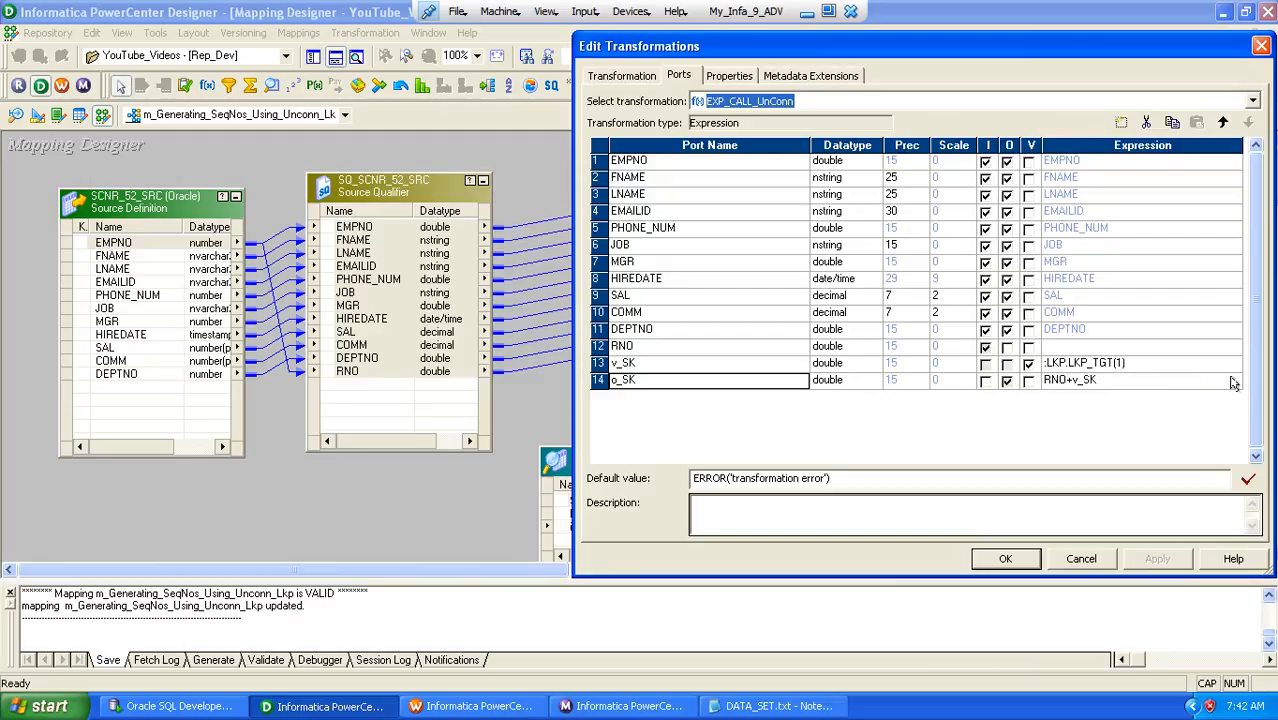
pyautogui.press('Return')
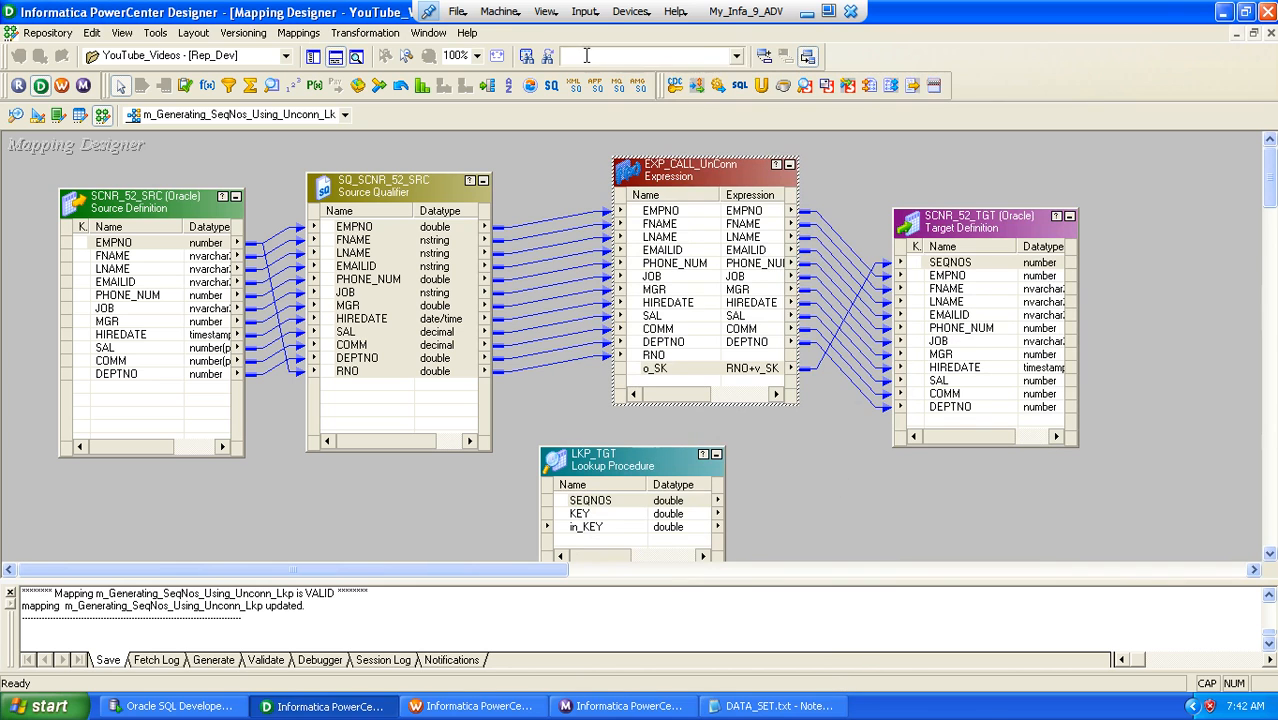
pyautogui.click(828, 10)
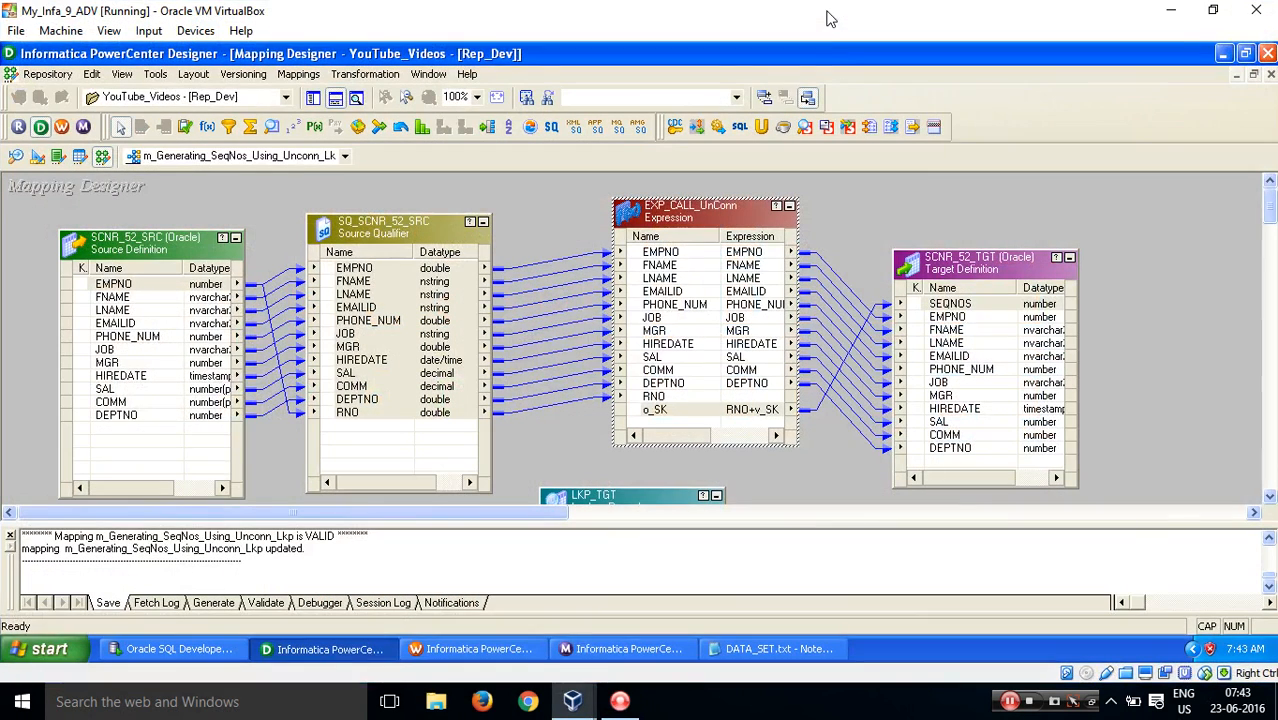
pyautogui.click(1012, 703)
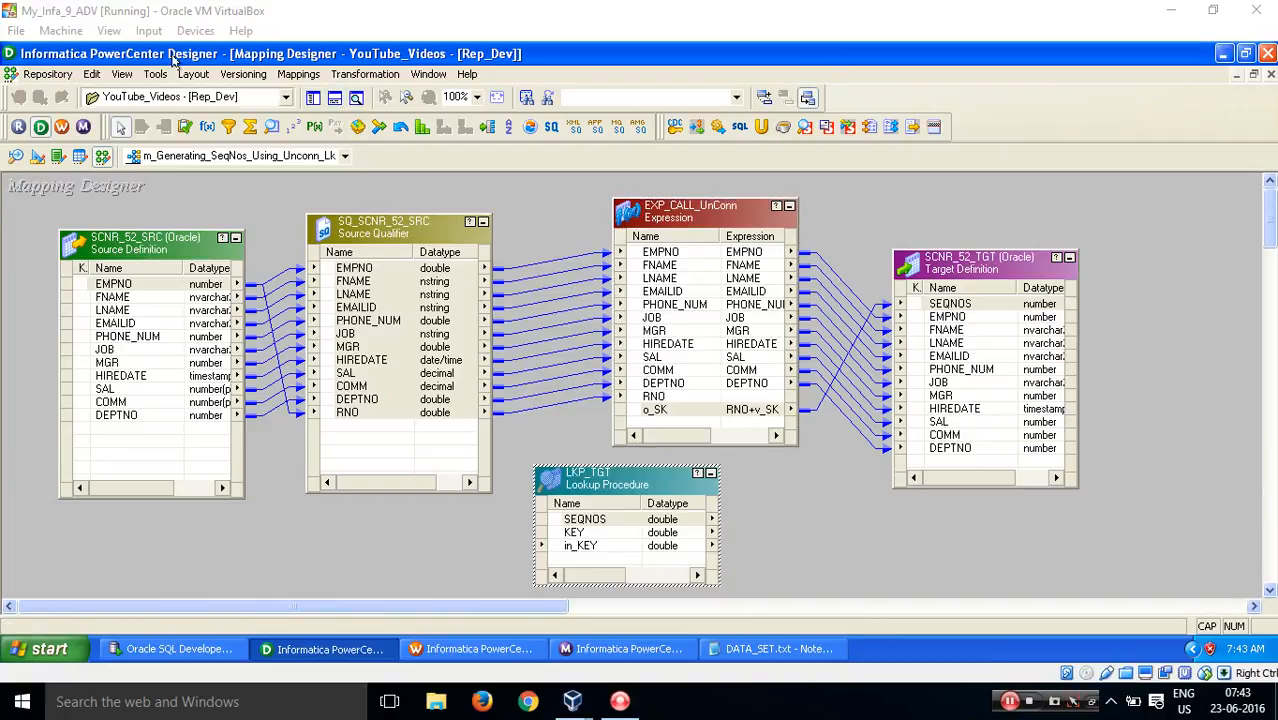
pyautogui.click(108, 31)
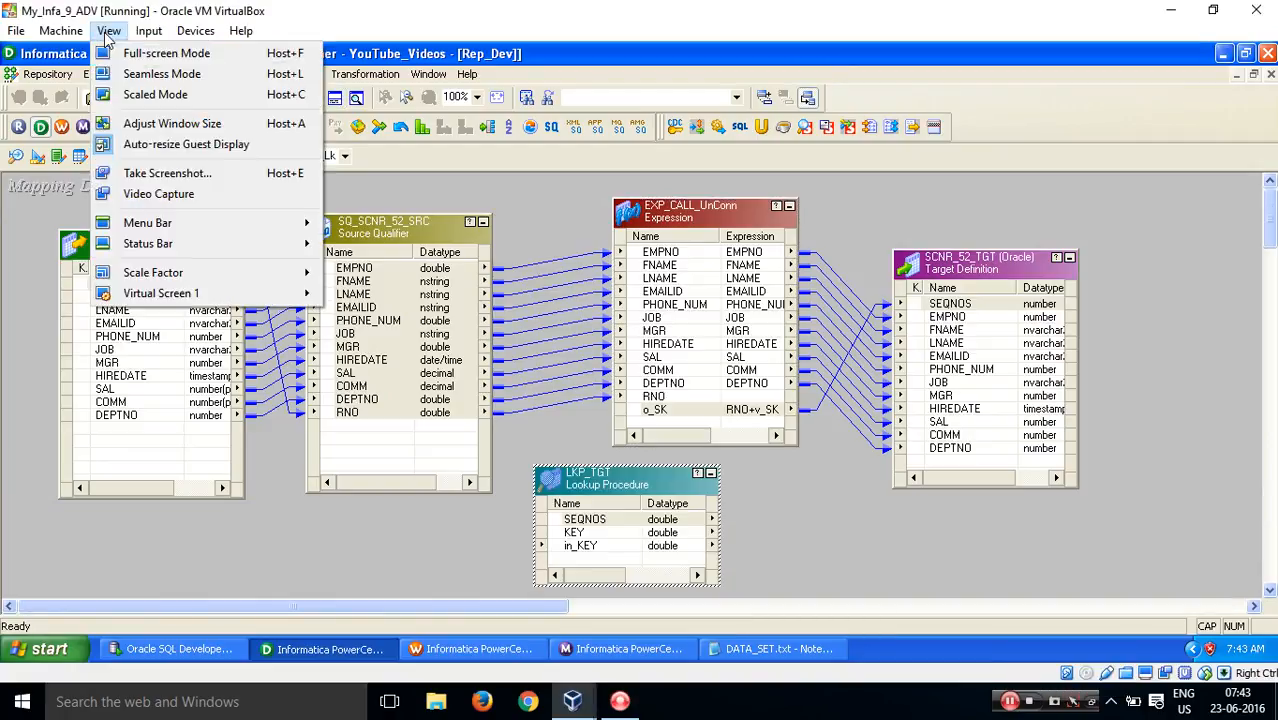
pyautogui.click(133, 53)
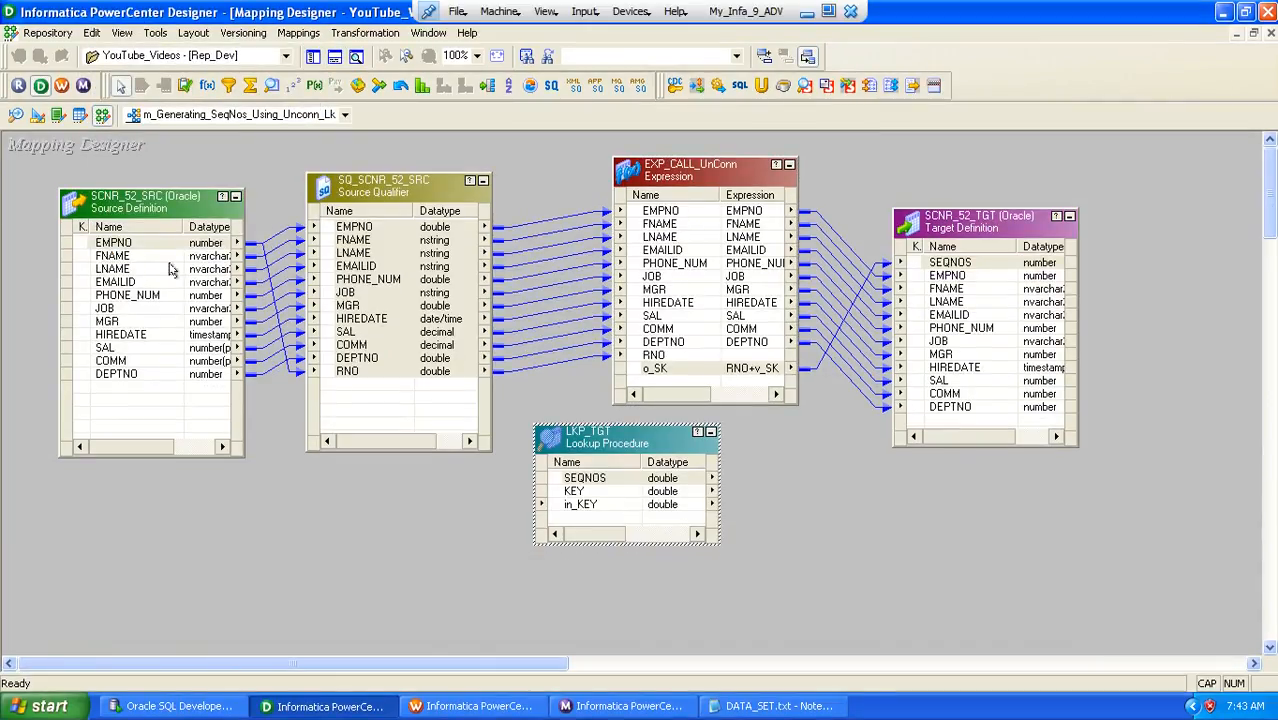
# Check the last run in Workflow Monitor and examine the SEQNOS values of the SCNR_52_TGT query result in Oracle SQL Developer
pyautogui.click(566, 706)
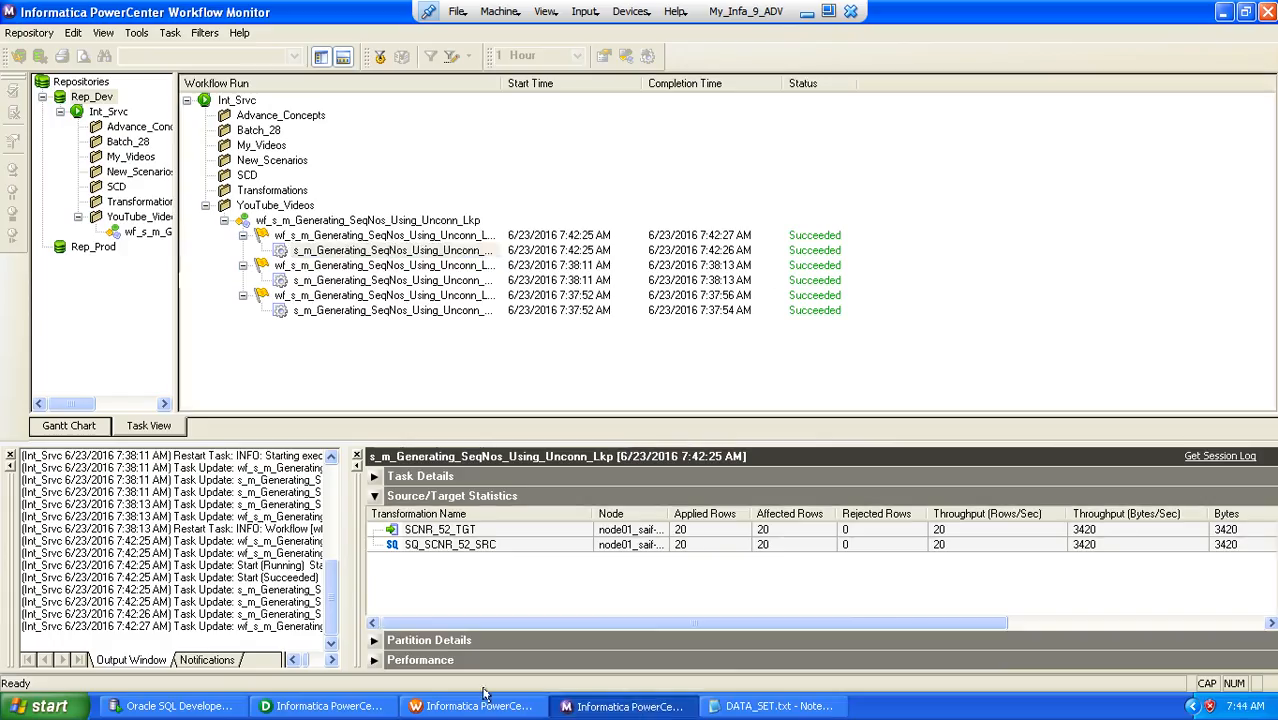
pyautogui.click(172, 706)
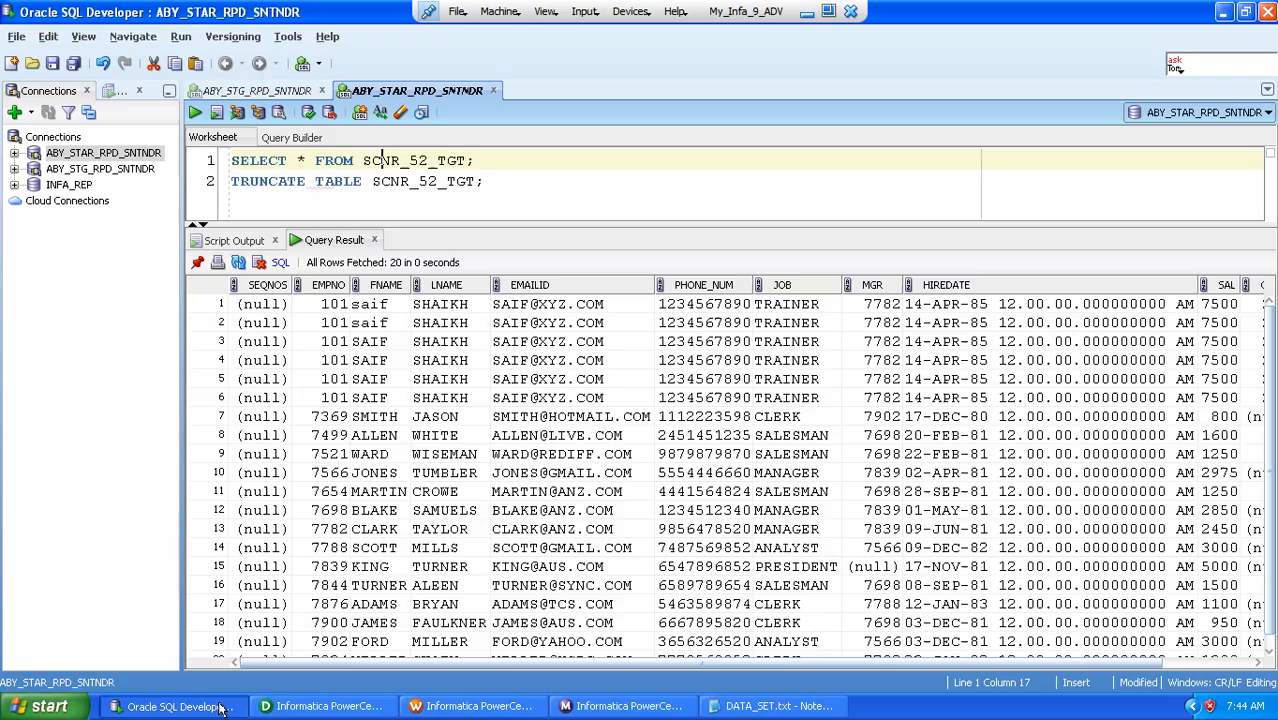
pyautogui.click(261, 306)
pyautogui.hotkey('shift', 'Down')
pyautogui.hotkey('shift', 'Down')
pyautogui.hotkey('shift', 'Down')
pyautogui.hotkey('shift', 'Down')
pyautogui.hotkey('shift', 'Down')
pyautogui.hotkey('shift', 'Down')
pyautogui.hotkey('shift', 'Down')
pyautogui.hotkey('shift', 'Down')
pyautogui.hotkey('shift', 'Down')
pyautogui.hotkey('shift', 'Down')
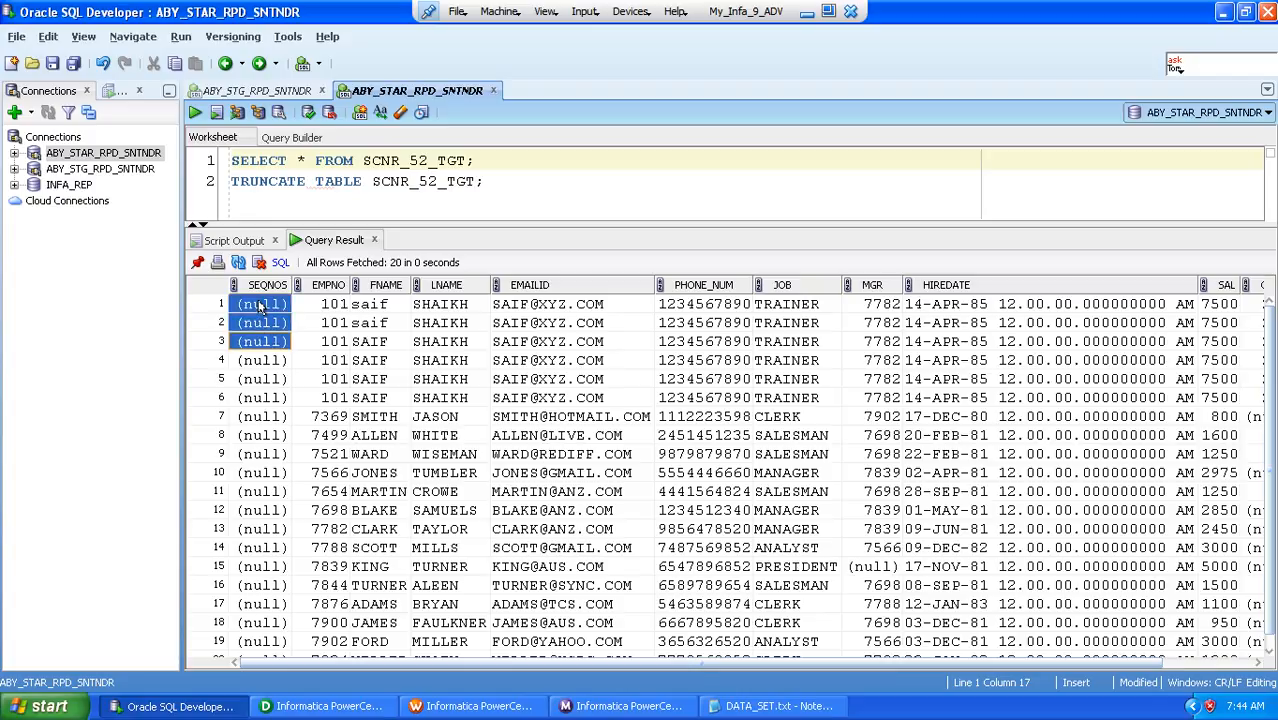
pyautogui.hotkey('shift', 'Down')
pyautogui.hotkey('shift', 'Down')
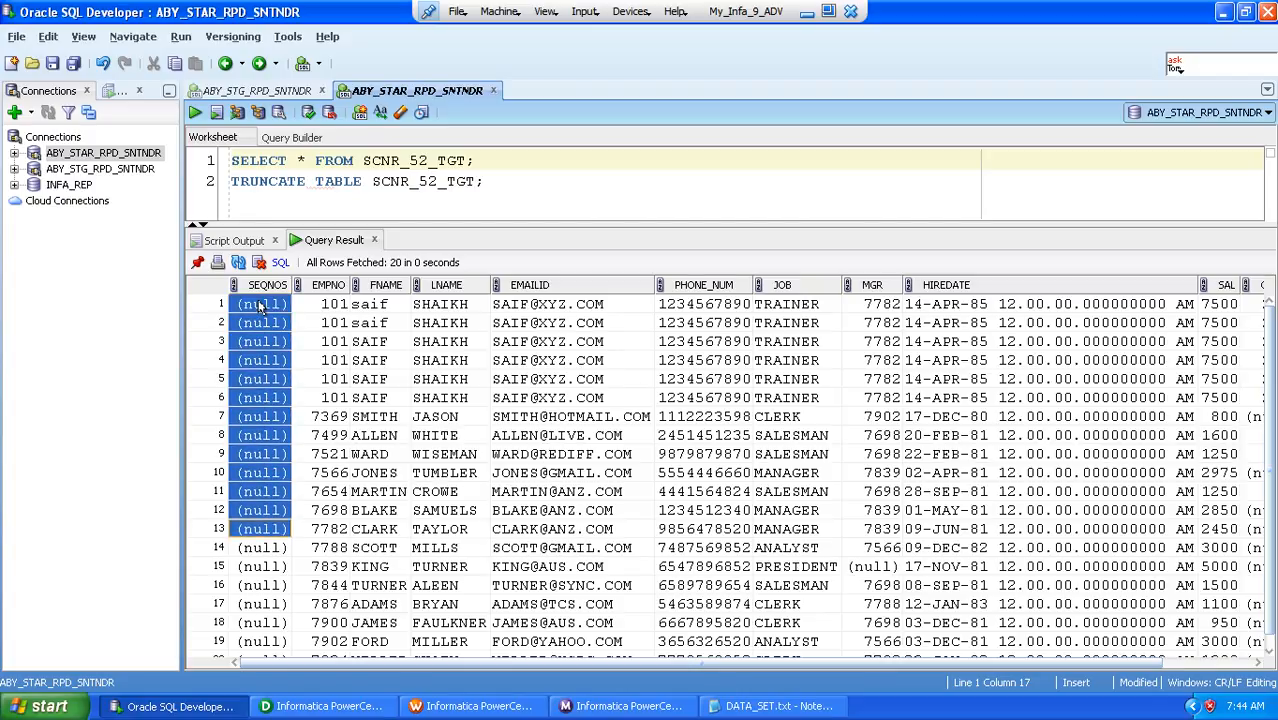
# Truncate table SCNR_52_TGT and query it again to check its contents
pyautogui.click(345, 182)
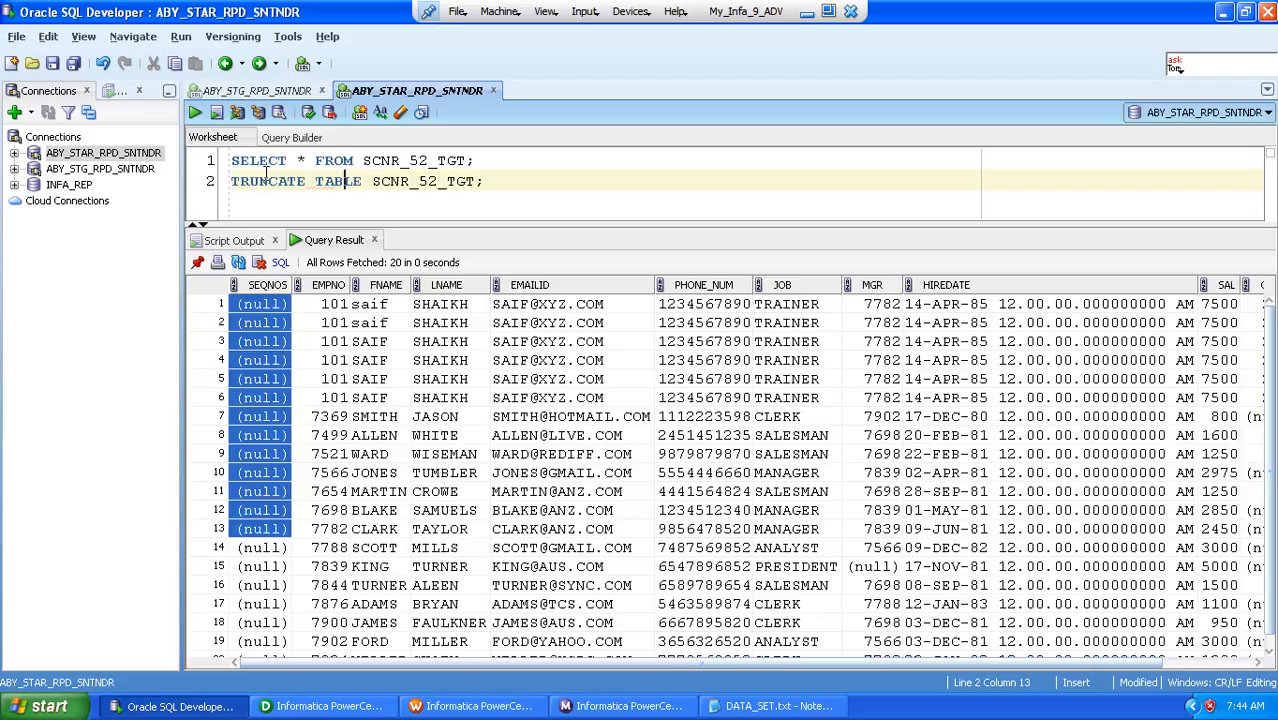
pyautogui.click(195, 113)
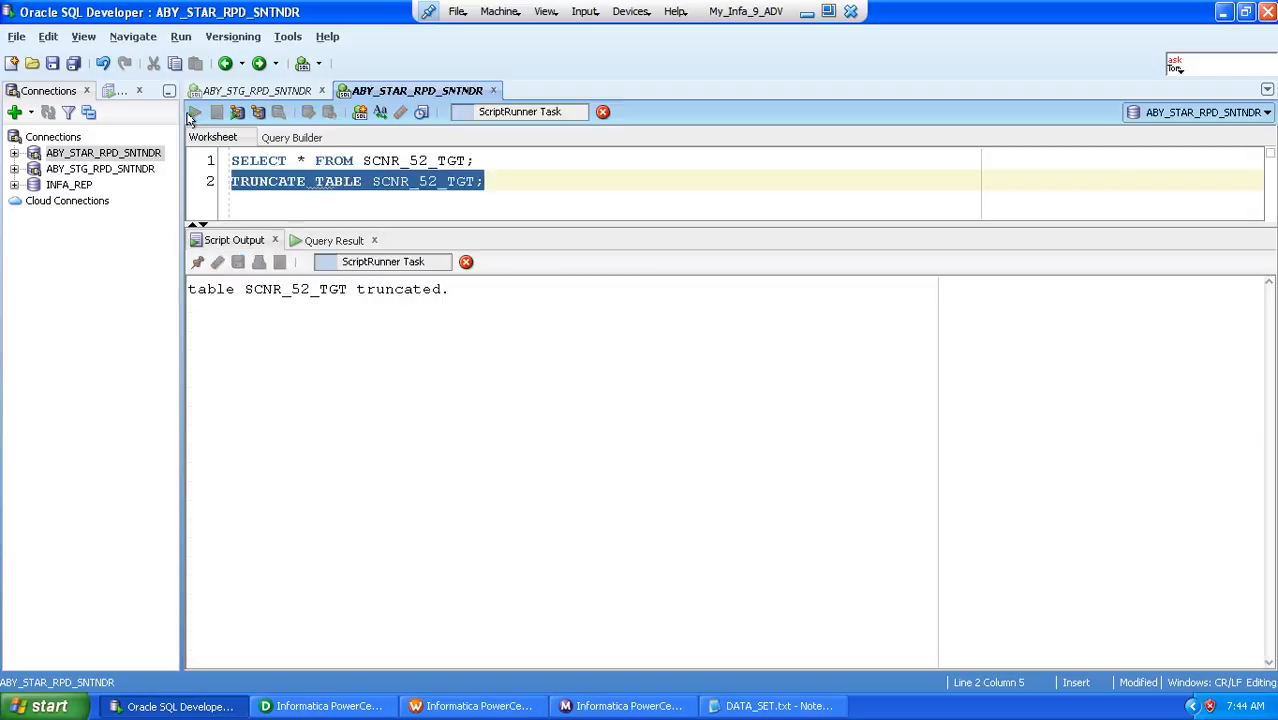
pyautogui.click(313, 160)
pyautogui.hotkey('ctrl', 'Return')
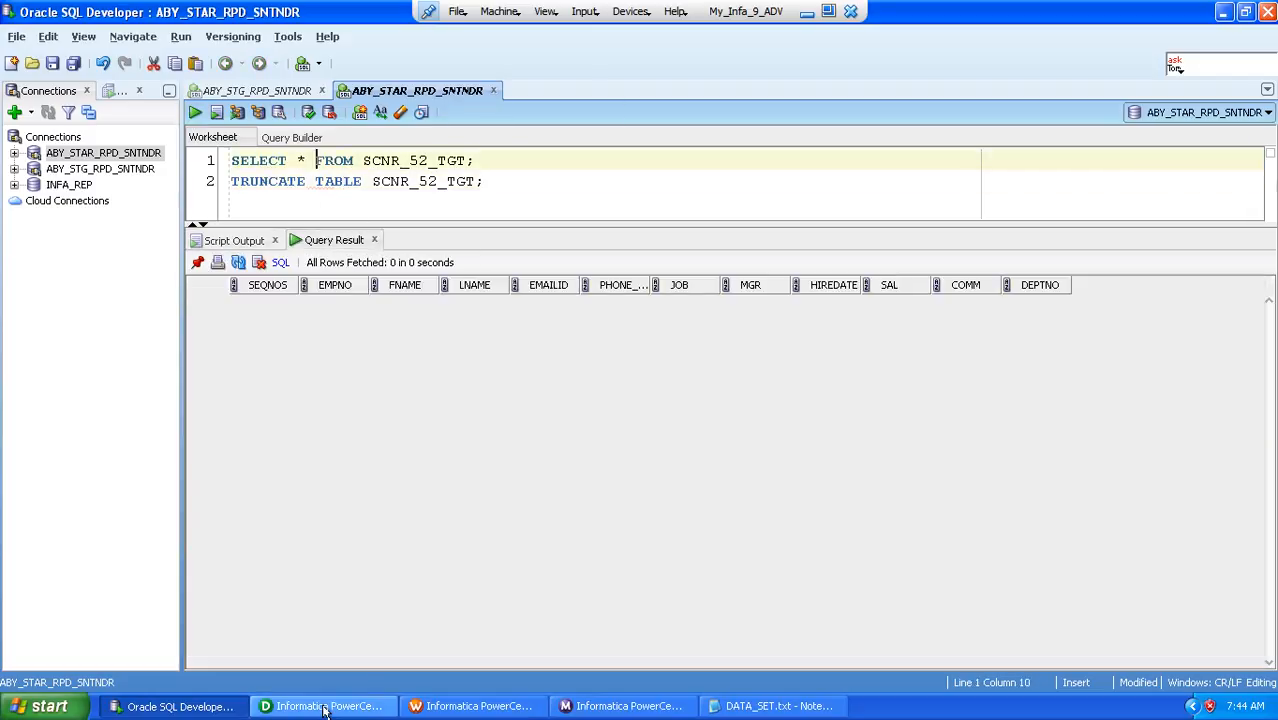
# In PowerCenter Designer, make SEQNOS the return port of the LKP_TGT lookup and save the mapping
pyautogui.click(323, 708)
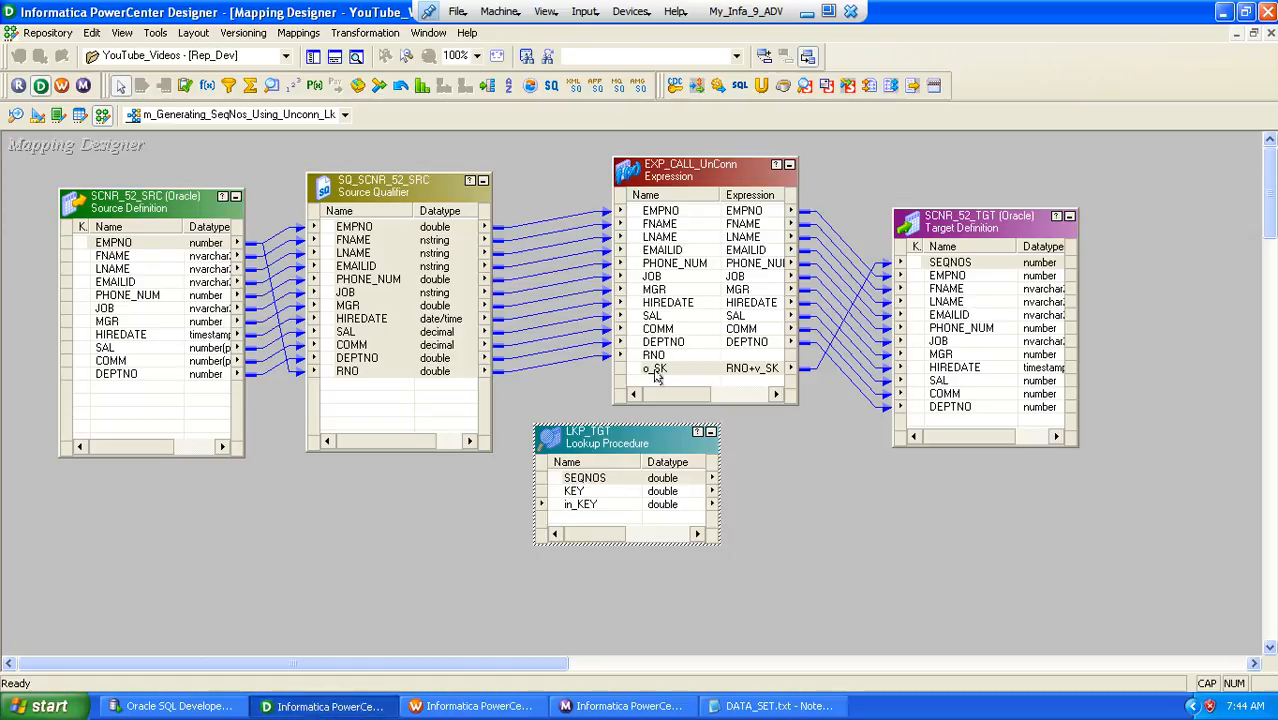
pyautogui.doubleClick(572, 478)
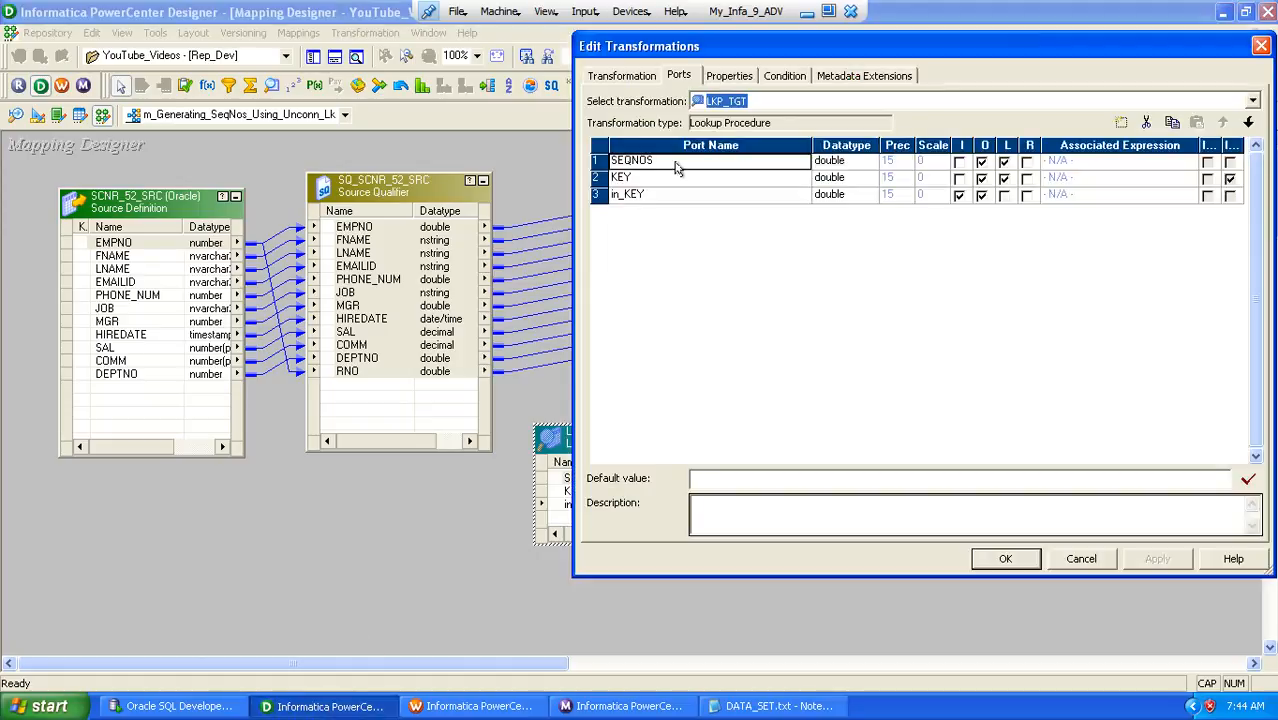
pyautogui.click(1027, 162)
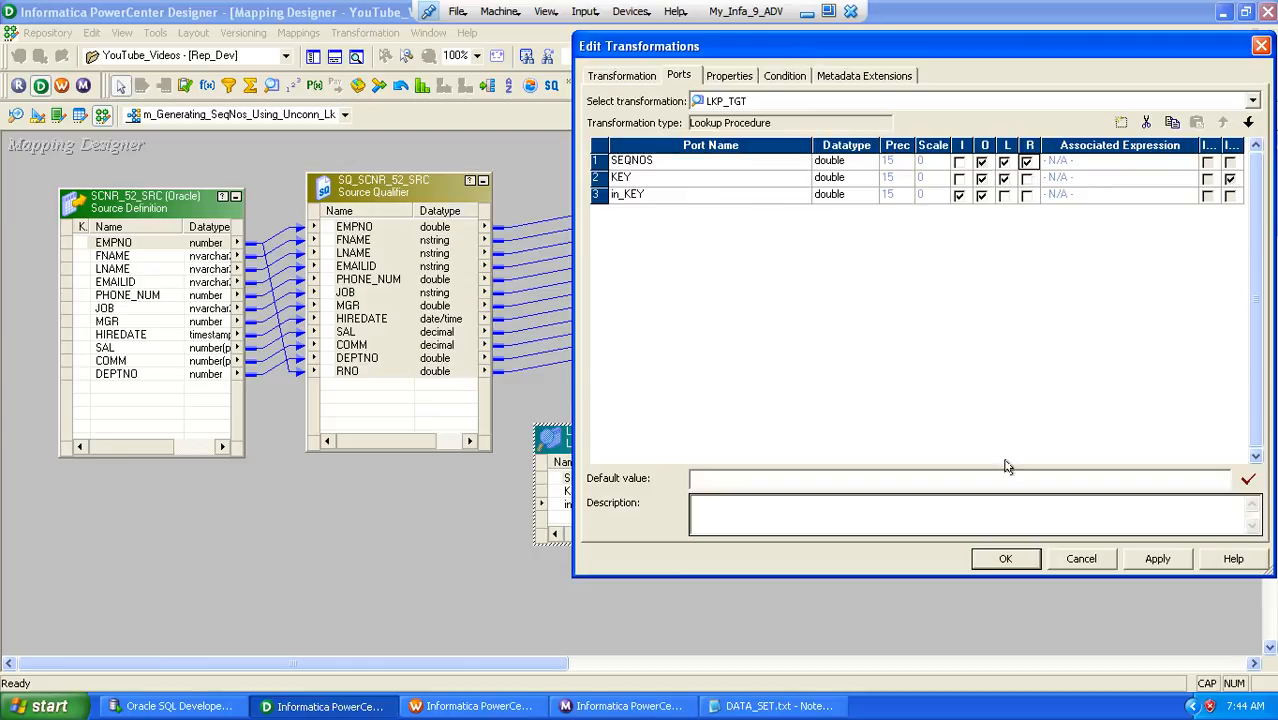
pyautogui.click(1004, 559)
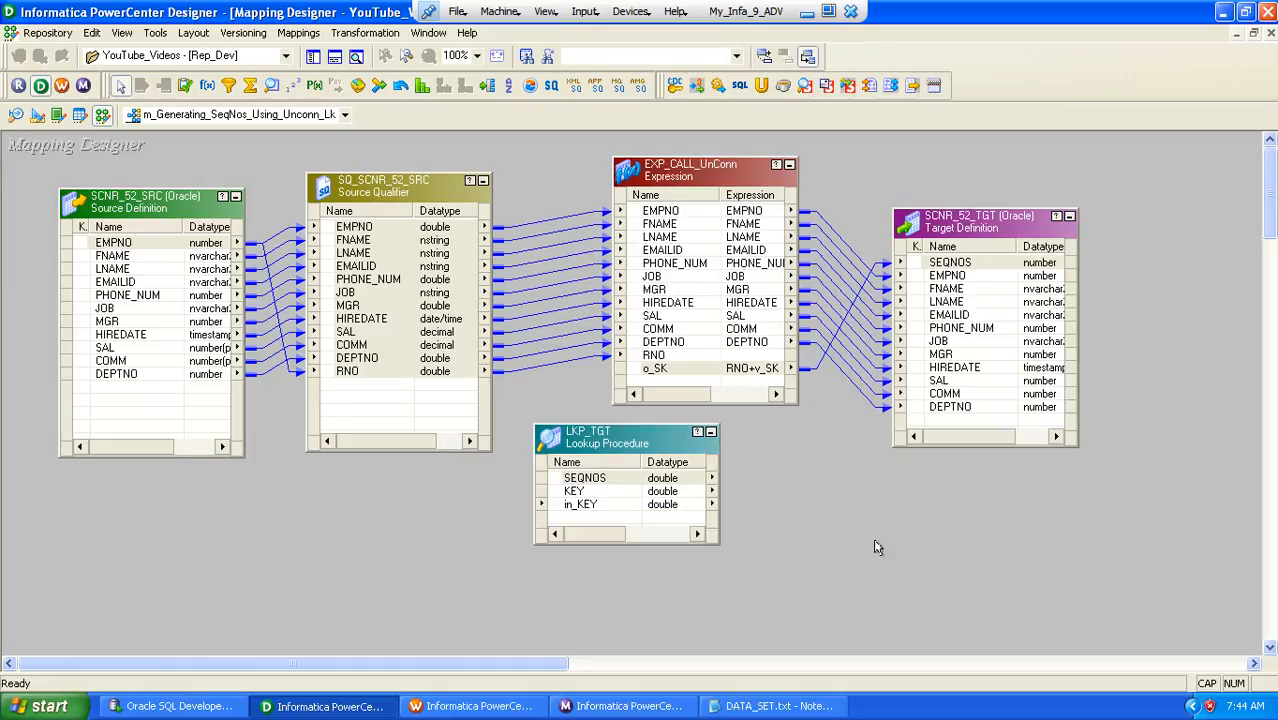
pyautogui.hotkey('ctrl', 's')
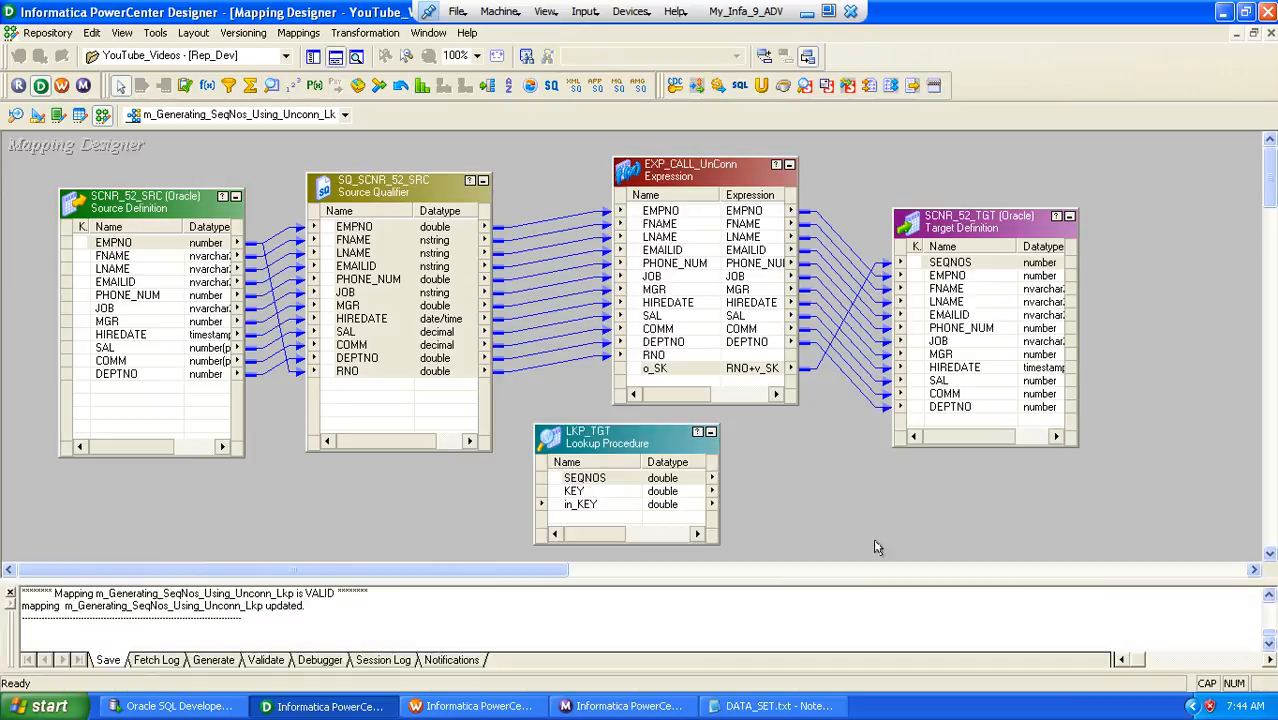
# Switch to PowerCenter Workflow Manager, refresh the session's mapping again and save the workflow
pyautogui.click(475, 706)
pyautogui.click(680, 300)
pyautogui.rightClick(680, 300)
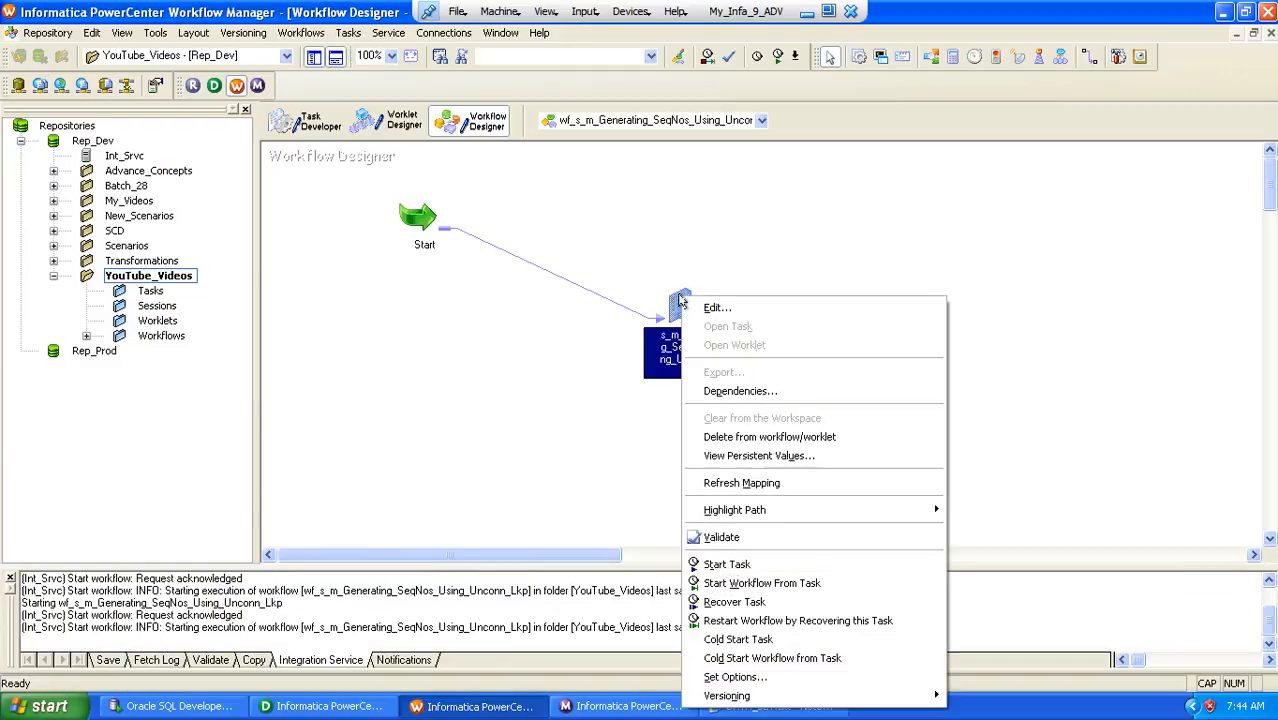
pyautogui.click(745, 484)
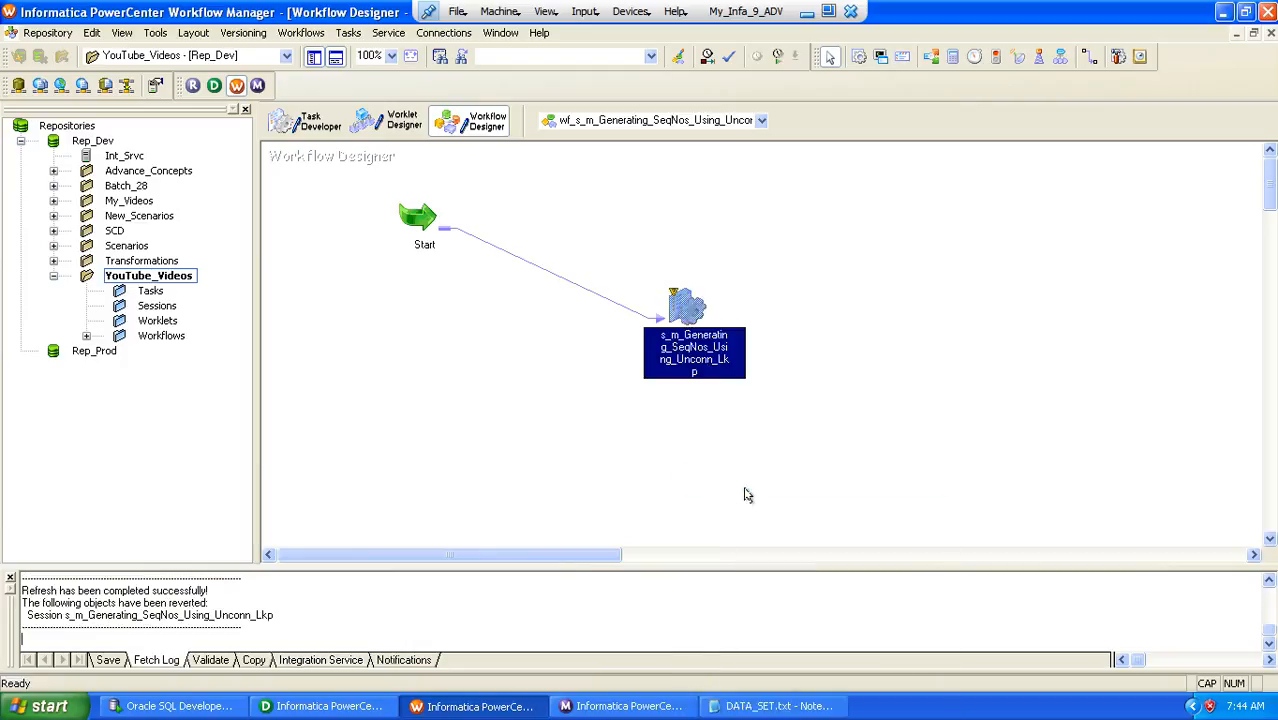
pyautogui.hotkey('ctrl', 's')
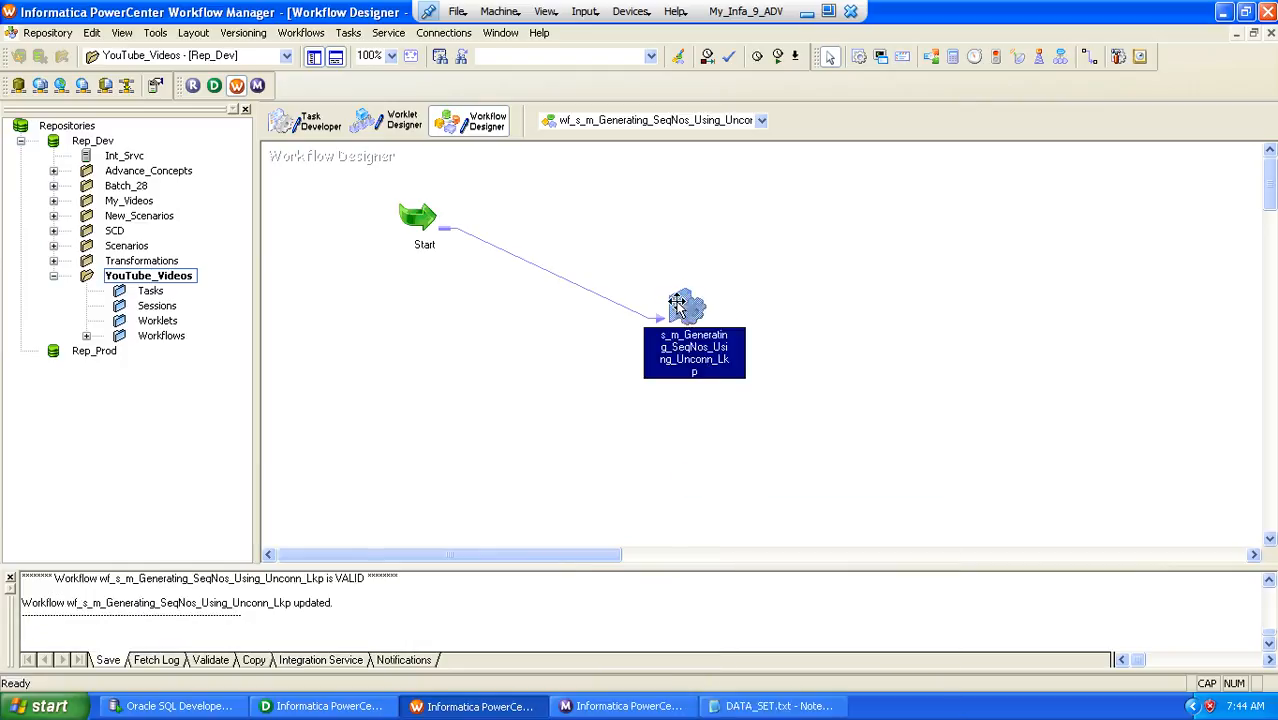
# Start the session task s_m_Generating_SeqNos_Using_Unconn_Lkp and view its new run in Workflow Monitor
pyautogui.rightClick(676, 308)
pyautogui.click(721, 569)
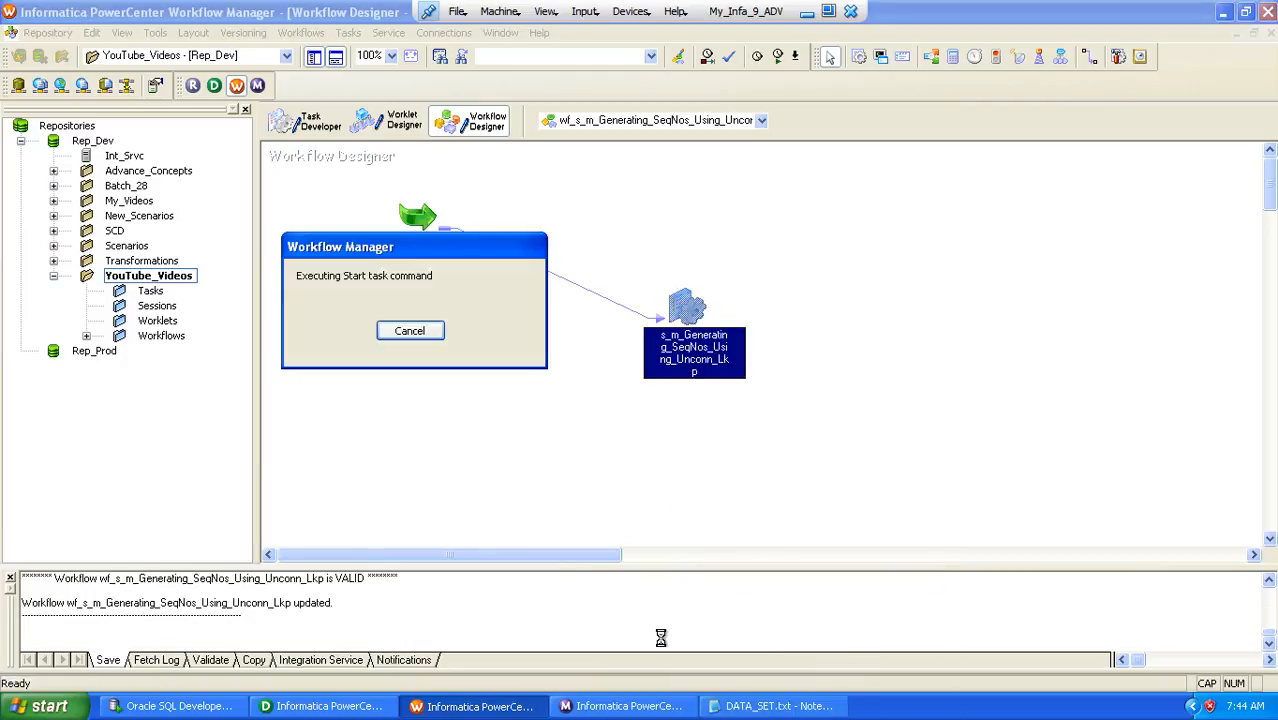
pyautogui.click(607, 700)
pyautogui.click(378, 252)
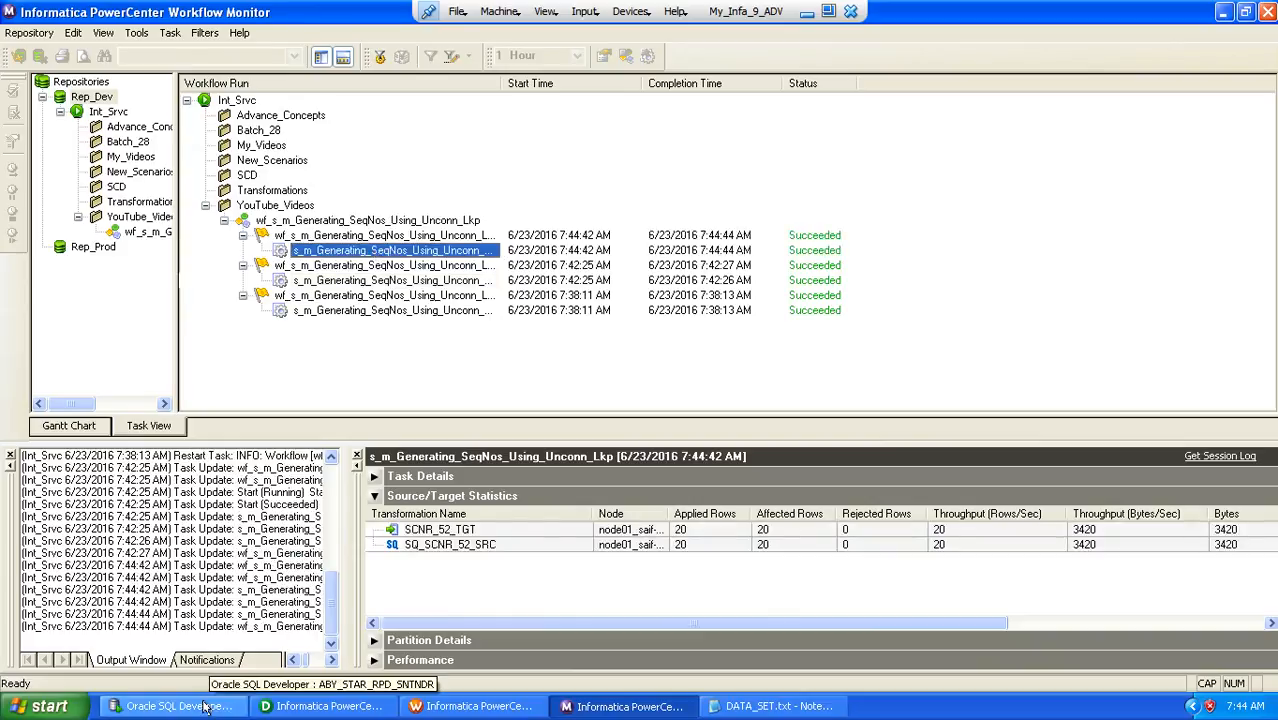
# Rerun the SCNR_52_TGT query in Oracle SQL Developer and check SEQNOS through the last row
pyautogui.click(172, 706)
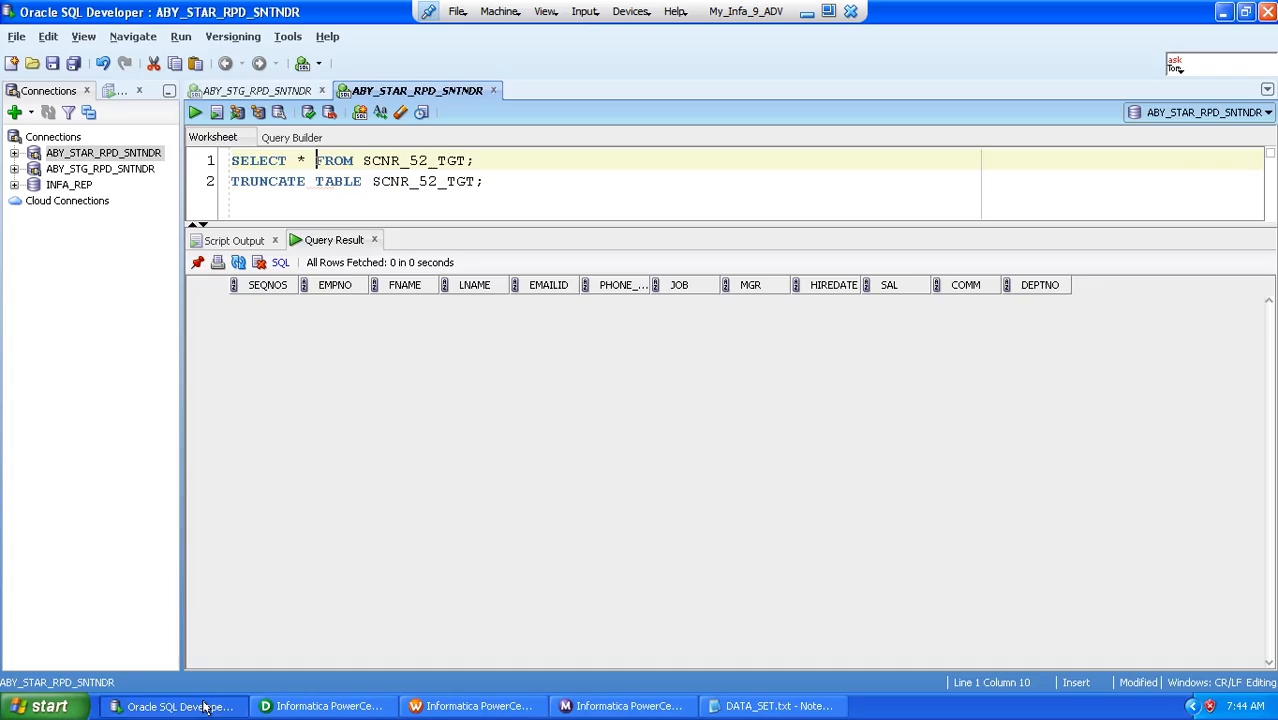
pyautogui.click(196, 113)
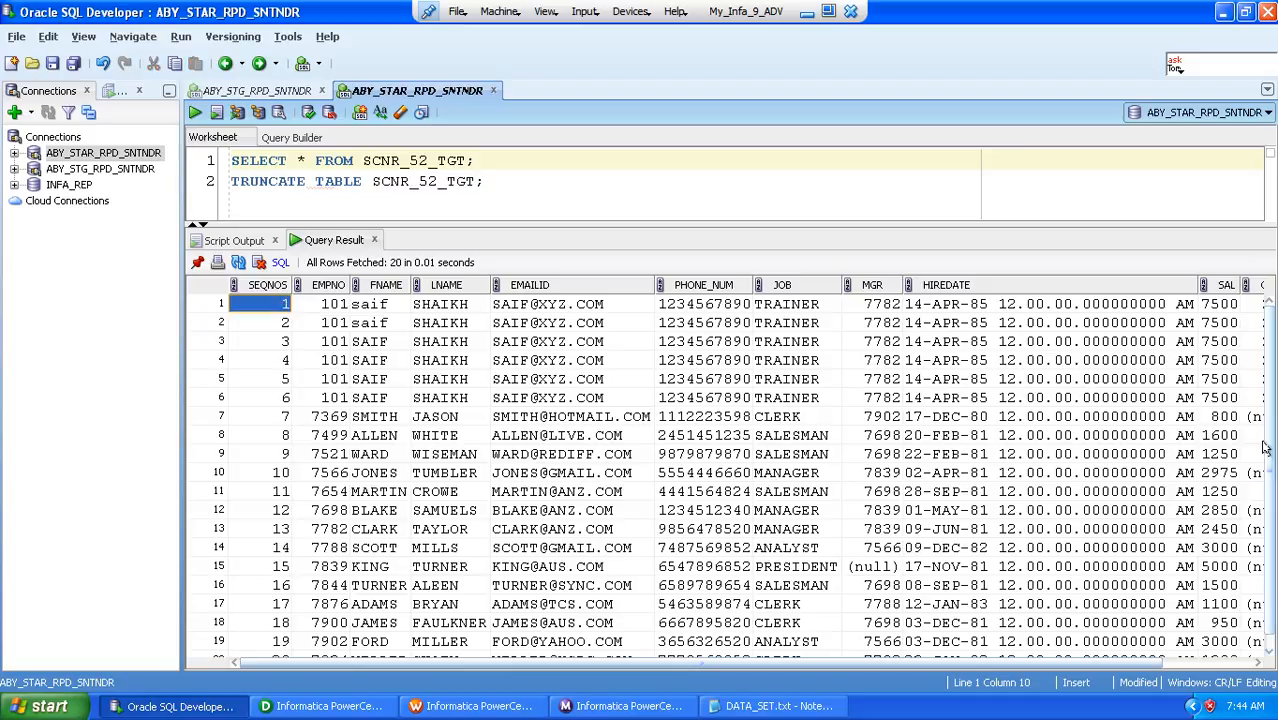
pyautogui.scroll(-1, 1272, 478)
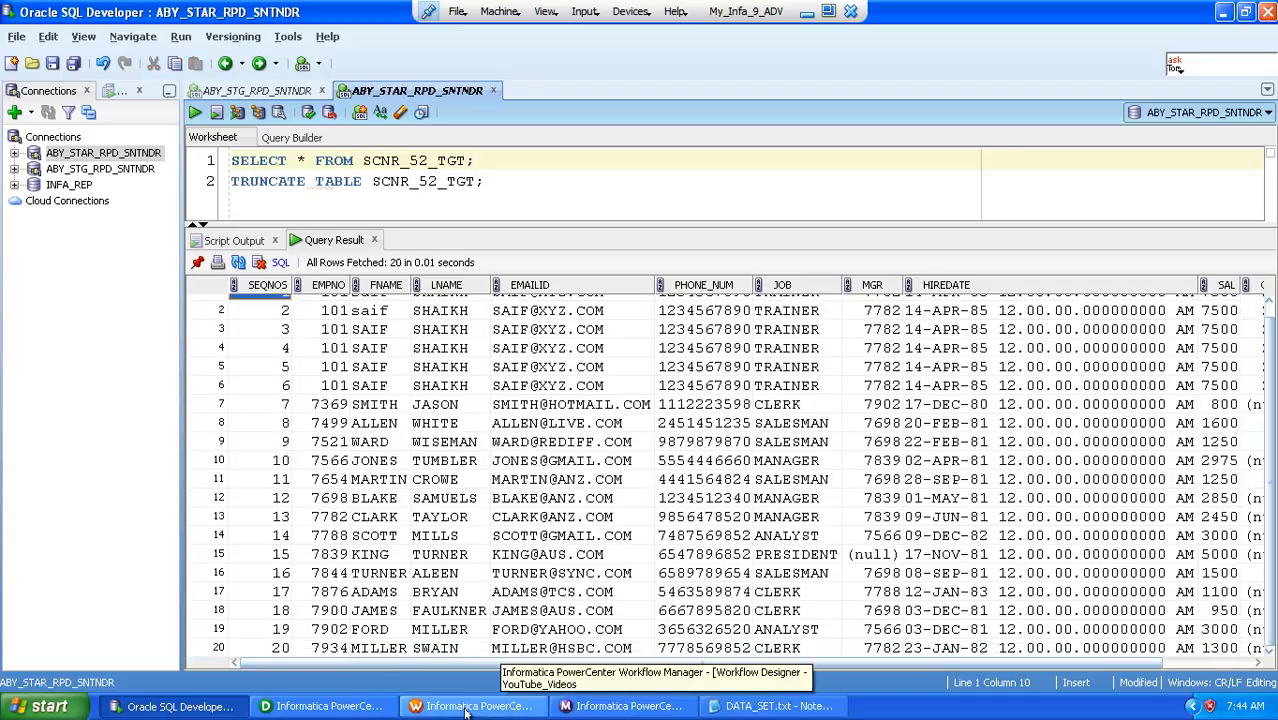
# Switch to PowerCenter Workflow Monitor and restart the latest s_m_Generating_SeqNos_Using_Unconn_Lkp session task for a second load
pyautogui.click(607, 705)
pyautogui.click(385, 250)
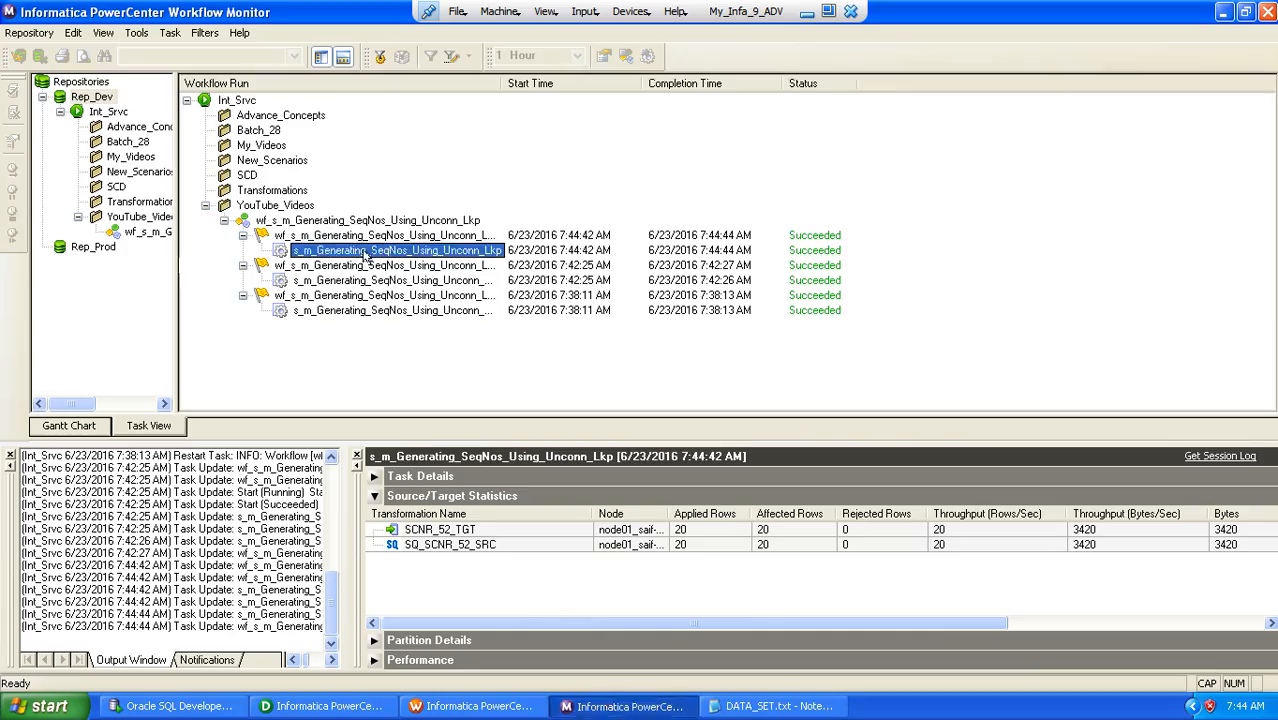
pyautogui.rightClick(365, 257)
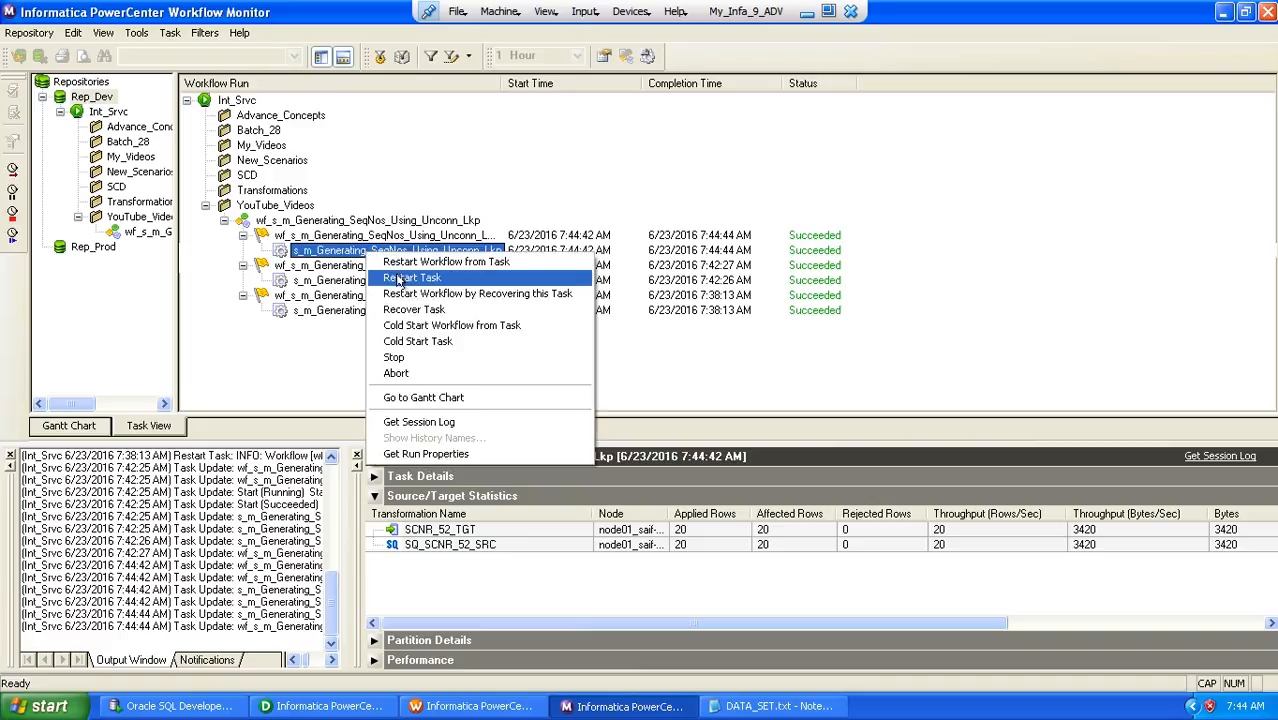
pyautogui.click(398, 279)
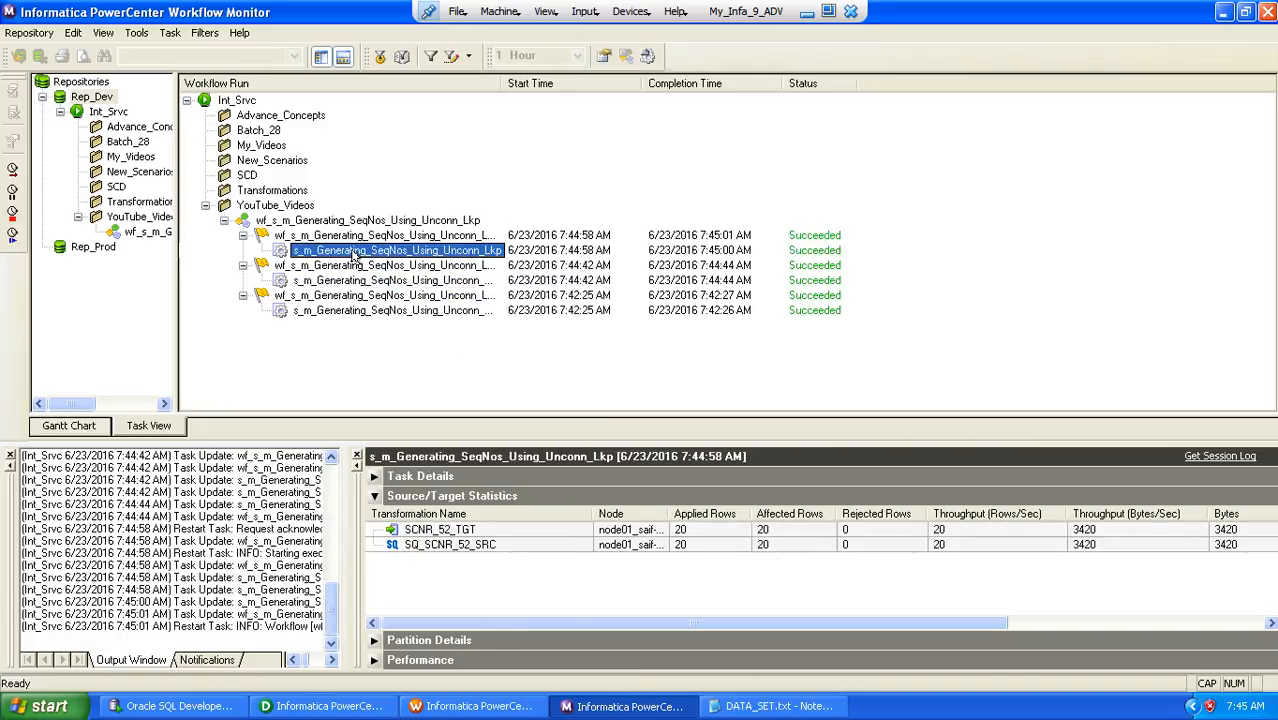
# Switch to Oracle SQL Developer and rerun the SELECT * FROM SCNR_52_TGT query
pyautogui.click(175, 706)
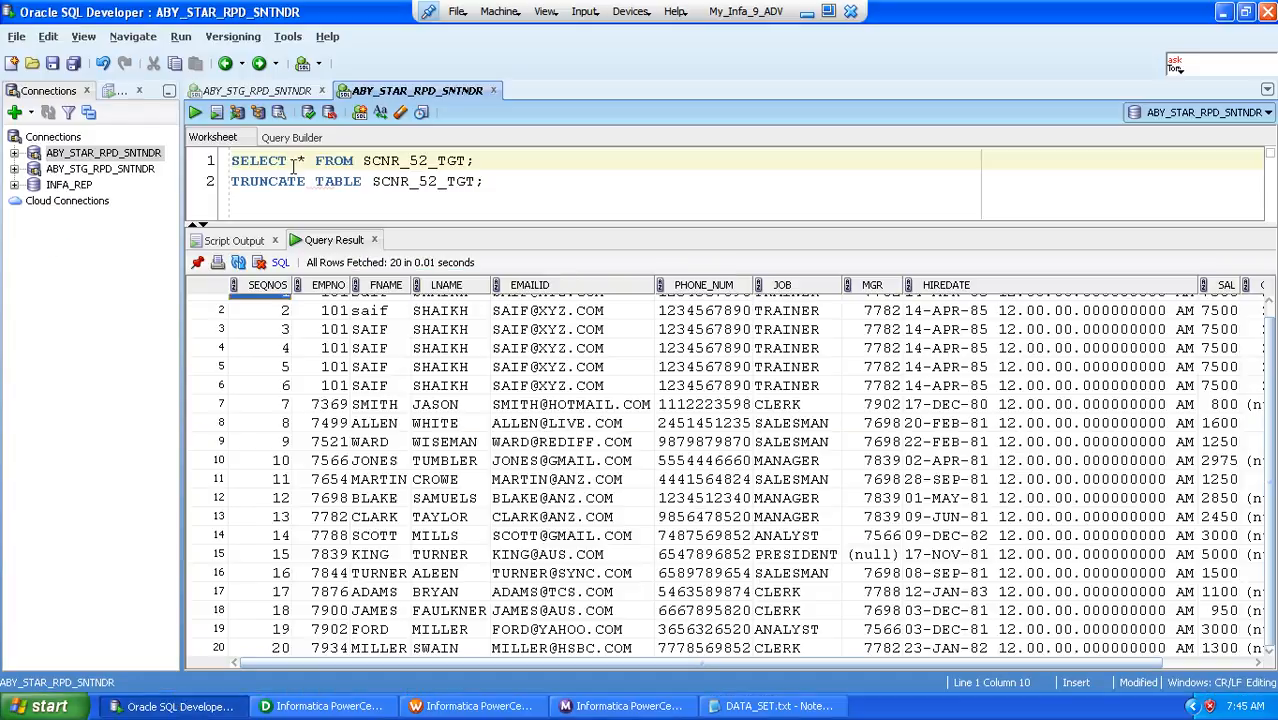
pyautogui.click(260, 160)
pyautogui.click(195, 112)
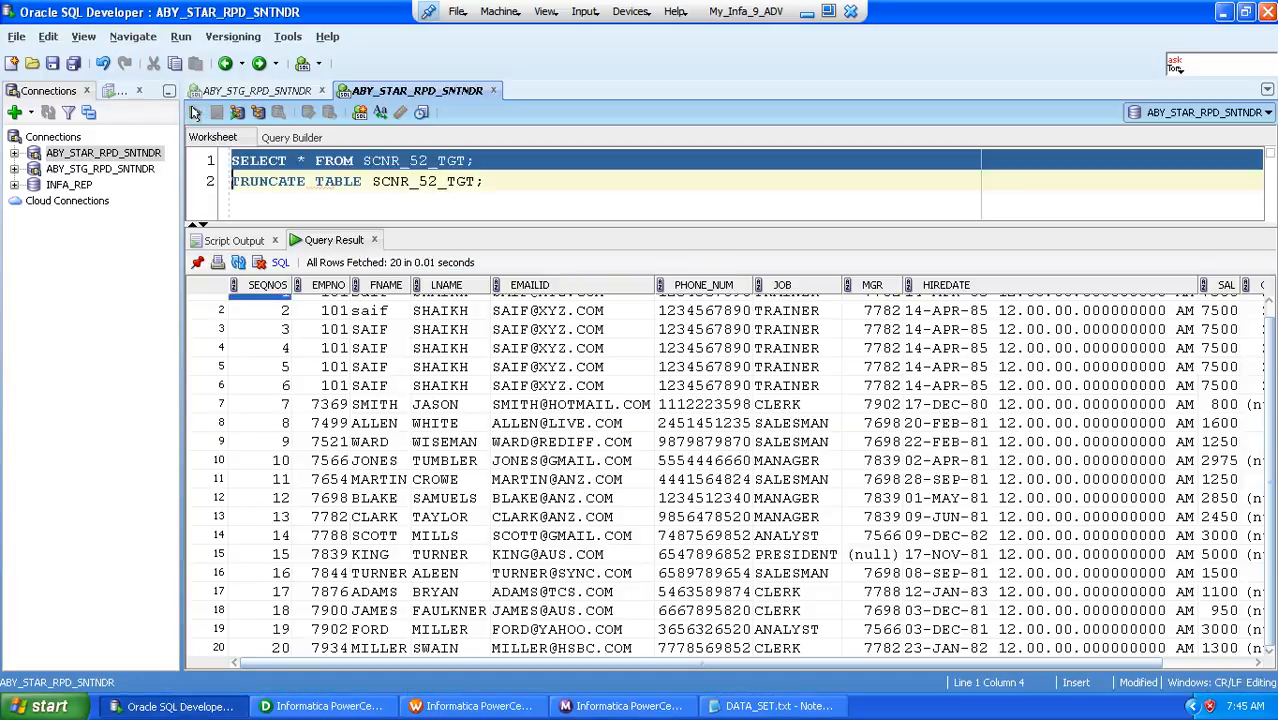
# Check how SEQNOS continues across both loads, selecting its values from row 21 through the last row
pyautogui.click(272, 307)
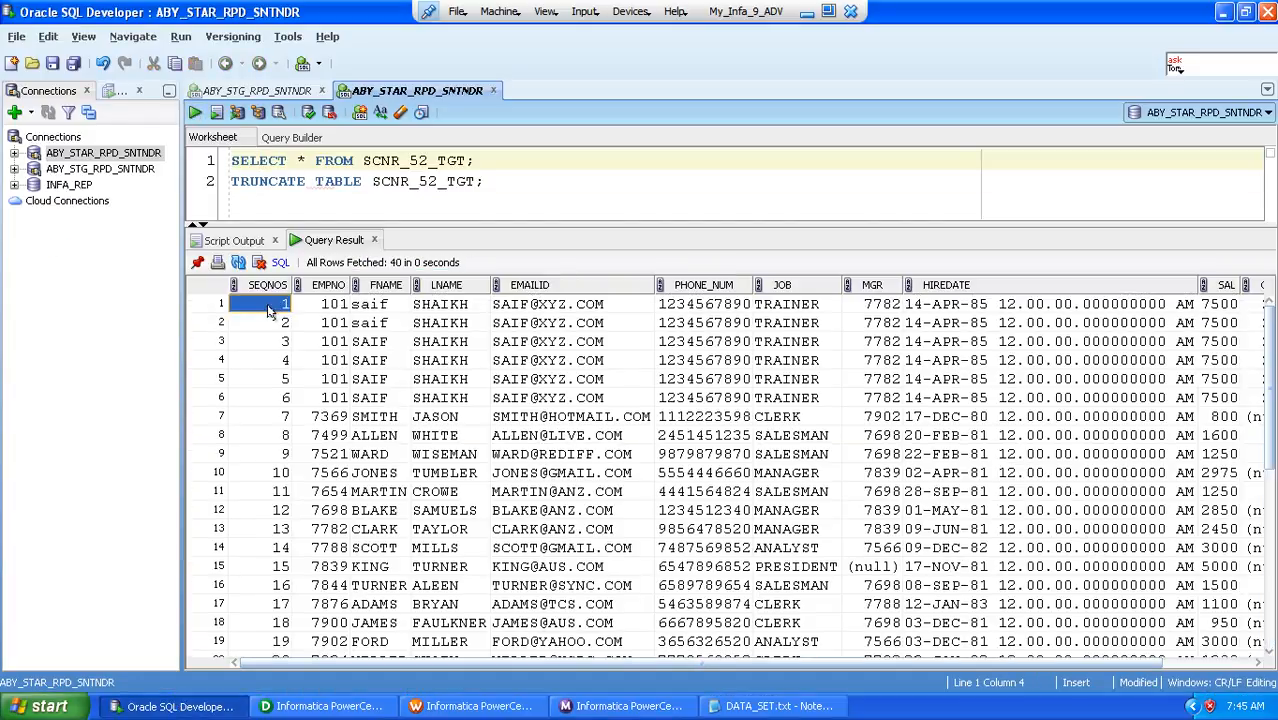
pyautogui.moveTo(1273, 387); pyautogui.dragTo(1271, 402)
pyautogui.scroll(-2, 1272, 470)
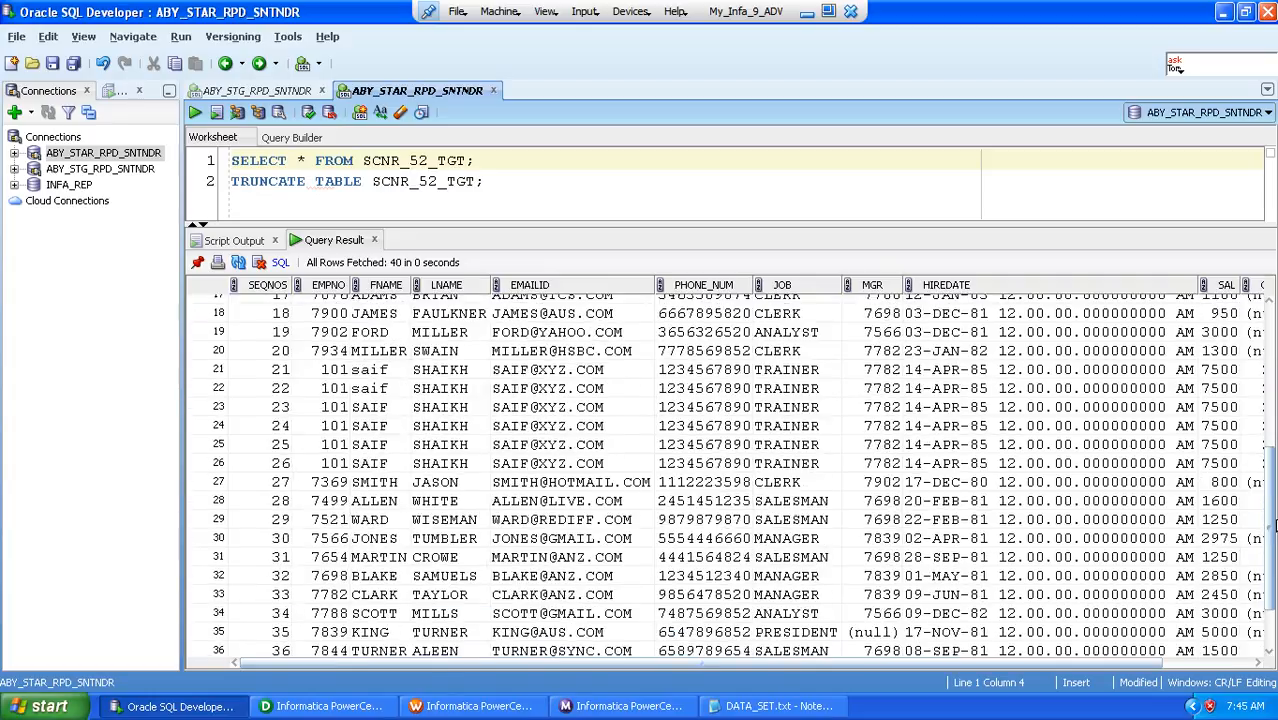
pyautogui.click(258, 372)
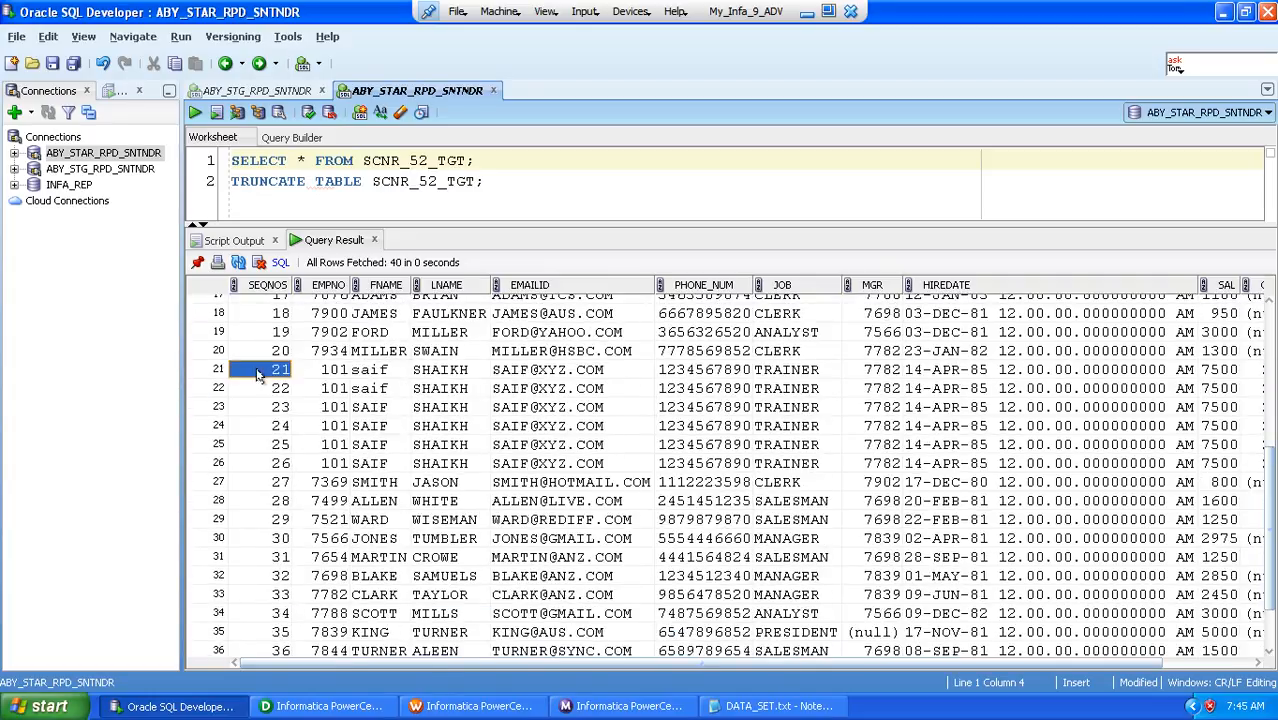
pyautogui.hotkey('shift', 'Down')
pyautogui.hotkey('shift', 'Down')
pyautogui.hotkey('shift', 'Down')
pyautogui.hotkey('shift', 'Down')
pyautogui.hotkey('shift', 'Down')
pyautogui.hotkey('shift', 'Down')
pyautogui.hotkey('shift', 'Down')
pyautogui.hotkey('shift', 'Down')
pyautogui.hotkey('shift', 'Down')
pyautogui.hotkey('shift', 'Down')
pyautogui.hotkey('shift', 'Down')
pyautogui.hotkey('shift', 'Down')
pyautogui.hotkey('shift', 'Down')
pyautogui.hotkey('shift', 'Down')
pyautogui.hotkey('shift', 'Down')
pyautogui.hotkey('shift', 'Down')
pyautogui.hotkey('shift', 'Down')
pyautogui.hotkey('shift', 'Down')
pyautogui.hotkey('shift', 'Down')
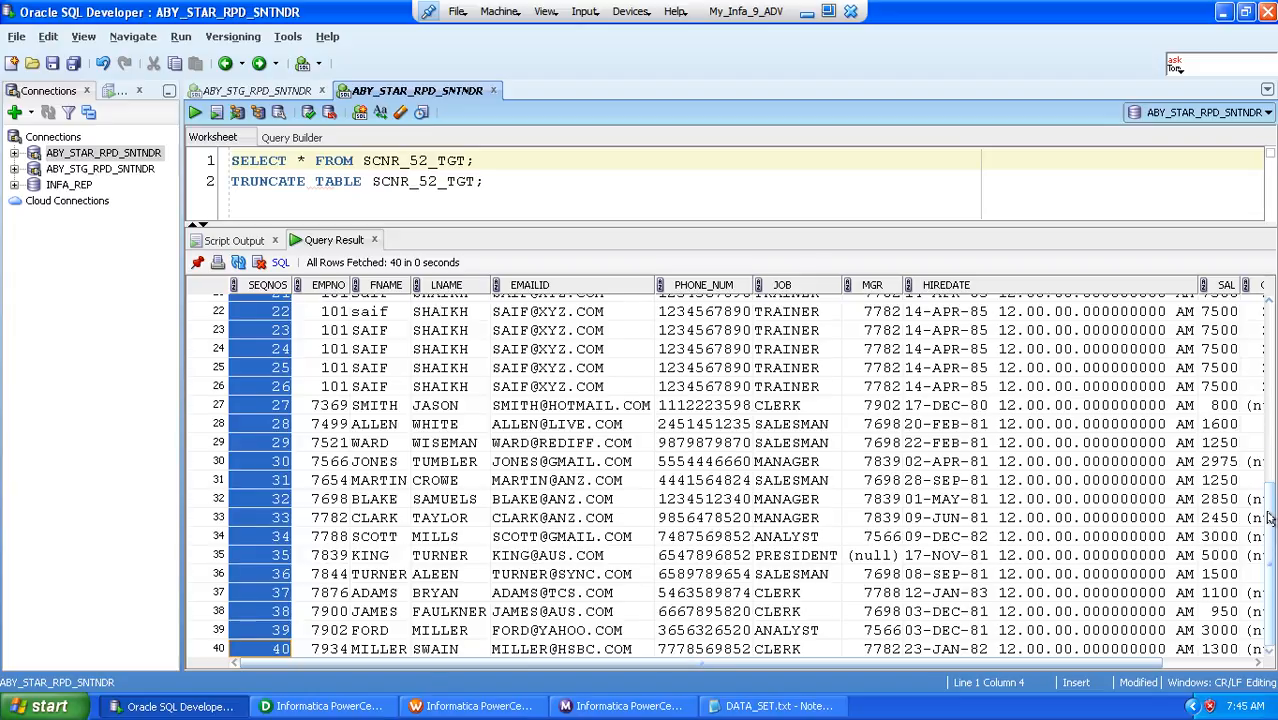
pyautogui.moveTo(1268, 515); pyautogui.dragTo(1268, 414)
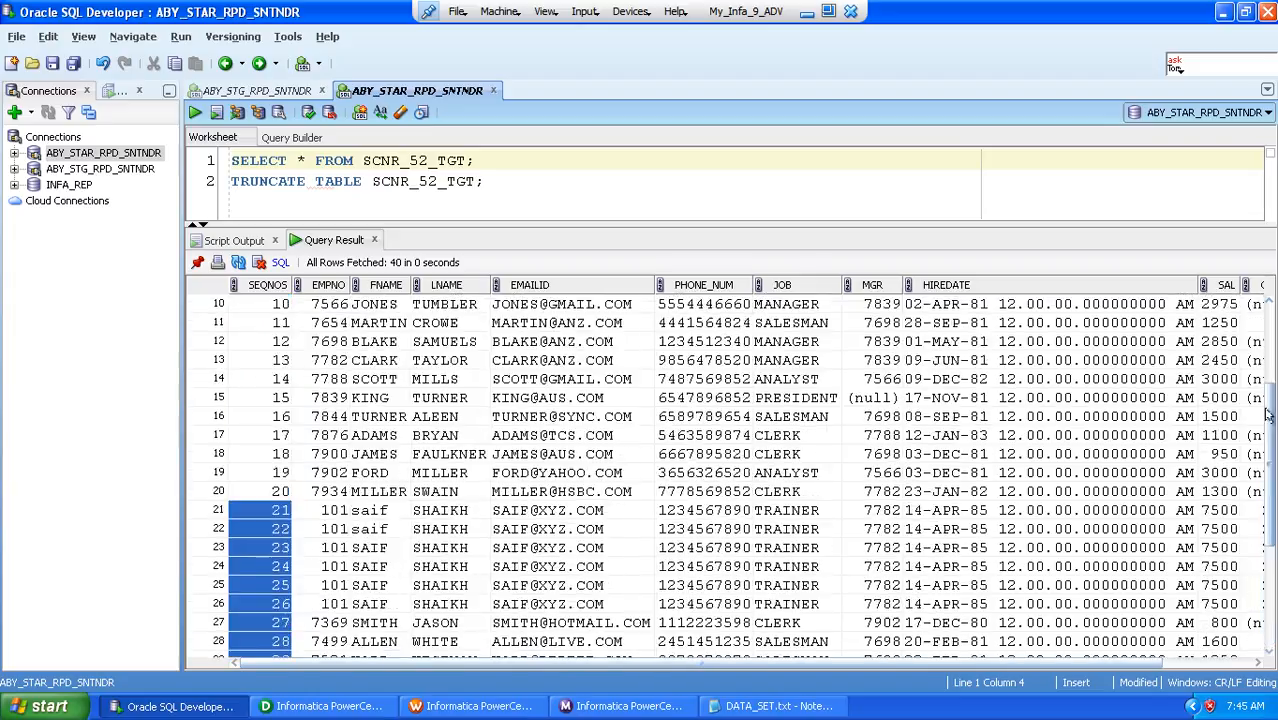
# Switch to DATA_SET.txt in Notepad and review the Un-Connected Lookup requirement, source rows and expected first- and second-run outputs
pyautogui.click(770, 706)
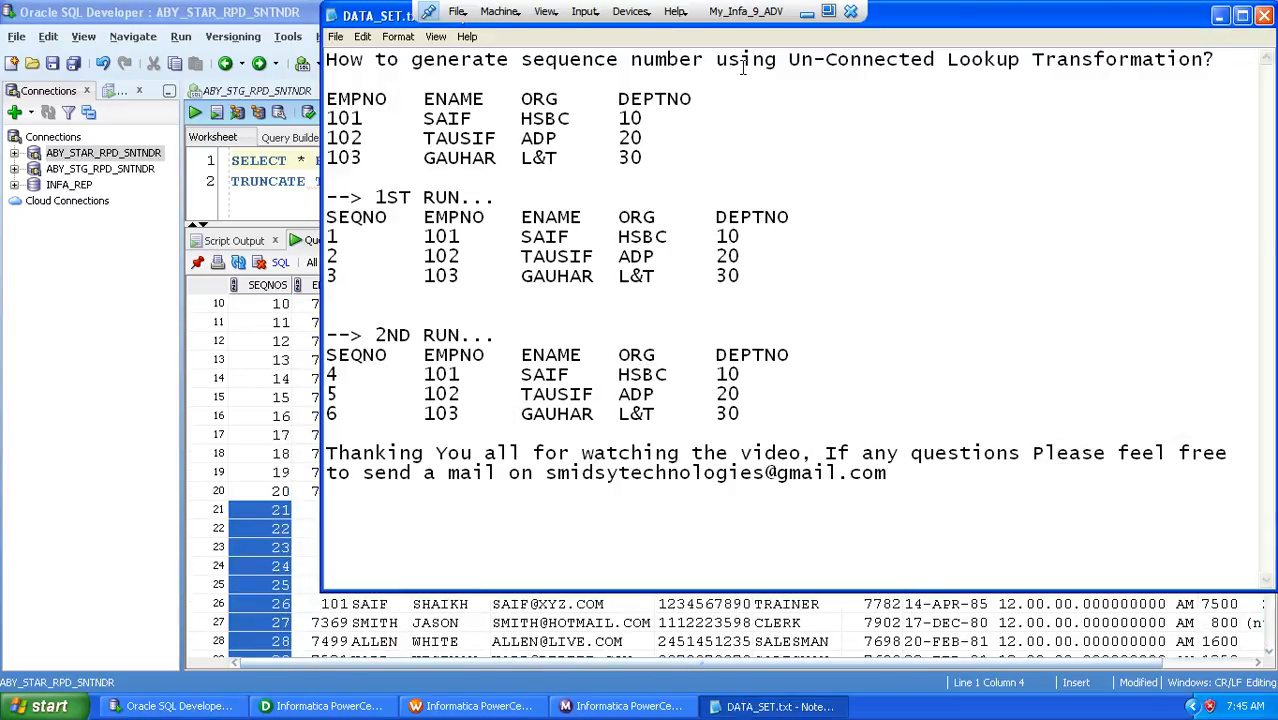
pyautogui.moveTo(789, 62); pyautogui.dragTo(1018, 68)
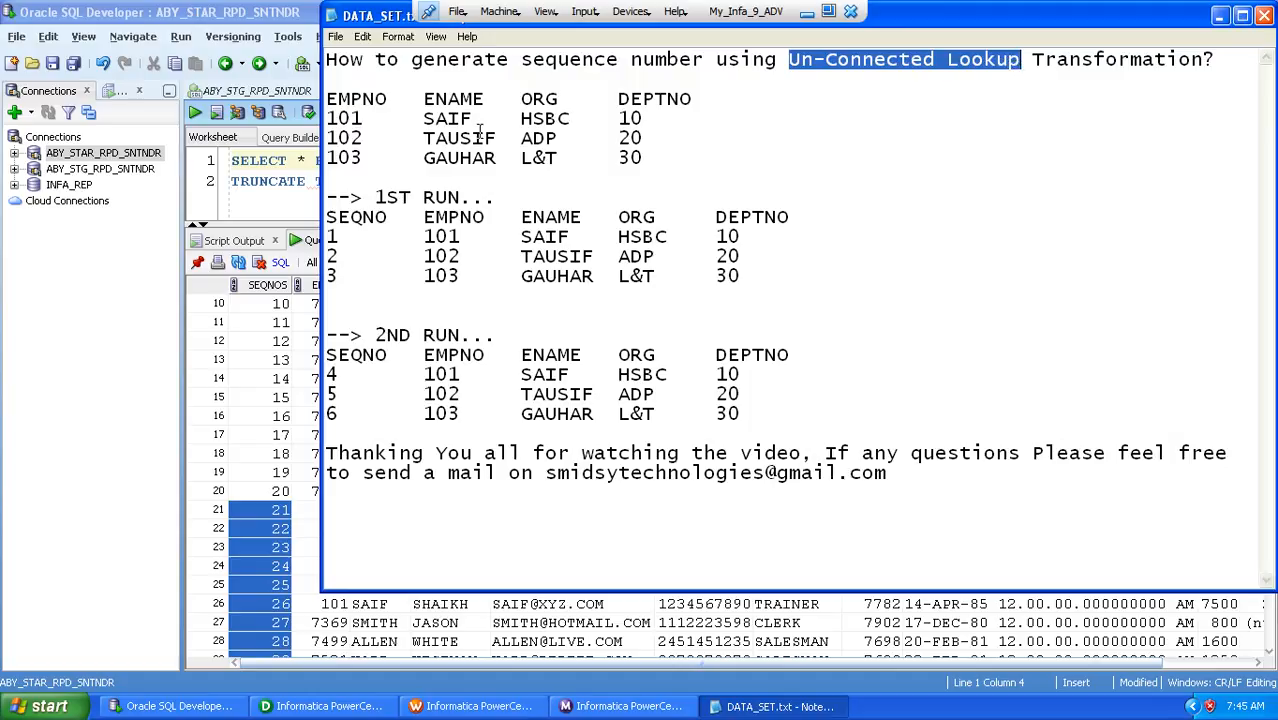
pyautogui.moveTo(660, 157); pyautogui.dragTo(318, 120)
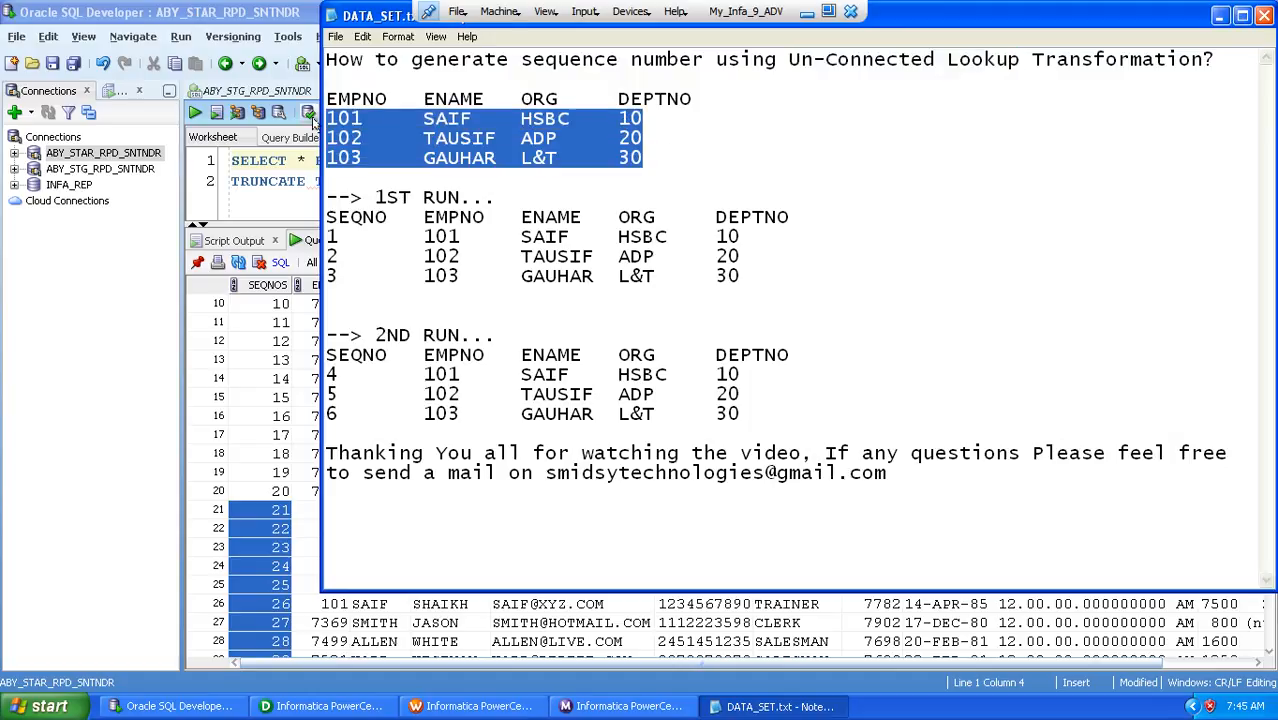
pyautogui.click(668, 157)
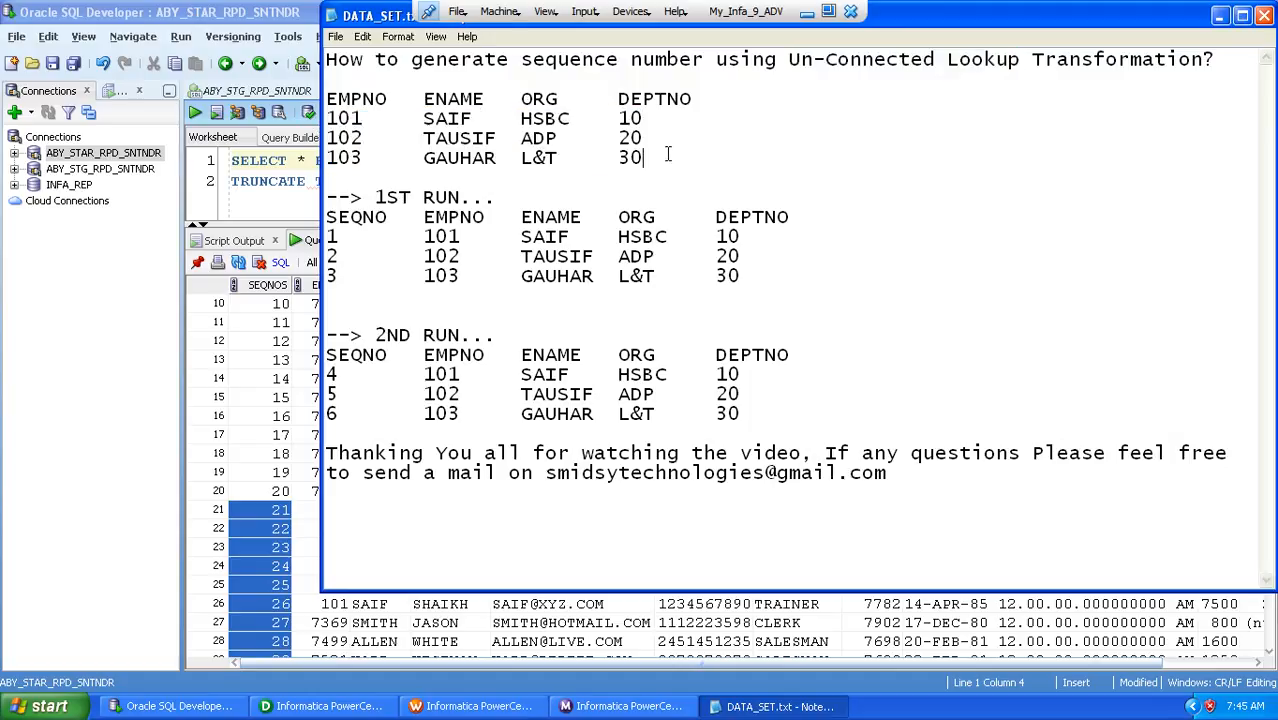
pyautogui.moveTo(766, 283); pyautogui.dragTo(253, 236)
pyautogui.moveTo(764, 421); pyautogui.dragTo(325, 372)
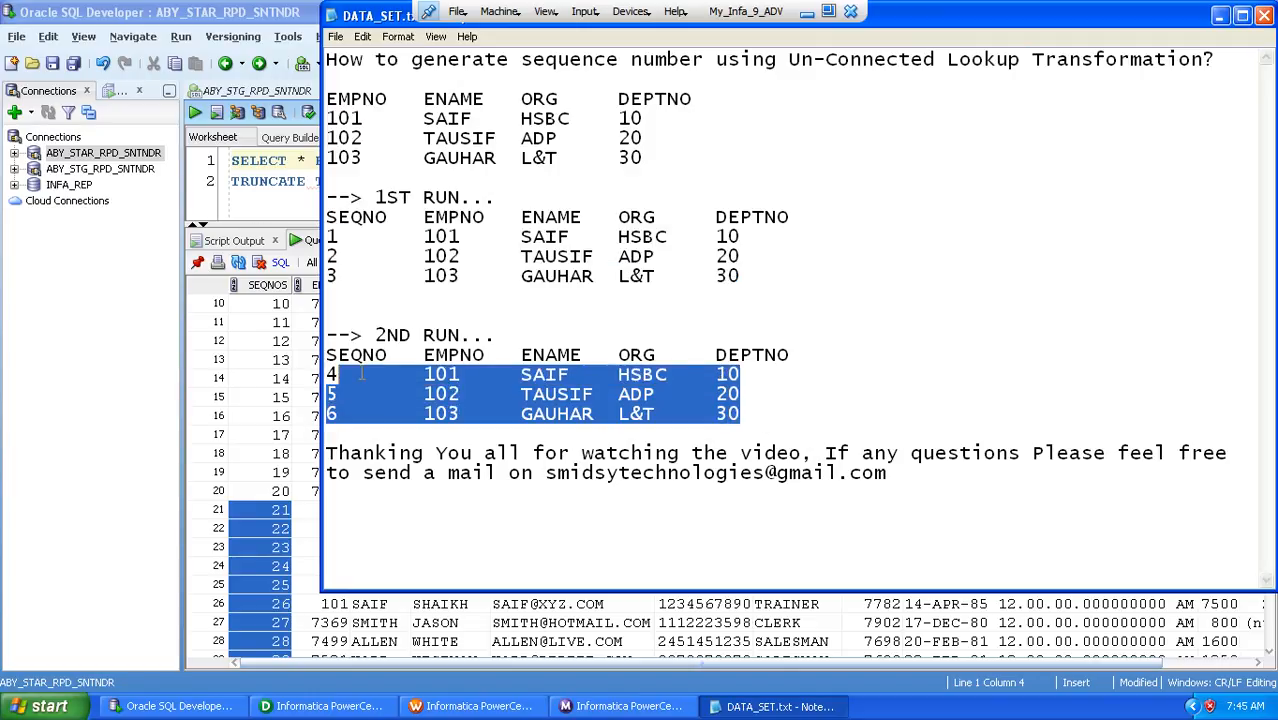
pyautogui.click(642, 453)
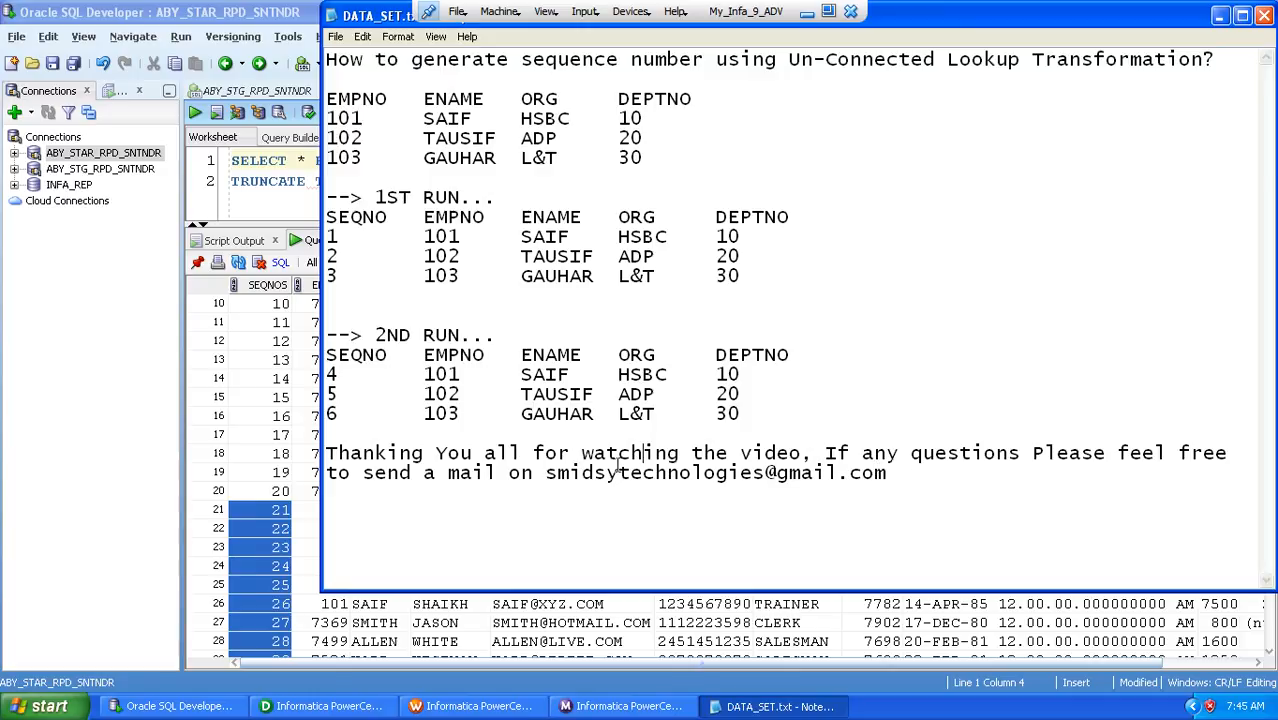
# Highlight the contact e-mail address in the closing note of DATA_SET.txt, then clear the selection
pyautogui.moveTo(545, 473); pyautogui.dragTo(890, 474)
pyautogui.click(890, 473)
pyautogui.moveTo(546, 473); pyautogui.dragTo(887, 474)
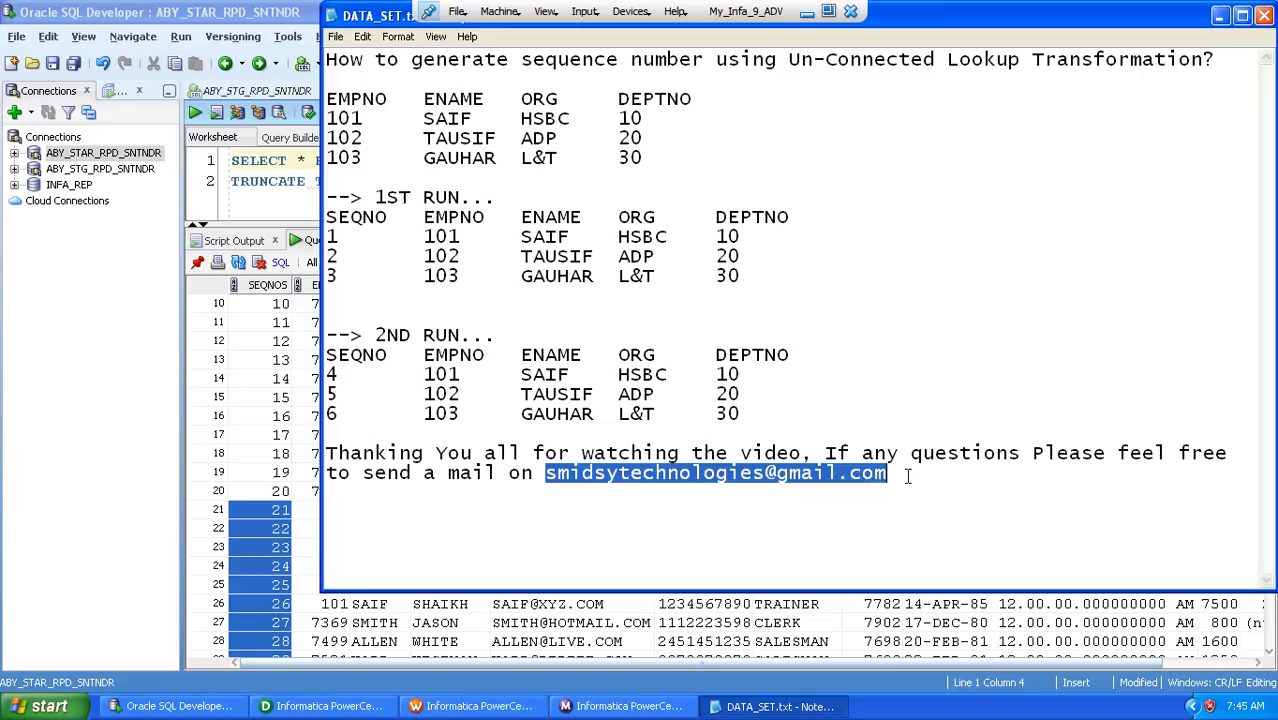
pyautogui.click(908, 476)
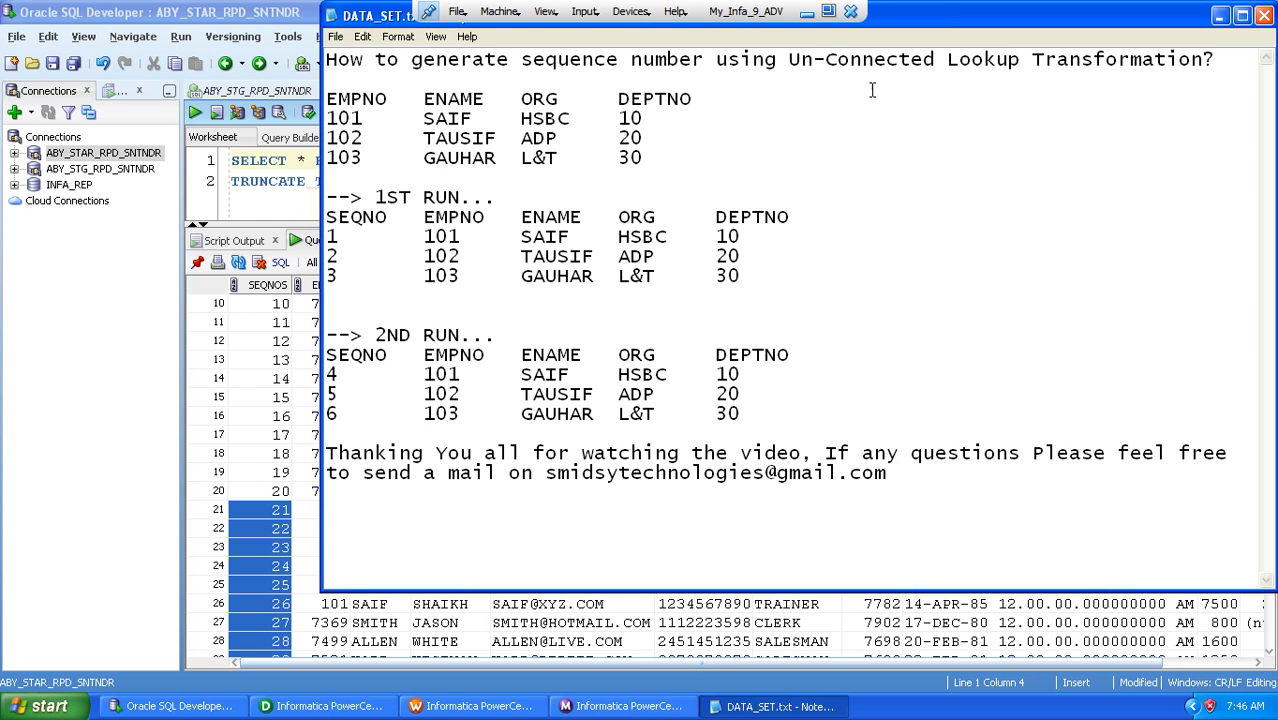
# Take the My_Infa_9_ADV virtual machine out of full-screen mode to return to the host Windows desktop
pyautogui.click(827, 13)
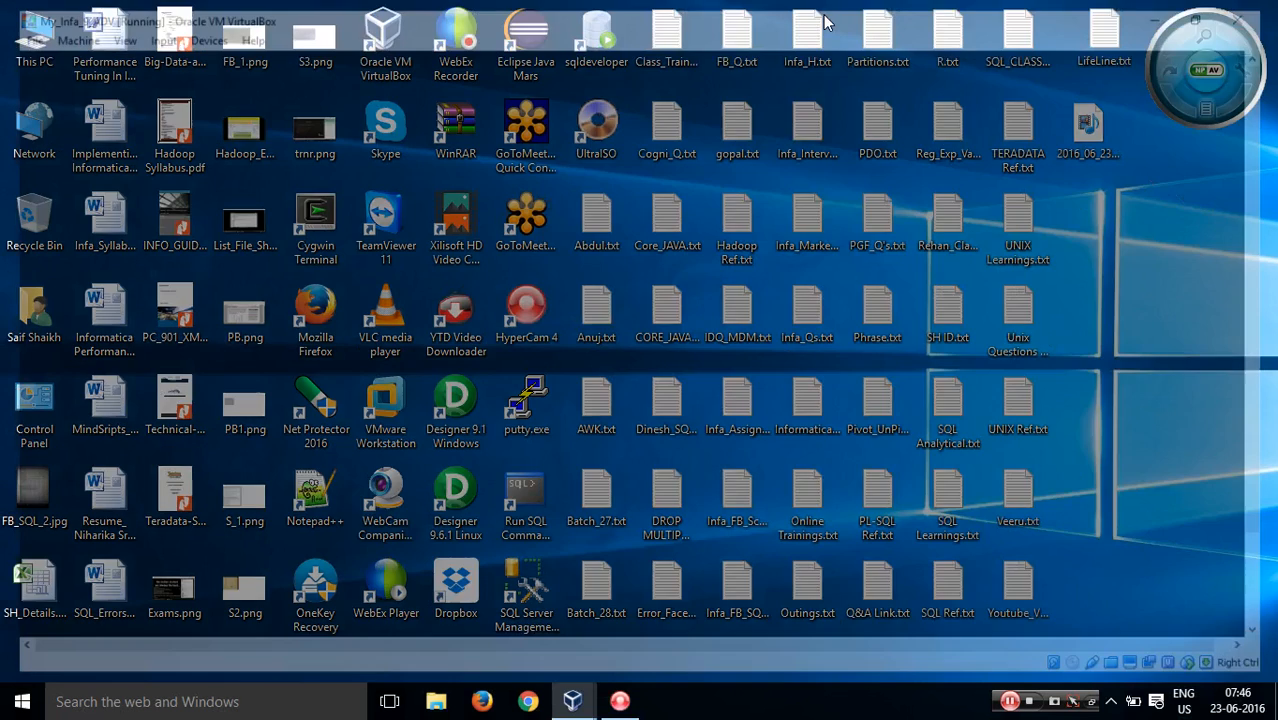